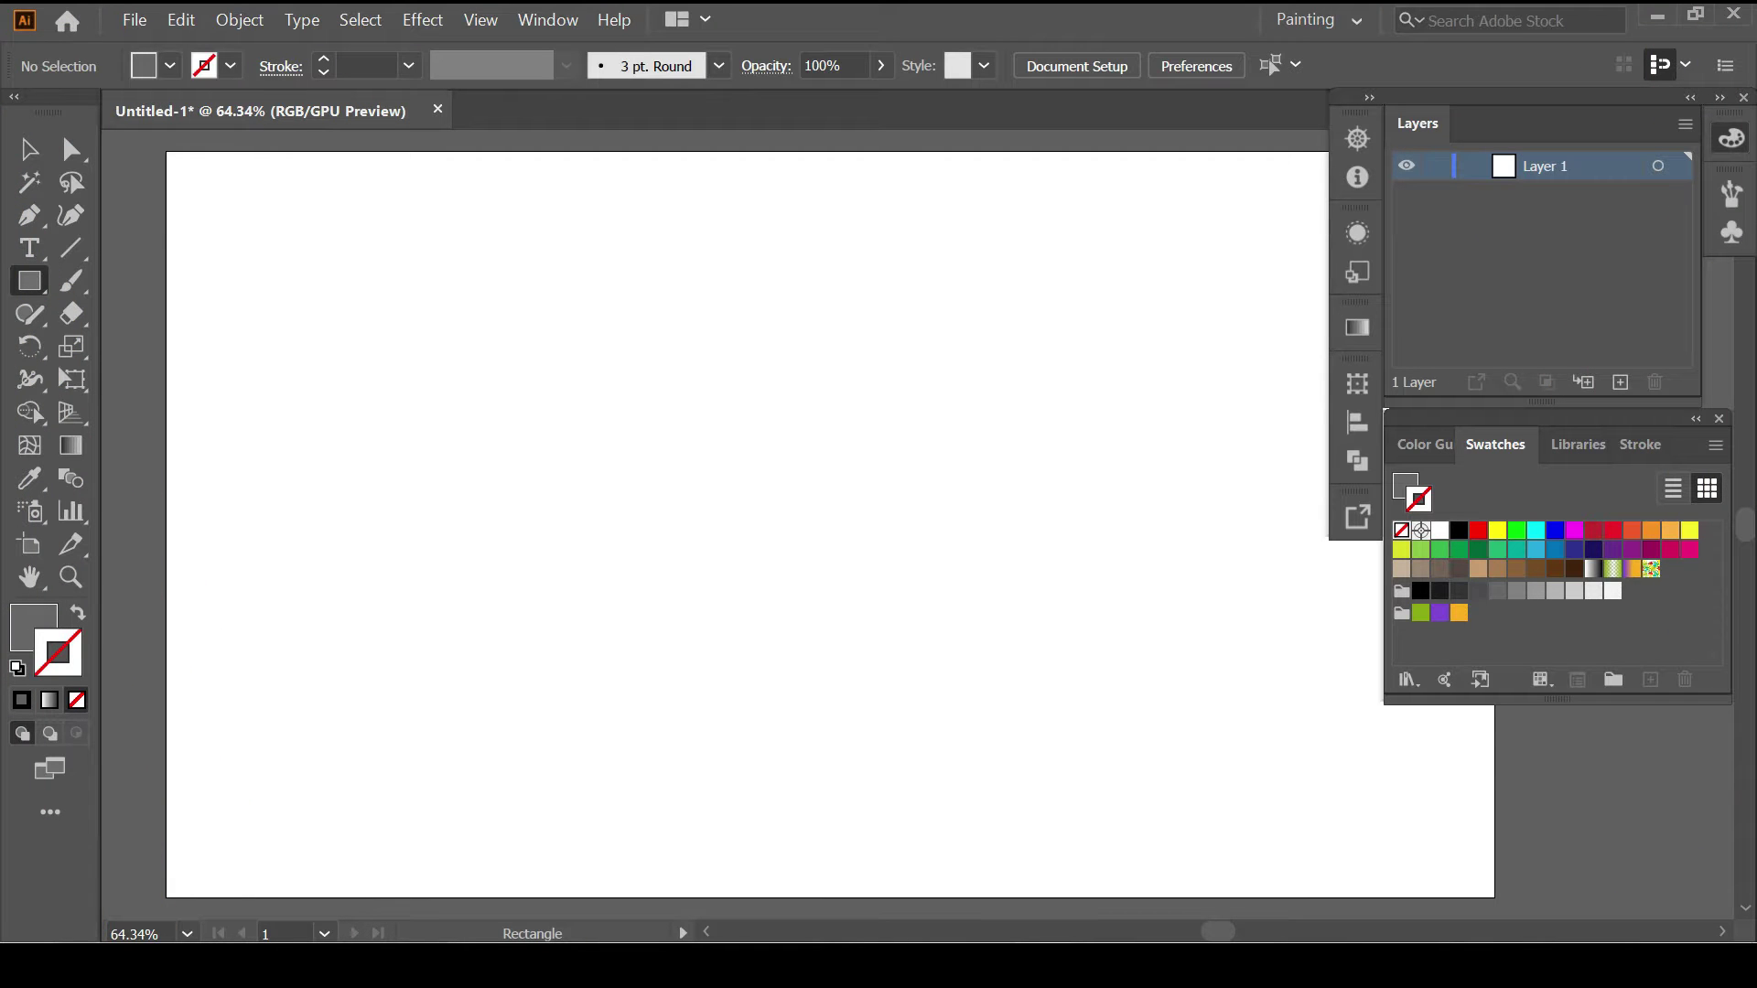
Draw a long grey rounded road bar and split it into two tones with Shape Builder.
{"action": "left_click_drag", "start_coordinate": [273, 696], "coordinate": [1384, 740]}
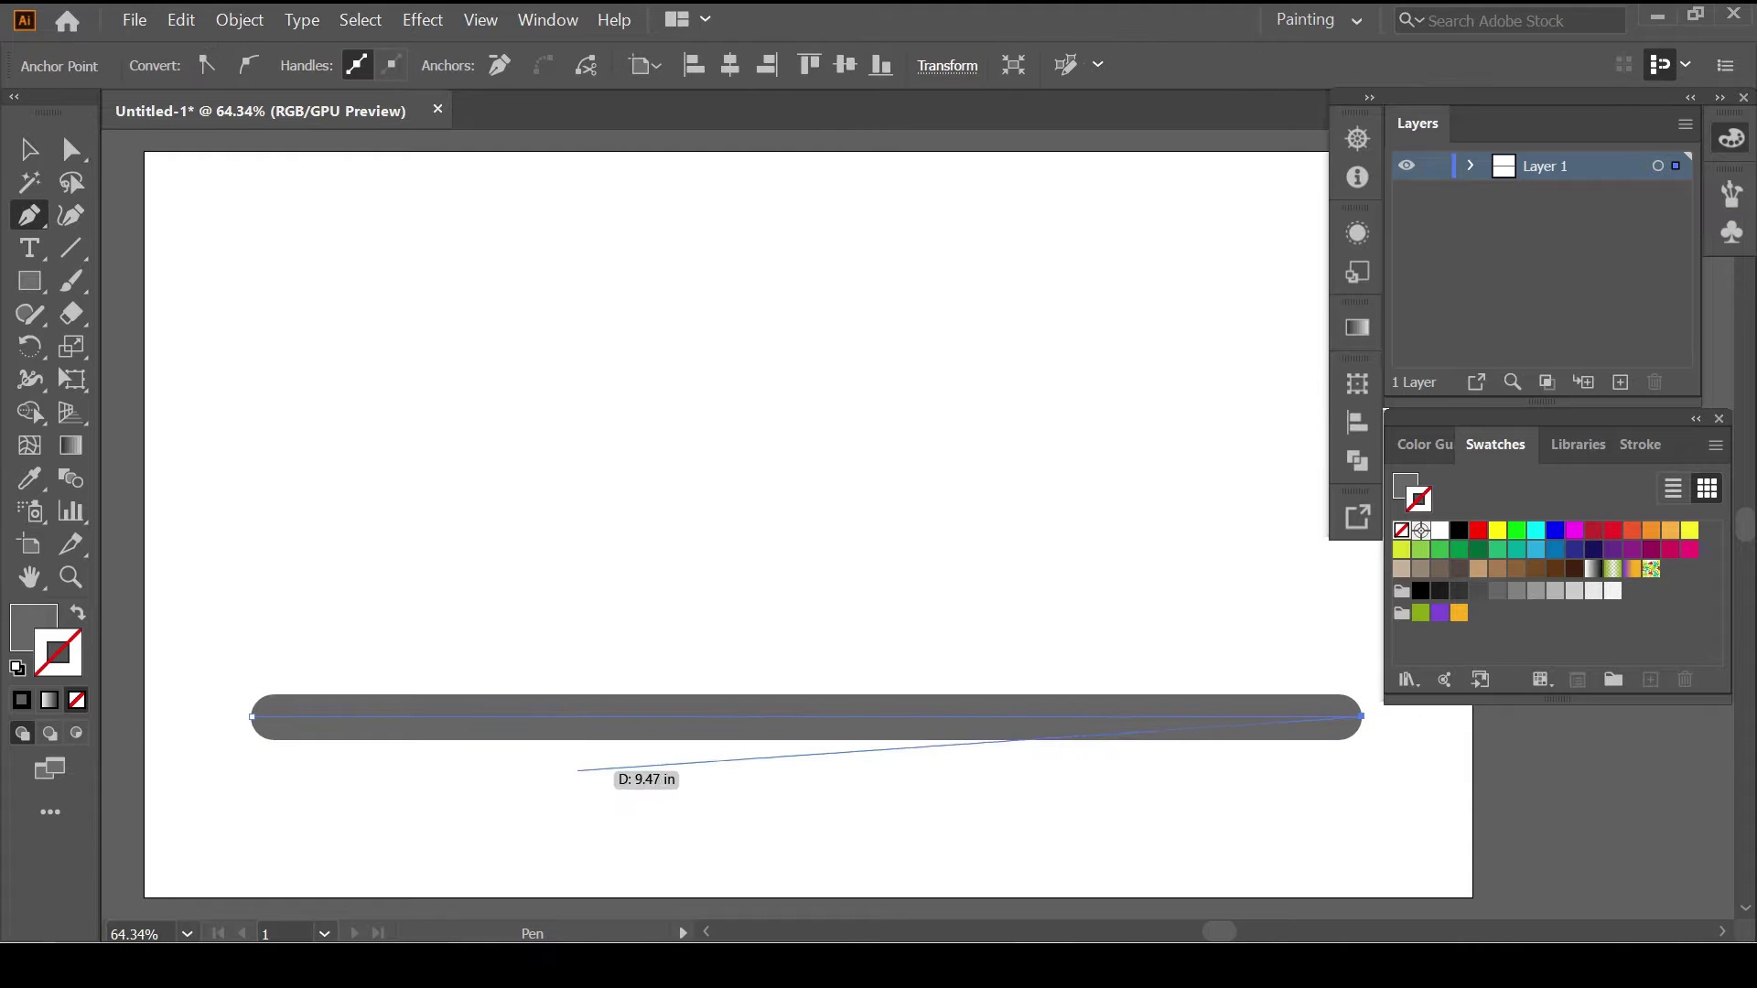
{"action": "left_click", "coordinate": [784, 696]}
{"action": "left_click", "coordinate": [30, 413]}
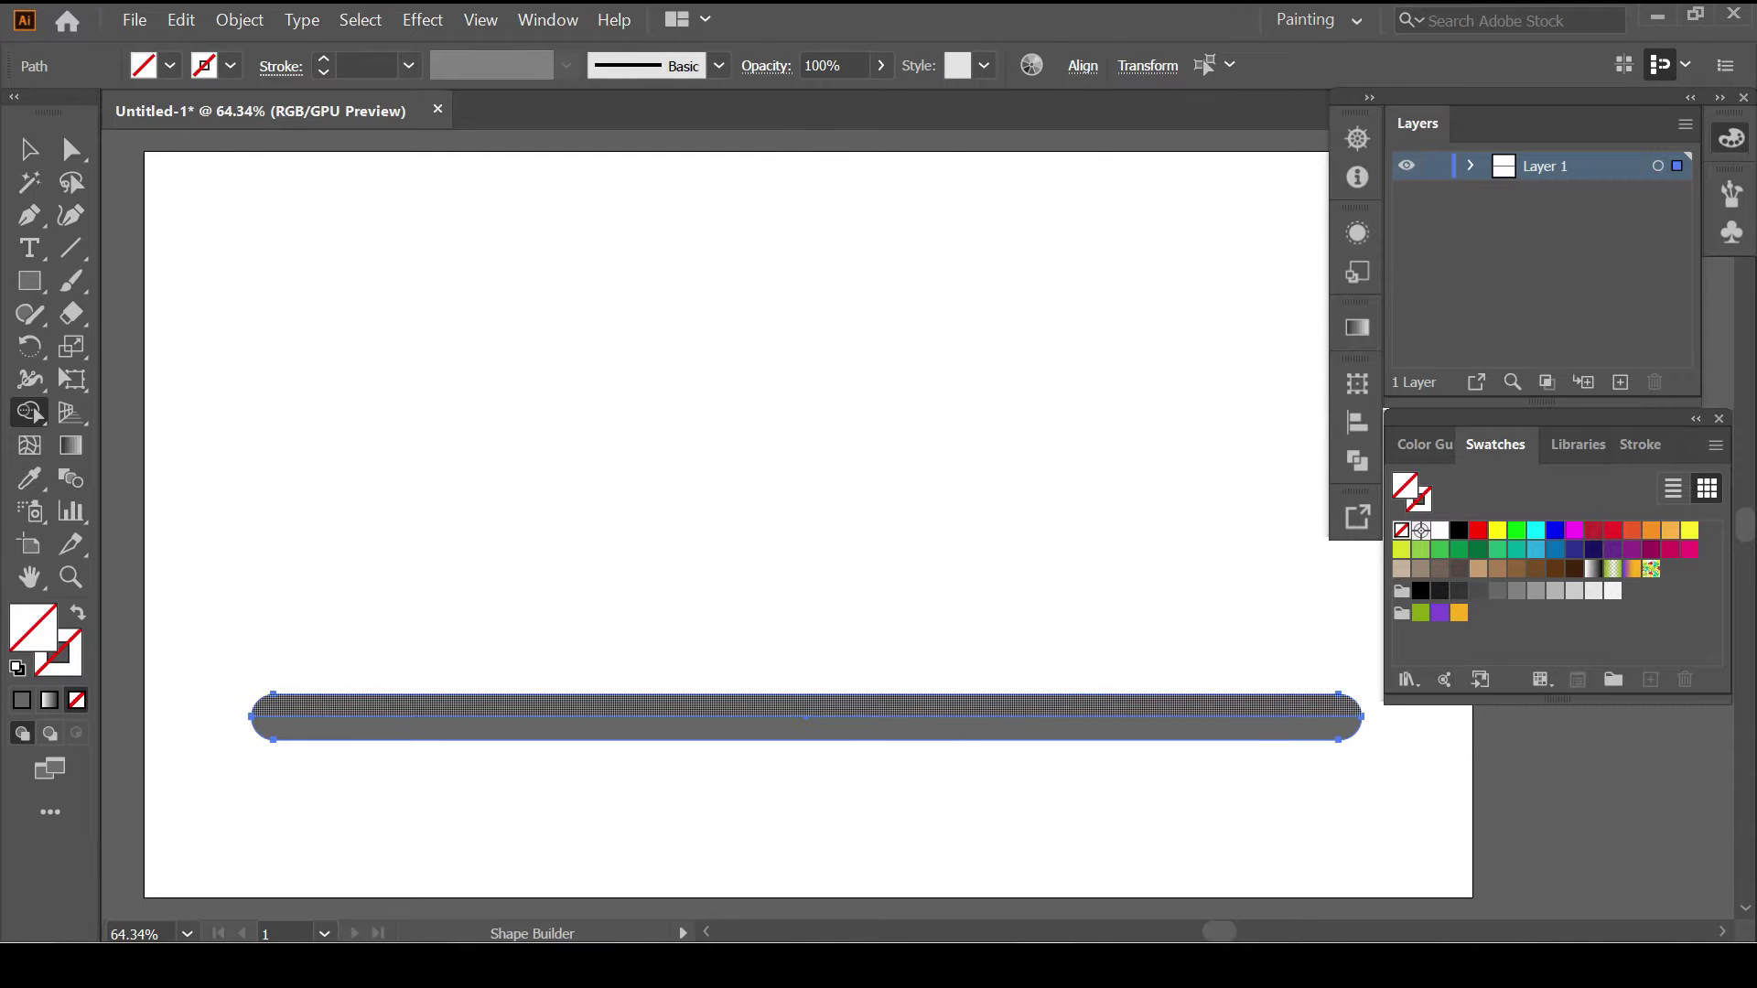
{"action": "key", "text": "ctrl+shift+a"}
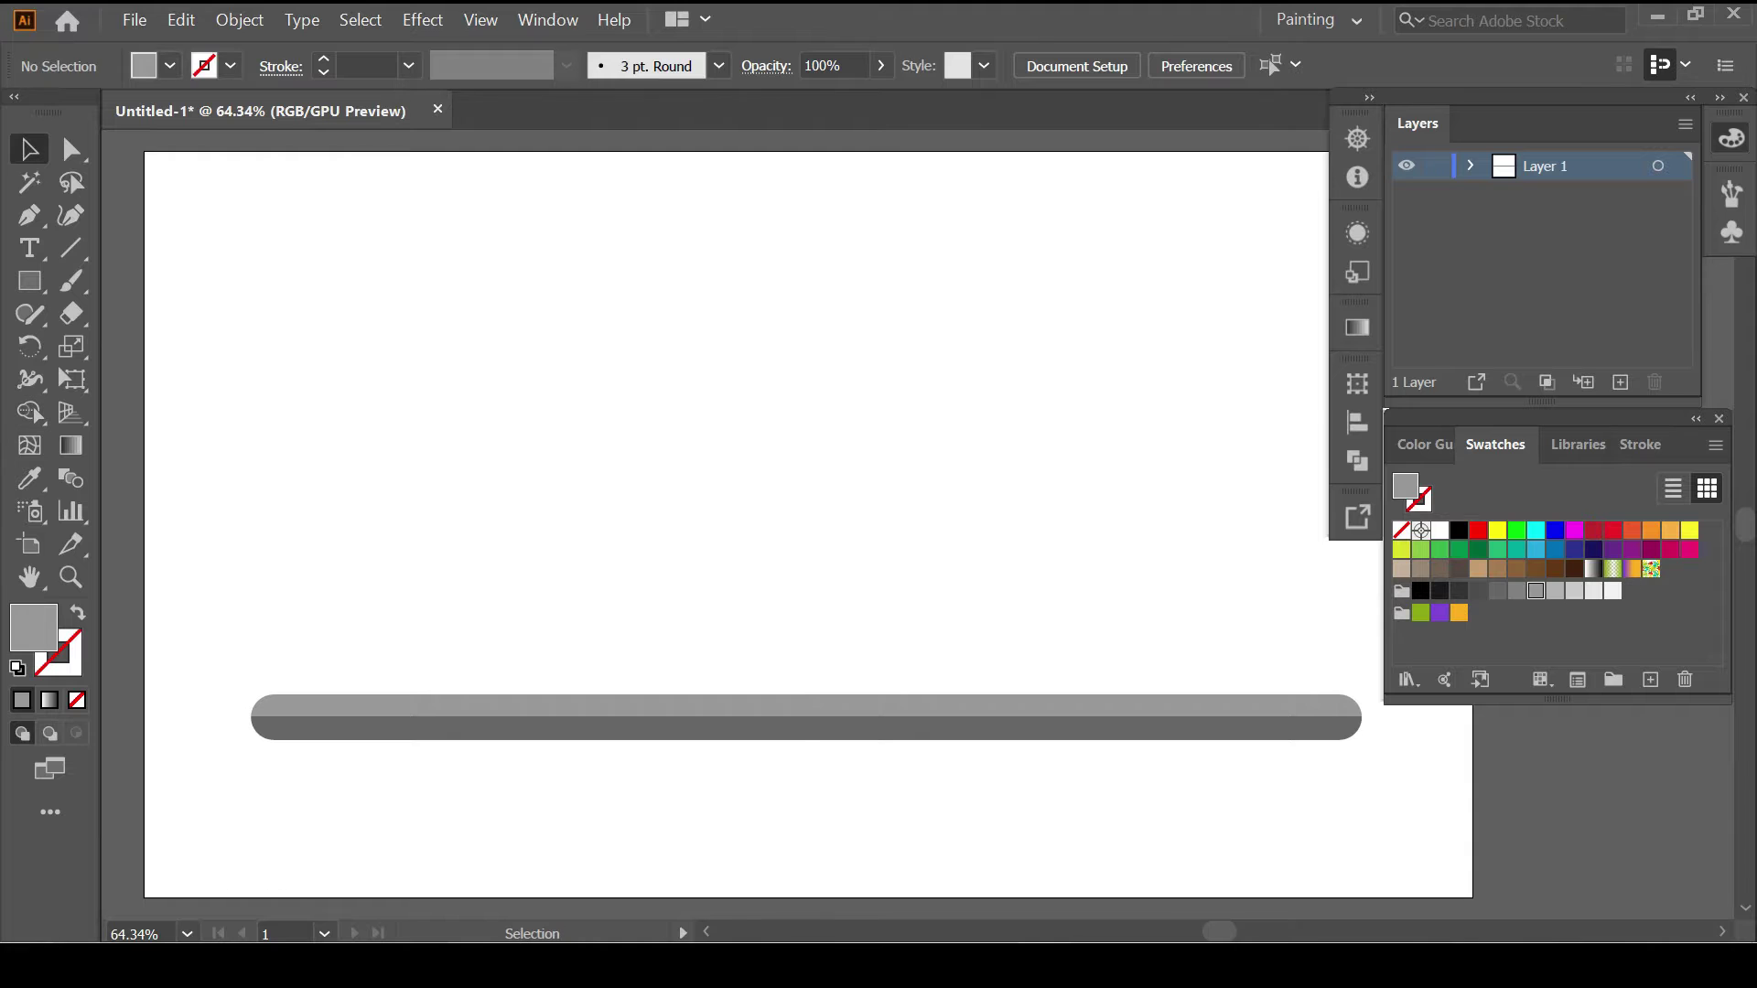
{"action": "left_click", "coordinate": [836, 696]}
{"action": "key", "text": "ctrl+shift+a"}
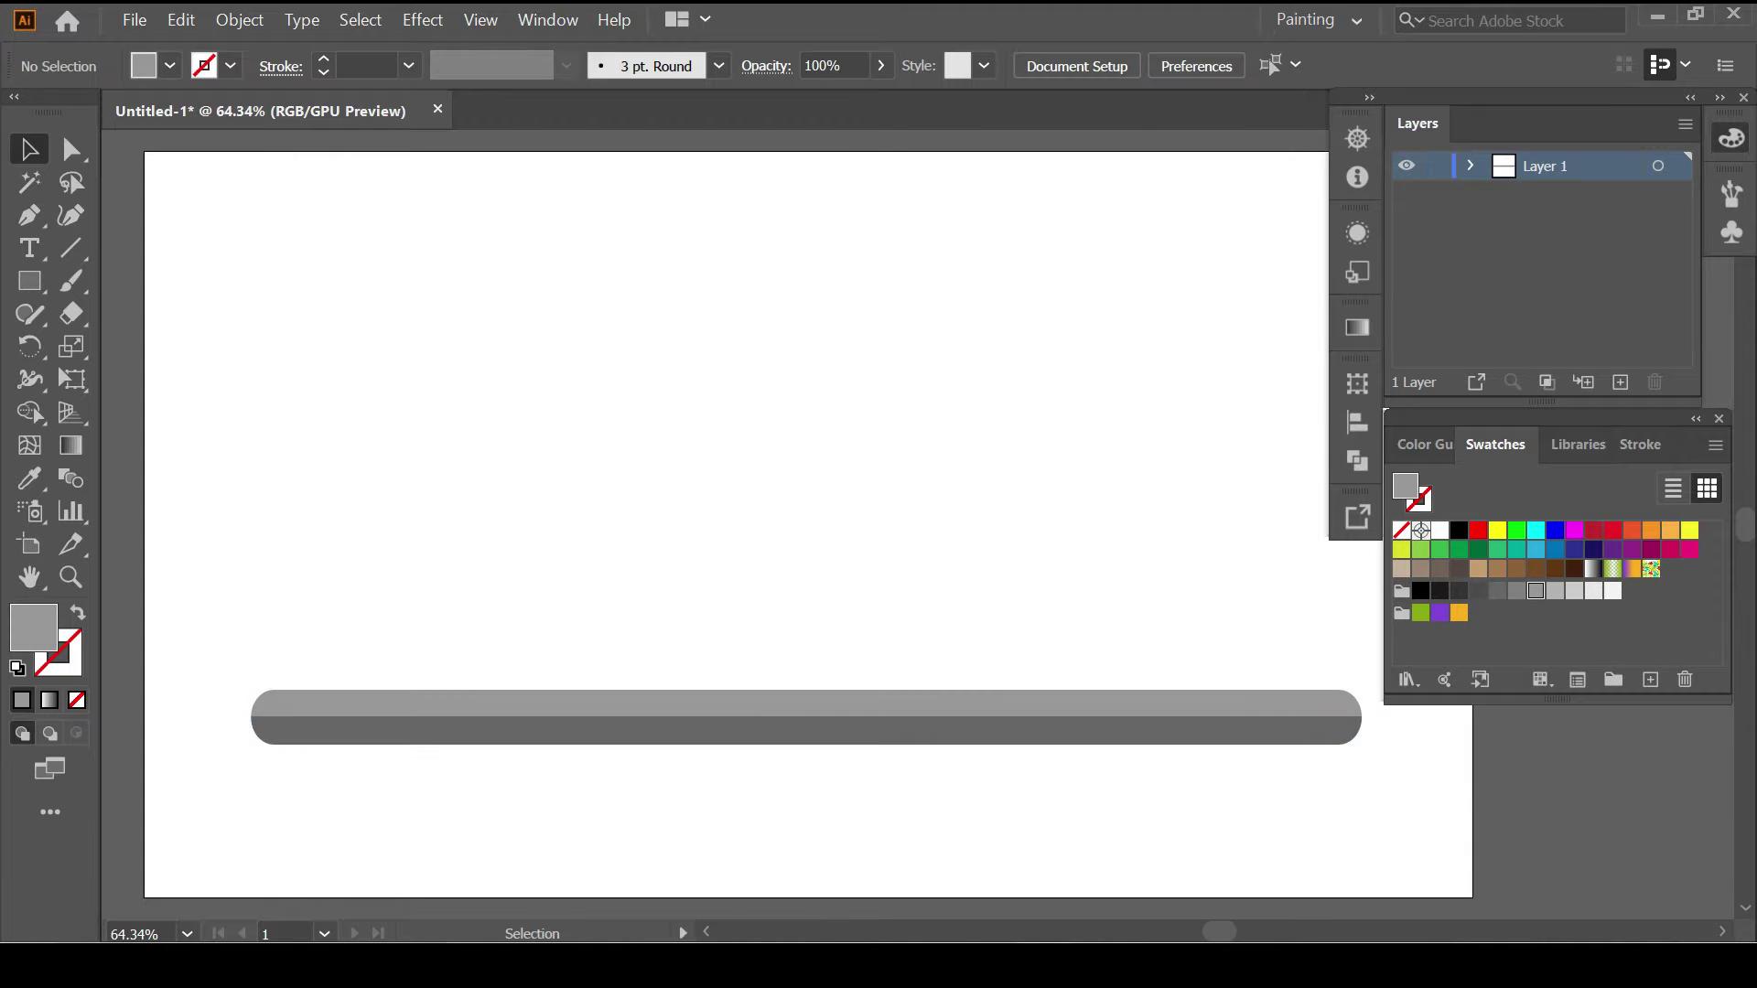
Place a shorter copy of the road bar just below it, ungroup it and colour it brown.
{"action": "left_click", "coordinate": [806, 717]}
{"action": "left_click_drag", "start_coordinate": [805, 717], "coordinate": [805, 781]}
{"action": "left_click_drag", "start_coordinate": [1363, 781], "coordinate": [1279, 780]}
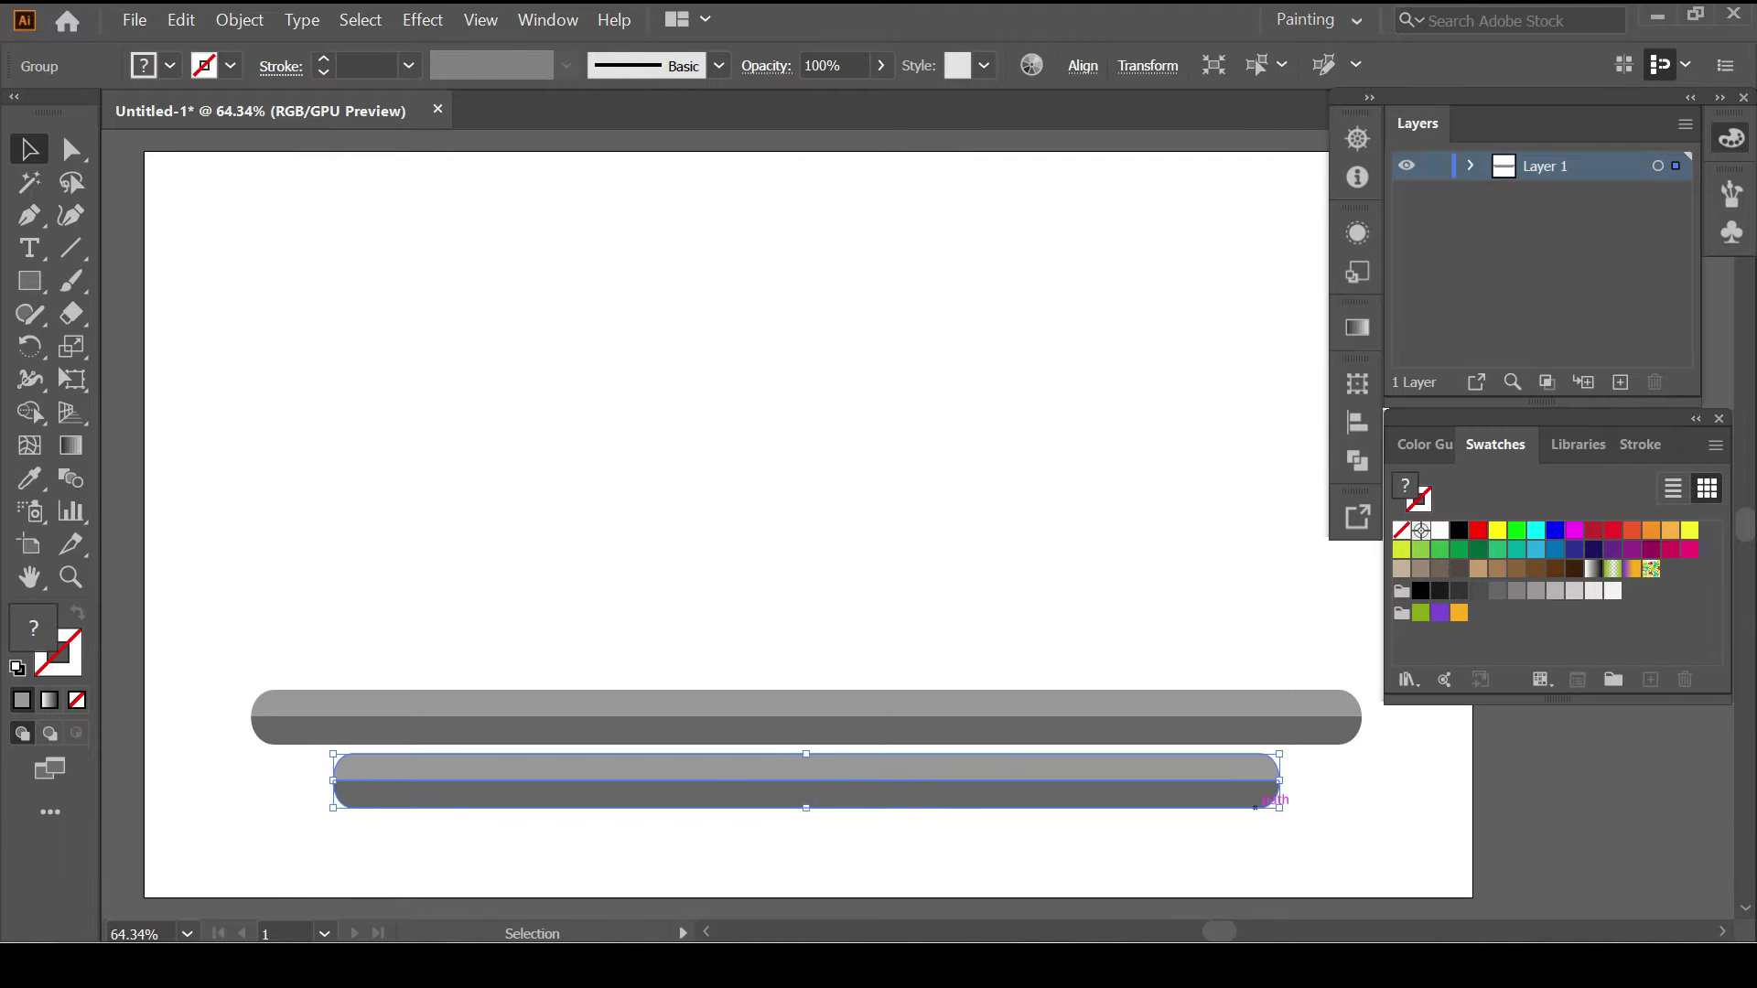
{"action": "left_click_drag", "start_coordinate": [806, 796], "coordinate": [806, 778]}
{"action": "key", "text": "ctrl+shift+a"}
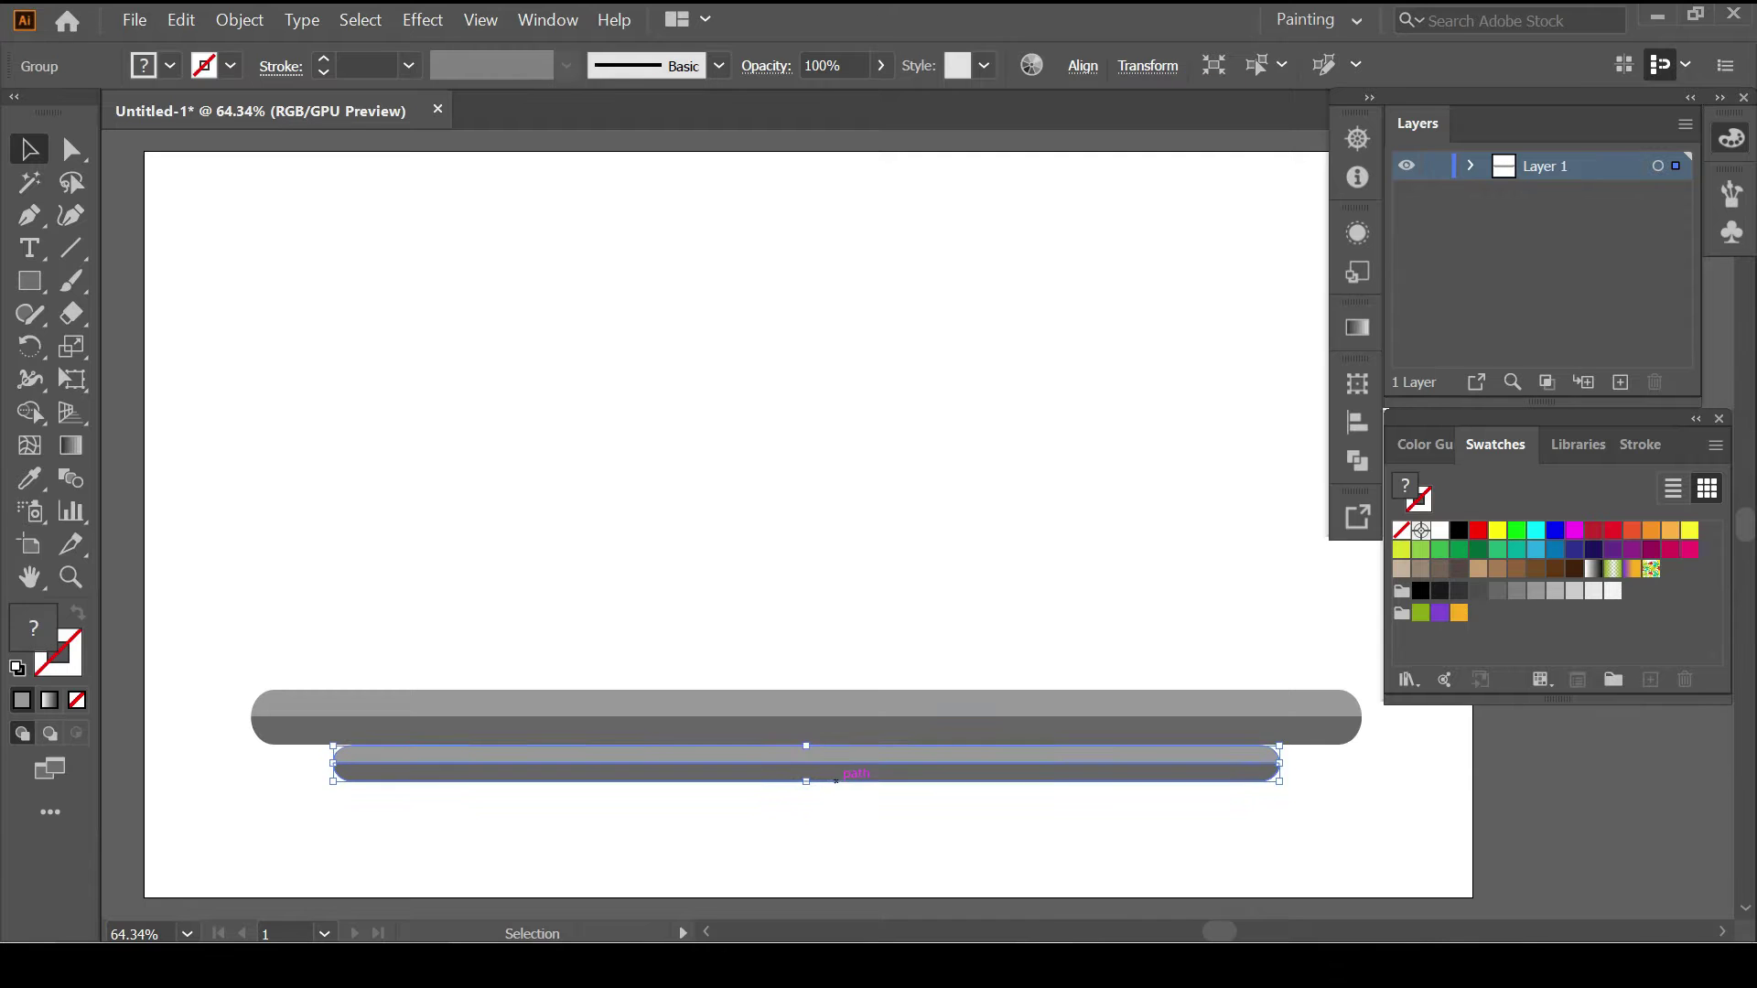
{"action": "right_click", "coordinate": [835, 744]}
{"action": "left_click", "coordinate": [870, 577]}
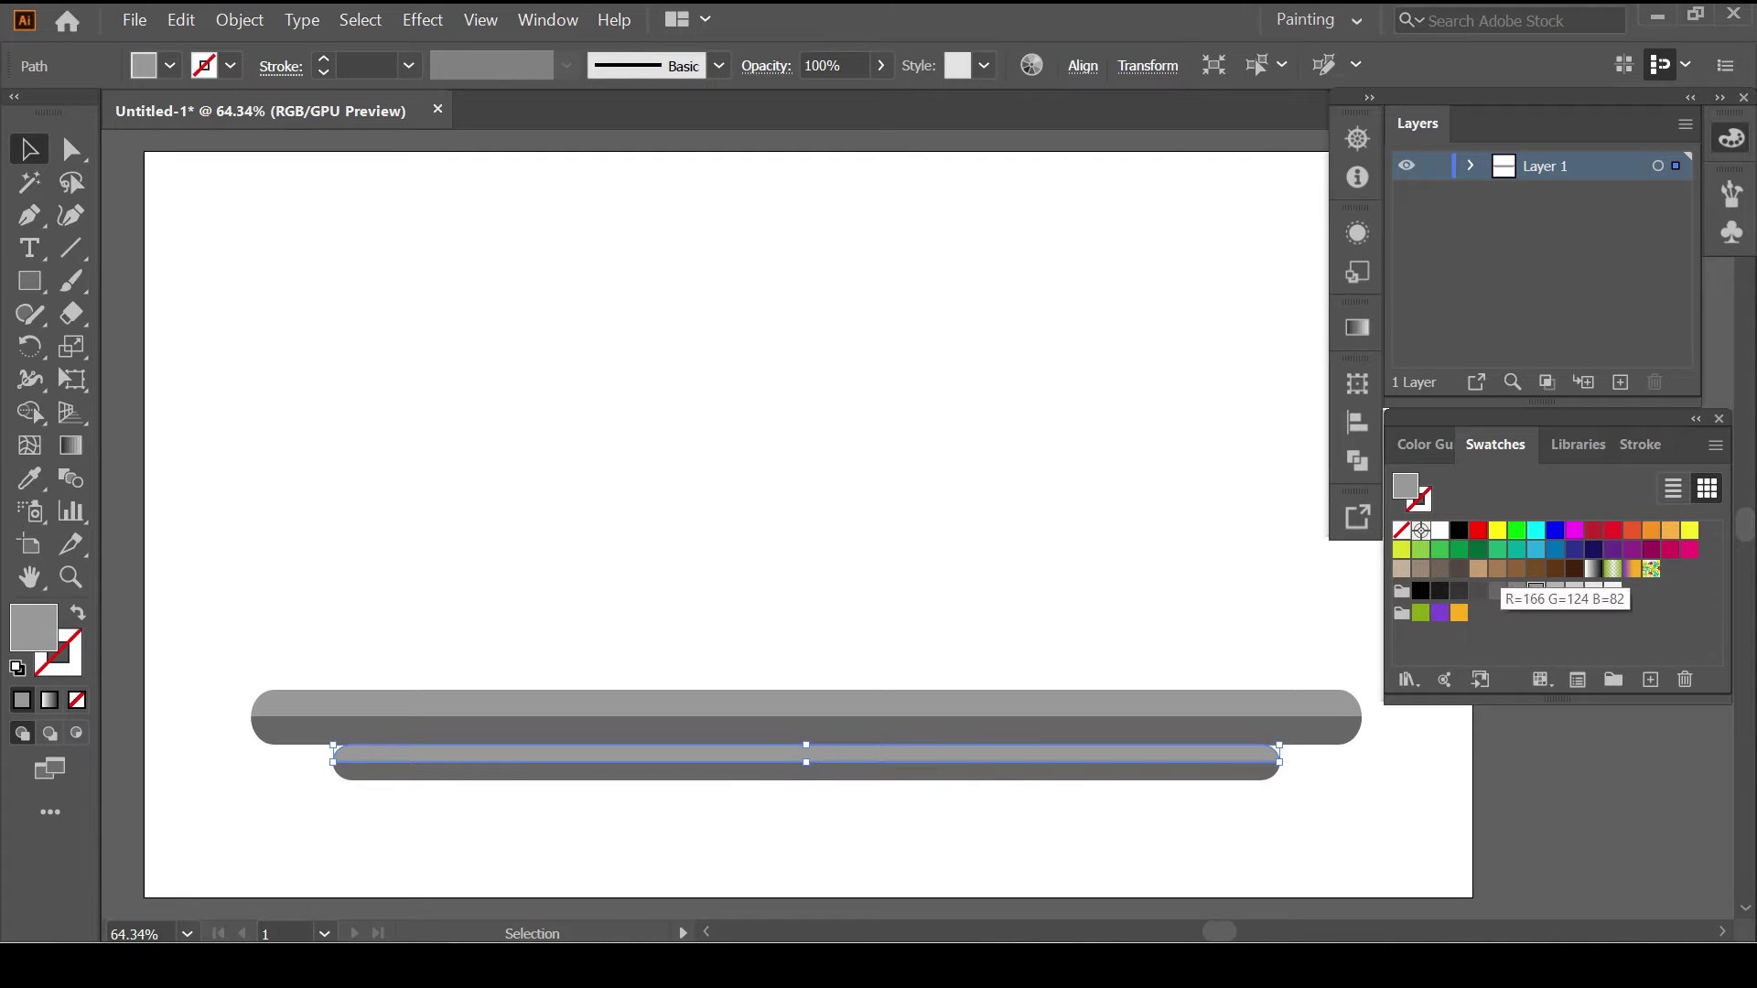
{"action": "left_click", "coordinate": [1516, 569]}
{"action": "key", "text": "ctrl+shift+a"}
Draw a small white rounded dash with no stroke on the road.
{"action": "key", "text": "ctrl+plus"}
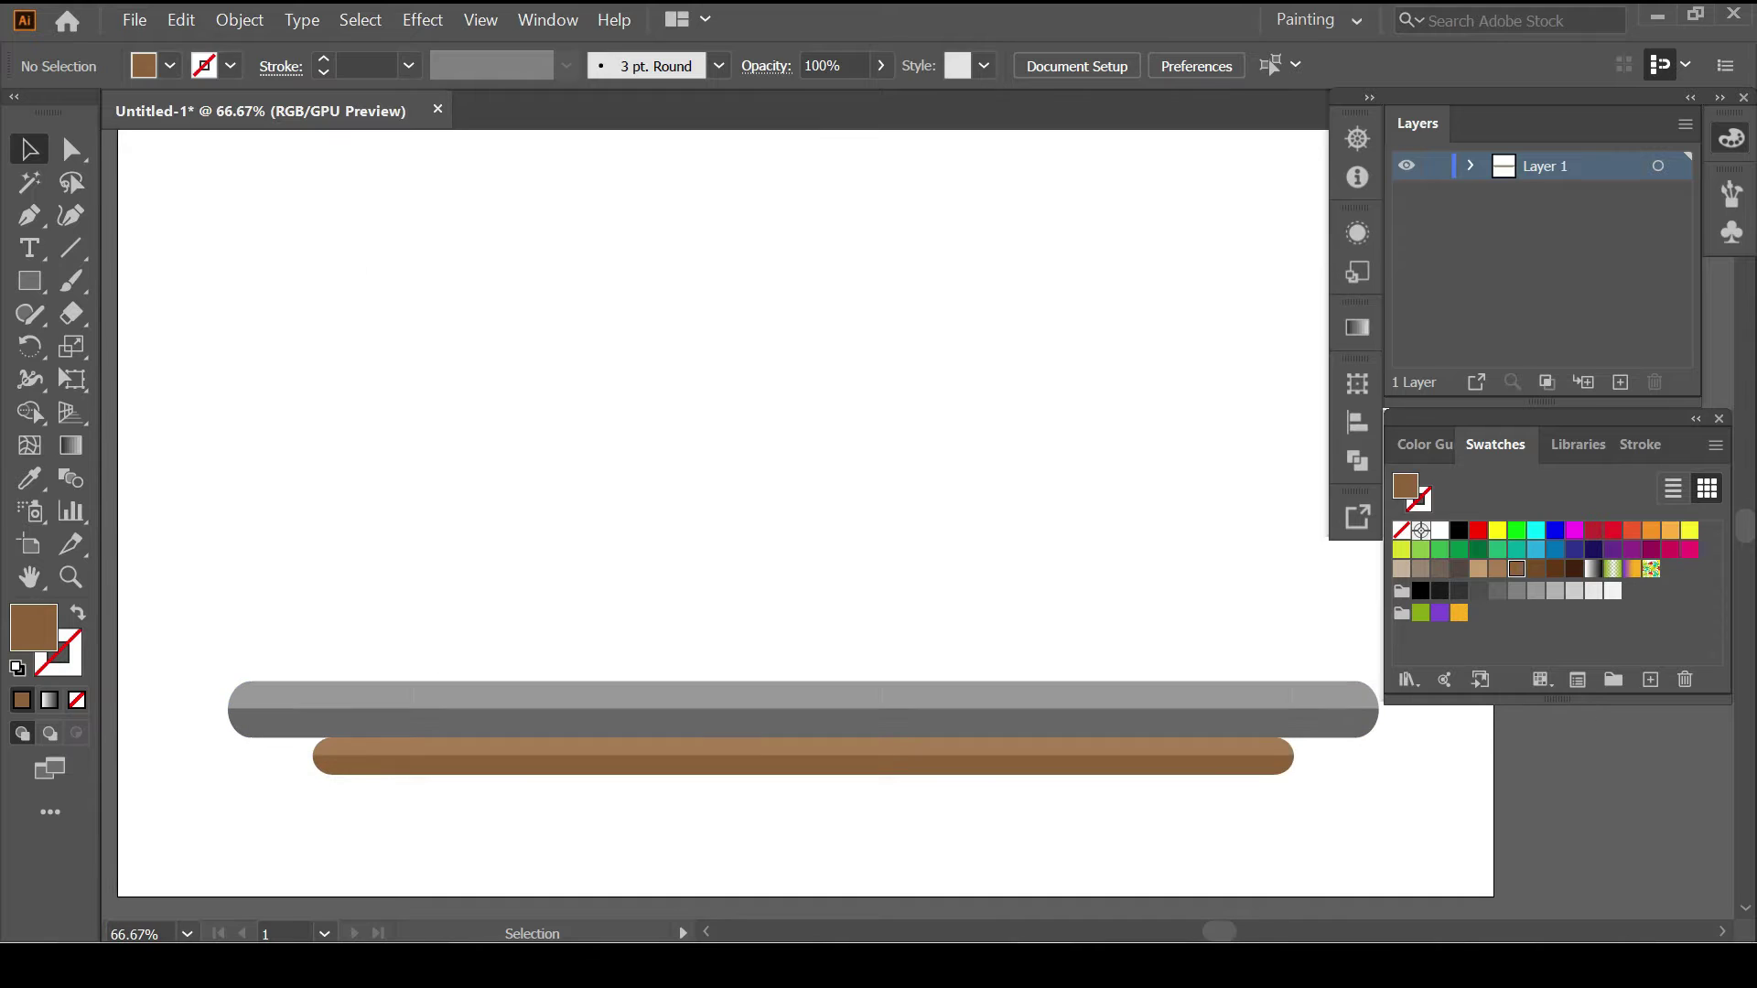
{"action": "key", "text": "d"}
{"action": "key", "text": "shift+x"}
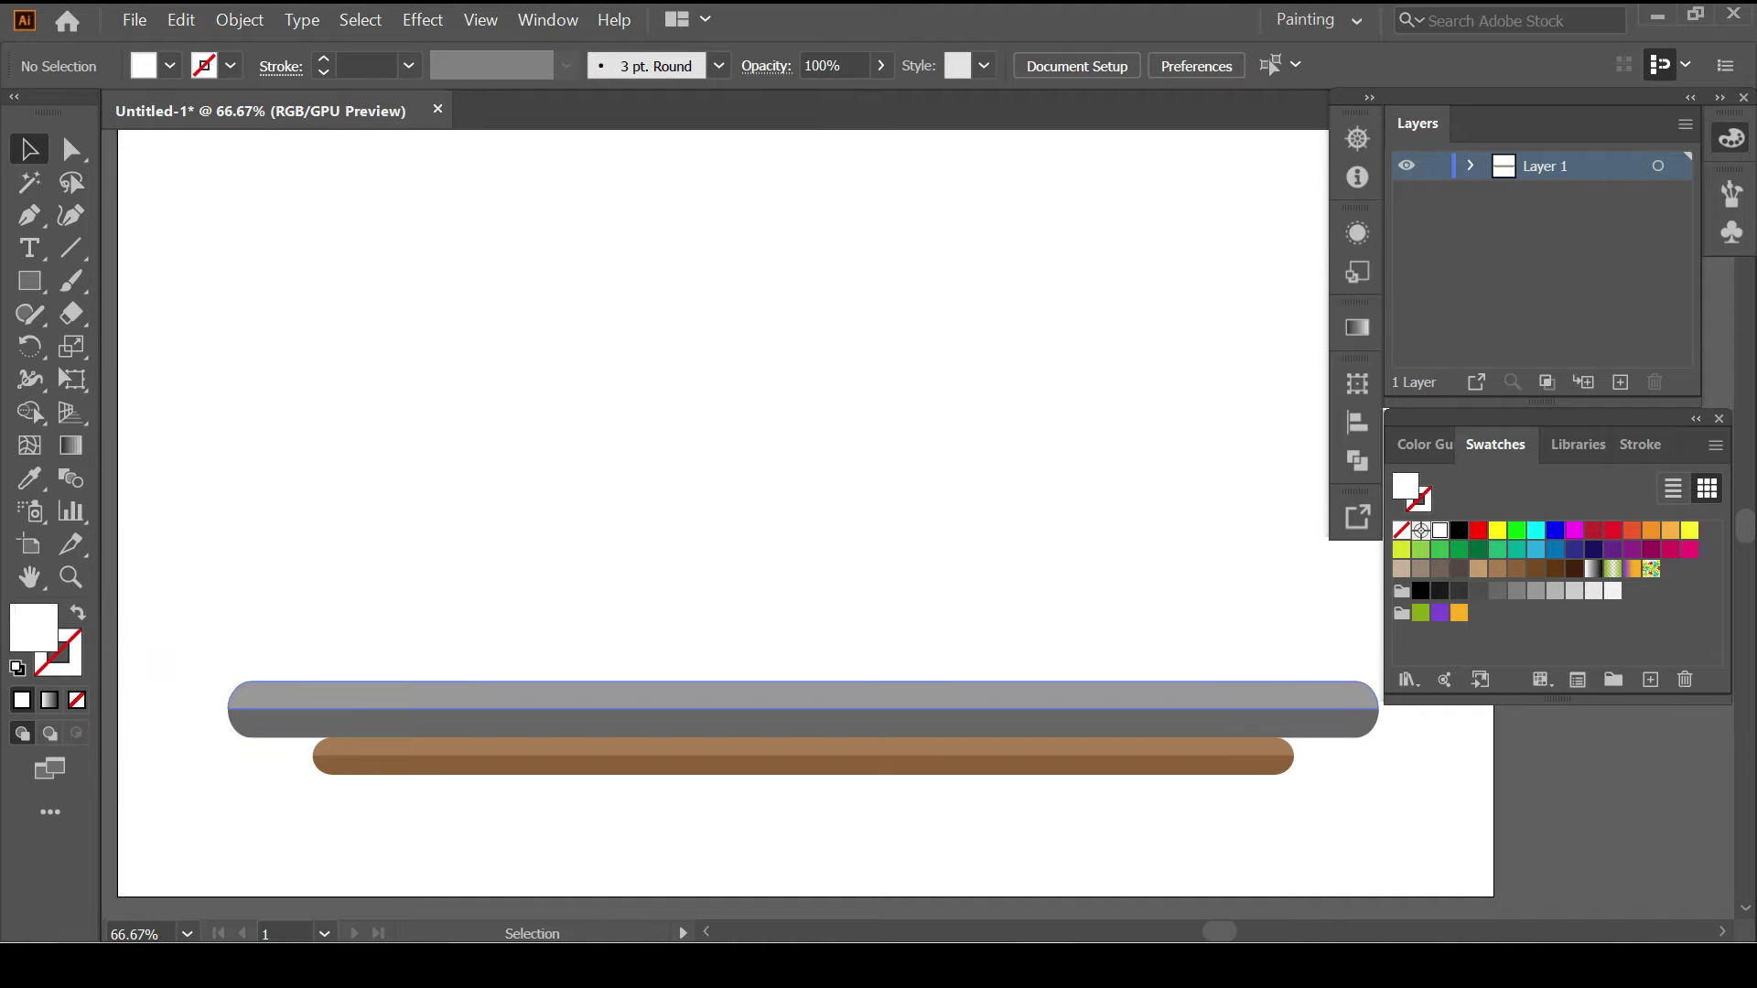
{"action": "key", "text": "m"}
{"action": "mouse_move", "coordinate": [265, 700]}
{"action": "left_mouse_down"}
{"action": "mouse_move", "coordinate": [352, 718]}
{"action": "mouse_move", "coordinate": [846, 713]}
{"action": "left_mouse_up"}
{"action": "key", "text": "a"}
{"action": "key", "text": "ctrl+plus"}
{"action": "key", "text": "ctrl+plus"}
{"action": "key", "text": "v"}
Repeat the dash into eight evenly spaced copies and centre them on the road.
{"action": "key", "text": "ctrl+minus"}
{"action": "key", "text": "ctrl+minus"}
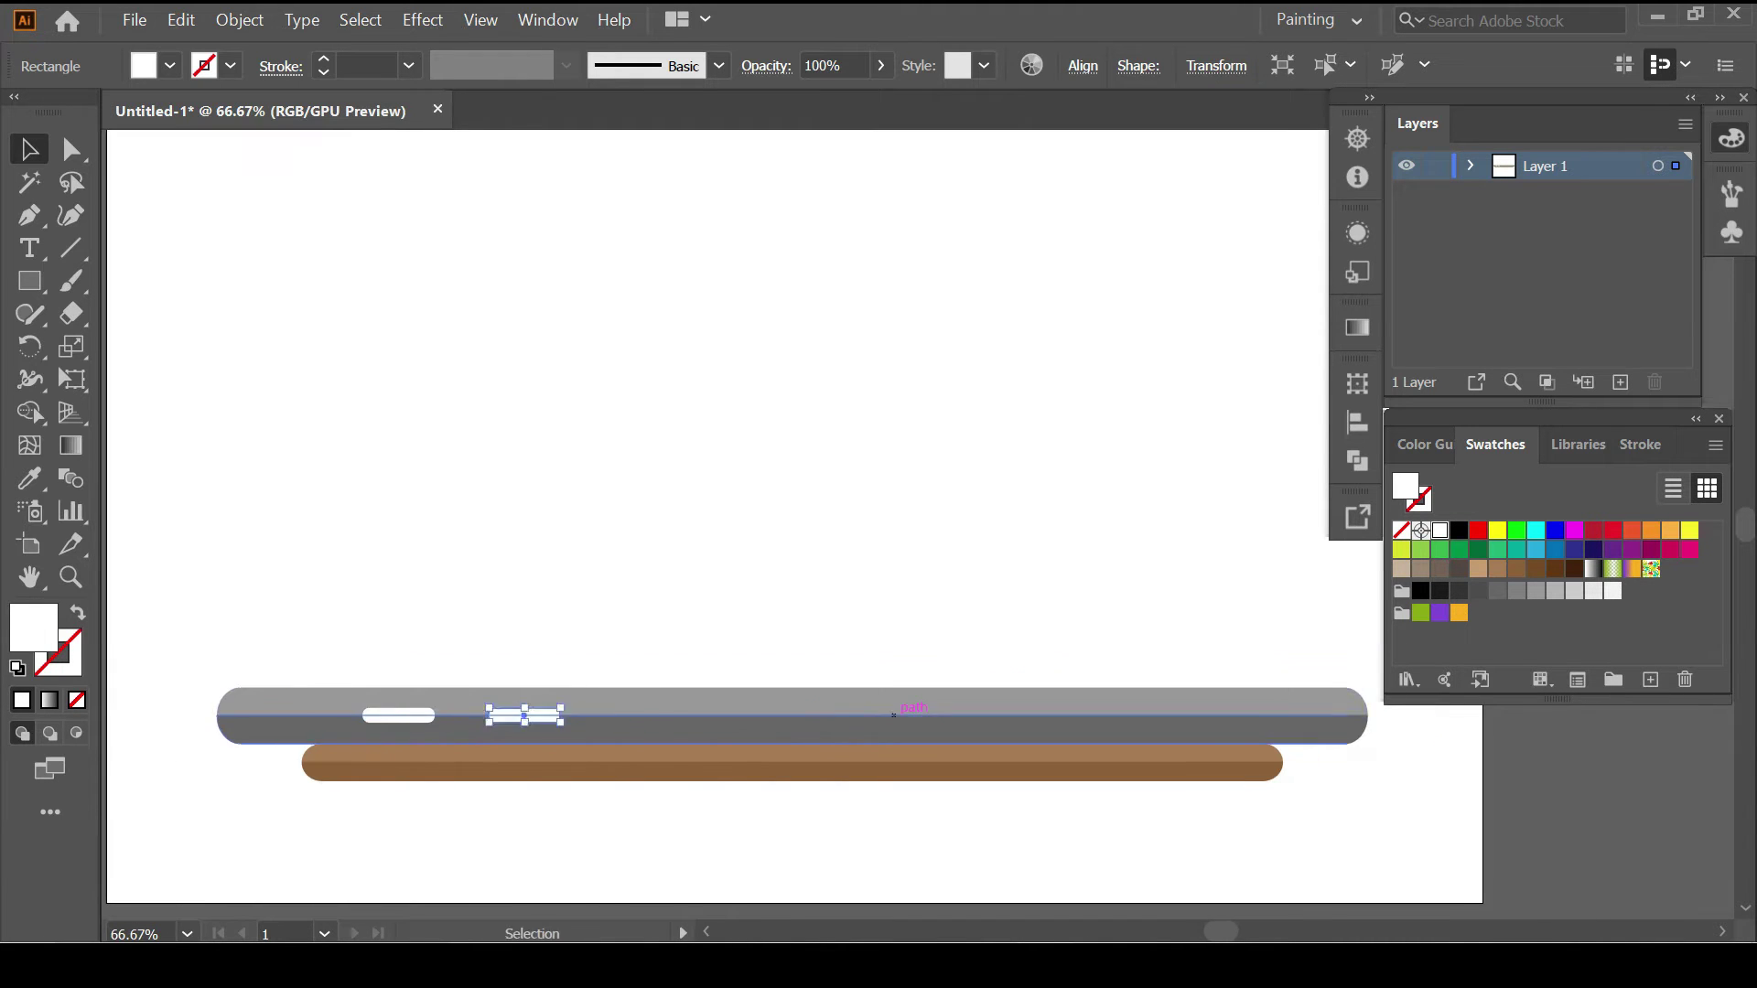
{"action": "key", "text": "ctrl+d"}
{"action": "key", "text": "ctrl+d"}
{"action": "key", "text": "ctrl+d"}
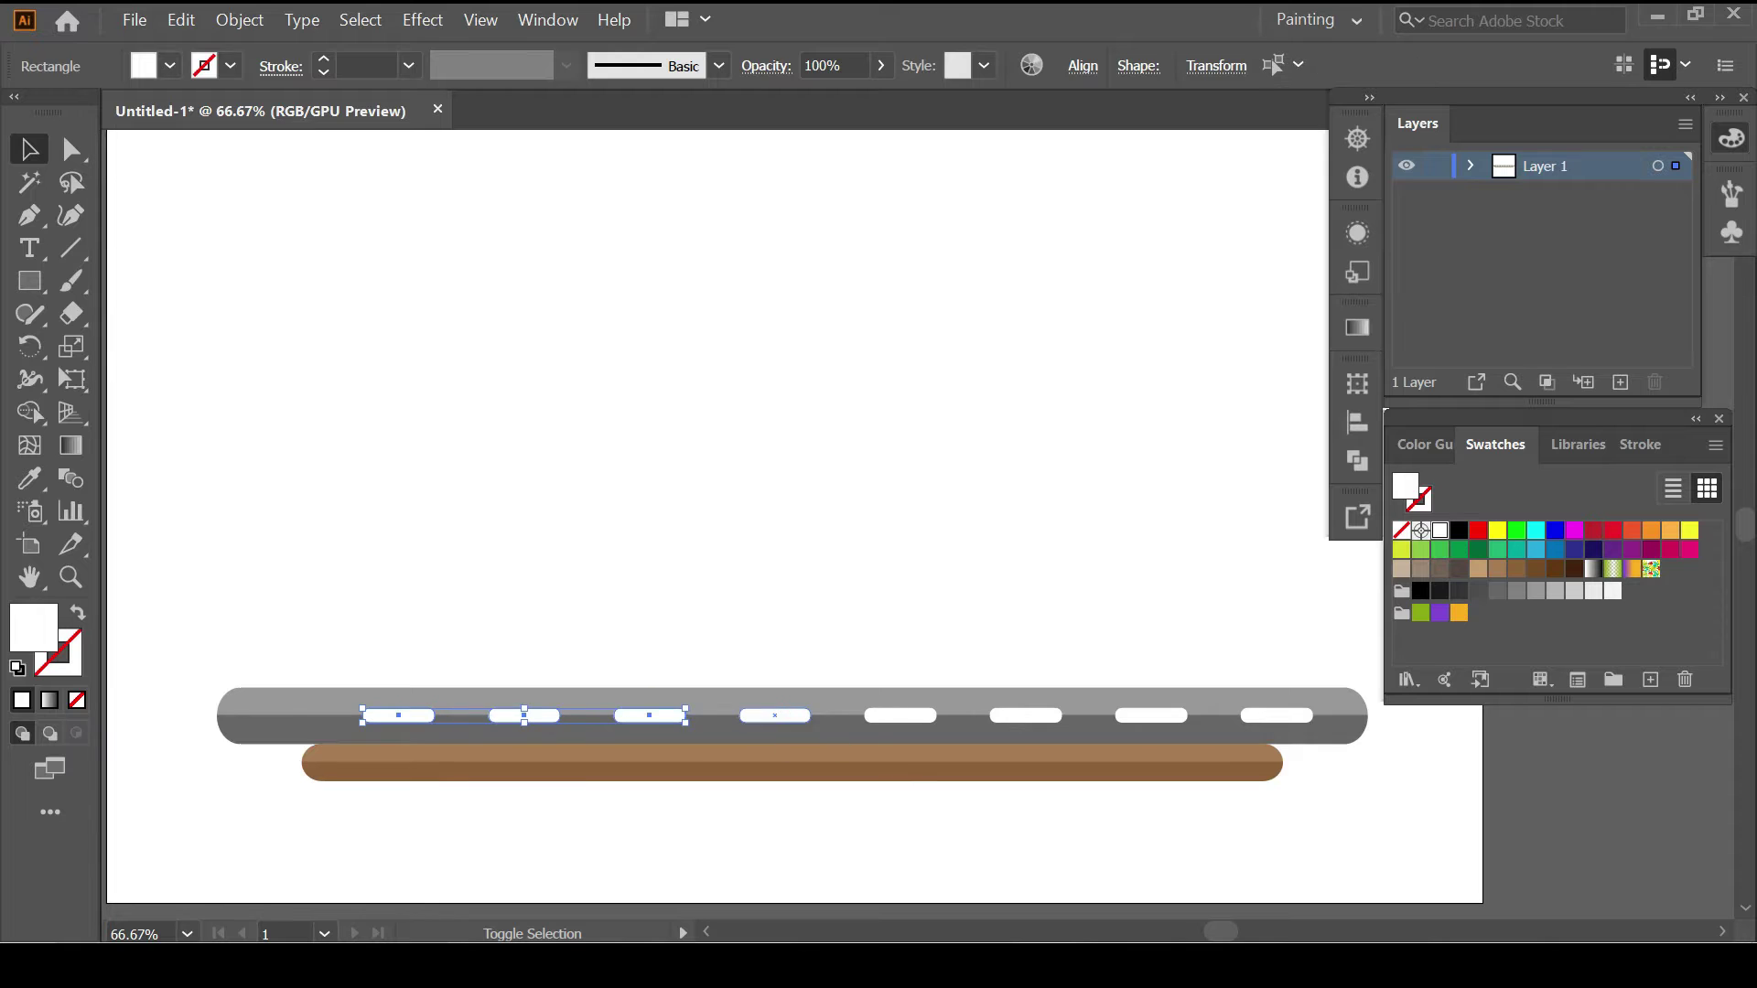
{"action": "left_click", "coordinate": [1256, 719], "text": "shift"}
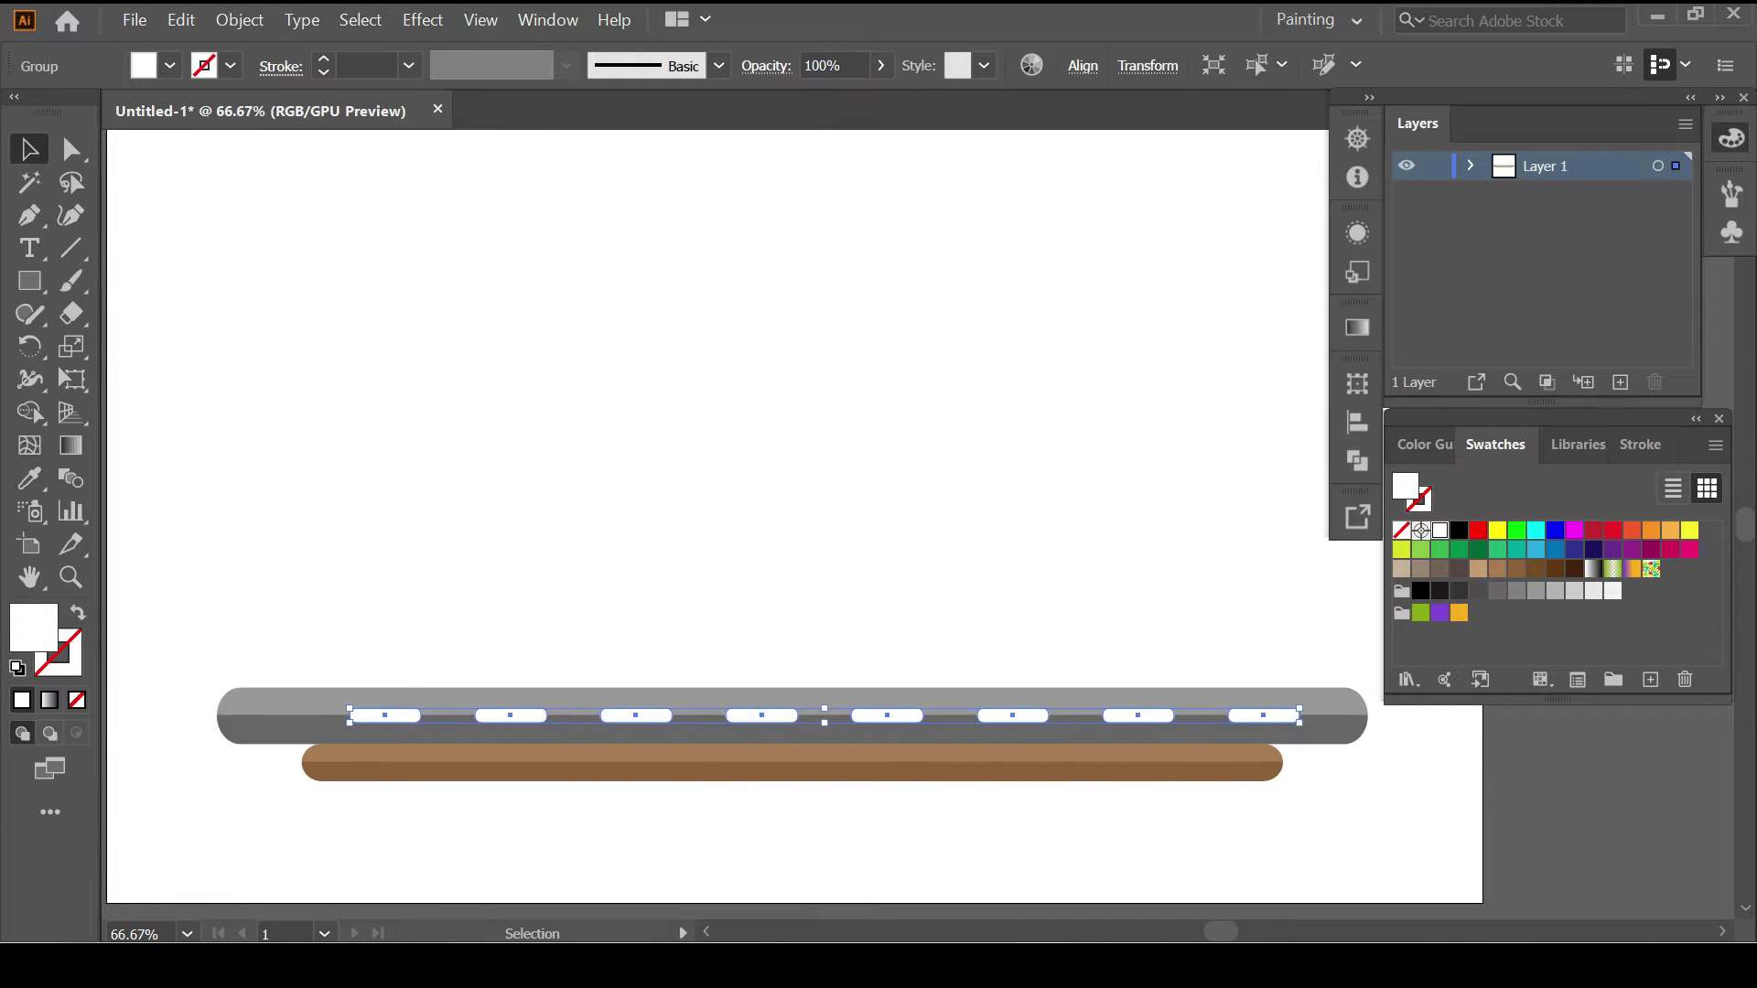
{"action": "key", "text": "shift+Left"}
{"action": "key", "text": "shift+Left"}
{"action": "key", "text": "shift+Left"}
{"action": "key", "text": "ctrl+shift+a"}
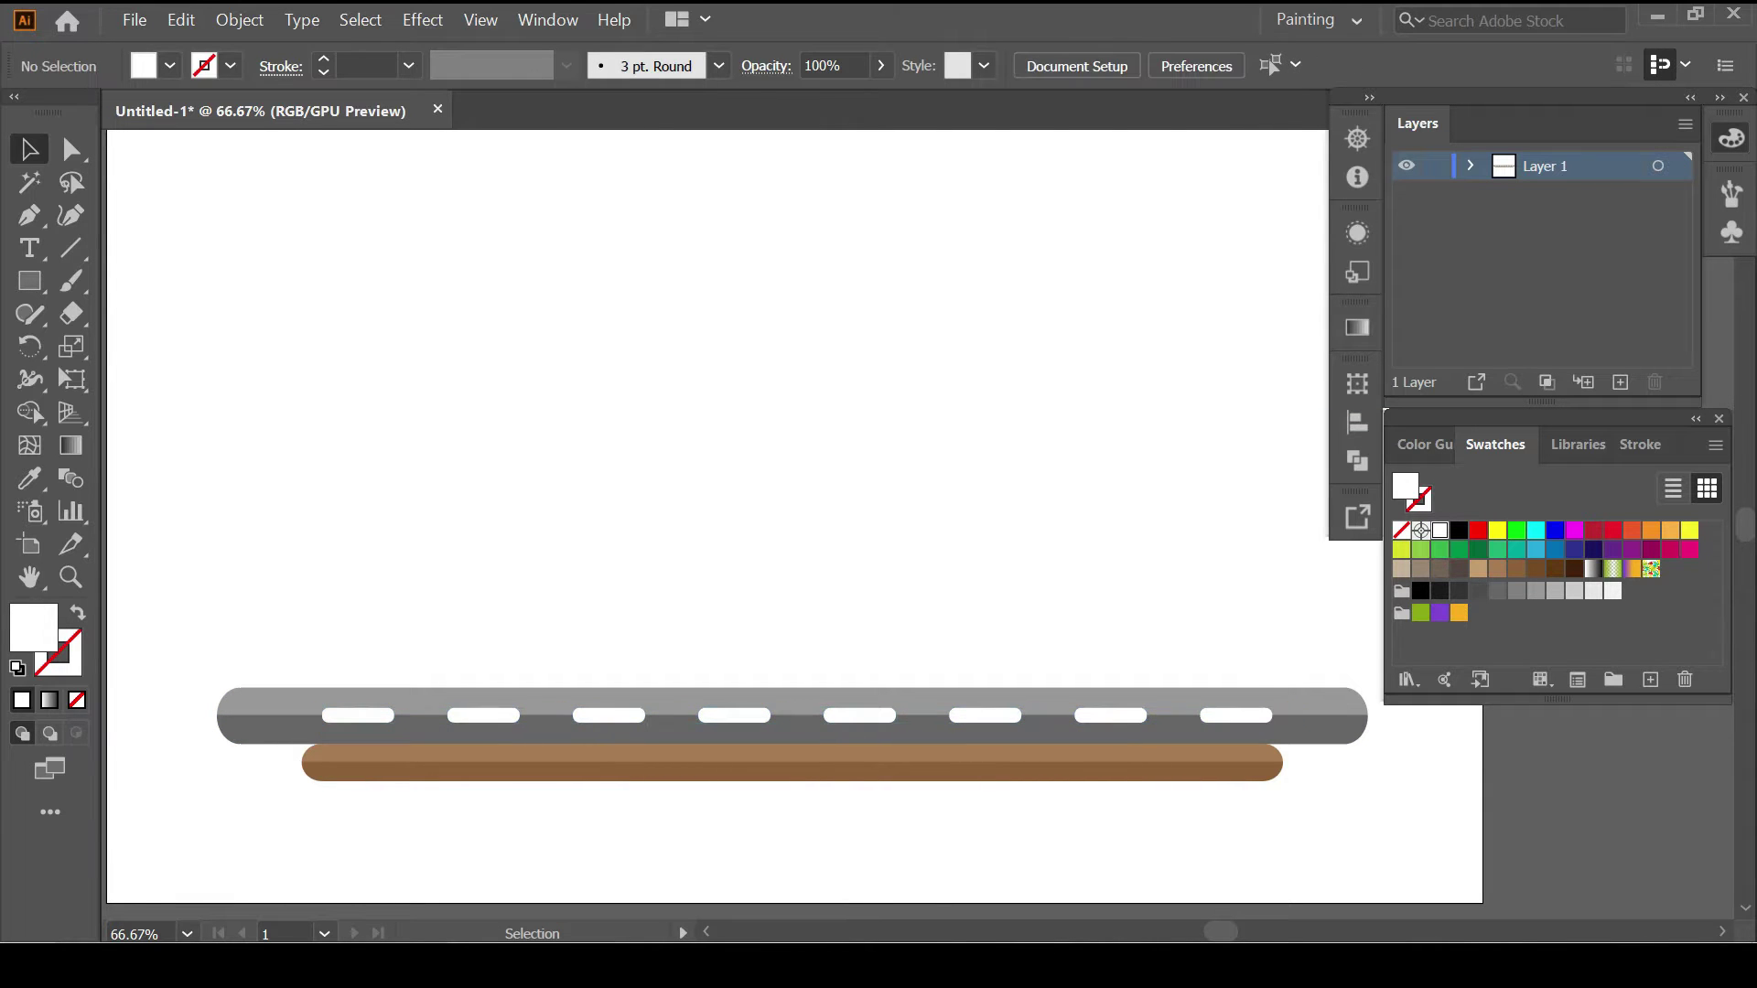
Draw a tan house body rectangle on the road with a 10 pt brown outline.
{"action": "left_click", "coordinate": [1478, 569]}
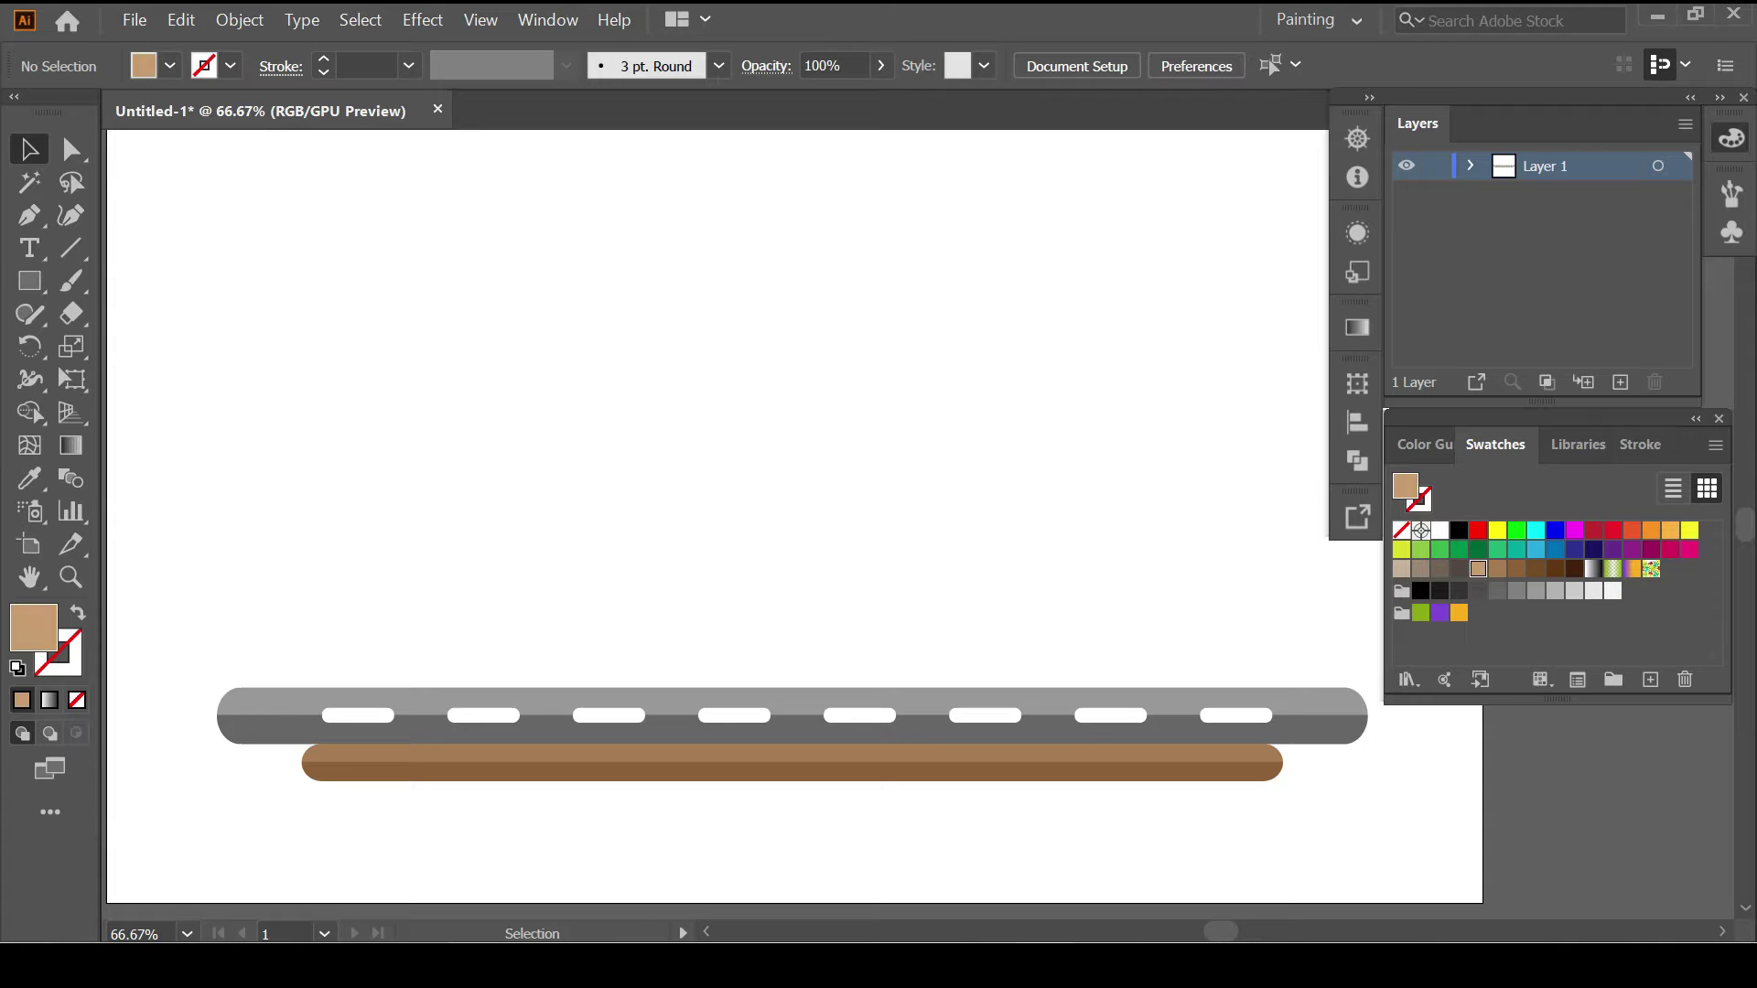
{"action": "left_click", "coordinate": [1478, 568], "text": "shift"}
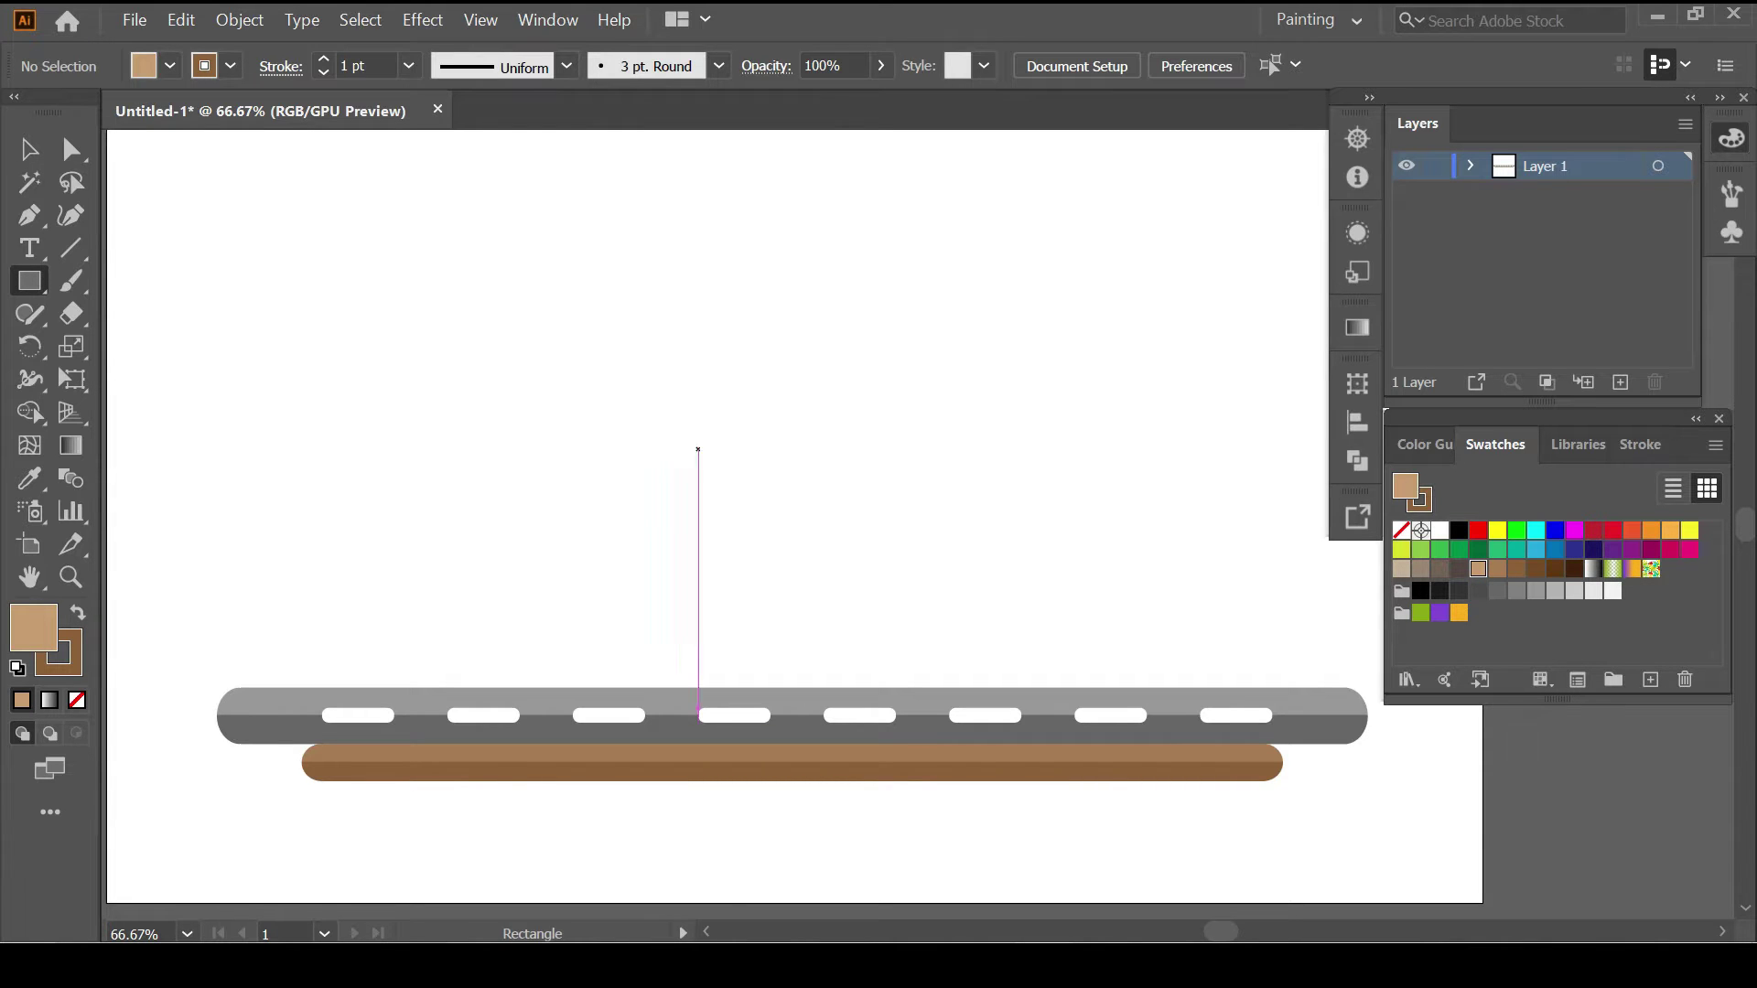
{"action": "left_click_drag", "start_coordinate": [698, 449], "coordinate": [1148, 686]}
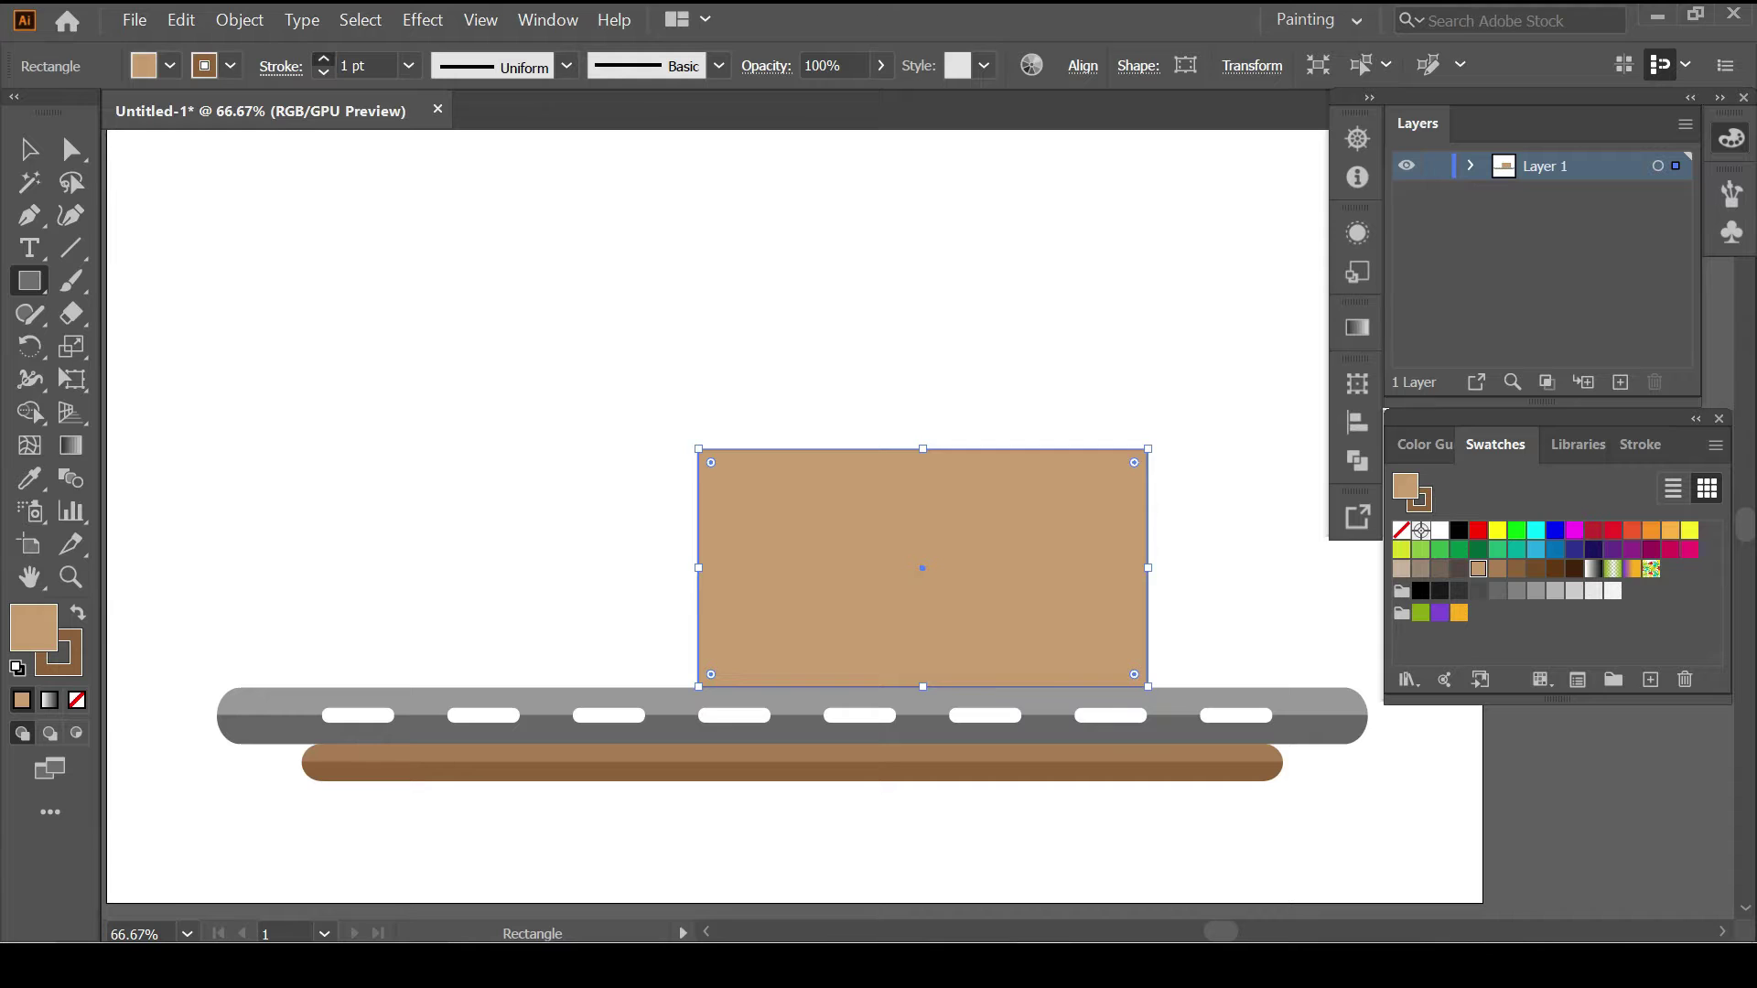
{"action": "left_click", "coordinate": [323, 59]}
{"action": "key", "text": "v"}
{"action": "key", "text": "ctrl+shift+a"}
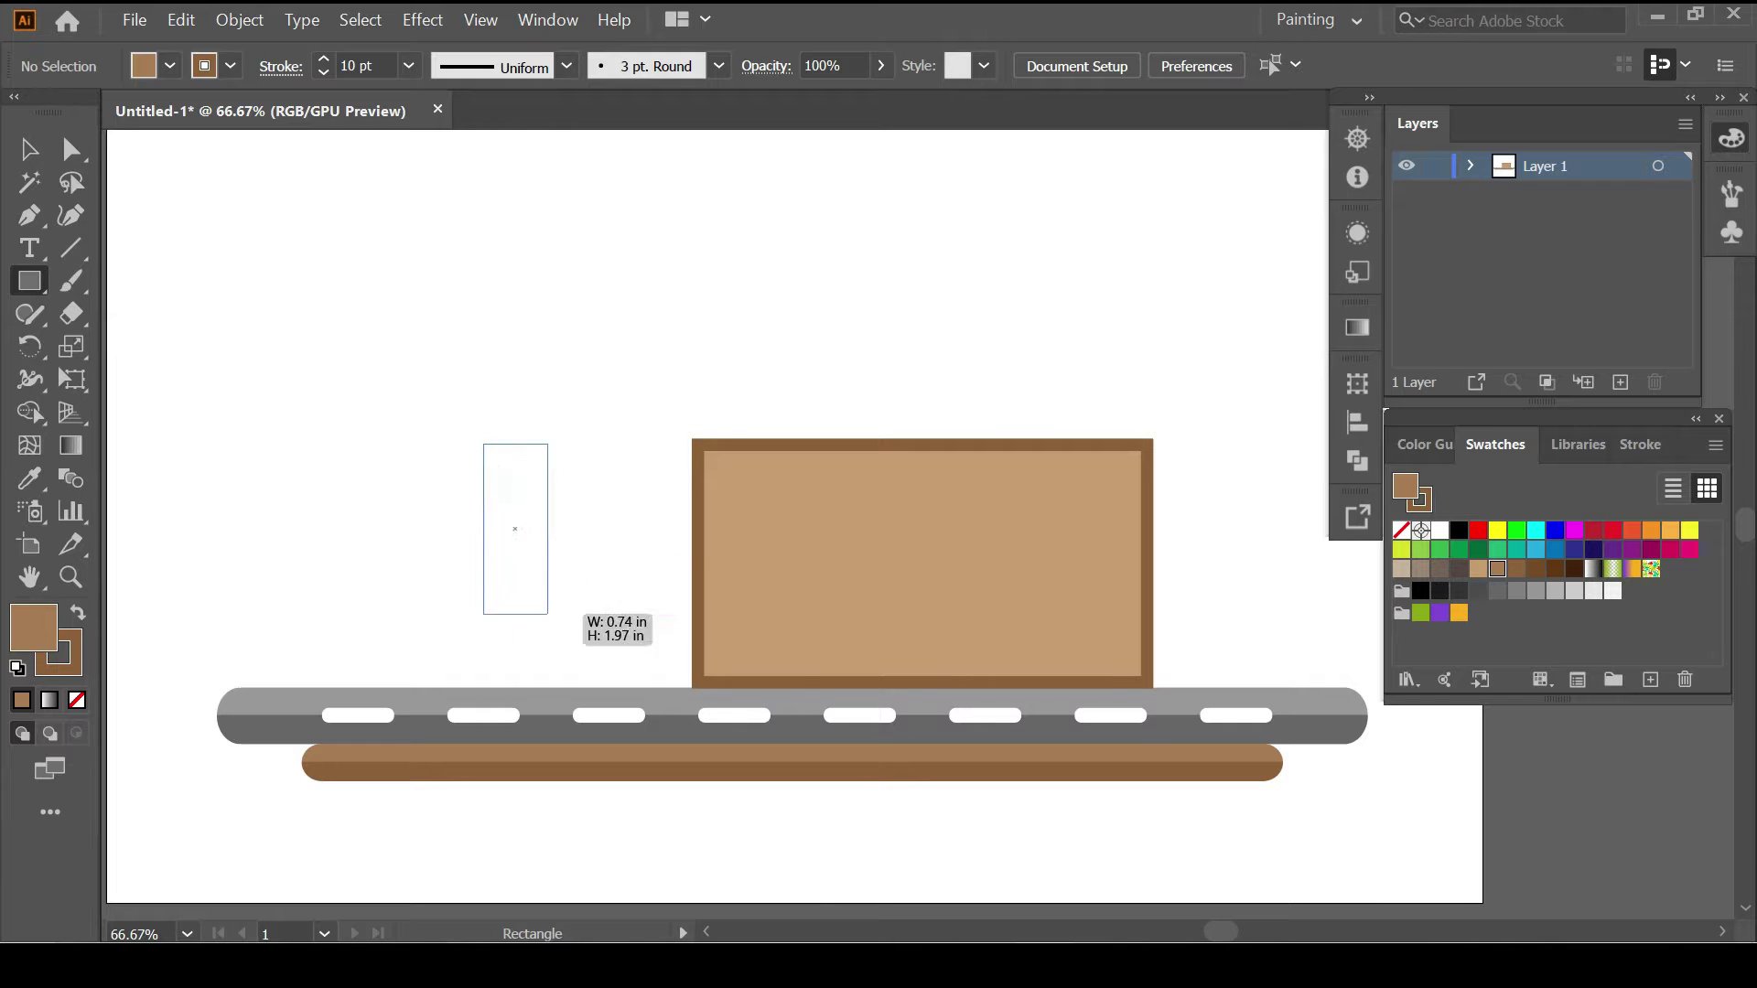
Add a narrower darker brown section to the left of the house body.
{"action": "left_click_drag", "start_coordinate": [547, 613], "coordinate": [692, 687]}
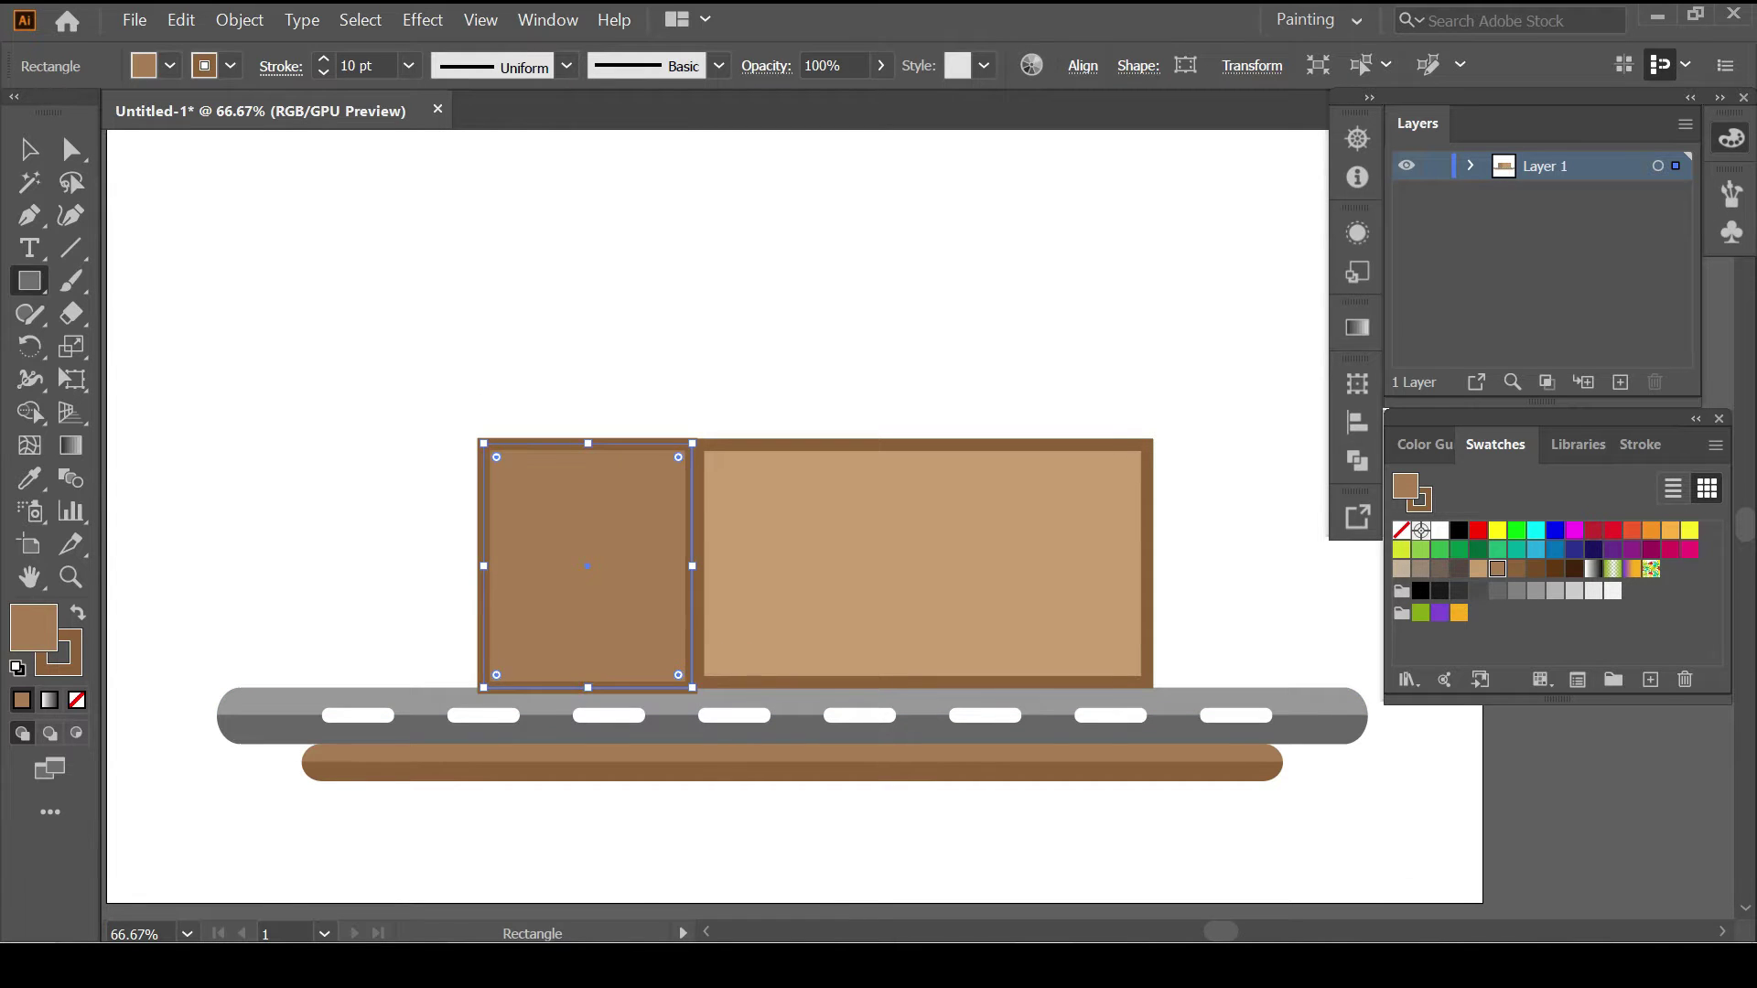
{"action": "key", "text": "ctrl+shift+a"}
{"action": "key", "text": "v"}
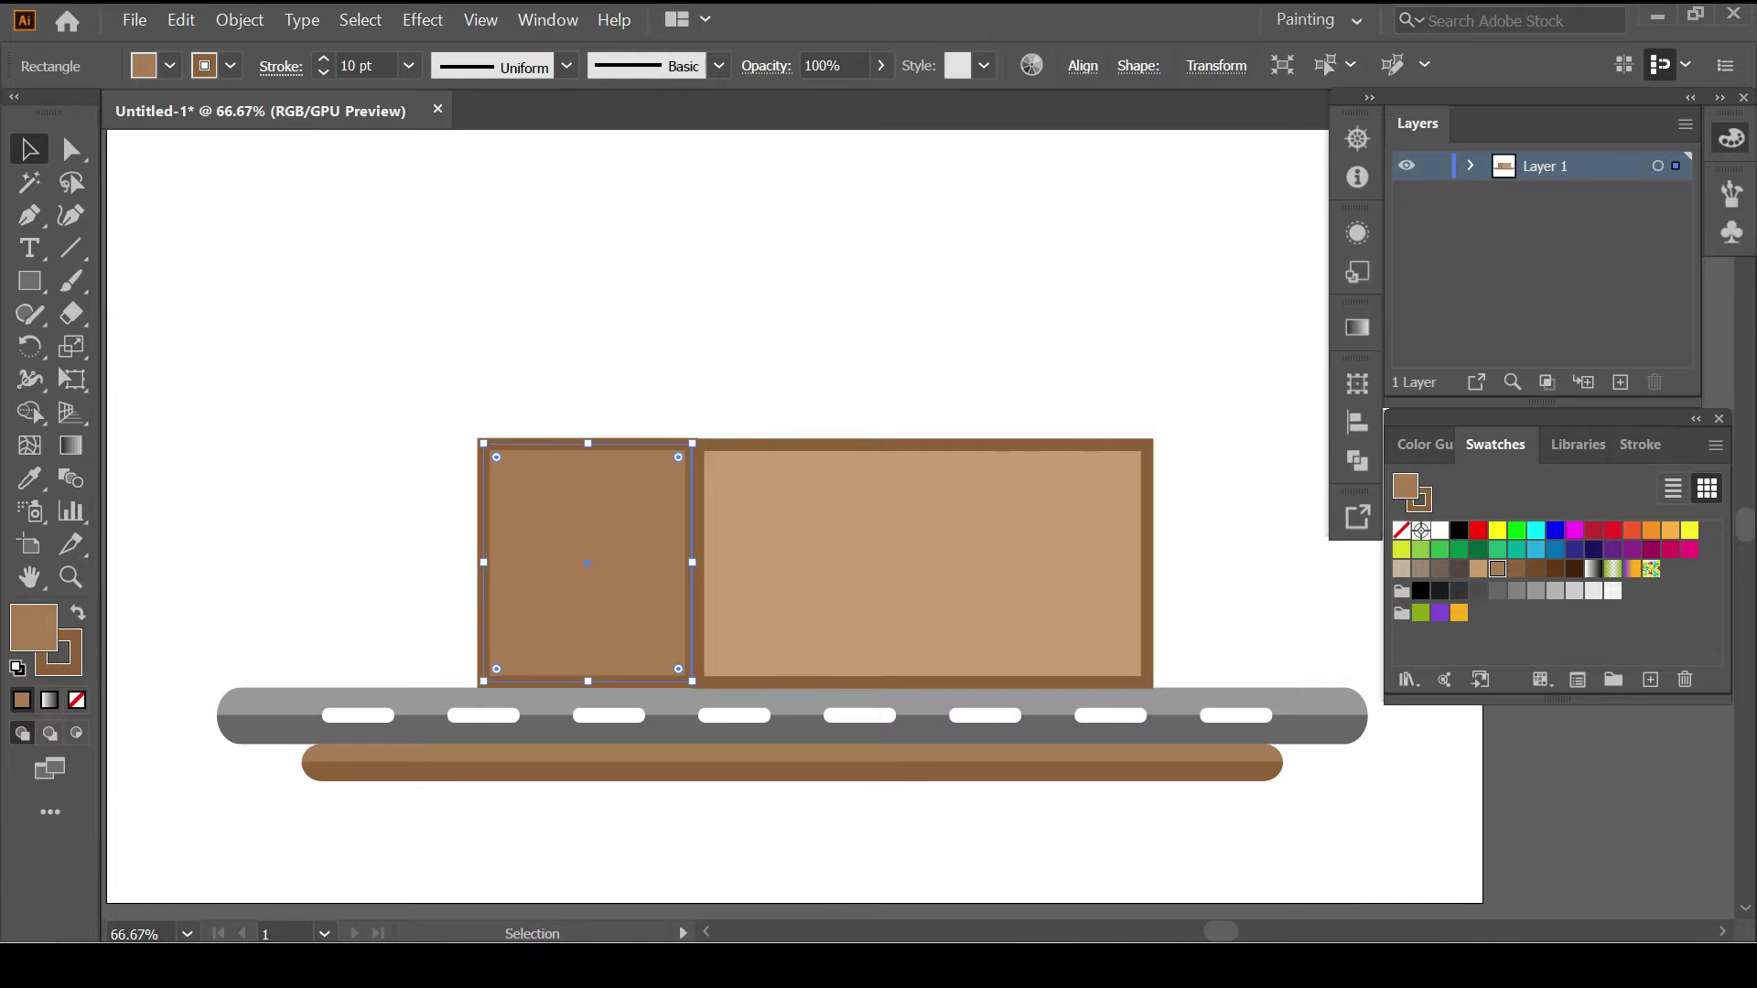
{"action": "left_click_drag", "start_coordinate": [476, 563], "coordinate": [493, 563]}
{"action": "key", "text": "ctrl+shift+a"}
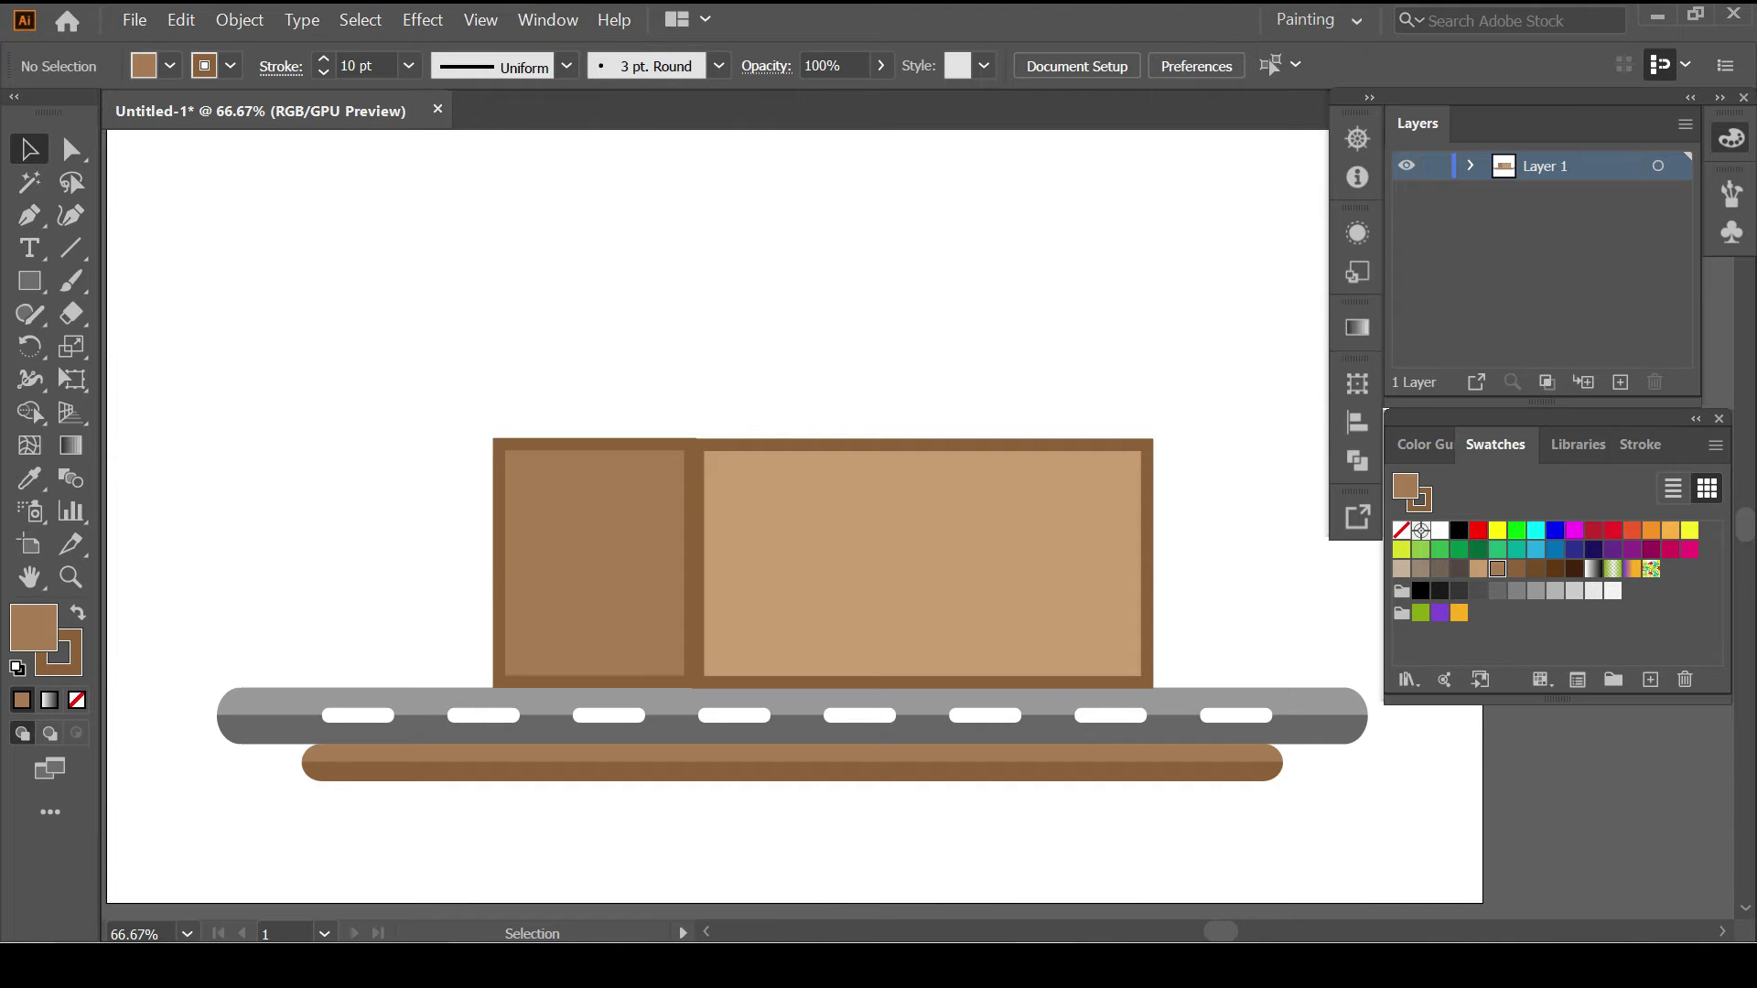
Add an anchor to the left section's top edge and raise it into a gable peak.
{"action": "left_click", "coordinate": [594, 563]}
{"action": "key", "text": "p"}
{"action": "left_click", "coordinate": [595, 443]}
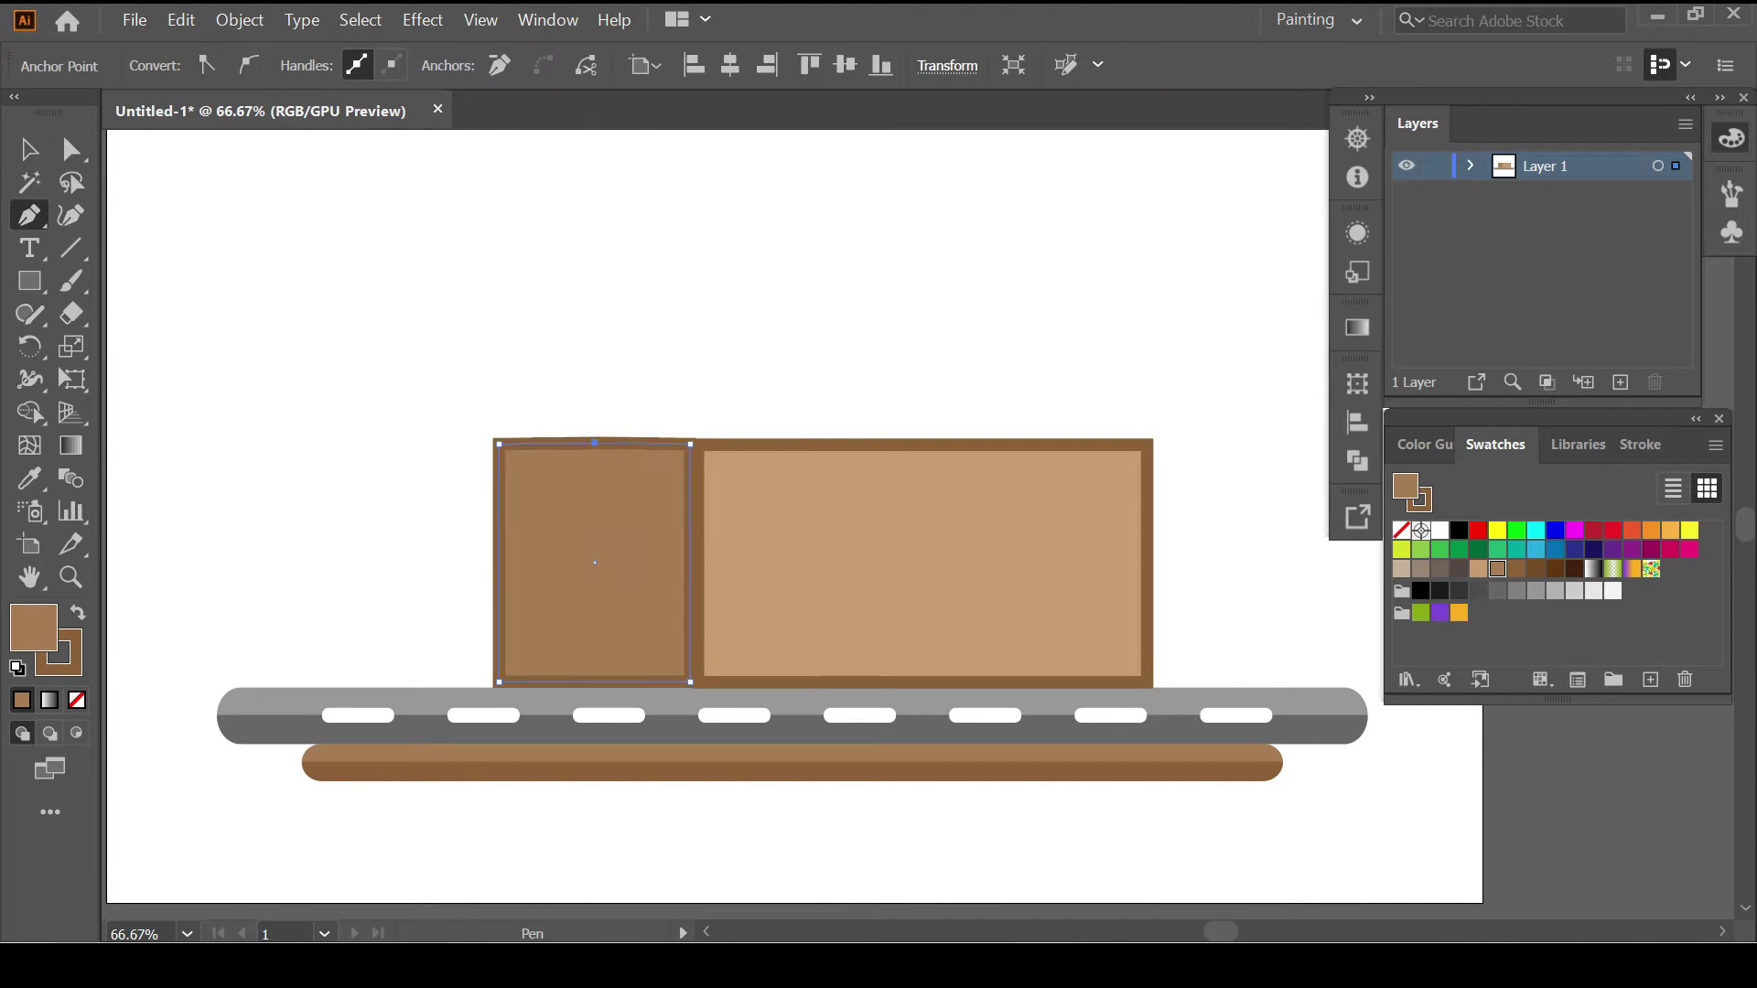
{"action": "left_click_drag", "start_coordinate": [595, 444], "coordinate": [595, 325]}
{"action": "key", "text": "ctrl+shift+a"}
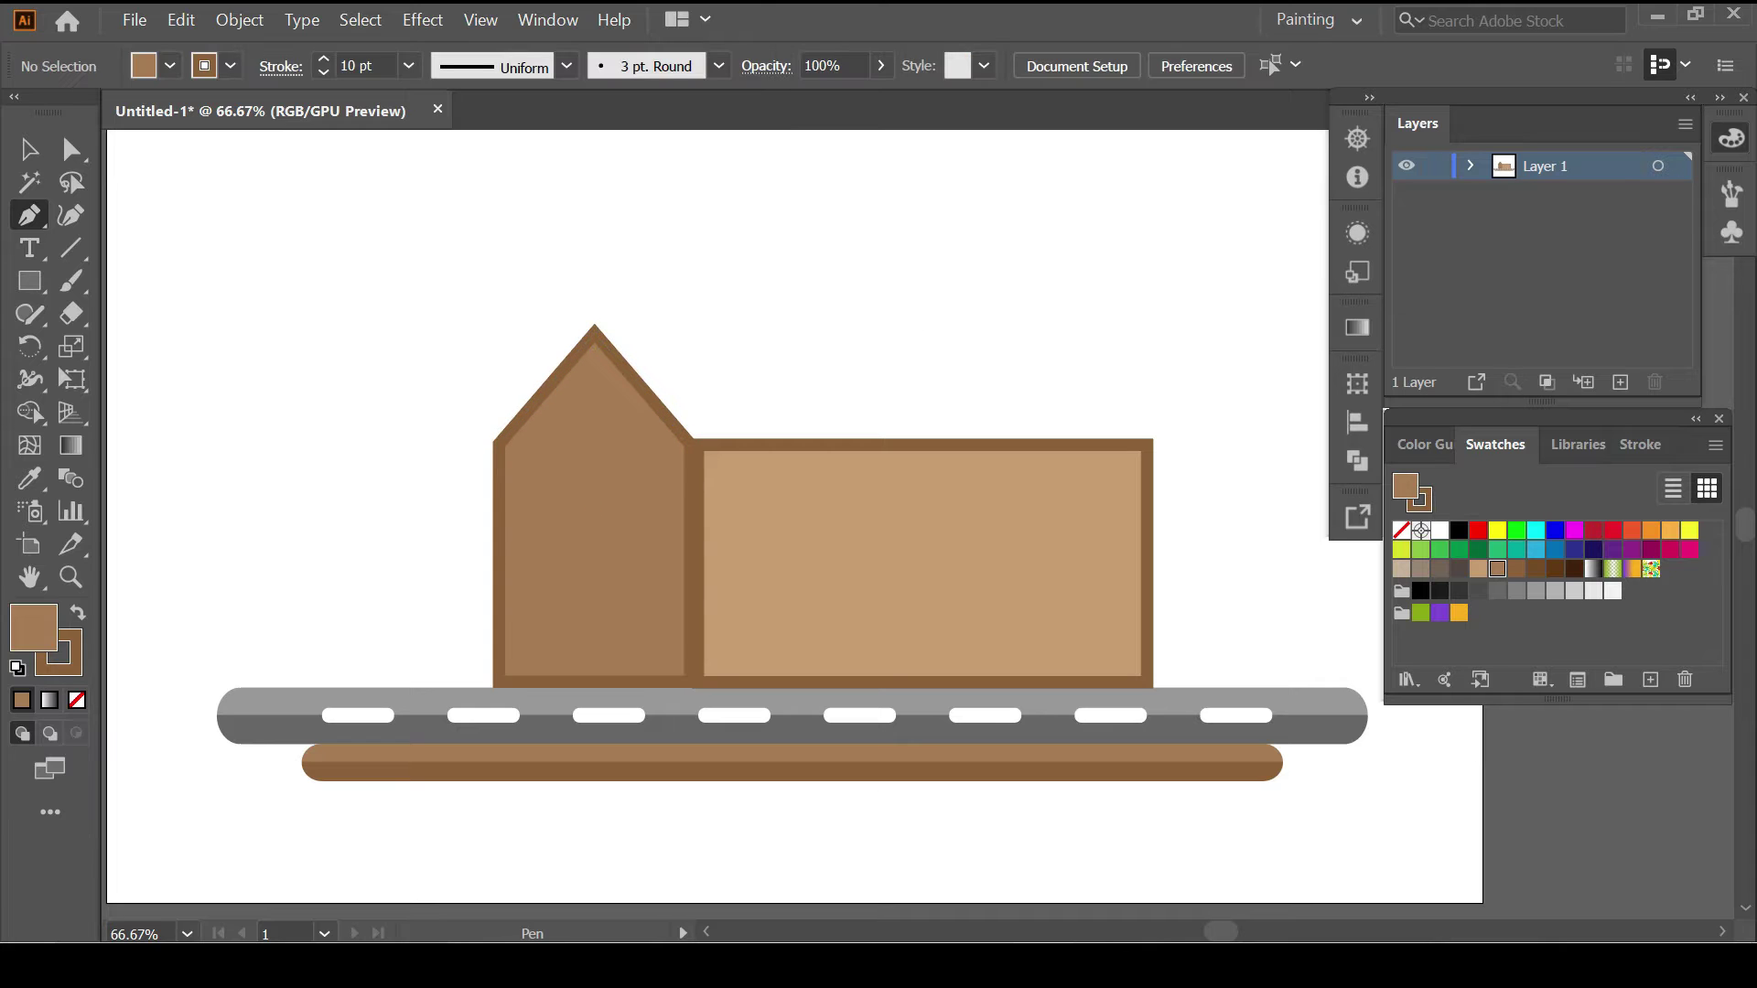
Set the fill to grey with no stroke for the roof.
{"action": "left_click", "coordinate": [1536, 590]}
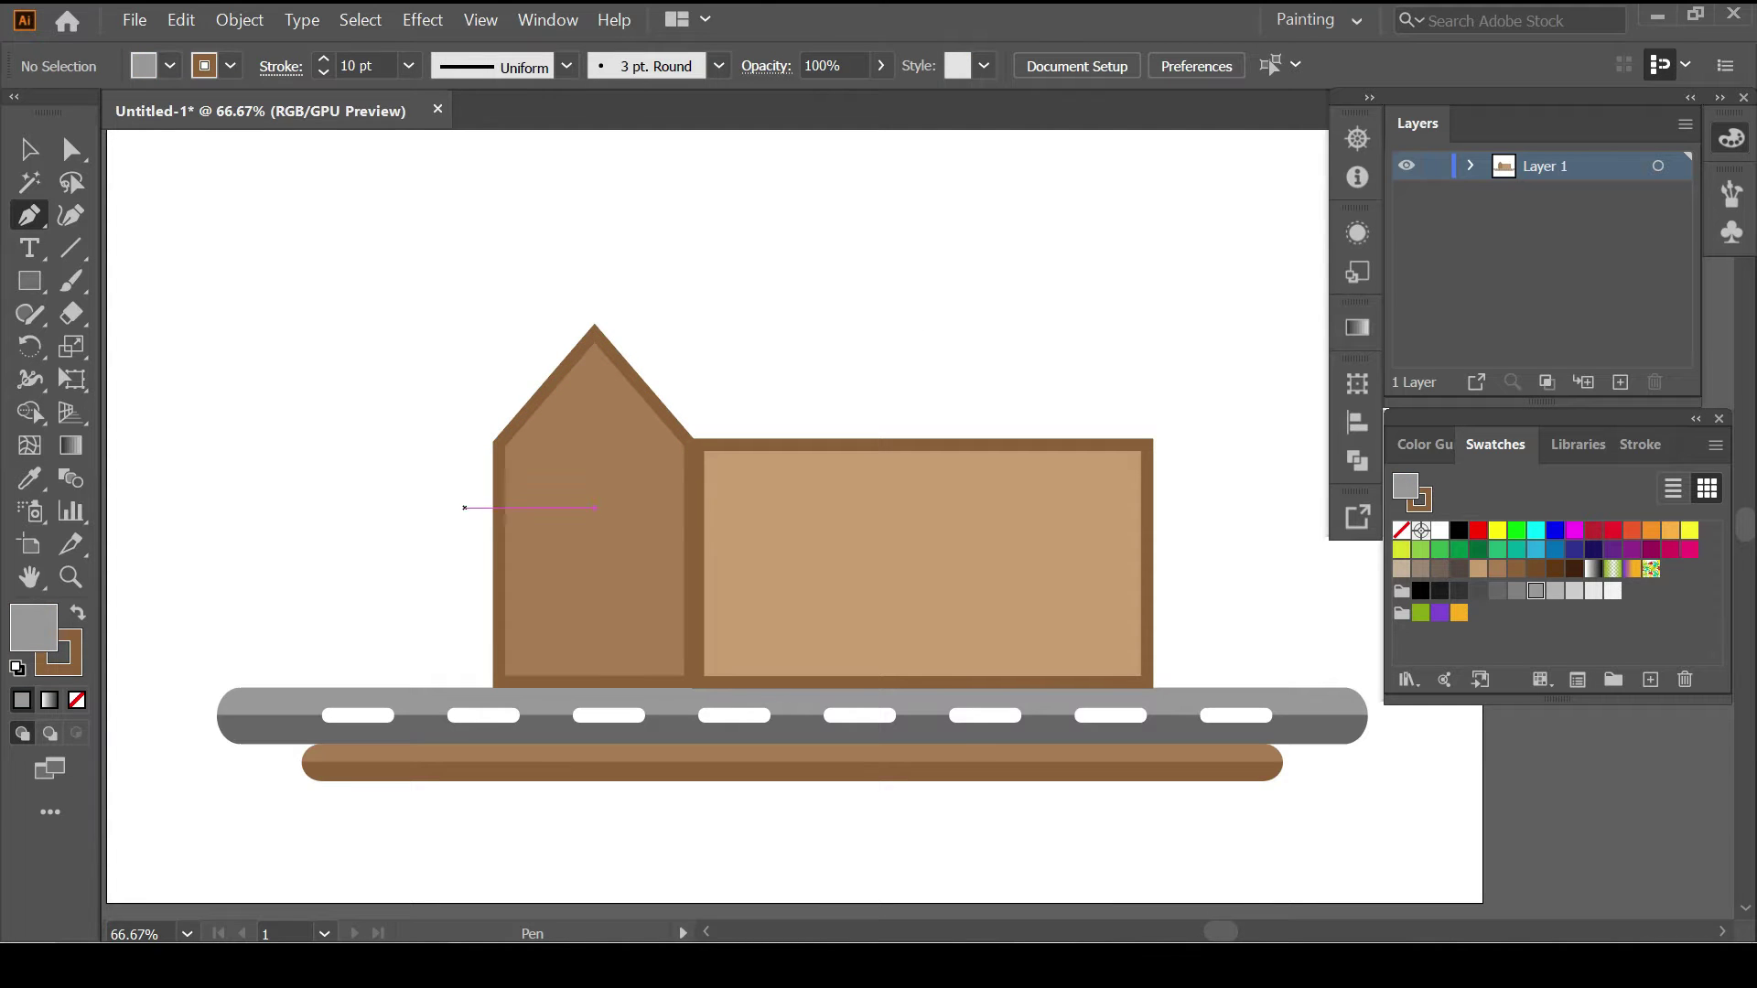
{"action": "key", "text": "x"}
{"action": "key", "text": "slash"}
{"action": "key", "text": "x"}
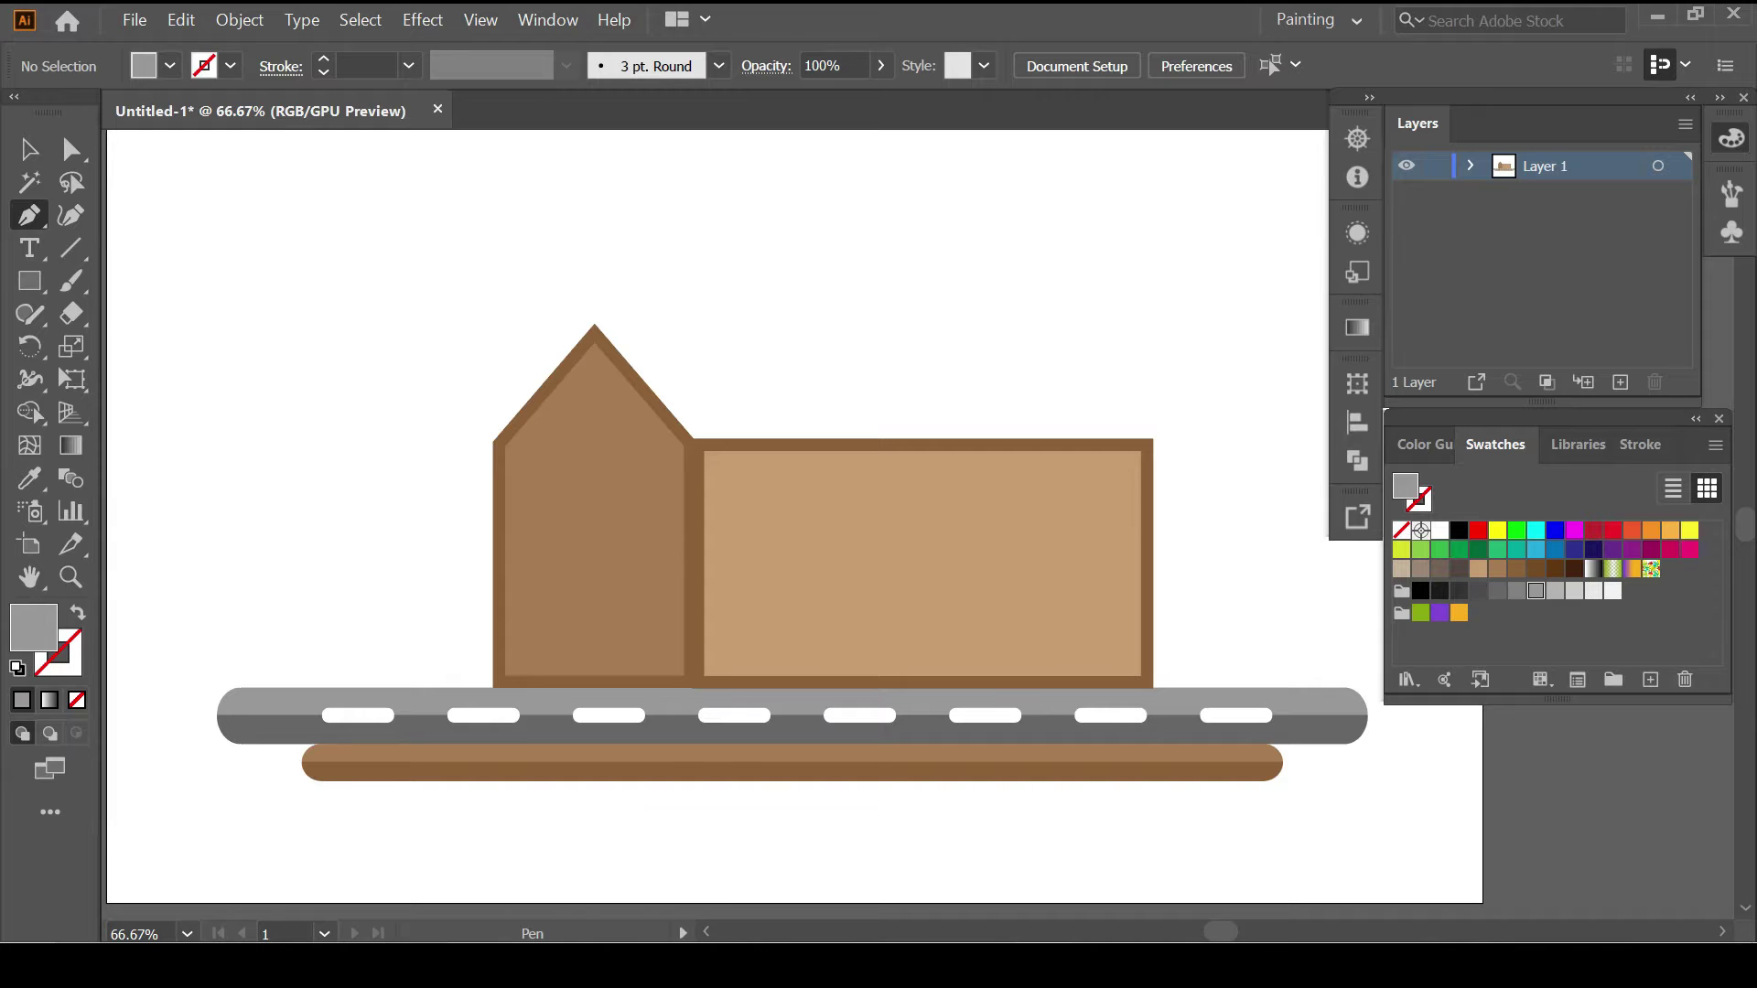
Draw the roof as a slanted parallelogram from the peak and fill it with #9e7757.
{"action": "left_click_drag", "start_coordinate": [595, 325], "coordinate": [1172, 459]}
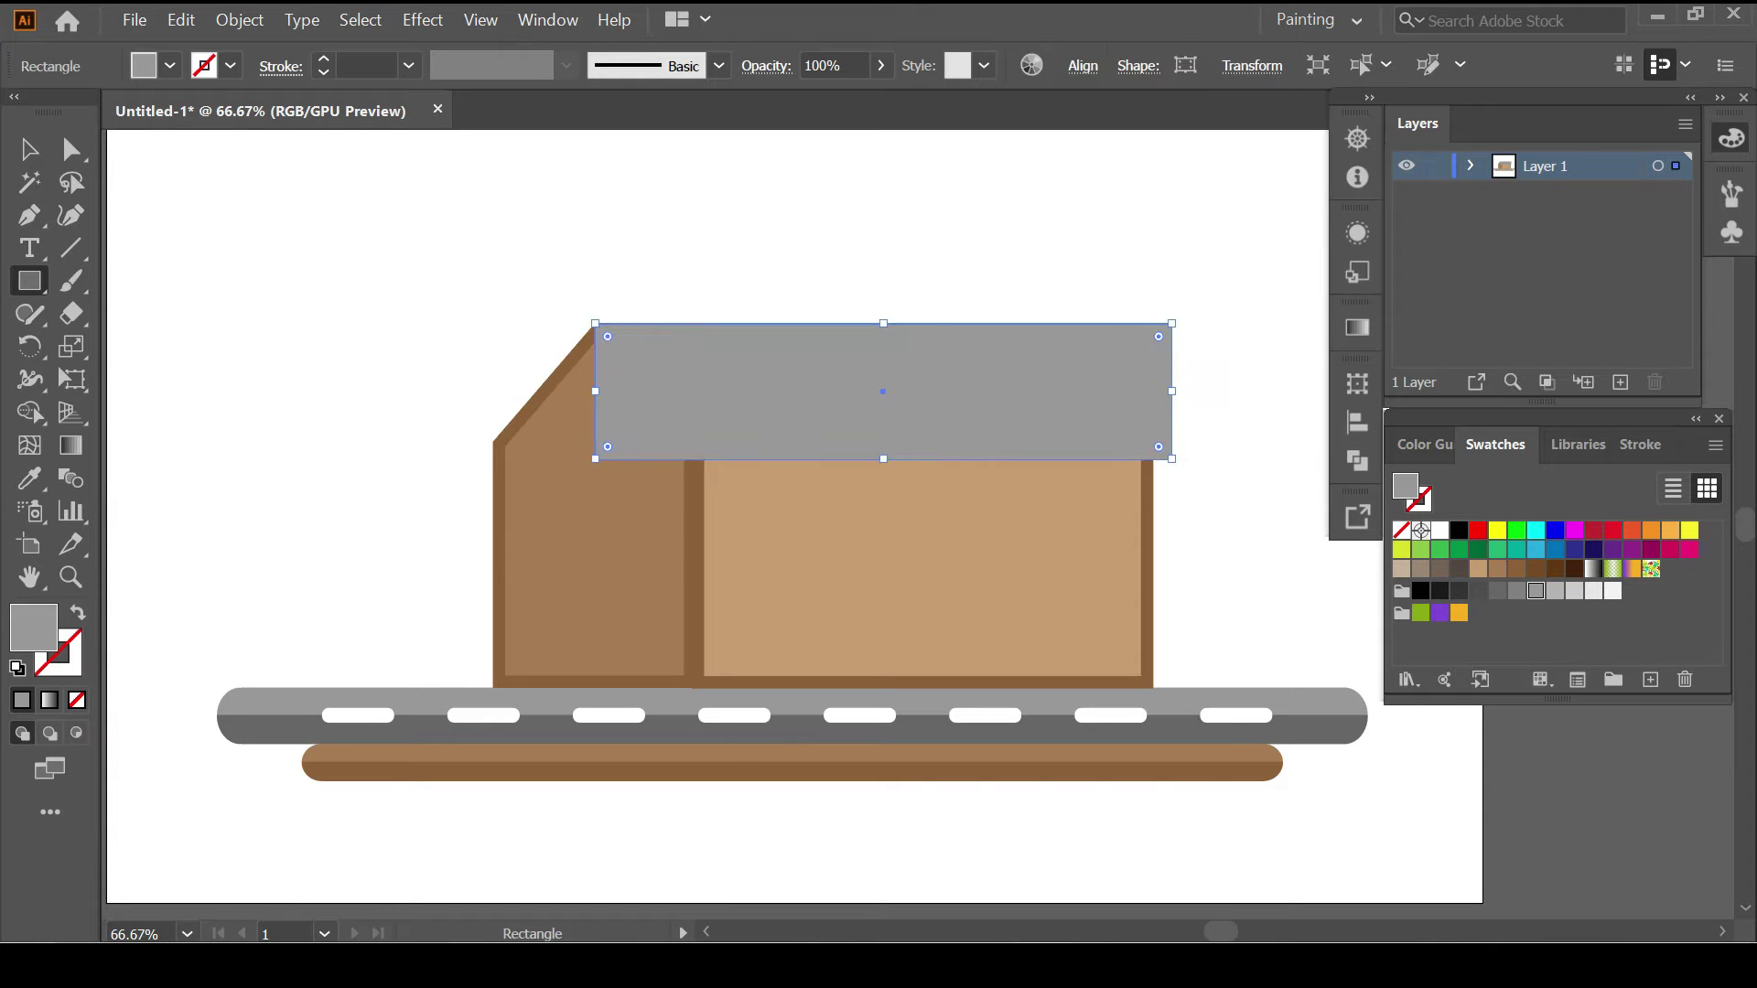
{"action": "key", "text": "a"}
{"action": "mouse_move", "coordinate": [567, 495]}
{"action": "left_mouse_down"}
{"action": "mouse_move", "coordinate": [1190, 430]}
{"action": "mouse_move", "coordinate": [1241, 458]}
{"action": "mouse_move", "coordinate": [1296, 459]}
{"action": "left_mouse_up"}
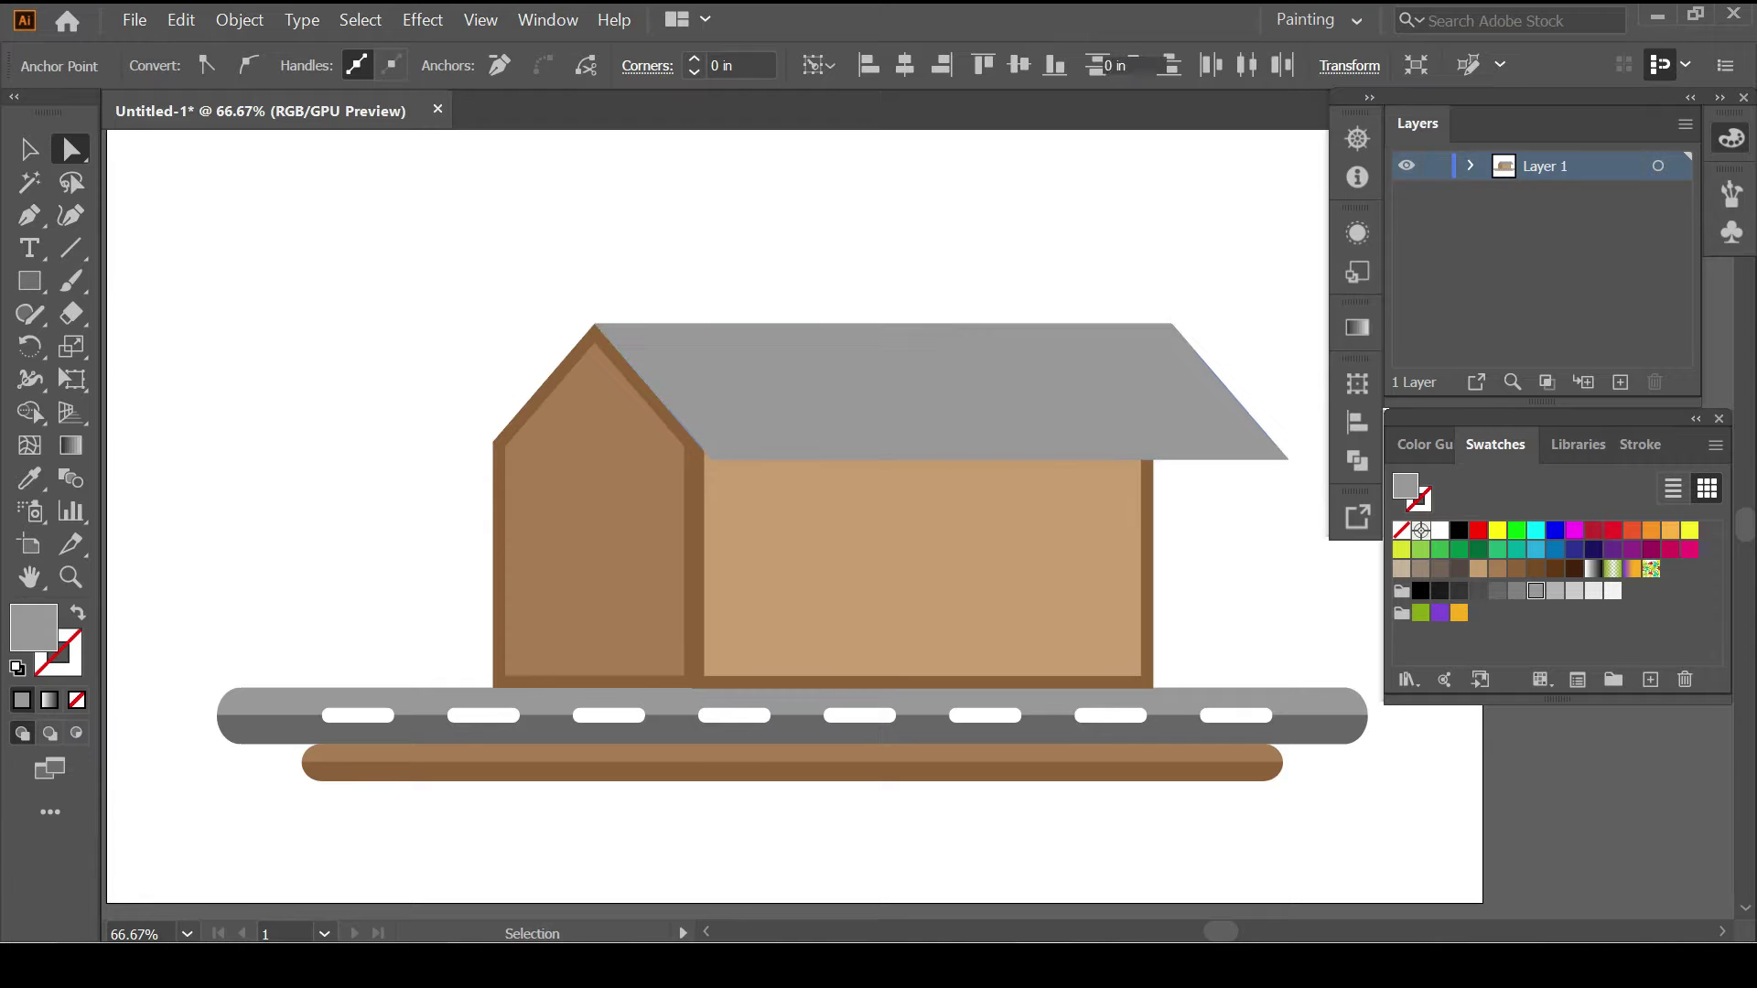
{"action": "left_click", "coordinate": [897, 394]}
{"action": "left_click", "coordinate": [1516, 568]}
{"action": "double_click", "coordinate": [33, 628]}
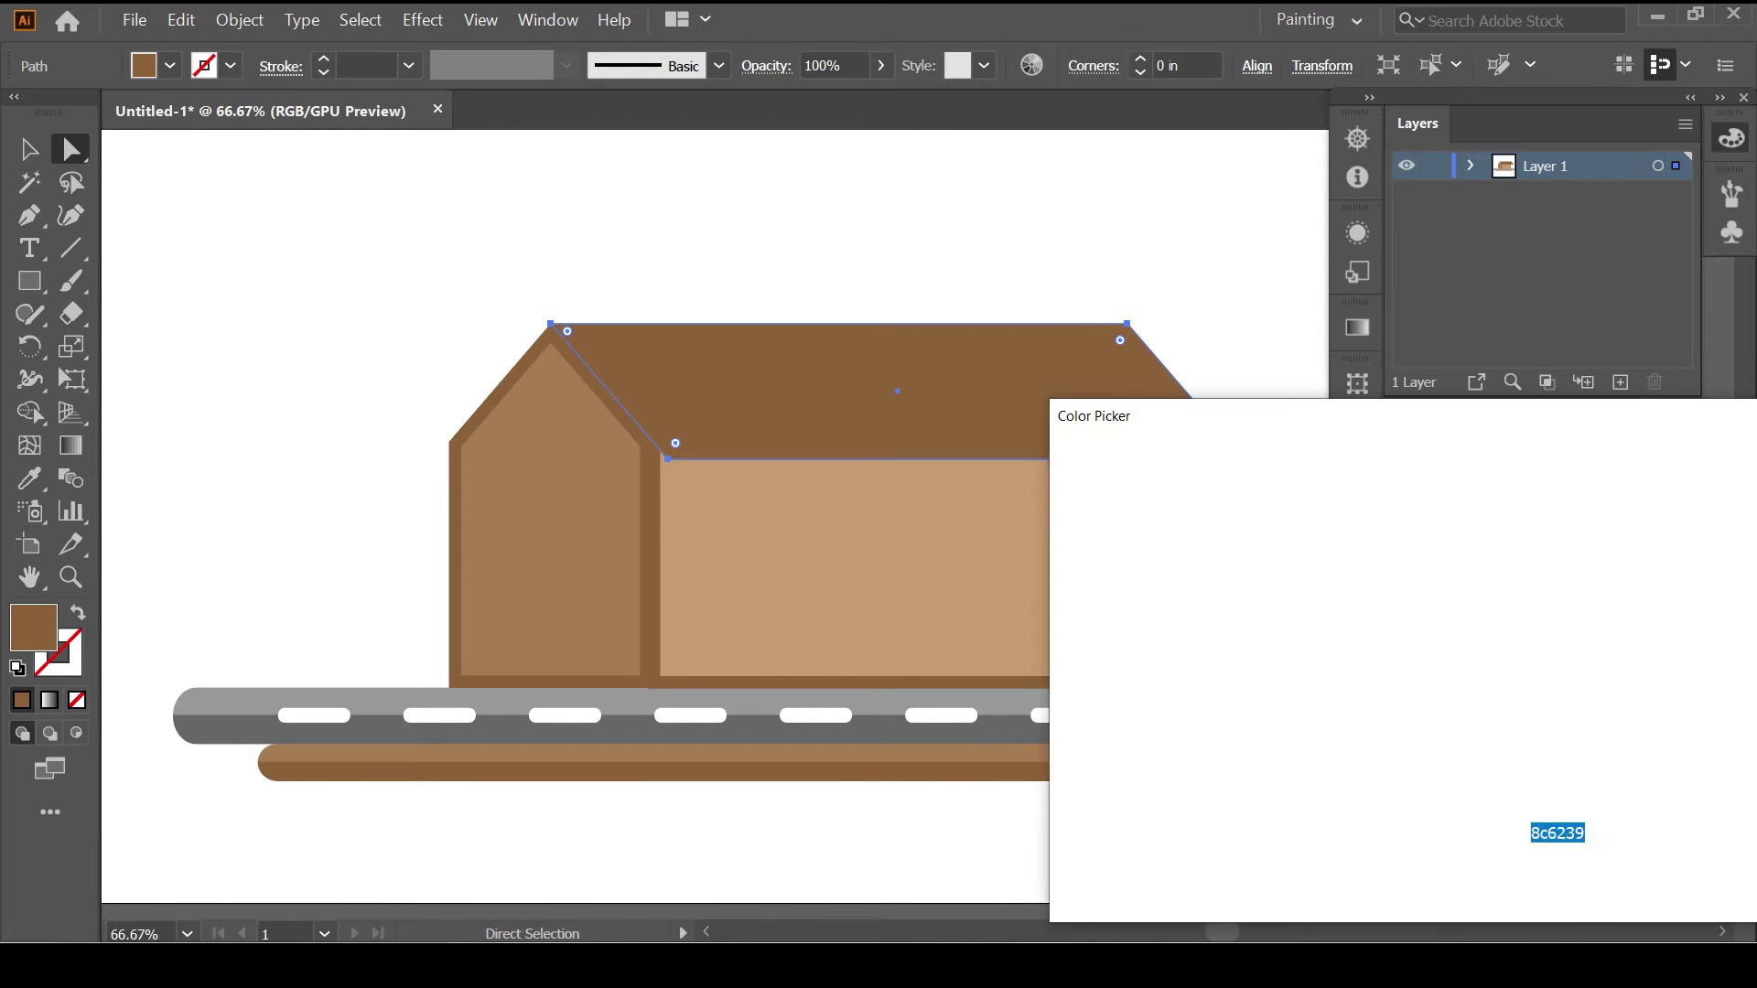
{"action": "type", "text": "9e7757"}
{"action": "key", "text": "Return"}
{"action": "key", "text": "ctrl+shift+a"}
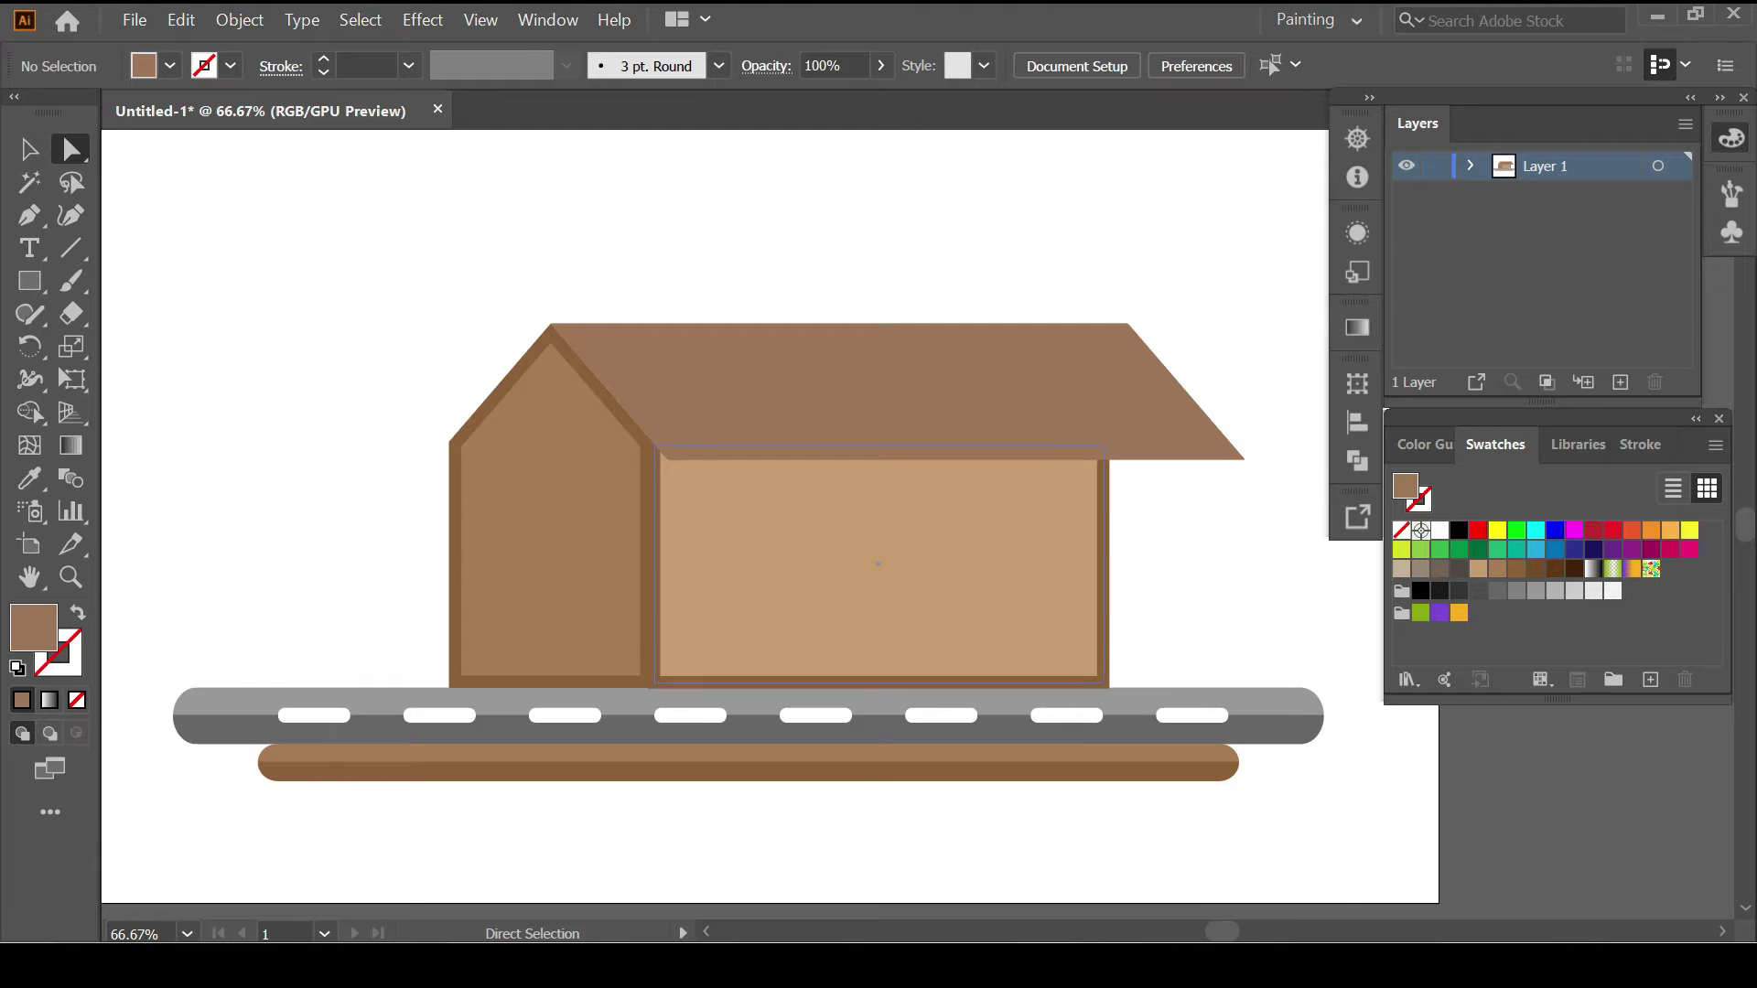
Add a thin dark-brown board under the roof edge with its left end slanted.
{"action": "left_click", "coordinate": [667, 557]}
{"action": "key", "text": "ctrl+shift+a"}
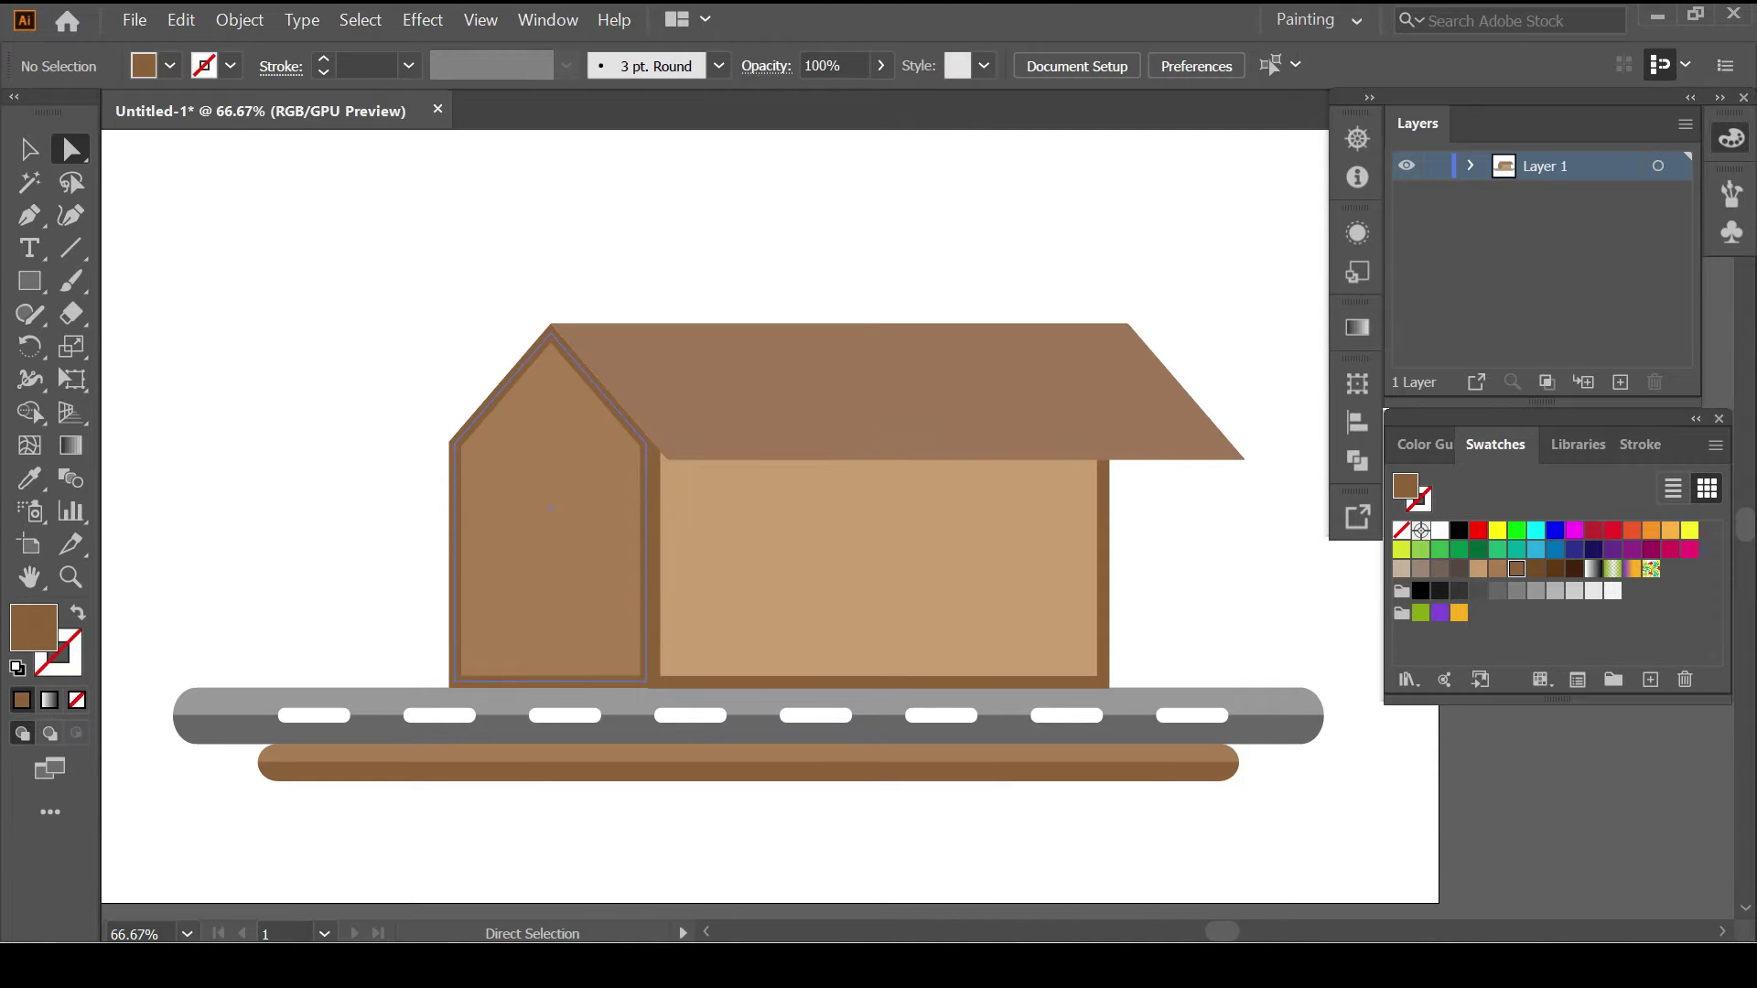
{"action": "key", "text": "m"}
{"action": "key", "text": "ctrl+1"}
{"action": "left_click_drag", "start_coordinate": [381, 394], "coordinate": [1247, 425]}
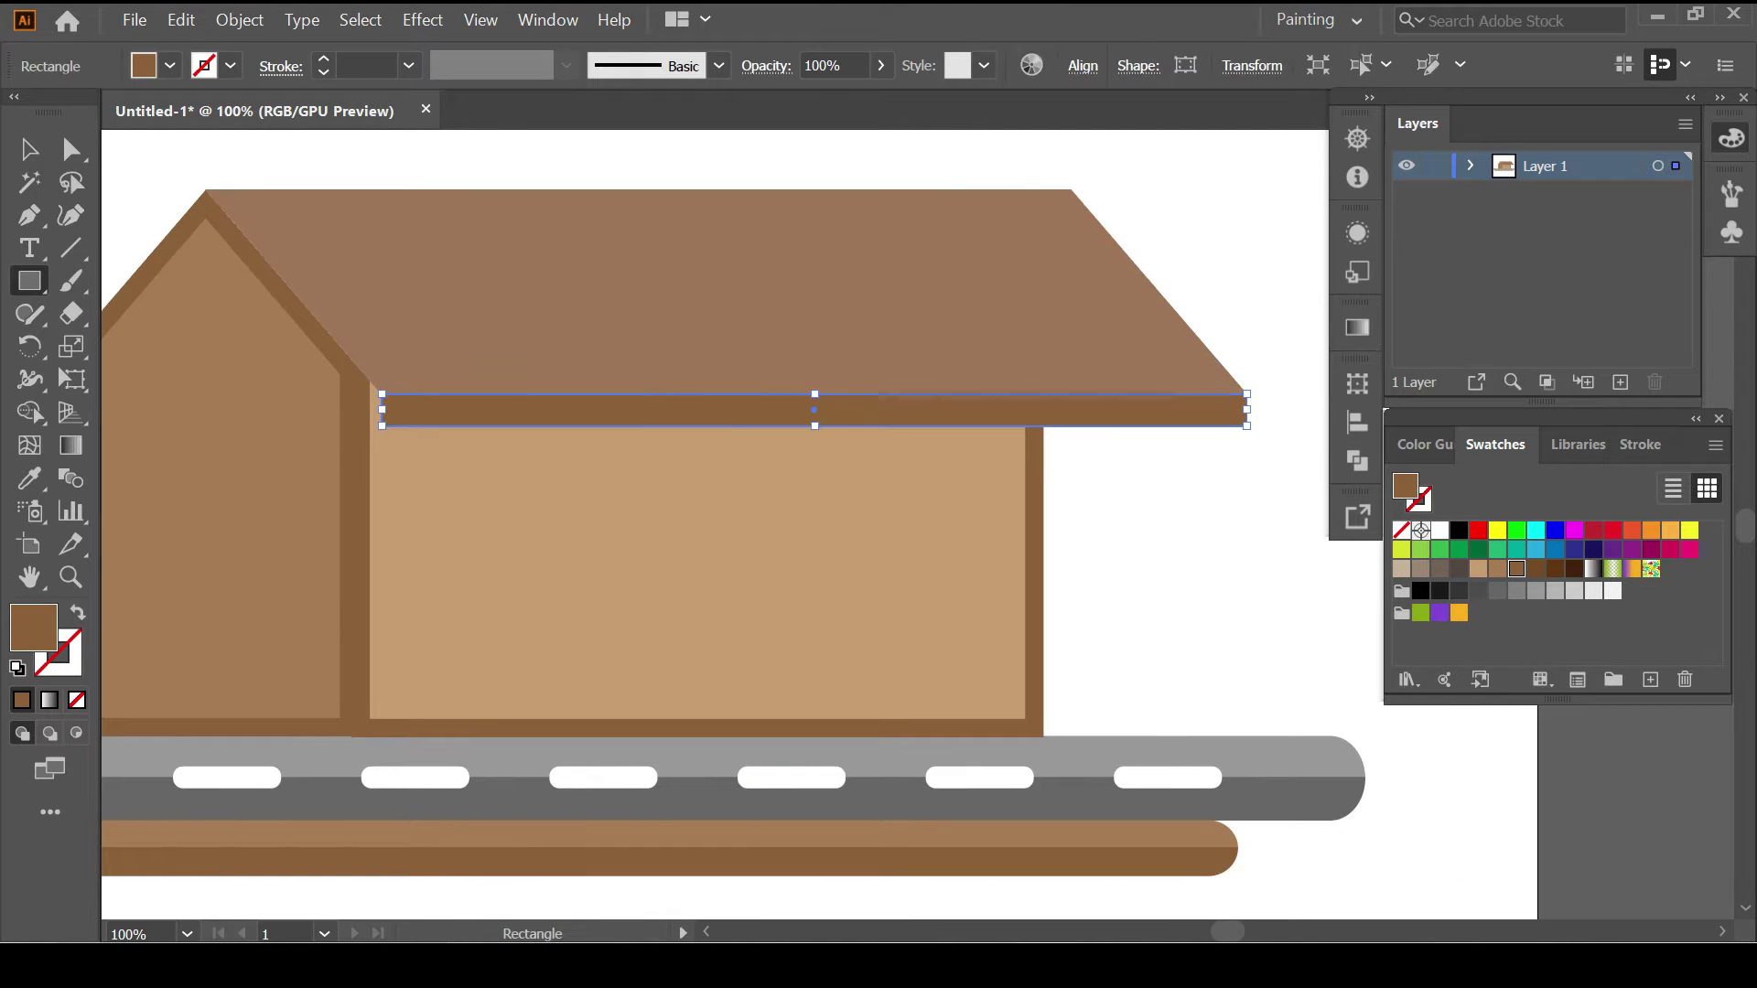
{"action": "key", "text": "a"}
{"action": "left_click_drag", "start_coordinate": [382, 426], "coordinate": [364, 425]}
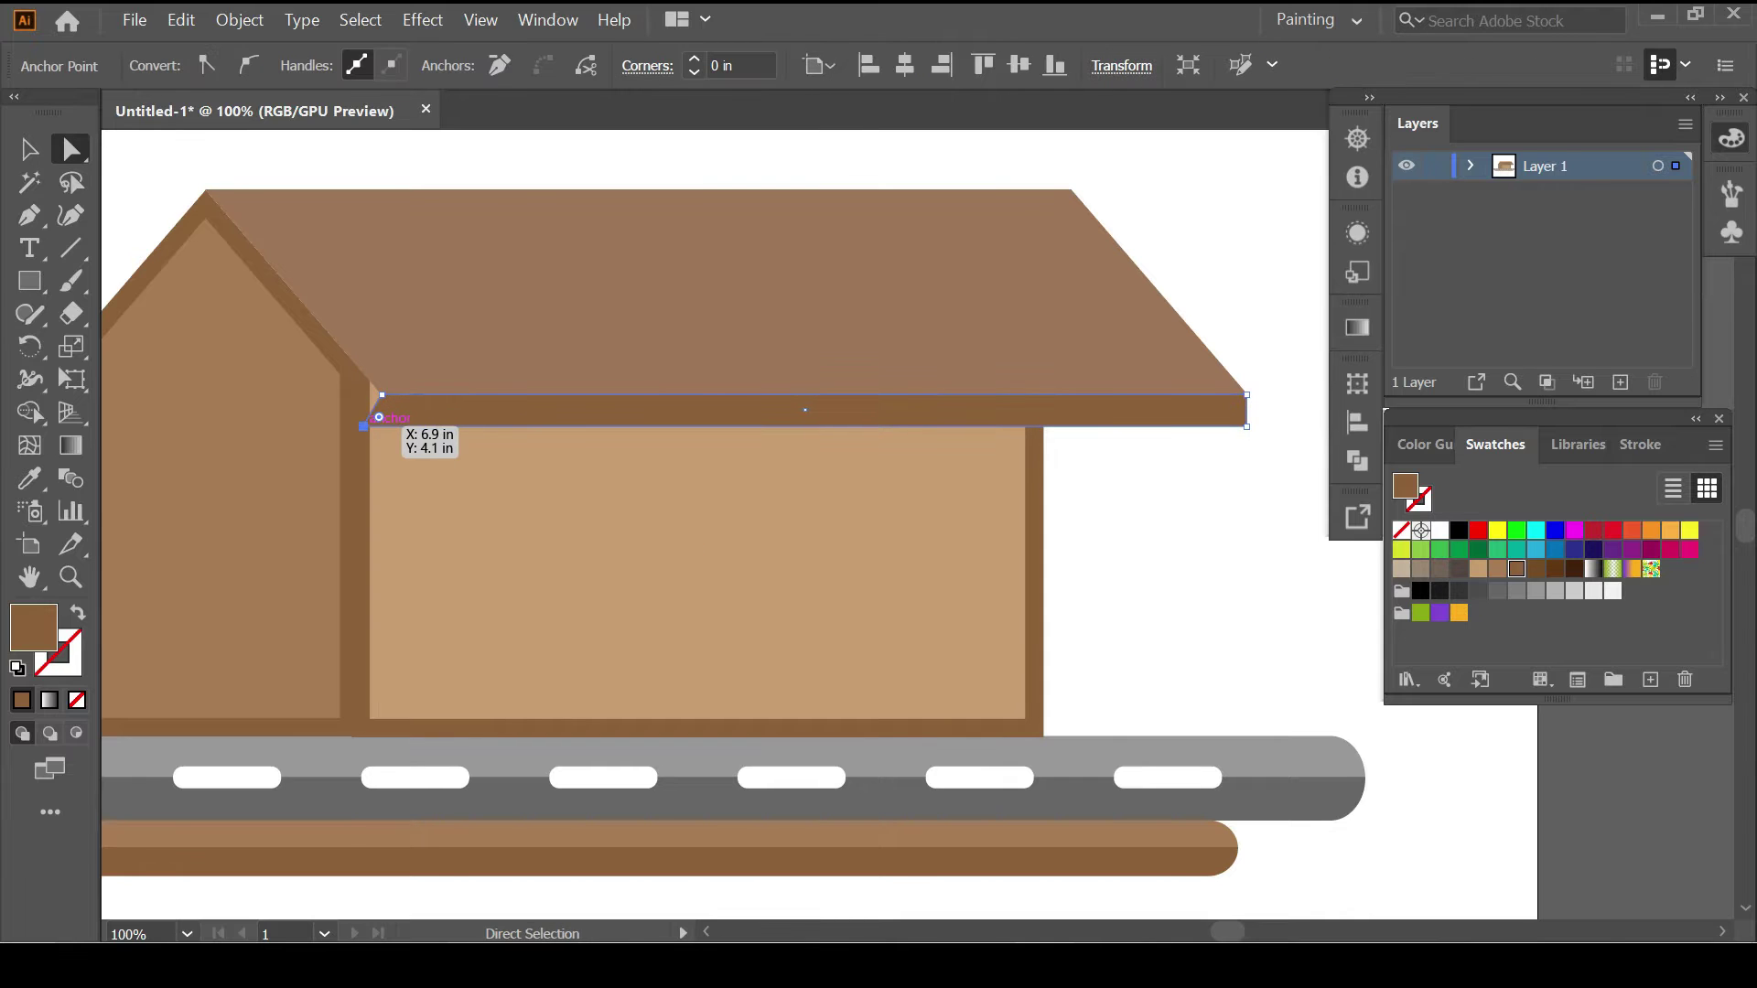
{"action": "key", "text": "ctrl+shift+a"}
{"action": "key", "text": "ctrl+0"}
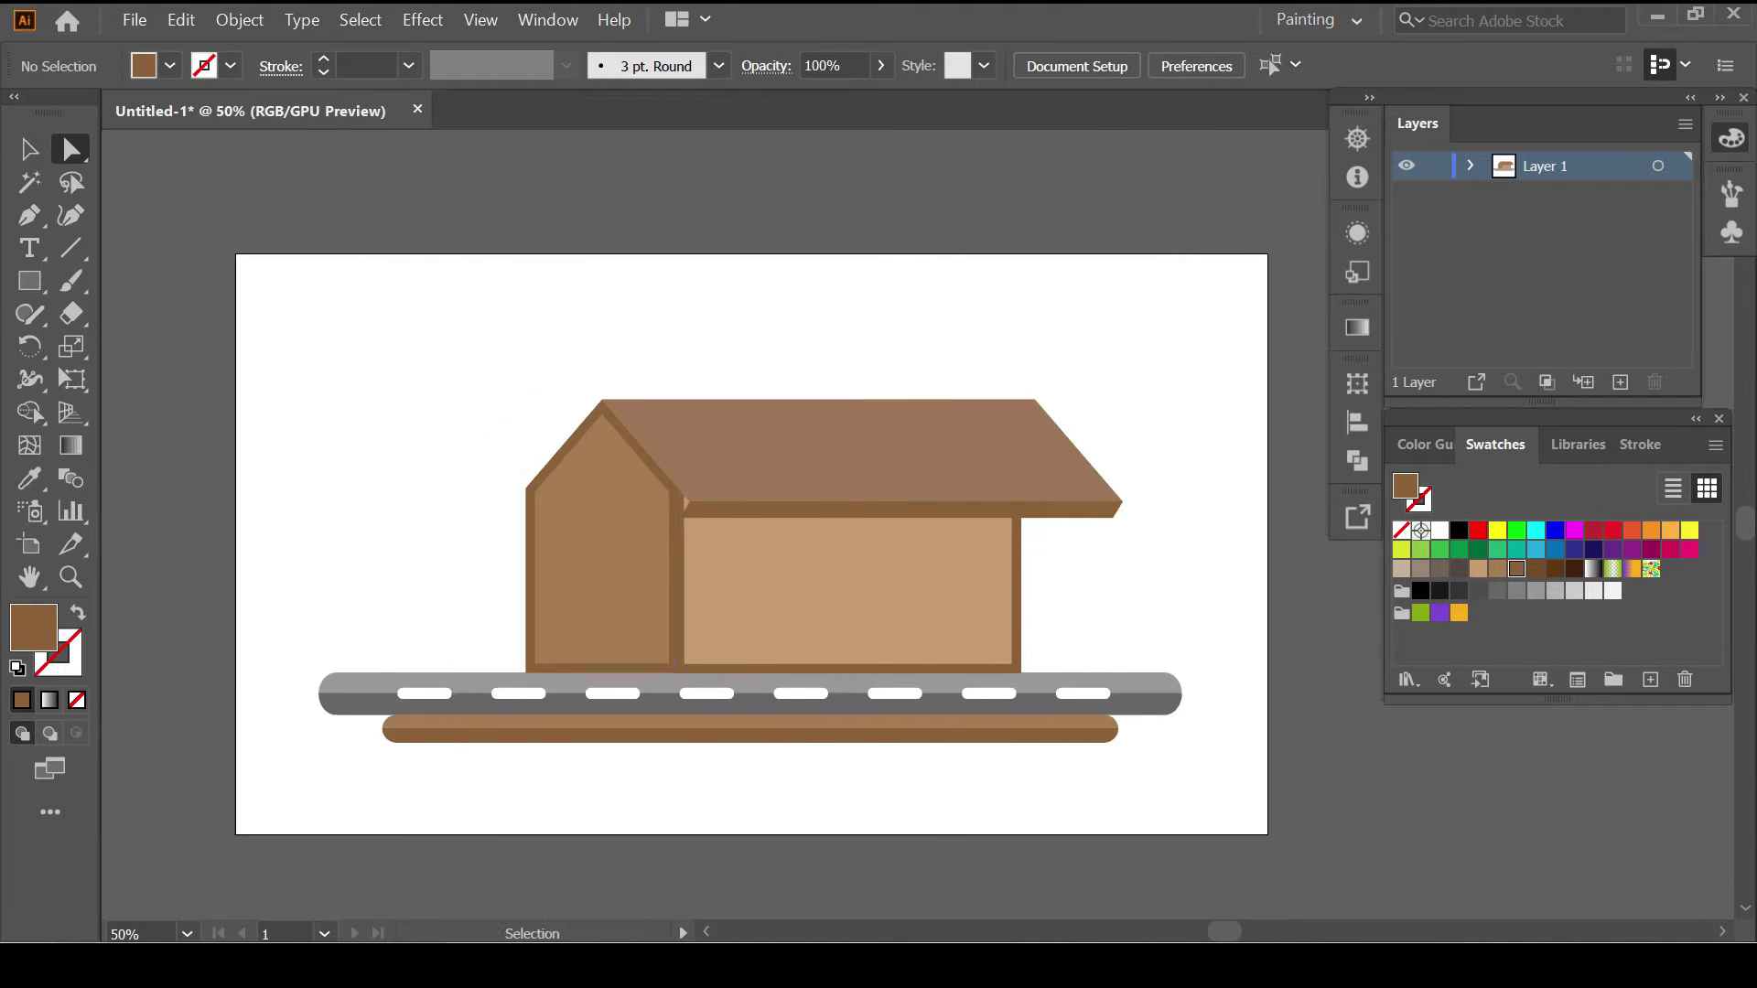
{"action": "key", "text": "ctrl+1"}
Draw a thin dark-brown board from the gable peak and rotate it onto the left slope.
{"action": "left_click", "coordinate": [670, 299]}
{"action": "key", "text": "Escape"}
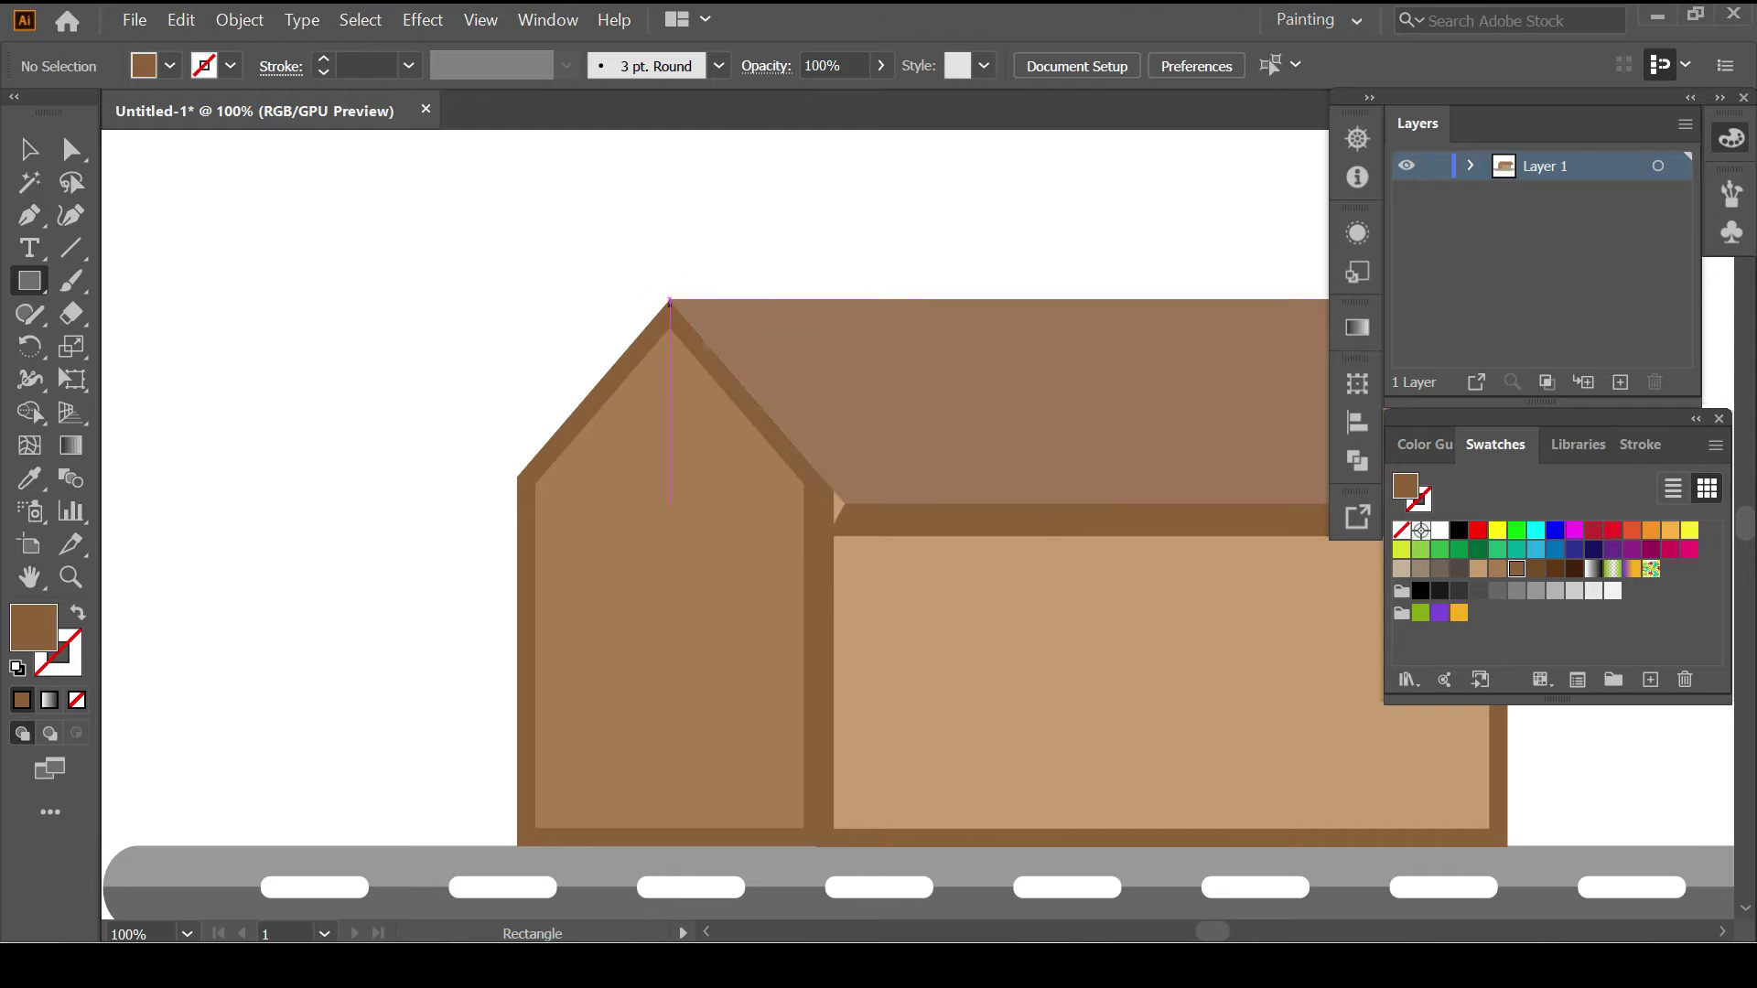
{"action": "left_click_drag", "start_coordinate": [669, 298], "coordinate": [710, 544]}
{"action": "left_click_drag", "start_coordinate": [818, 532], "coordinate": [817, 531]}
{"action": "mouse_move", "coordinate": [695, 423]}
{"action": "left_mouse_down"}
{"action": "mouse_move", "coordinate": [724, 419]}
{"action": "mouse_move", "coordinate": [544, 462]}
{"action": "left_mouse_up"}
Position the board along the left gable slope and lengthen it to overhang the wall.
{"action": "key", "text": "ctrl+equal"}
{"action": "key", "text": "v"}
{"action": "mouse_move", "coordinate": [682, 631]}
{"action": "left_mouse_down"}
{"action": "mouse_move", "coordinate": [417, 640]}
{"action": "mouse_move", "coordinate": [428, 606]}
{"action": "mouse_move", "coordinate": [411, 628]}
{"action": "left_mouse_up"}
{"action": "key", "text": "shift+Up"}
{"action": "key", "text": "shift+Up"}
{"action": "key", "text": "shift+Up"}
{"action": "key", "text": "shift+Right"}
{"action": "key", "text": "shift+Up"}
{"action": "key", "text": "shift+Up"}
{"action": "key", "text": "shift+Right"}
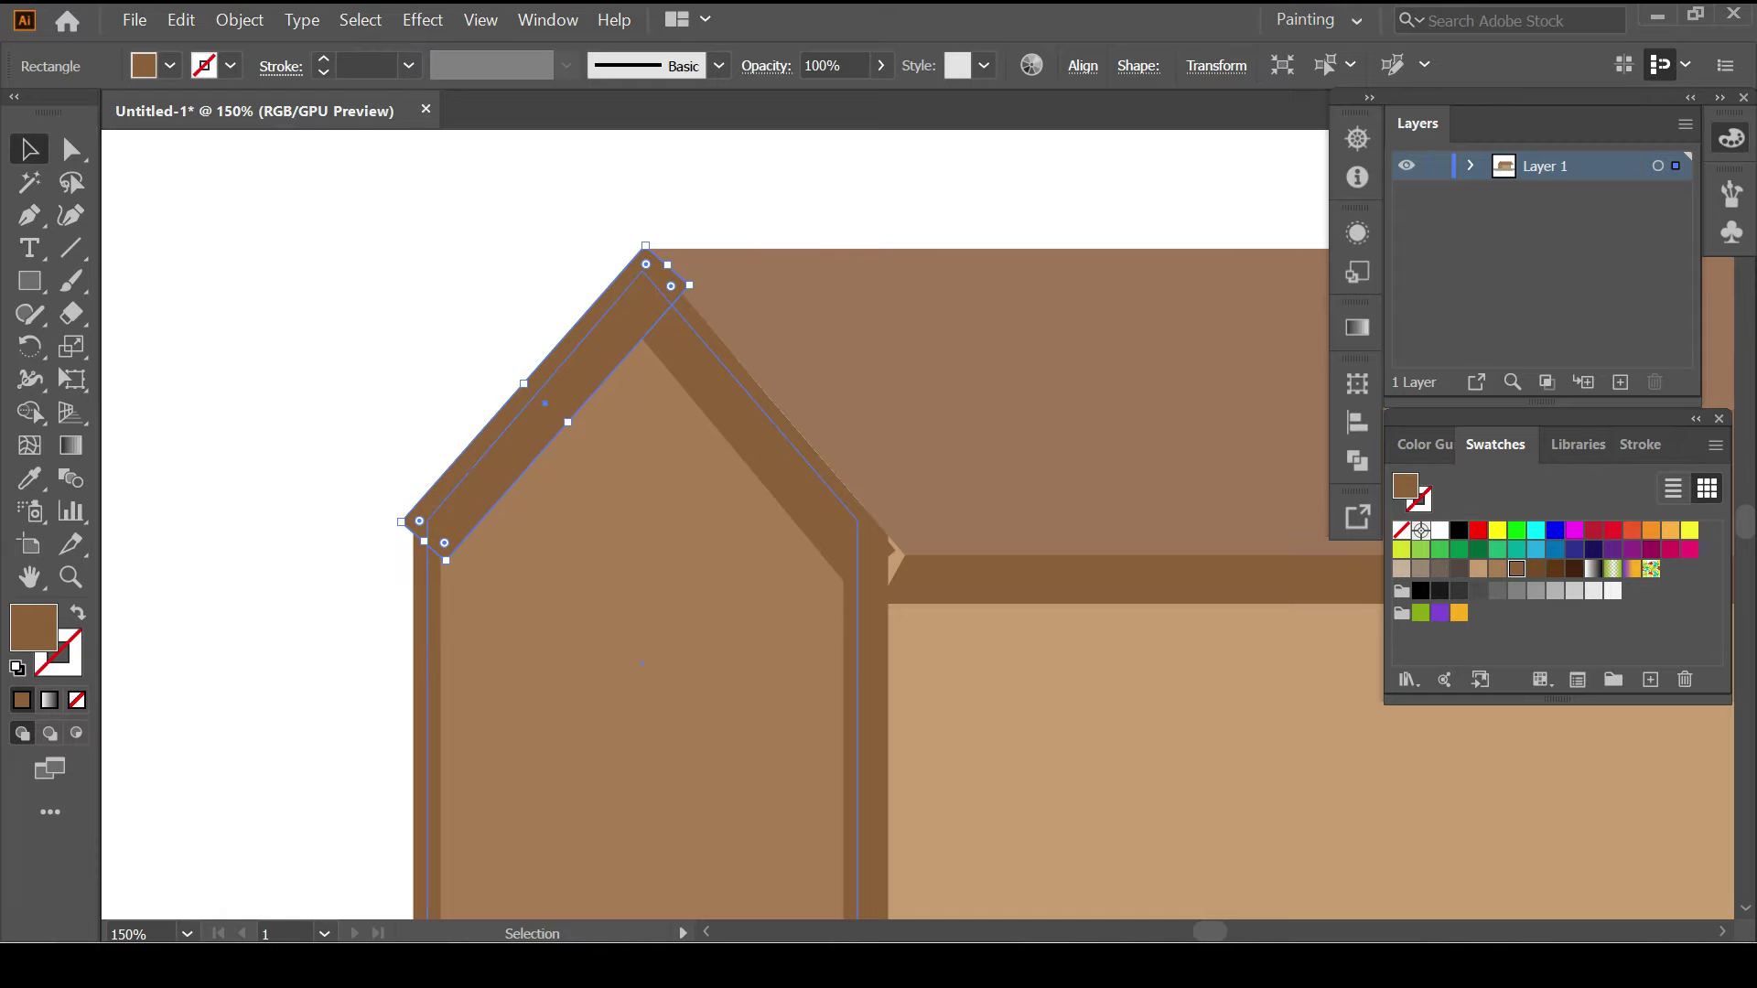
{"action": "left_click_drag", "start_coordinate": [423, 541], "coordinate": [317, 651]}
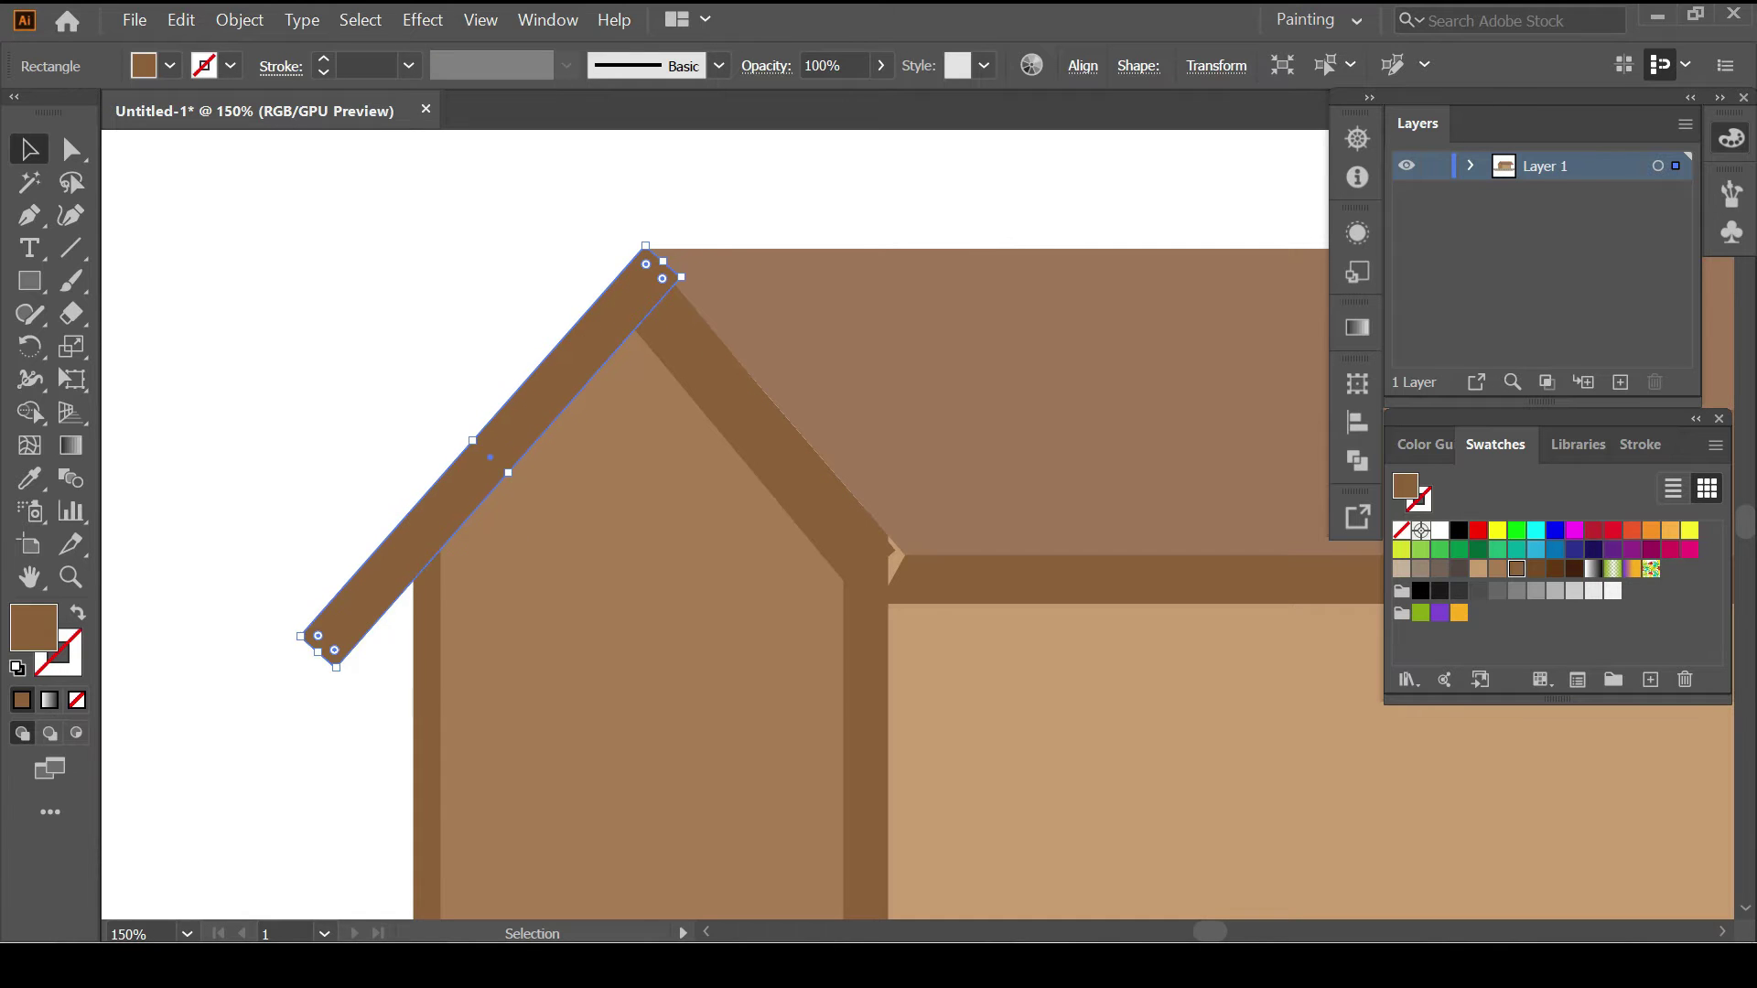
Fit the board's ends by moving its anchors to the peak and the roof.
{"action": "key", "text": "ctrl+equal"}
{"action": "key", "text": "ctrl+equal"}
{"action": "key", "text": "a"}
{"action": "left_click_drag", "start_coordinate": [660, 300], "coordinate": [656, 304]}
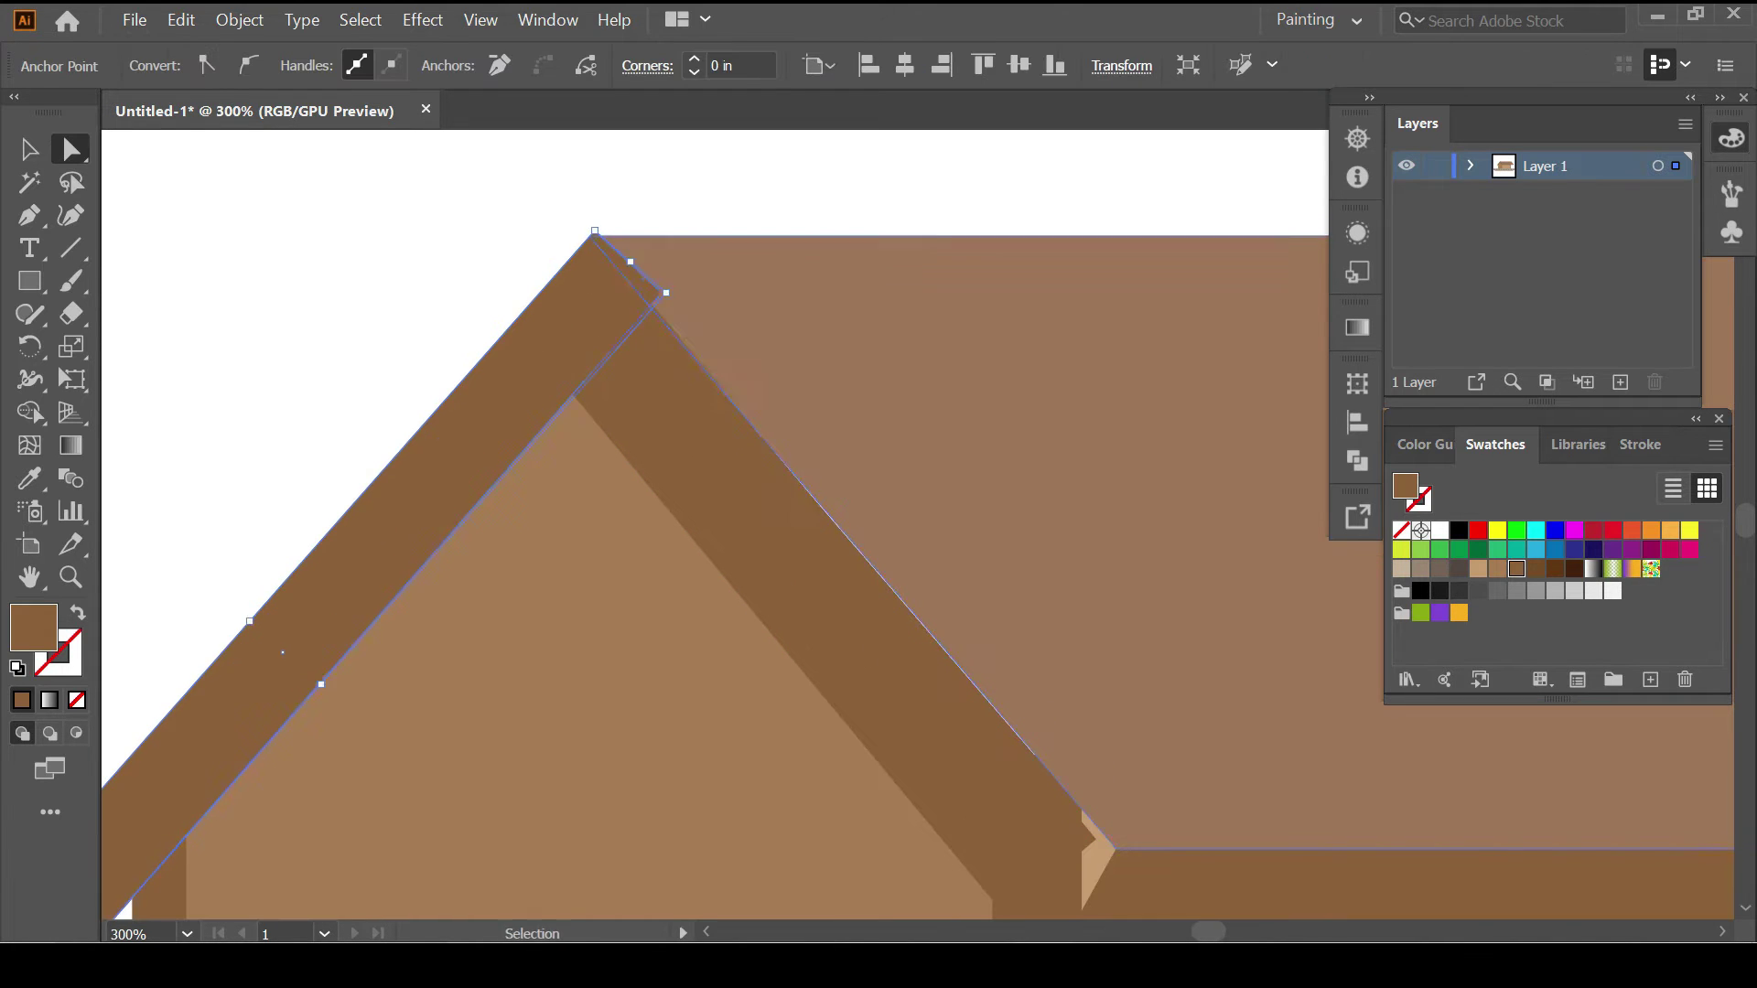
{"action": "scroll", "coordinate": [656, 304], "scroll_direction": "down", "scroll_amount": 2}
{"action": "left_click", "coordinate": [1002, 718]}
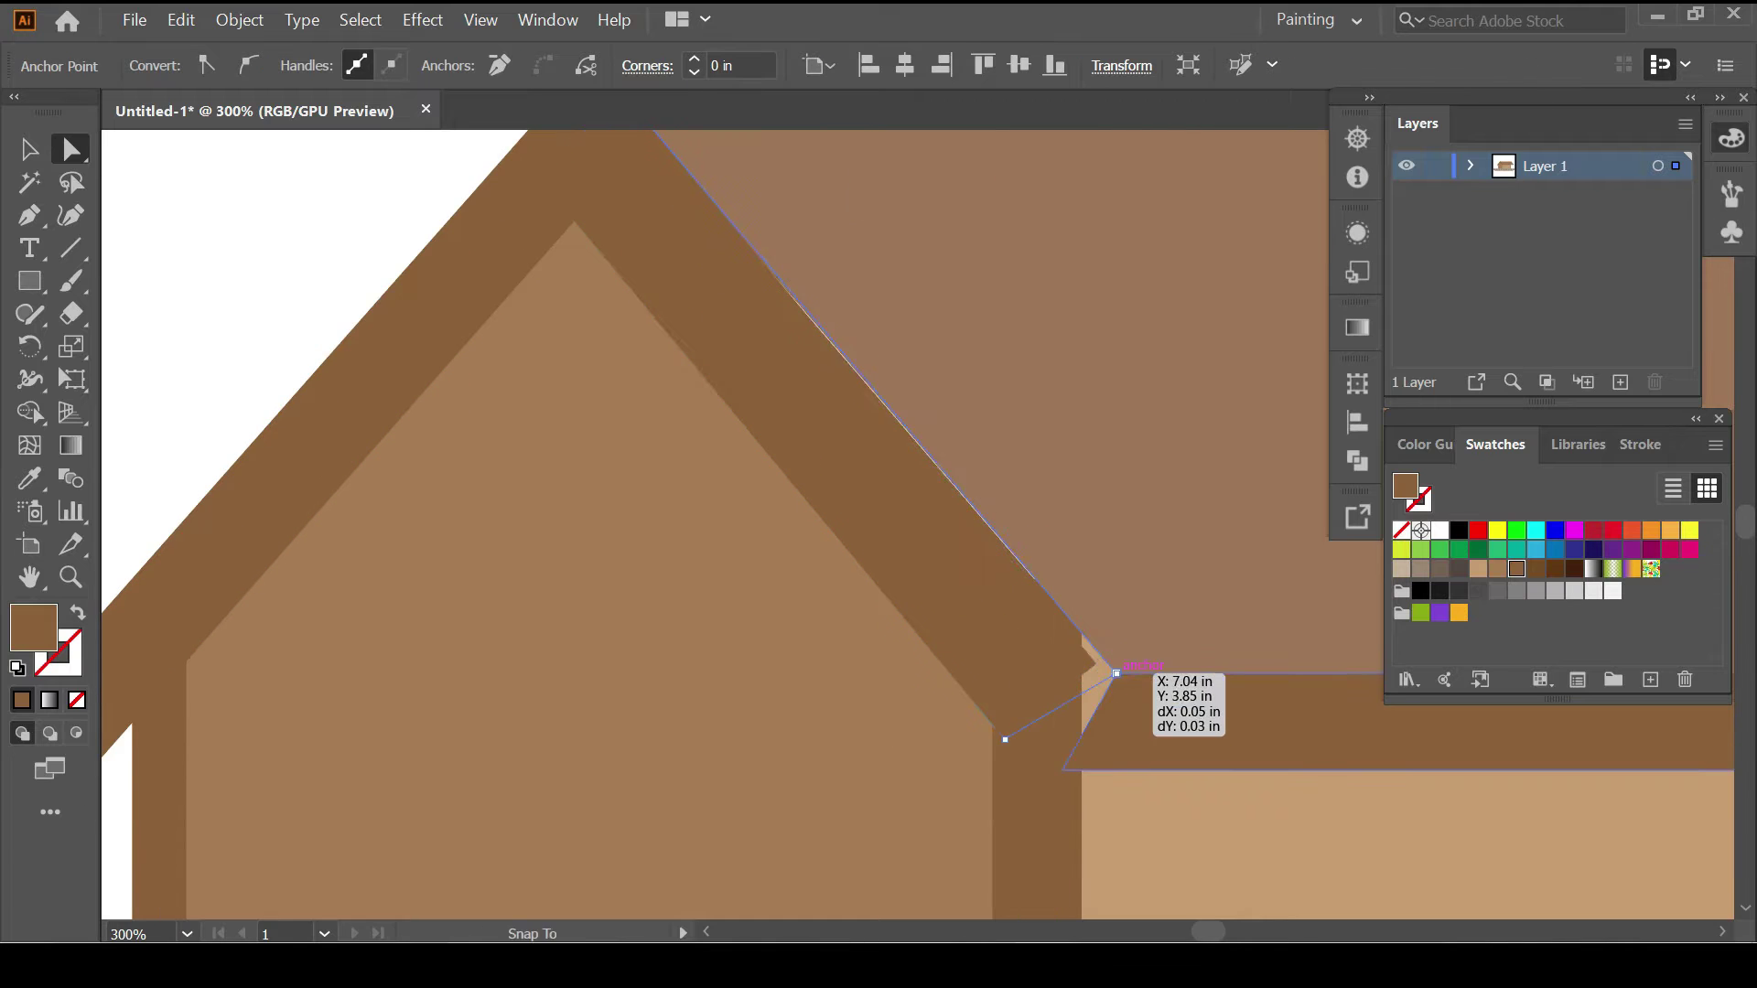
{"action": "left_click_drag", "start_coordinate": [1021, 749], "coordinate": [1036, 759]}
{"action": "key", "text": "ctrl+shift+a"}
{"action": "key", "text": "ctrl+minus"}
{"action": "key", "text": "ctrl+minus"}
{"action": "key", "text": "ctrl+minus"}
{"action": "key", "text": "ctrl+minus"}
{"action": "key", "text": "ctrl+minus"}
{"action": "key", "text": "ctrl+minus"}
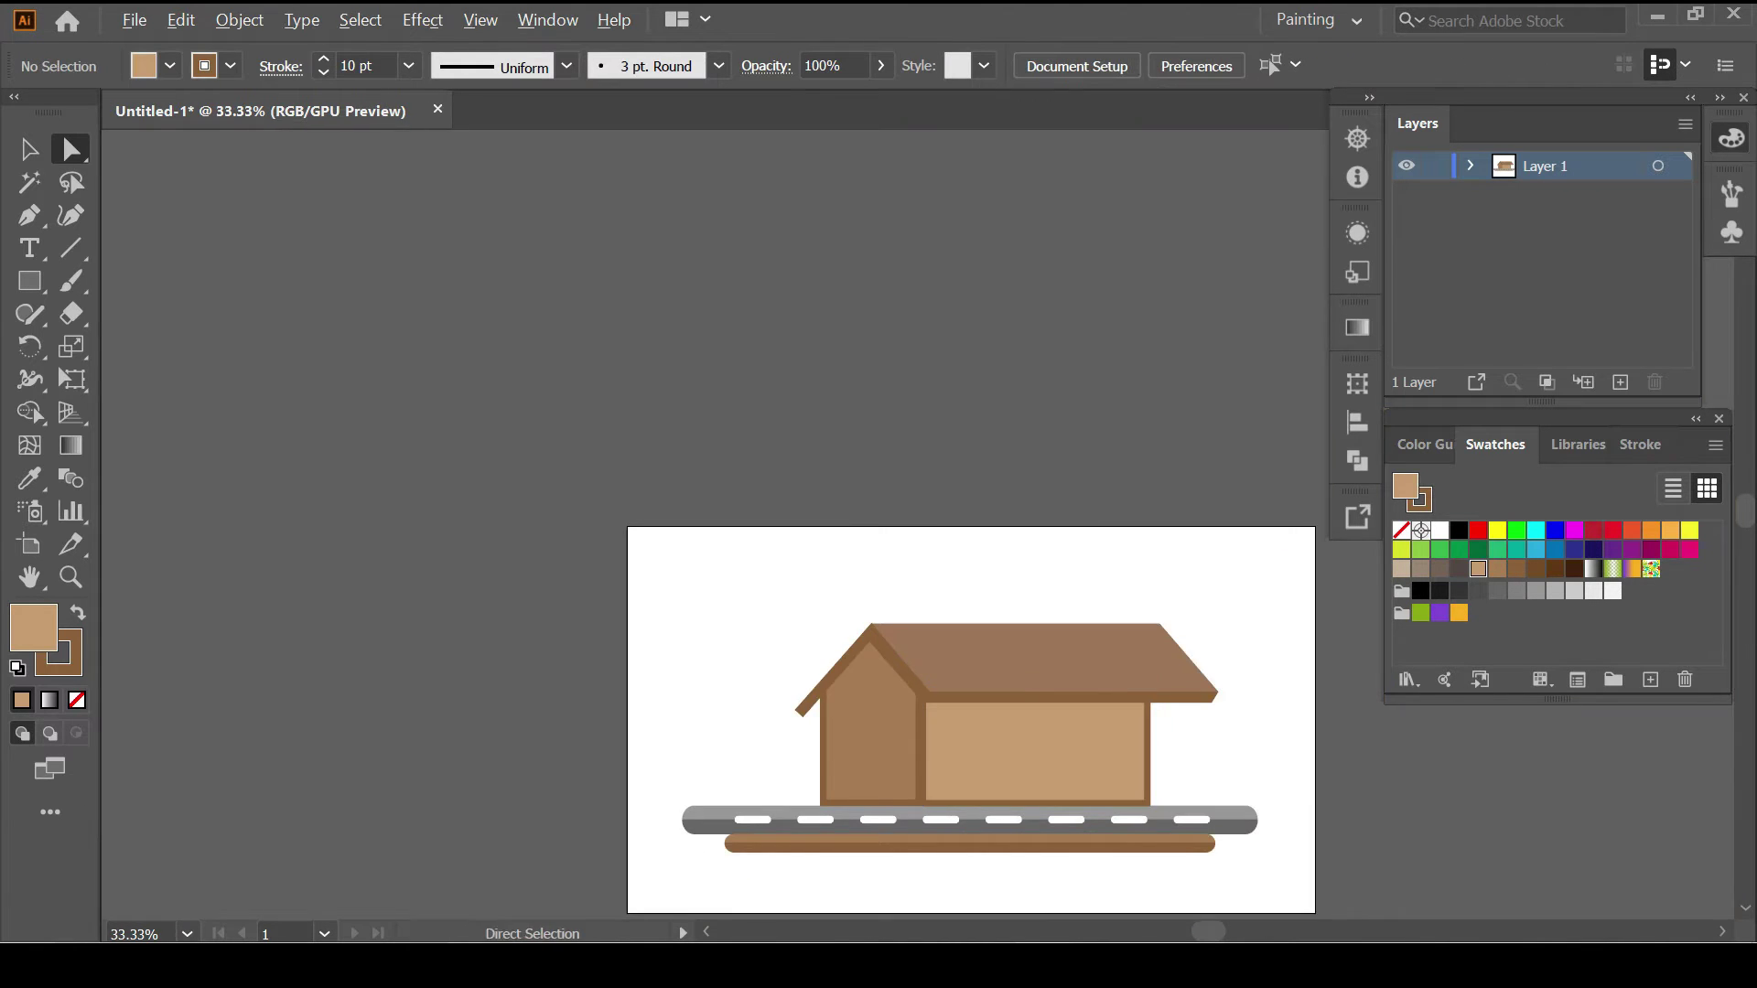
{"action": "key", "text": "ctrl+equal"}
{"action": "key", "text": "ctrl+equal"}
{"action": "scroll", "coordinate": [901, 712], "scroll_direction": "right", "scroll_amount": 3}
{"action": "key", "text": "shift+x"}
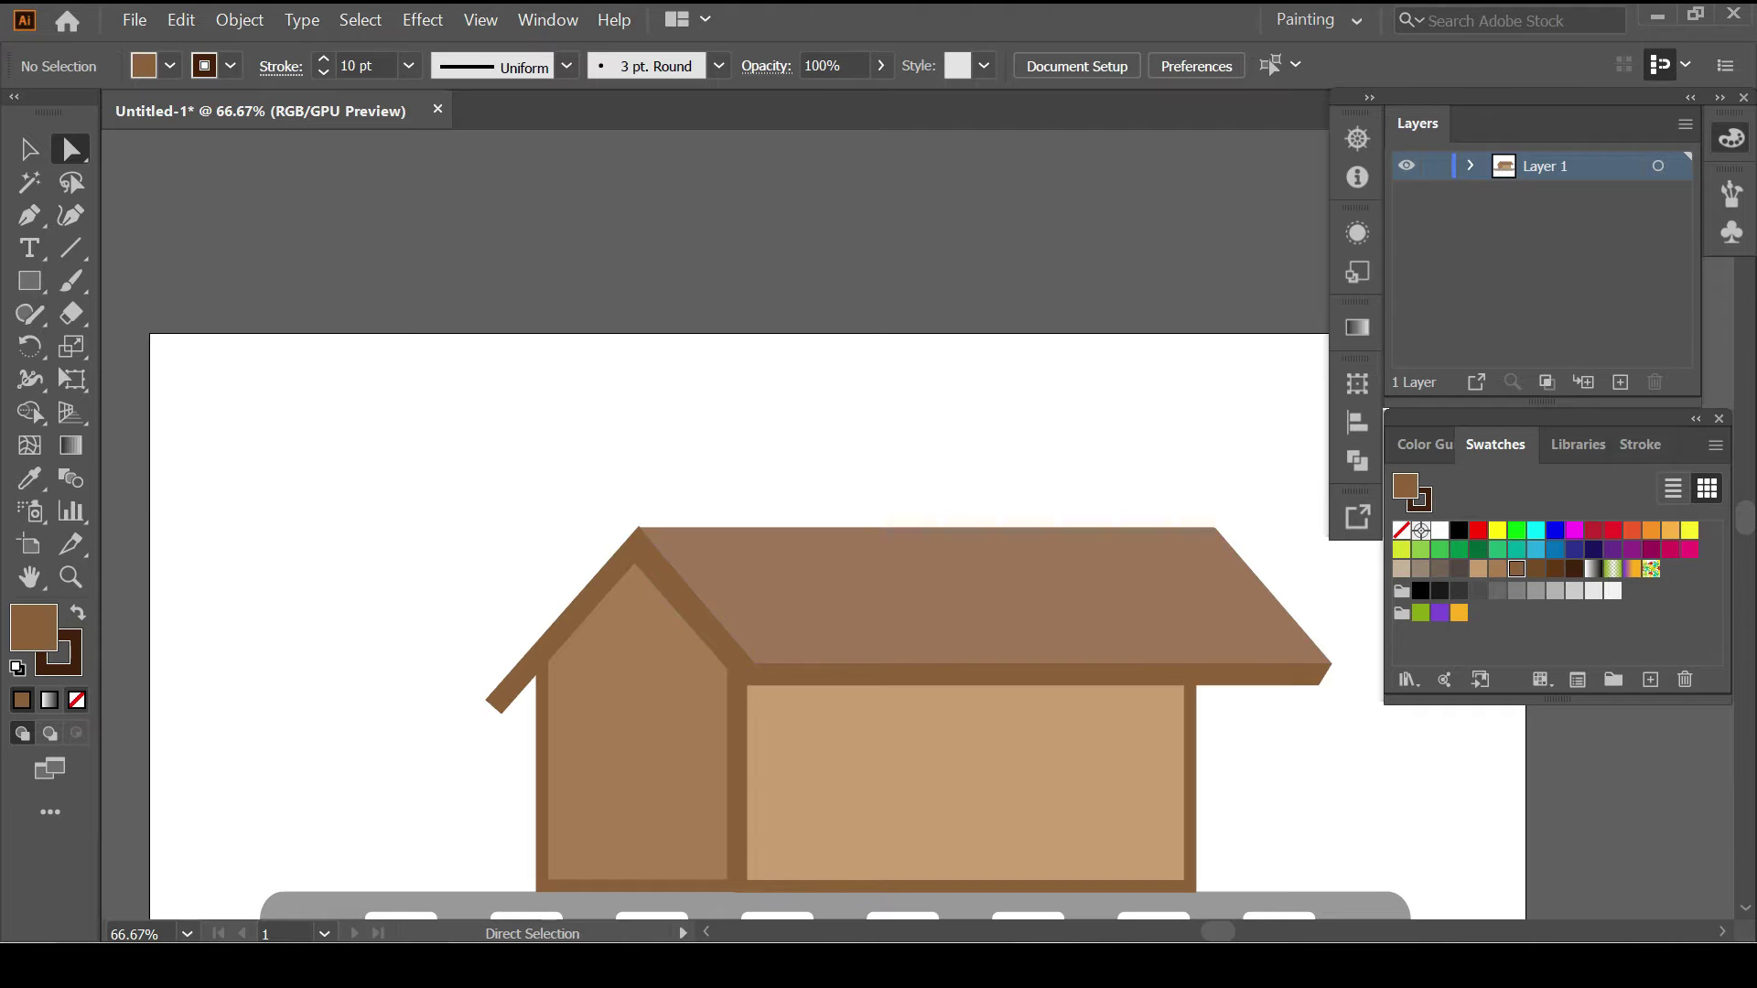
{"action": "key", "text": "slash"}
{"action": "key", "text": "p"}
{"action": "key", "text": "ctrl+equal"}
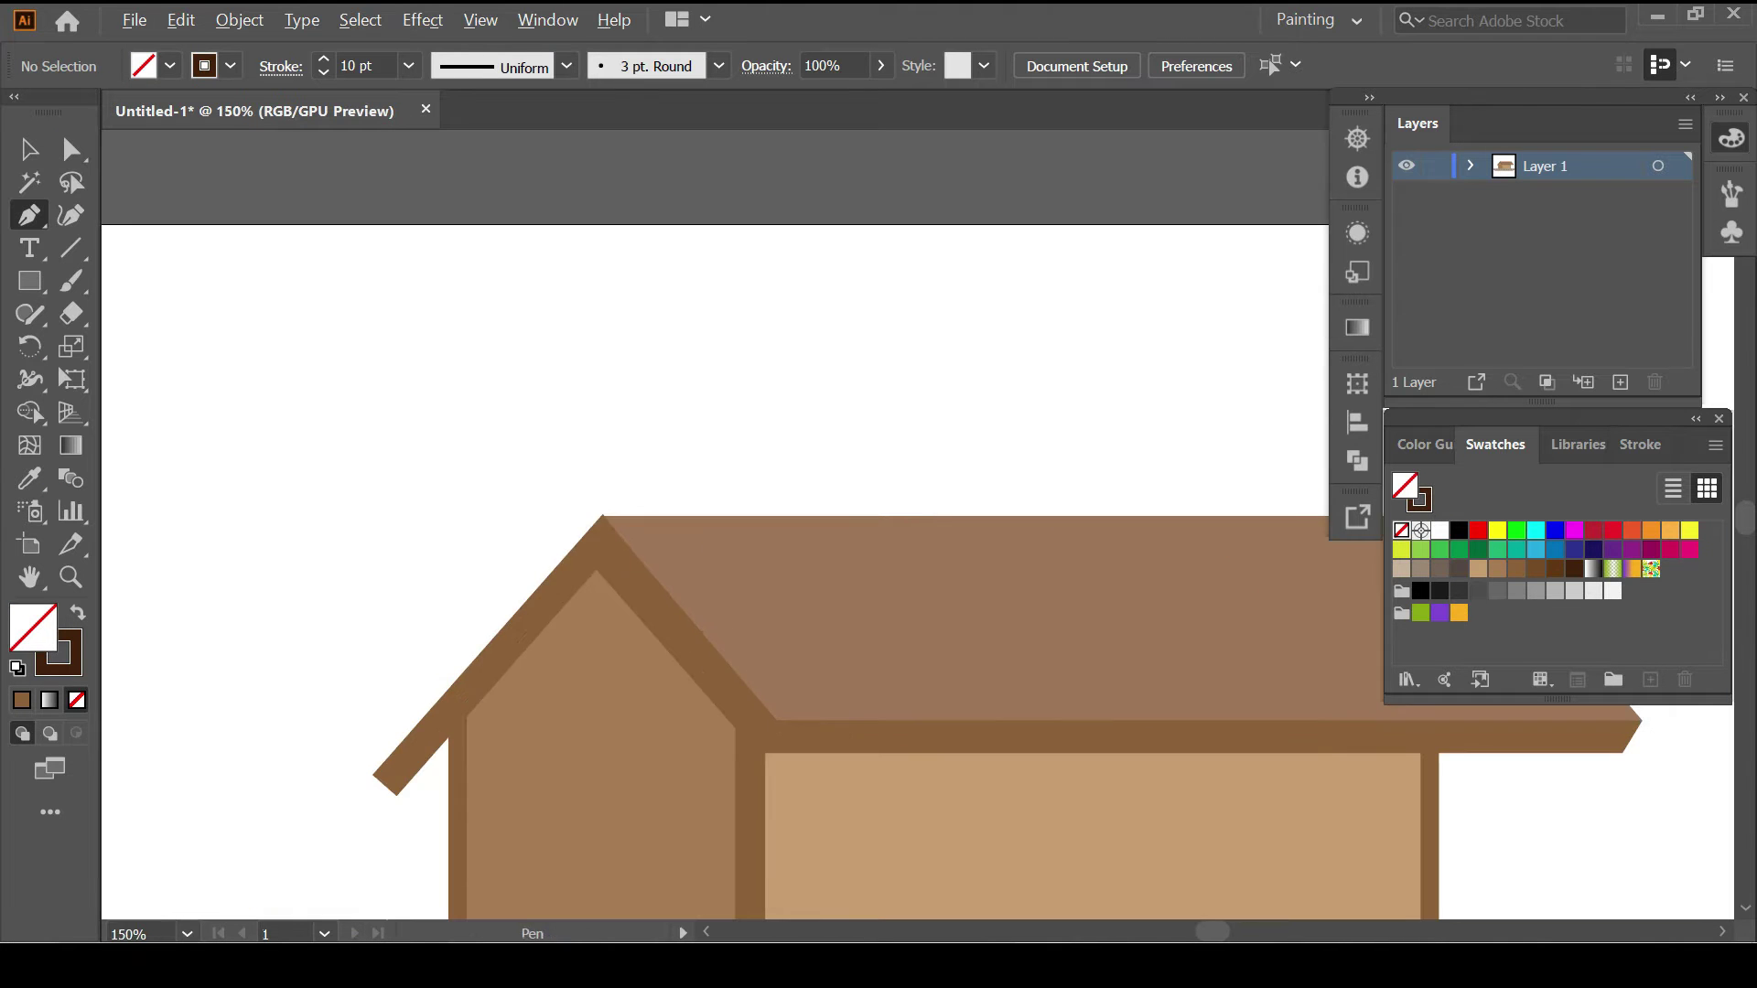
{"action": "key", "text": "shift+x"}
{"action": "scroll", "coordinate": [714, 522], "scroll_direction": "right", "scroll_amount": 3}
{"action": "scroll", "coordinate": [714, 522], "scroll_direction": "up", "scroll_amount": 1}
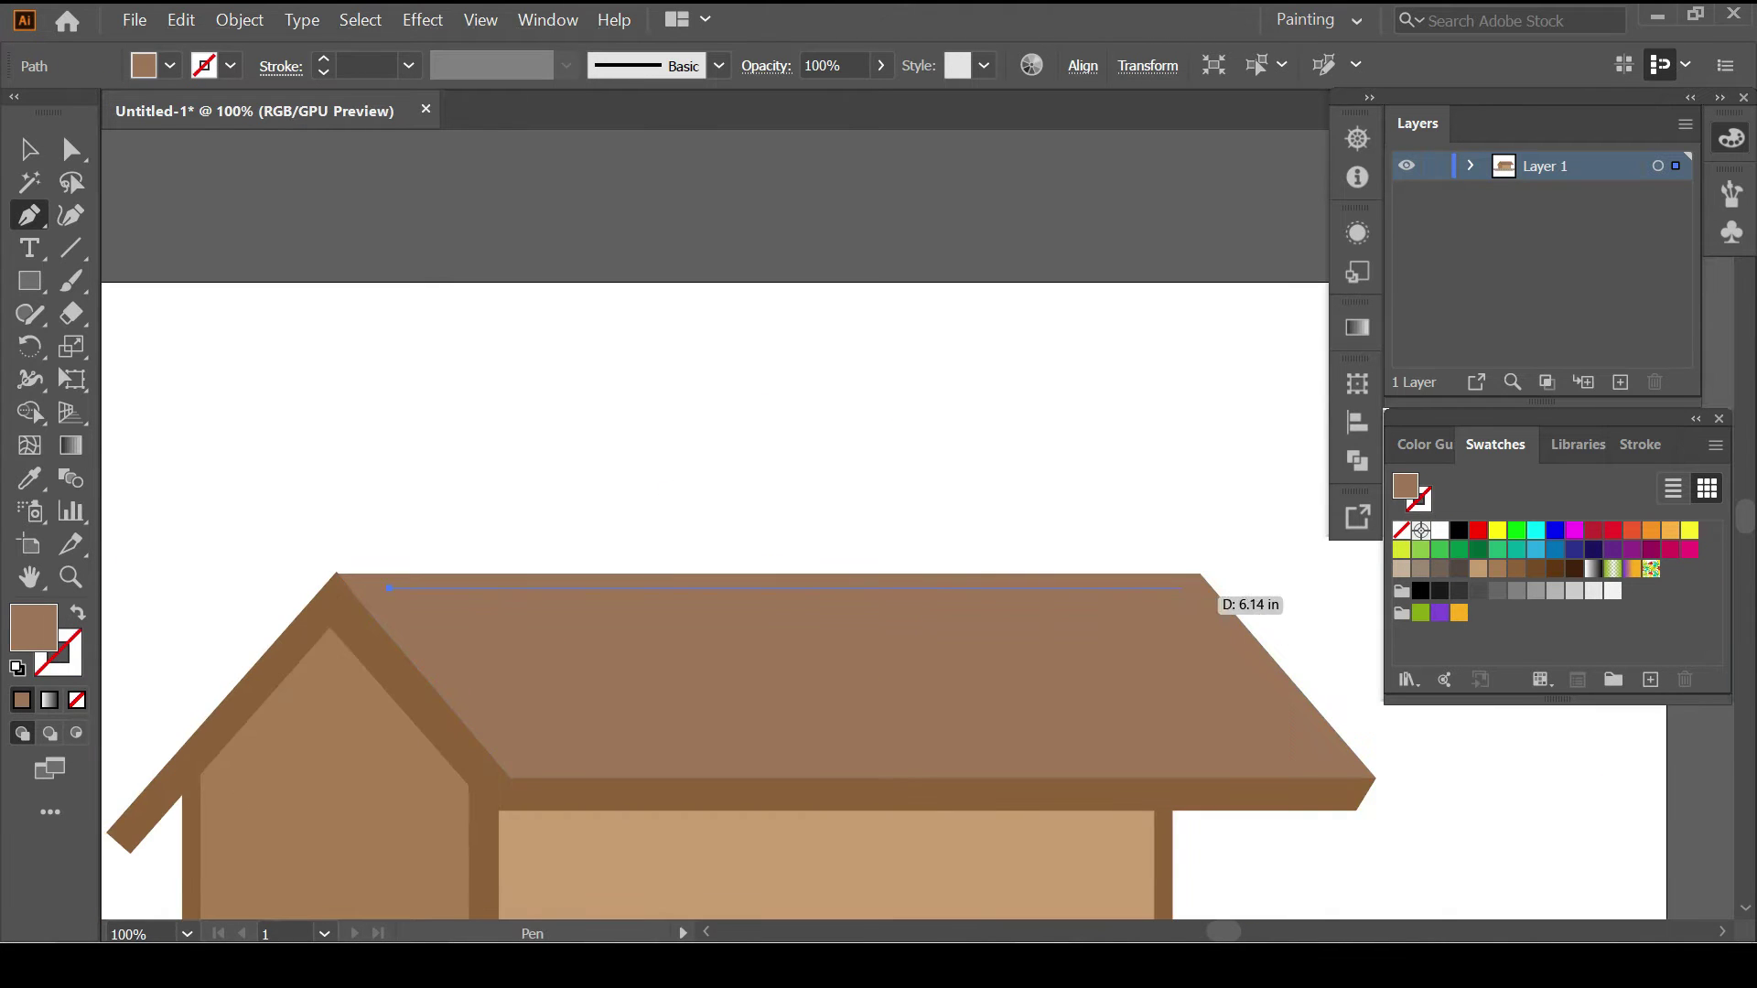
{"action": "key", "text": "ctrl+shift+a"}
{"action": "left_click", "coordinate": [391, 589]}
{"action": "left_click", "coordinate": [1183, 589]}
{"action": "key", "text": "shift+x"}
{"action": "key", "text": "ctrl+shift+a"}
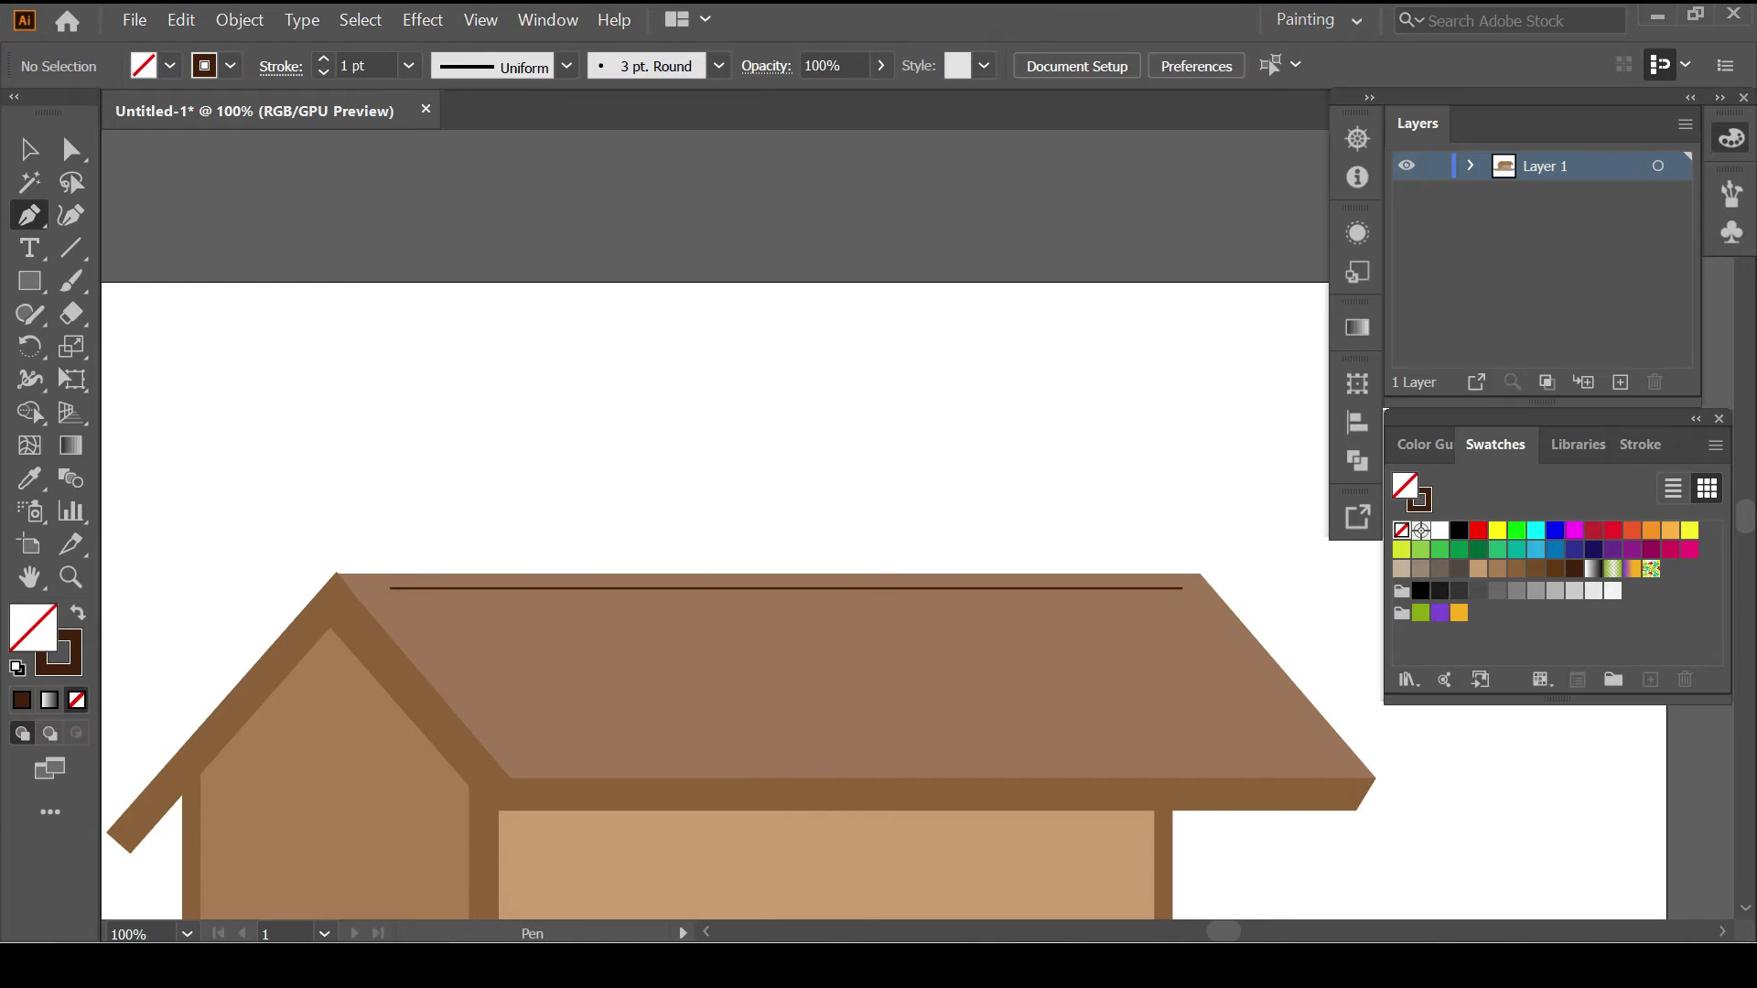
{"action": "key", "text": "v"}
{"action": "left_click", "coordinate": [604, 588]}
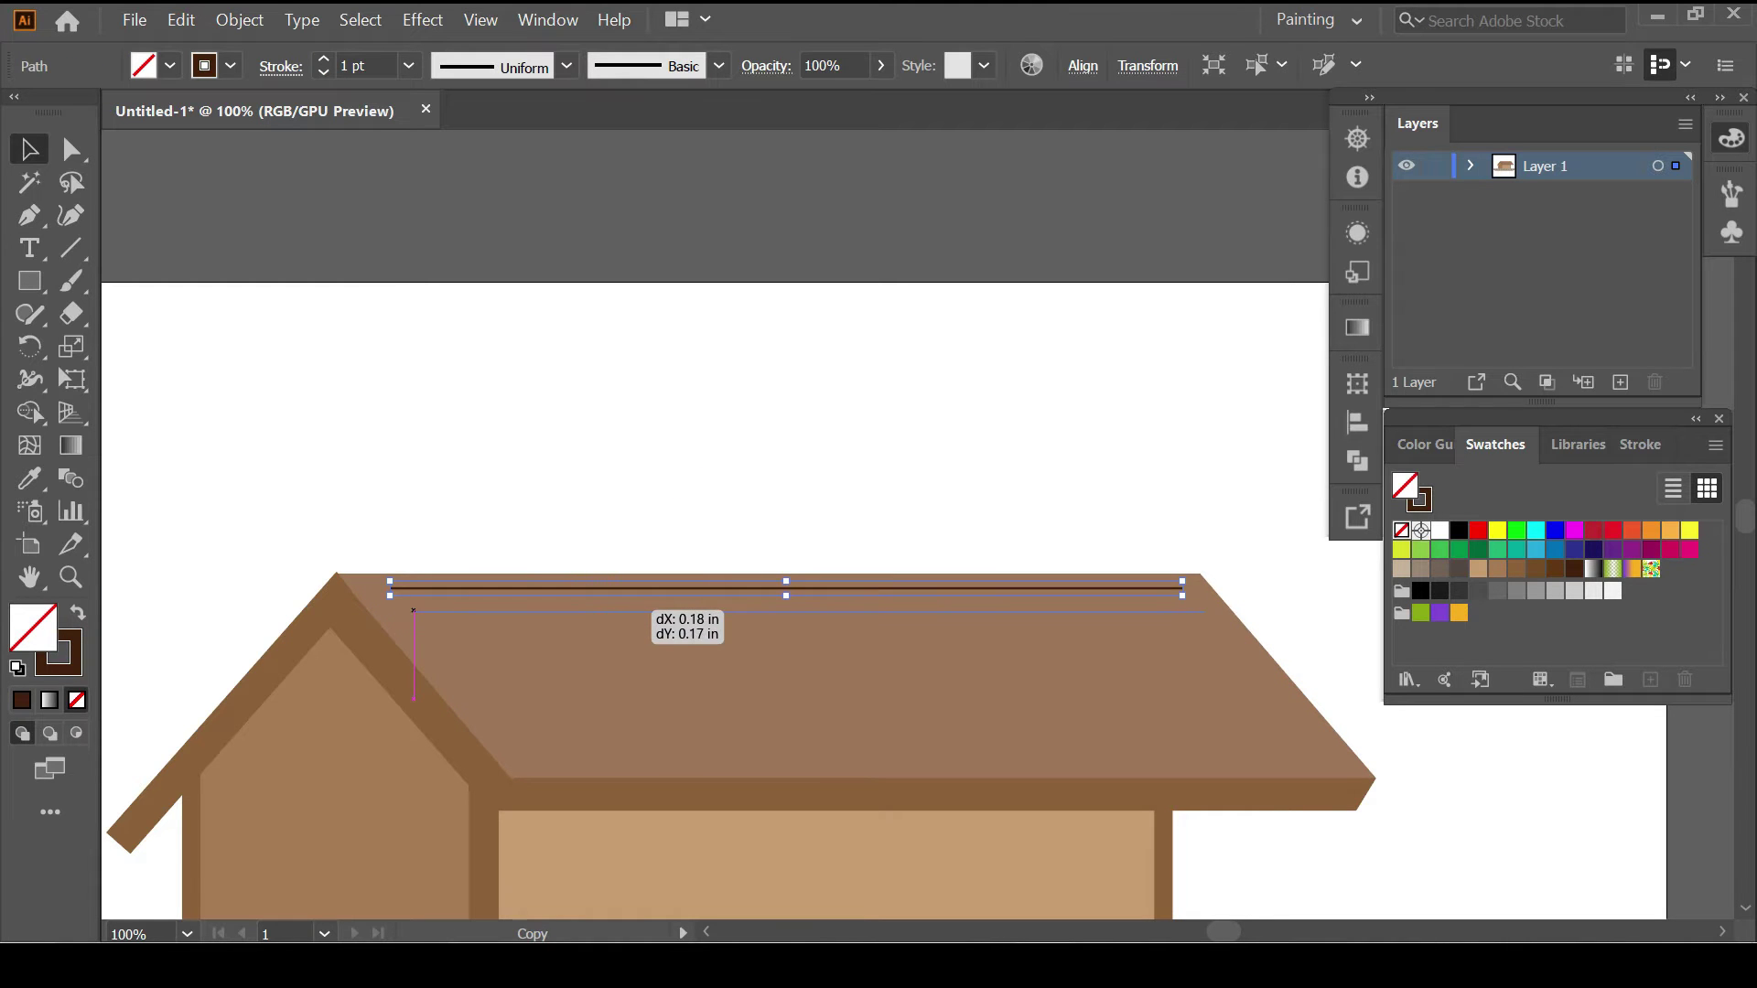
{"action": "left_click_drag", "start_coordinate": [604, 589], "coordinate": [618, 611]}
{"action": "key", "text": "ctrl+d"}
{"action": "key", "text": "ctrl+d"}
{"action": "key", "text": "ctrl+d"}
{"action": "key", "text": "Delete"}
{"action": "left_click", "coordinate": [1189, 766]}
{"action": "left_click", "coordinate": [1190, 723], "text": "shift"}
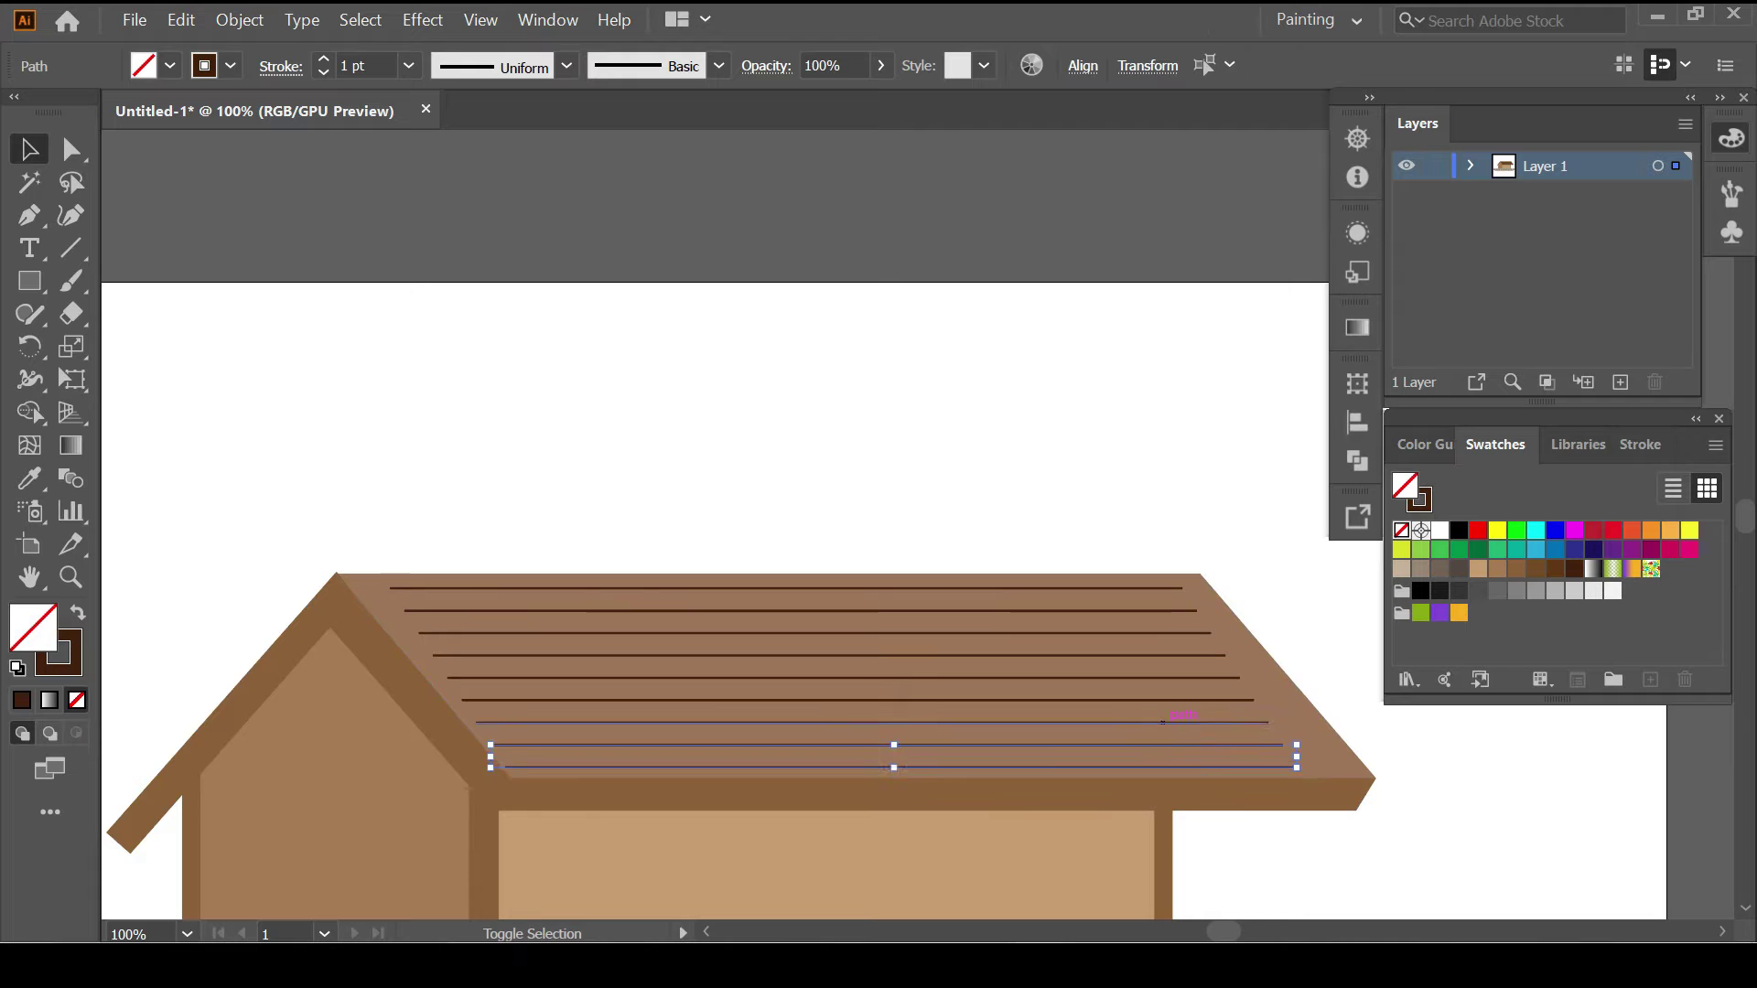
{"action": "left_click", "coordinate": [1150, 631]}
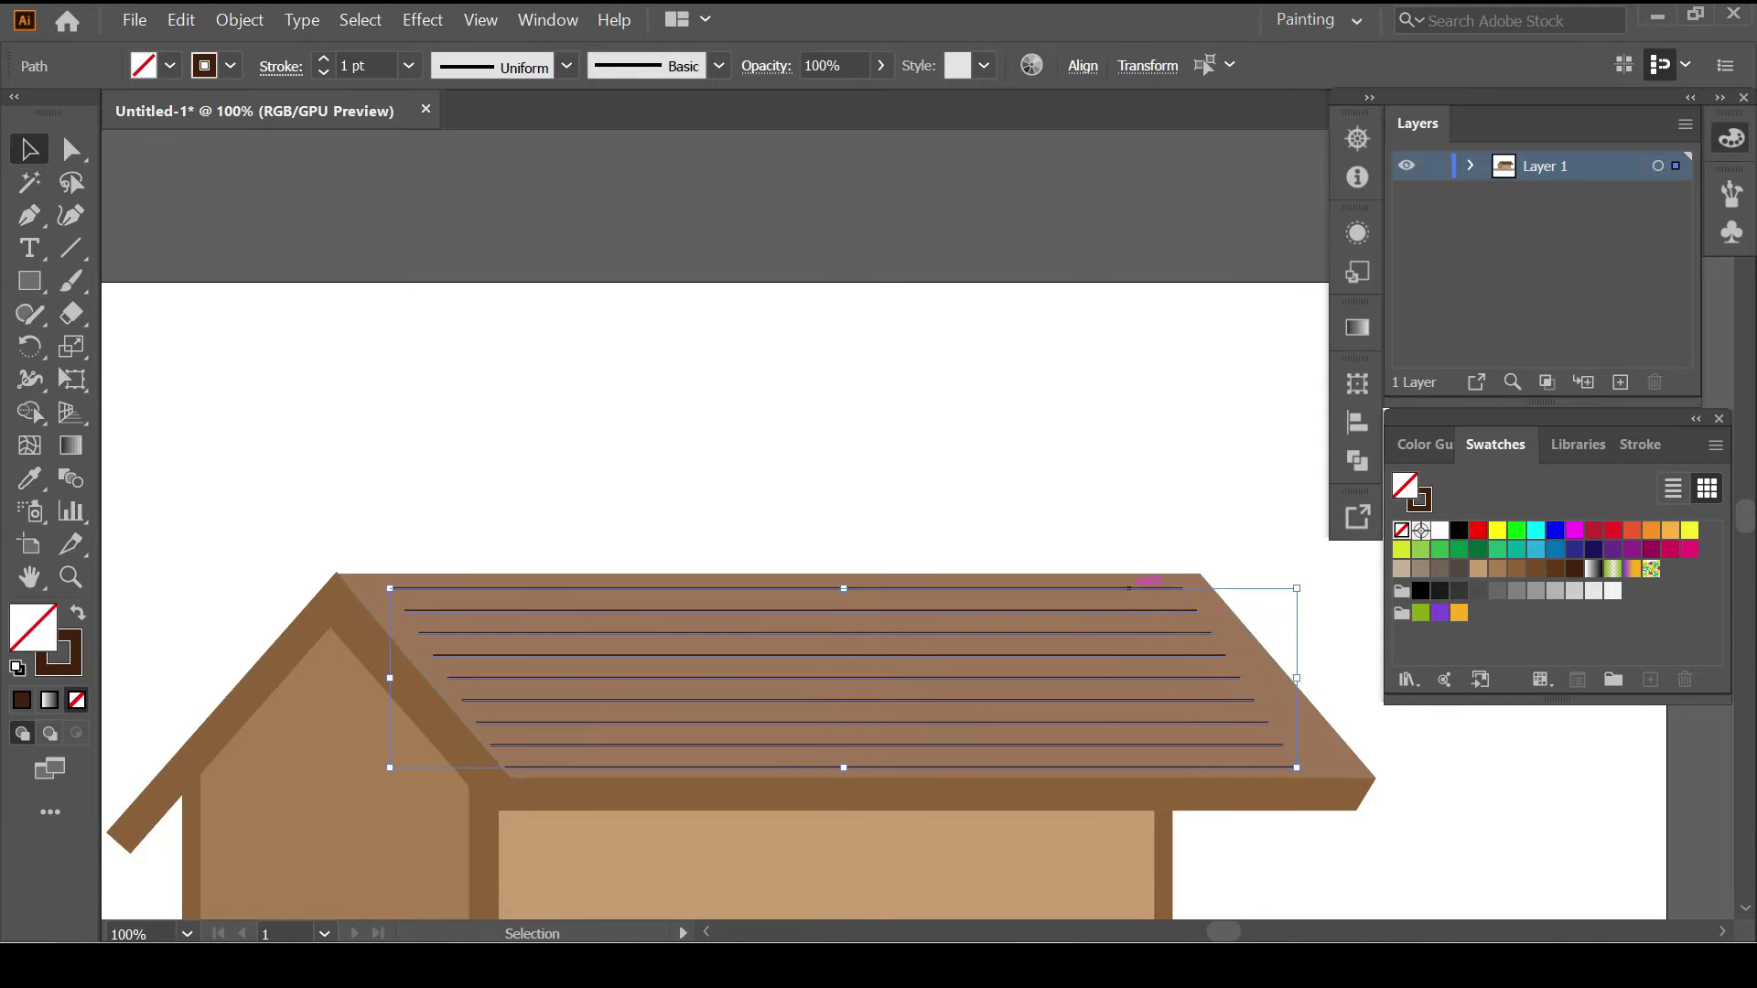
{"action": "key", "text": "a"}
{"action": "left_click", "coordinate": [915, 769]}
{"action": "key", "text": "ctrl+z"}
{"action": "key", "text": "ctrl+z"}
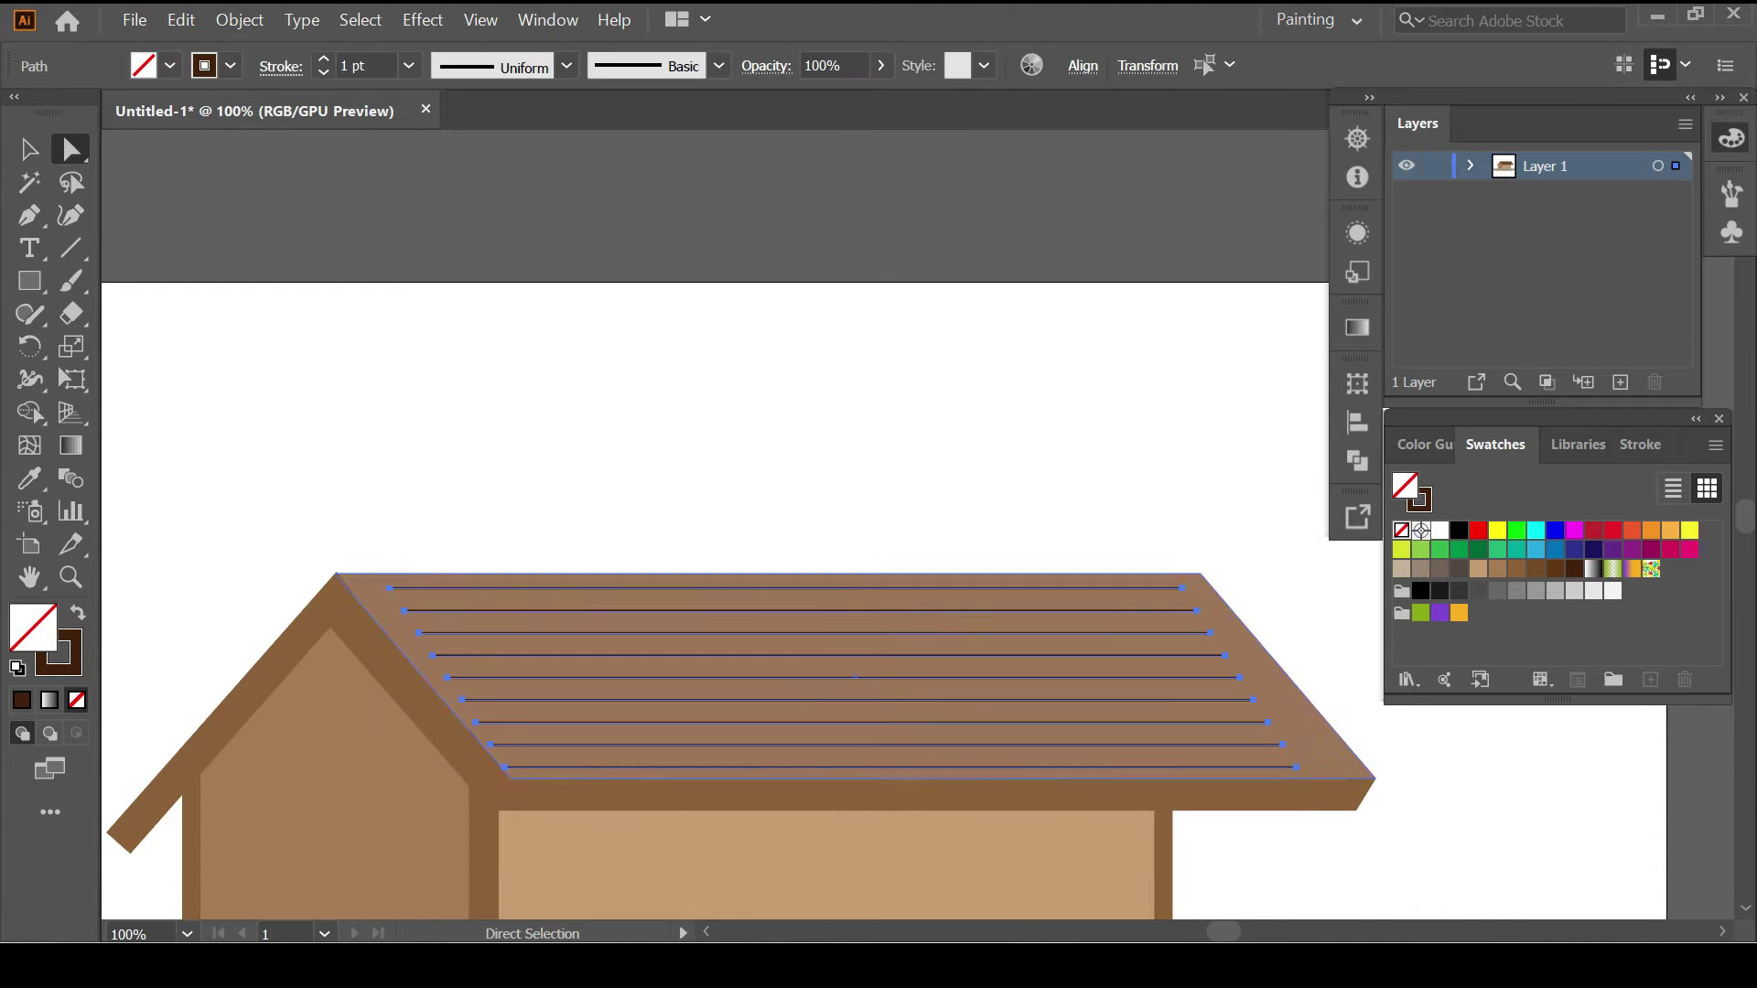
{"action": "key", "text": "v"}
{"action": "key", "text": "ctrl+z"}
{"action": "key", "text": "ctrl+z"}
{"action": "key", "text": "ctrl+z"}
{"action": "key", "text": "ctrl+z"}
{"action": "key", "text": "ctrl+z"}
{"action": "key", "text": "ctrl+z"}
{"action": "scroll", "coordinate": [884, 745], "scroll_direction": "right", "scroll_amount": 2}
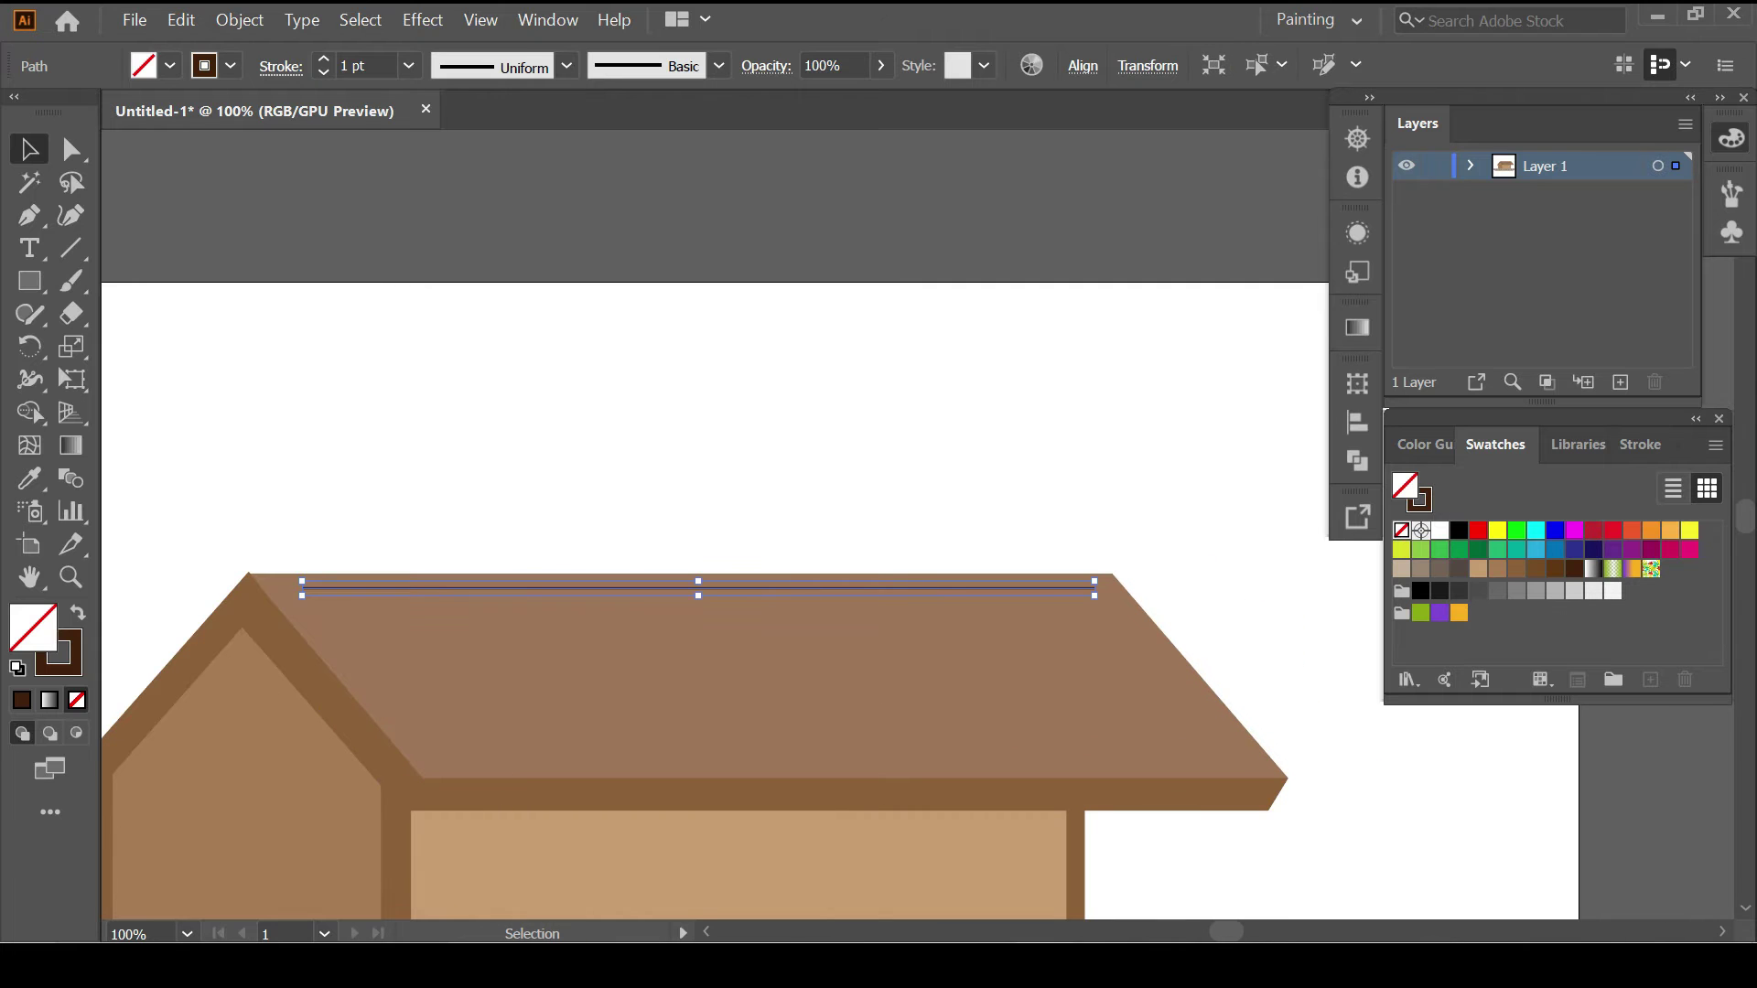
{"action": "key", "text": "ctrl+z"}
{"action": "key", "text": "ctrl+z"}
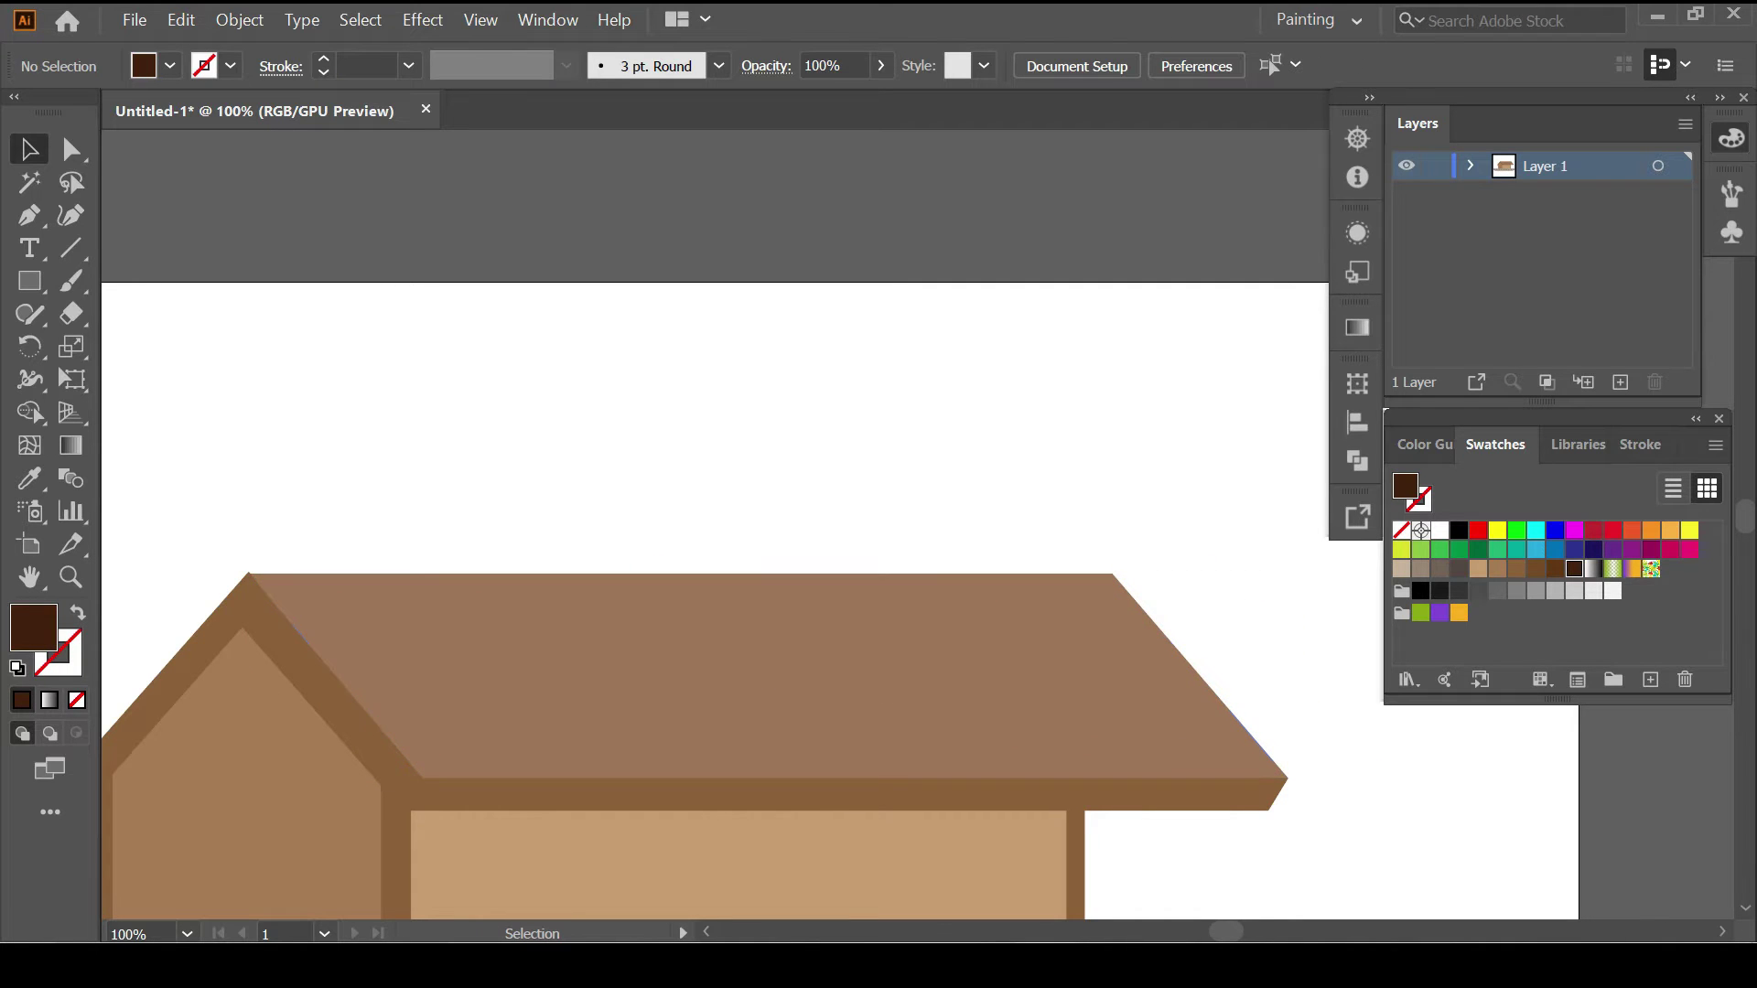
Split a rectangle across the upper roof into a tile grid of rows by 15 columns.
{"action": "left_click_drag", "start_coordinate": [529, 676], "coordinate": [1104, 756]}
{"action": "key", "text": "shift+x"}
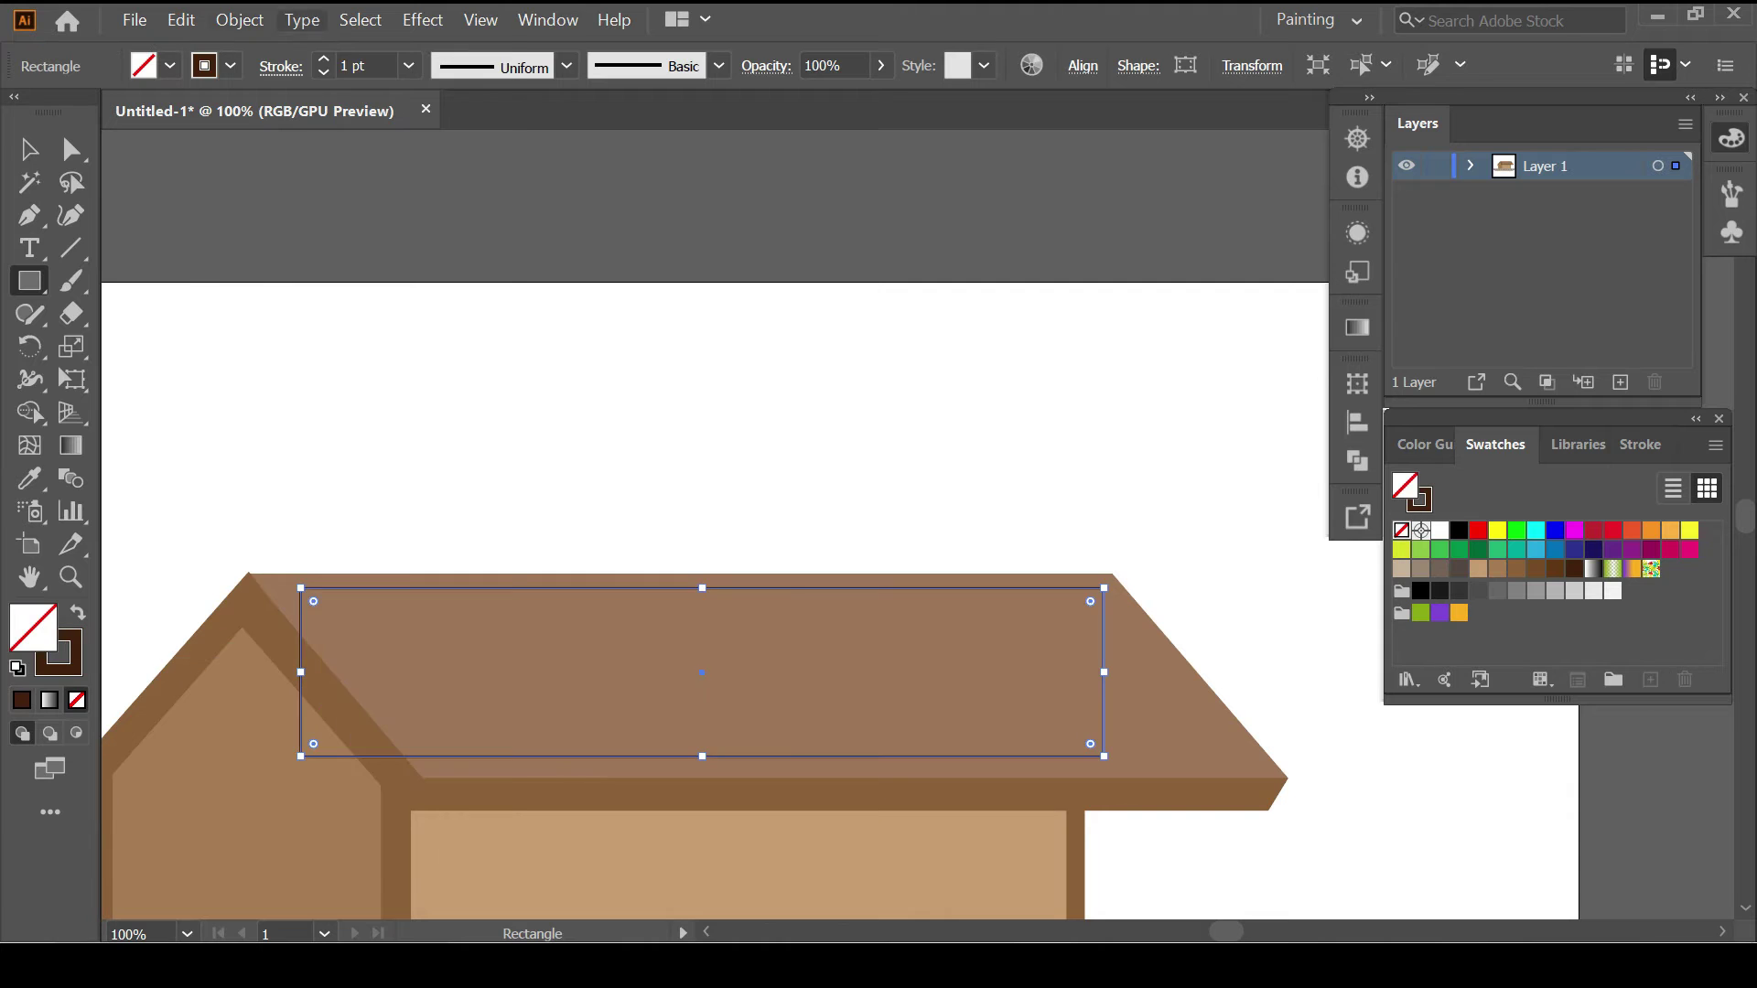
{"action": "left_click", "coordinate": [240, 20]}
{"action": "left_click", "coordinate": [594, 713]}
{"action": "type", "text": "10"}
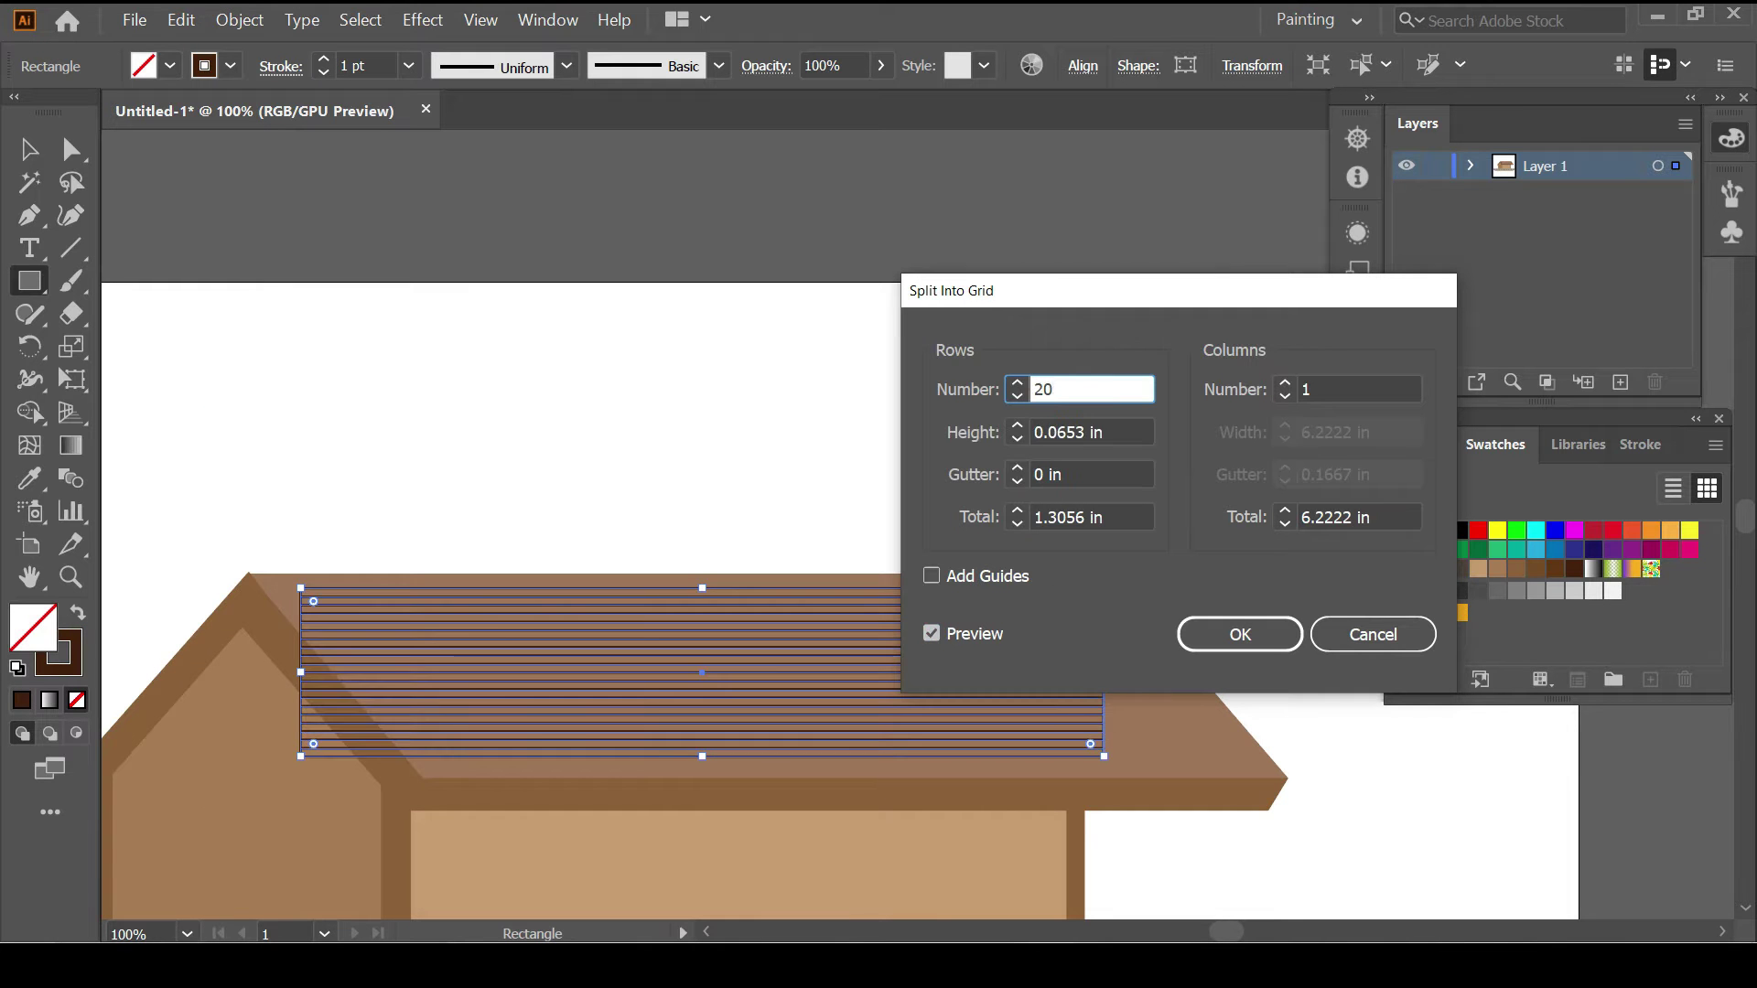
{"action": "key", "text": "BackSpace"}
{"action": "type", "text": "0"}
{"action": "key", "text": "Down"}
{"action": "key", "text": "Down"}
{"action": "key", "text": "Down"}
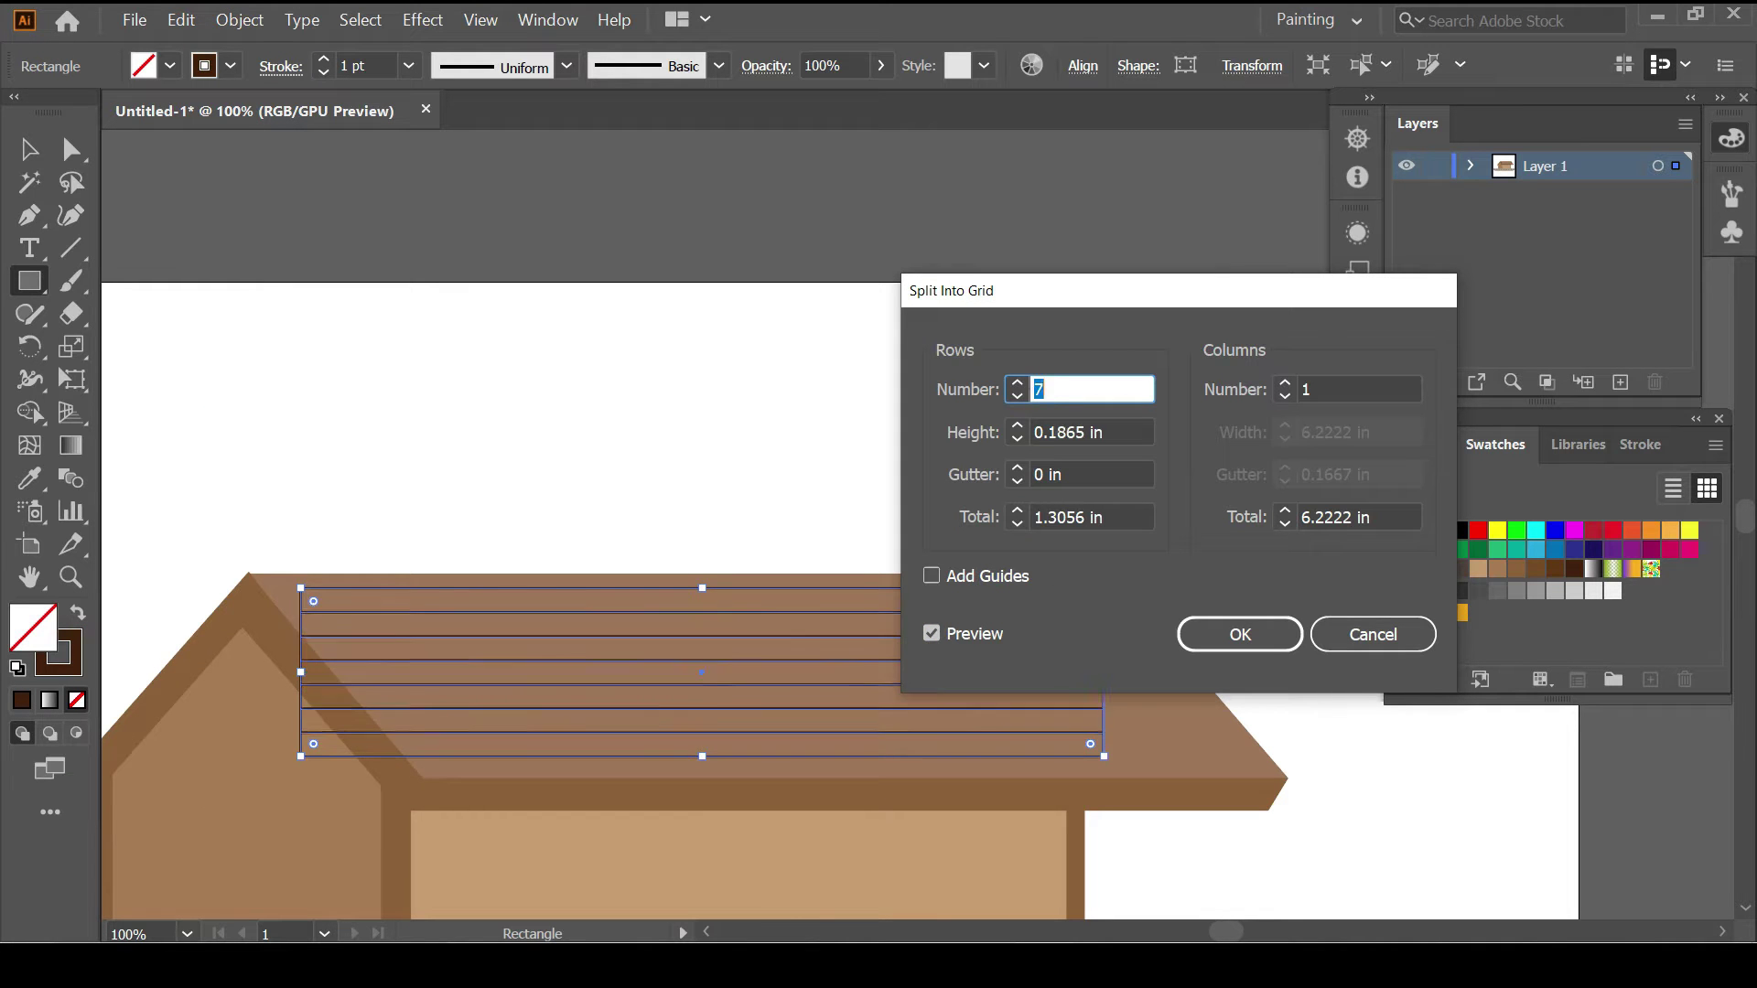
{"action": "key", "text": "Down"}
{"action": "key", "text": "Tab"}
{"action": "type", "text": "15"}
{"action": "key", "text": "Return"}
Select all the tile grid cells together.
{"action": "right_click", "coordinate": [821, 208]}
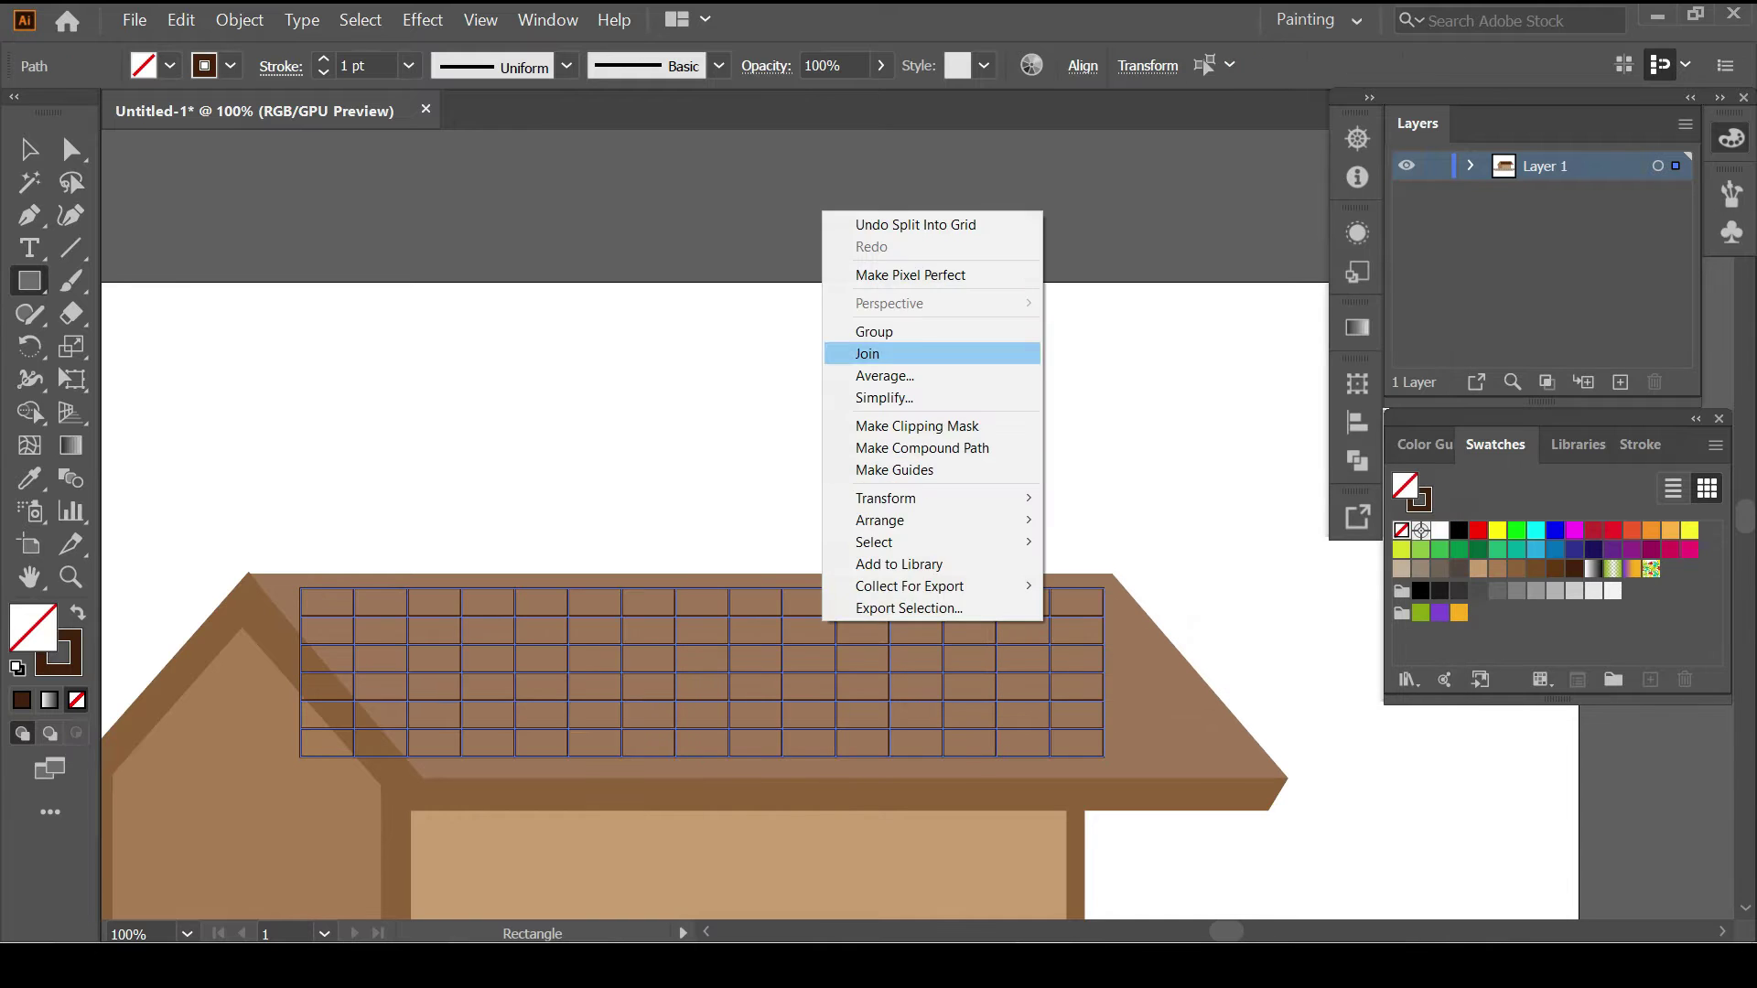
{"action": "key", "text": "Escape"}
{"action": "key", "text": "a"}
{"action": "left_click", "coordinate": [1189, 723]}
{"action": "left_click", "coordinate": [1078, 638]}
{"action": "left_click", "coordinate": [1014, 630]}
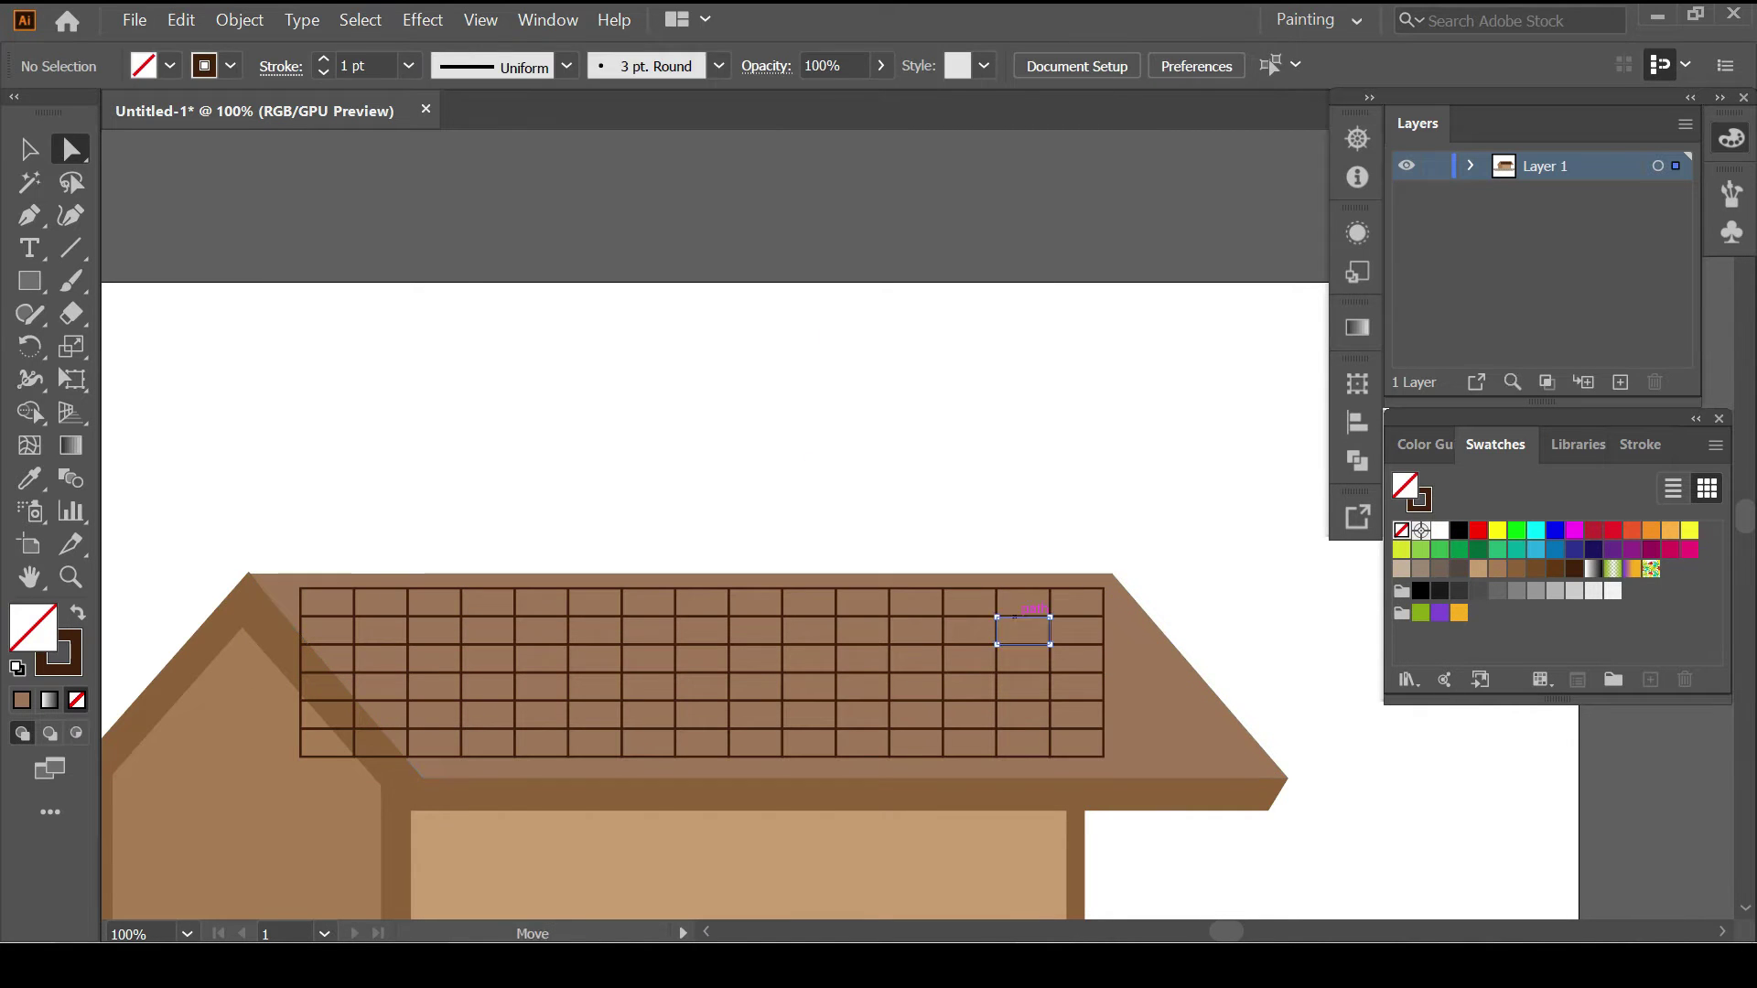
{"action": "left_click", "coordinate": [766, 676]}
{"action": "left_click", "coordinate": [1078, 741]}
{"action": "key", "text": "ctrl+shift+a"}
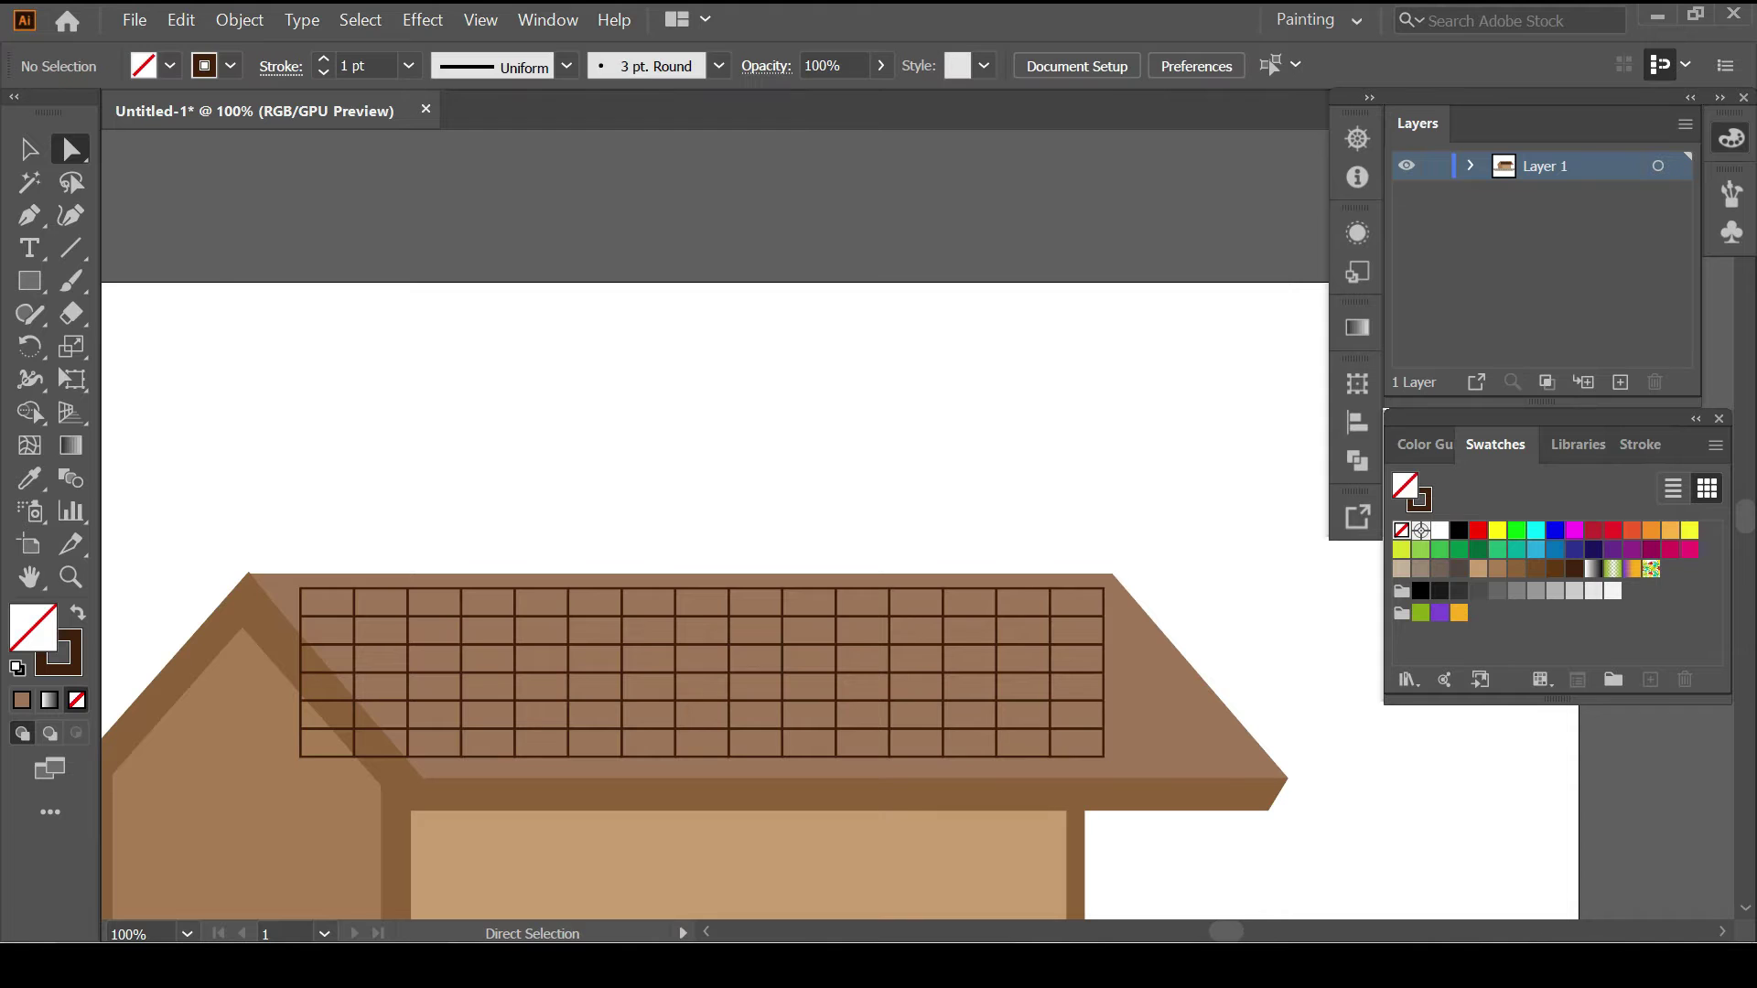
{"action": "left_click", "coordinate": [767, 676]}
Skew the tile grid to the roof's slant with Free Distort and give it 2 pt lines.
{"action": "key", "text": "e"}
{"action": "left_click_drag", "start_coordinate": [1103, 757], "coordinate": [1245, 756]}
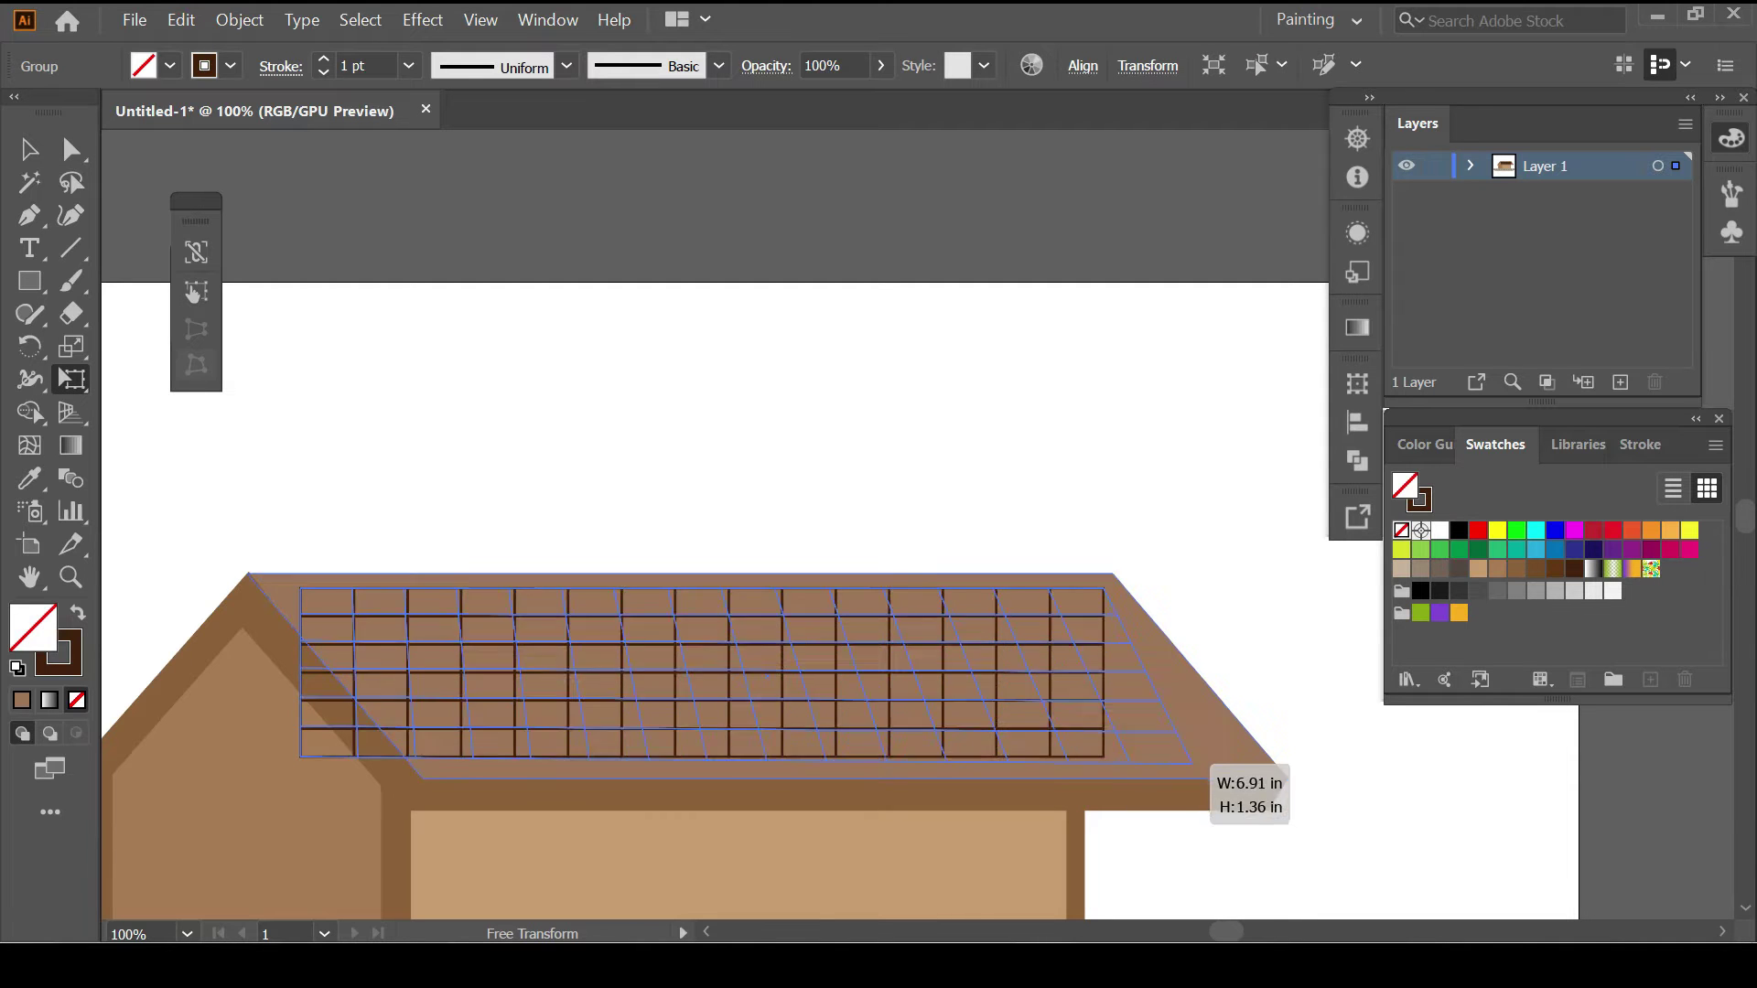
{"action": "left_click_drag", "start_coordinate": [301, 756], "coordinate": [448, 756]}
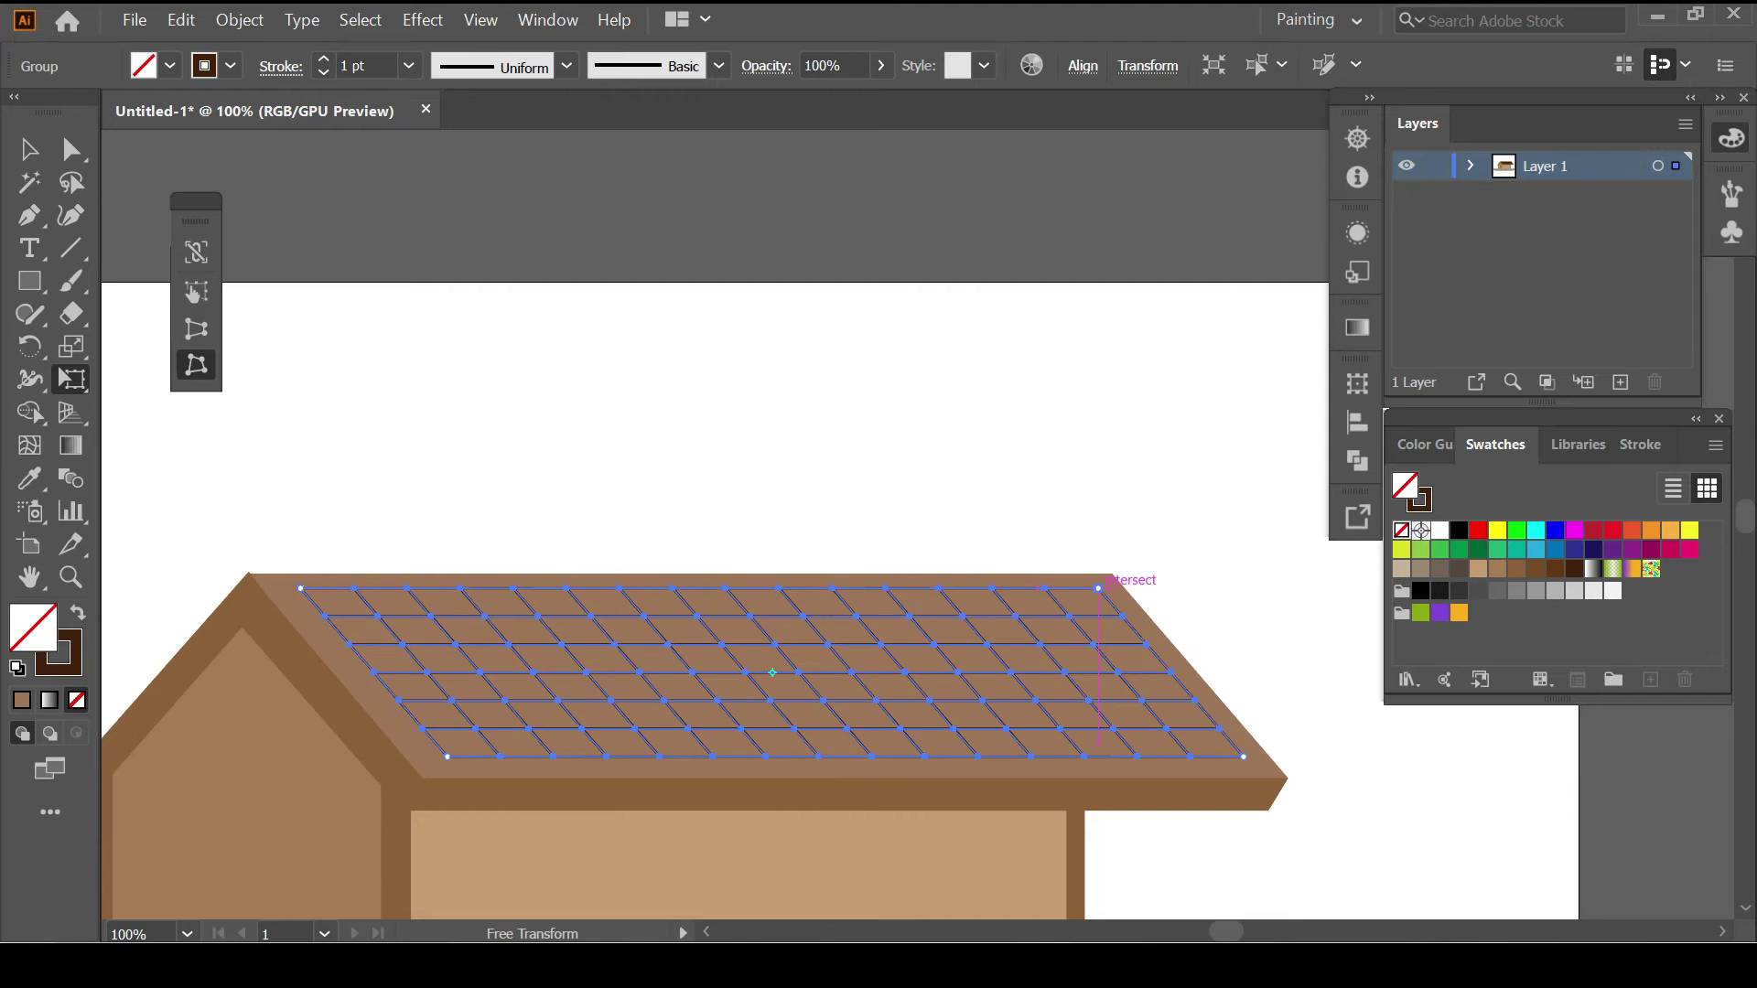
{"action": "key", "text": "v"}
{"action": "key", "text": "ctrl+shift+a"}
{"action": "left_click", "coordinate": [567, 617]}
{"action": "left_click", "coordinate": [323, 58]}
{"action": "key", "text": "ctrl+shift+a"}
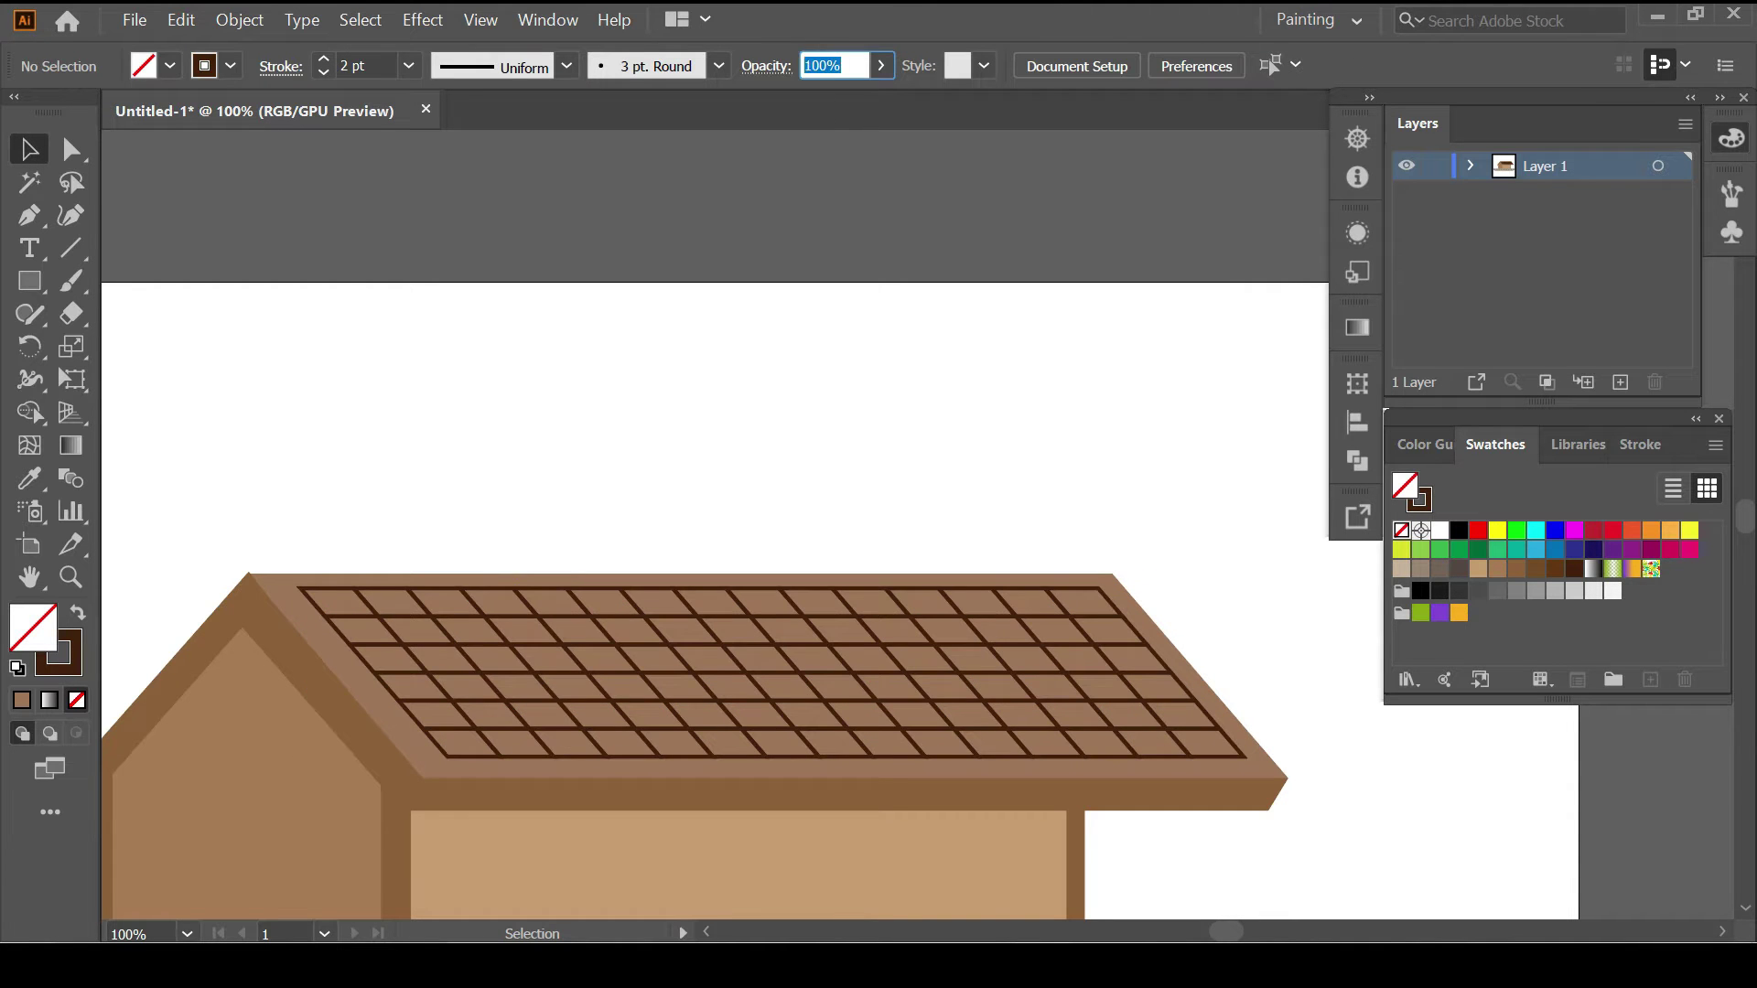
Draw a cyan circle and cut it into a closed half circle.
{"action": "key", "text": "ctrl+minus"}
{"action": "key", "text": "ctrl+minus"}
{"action": "key", "text": "ctrl+minus"}
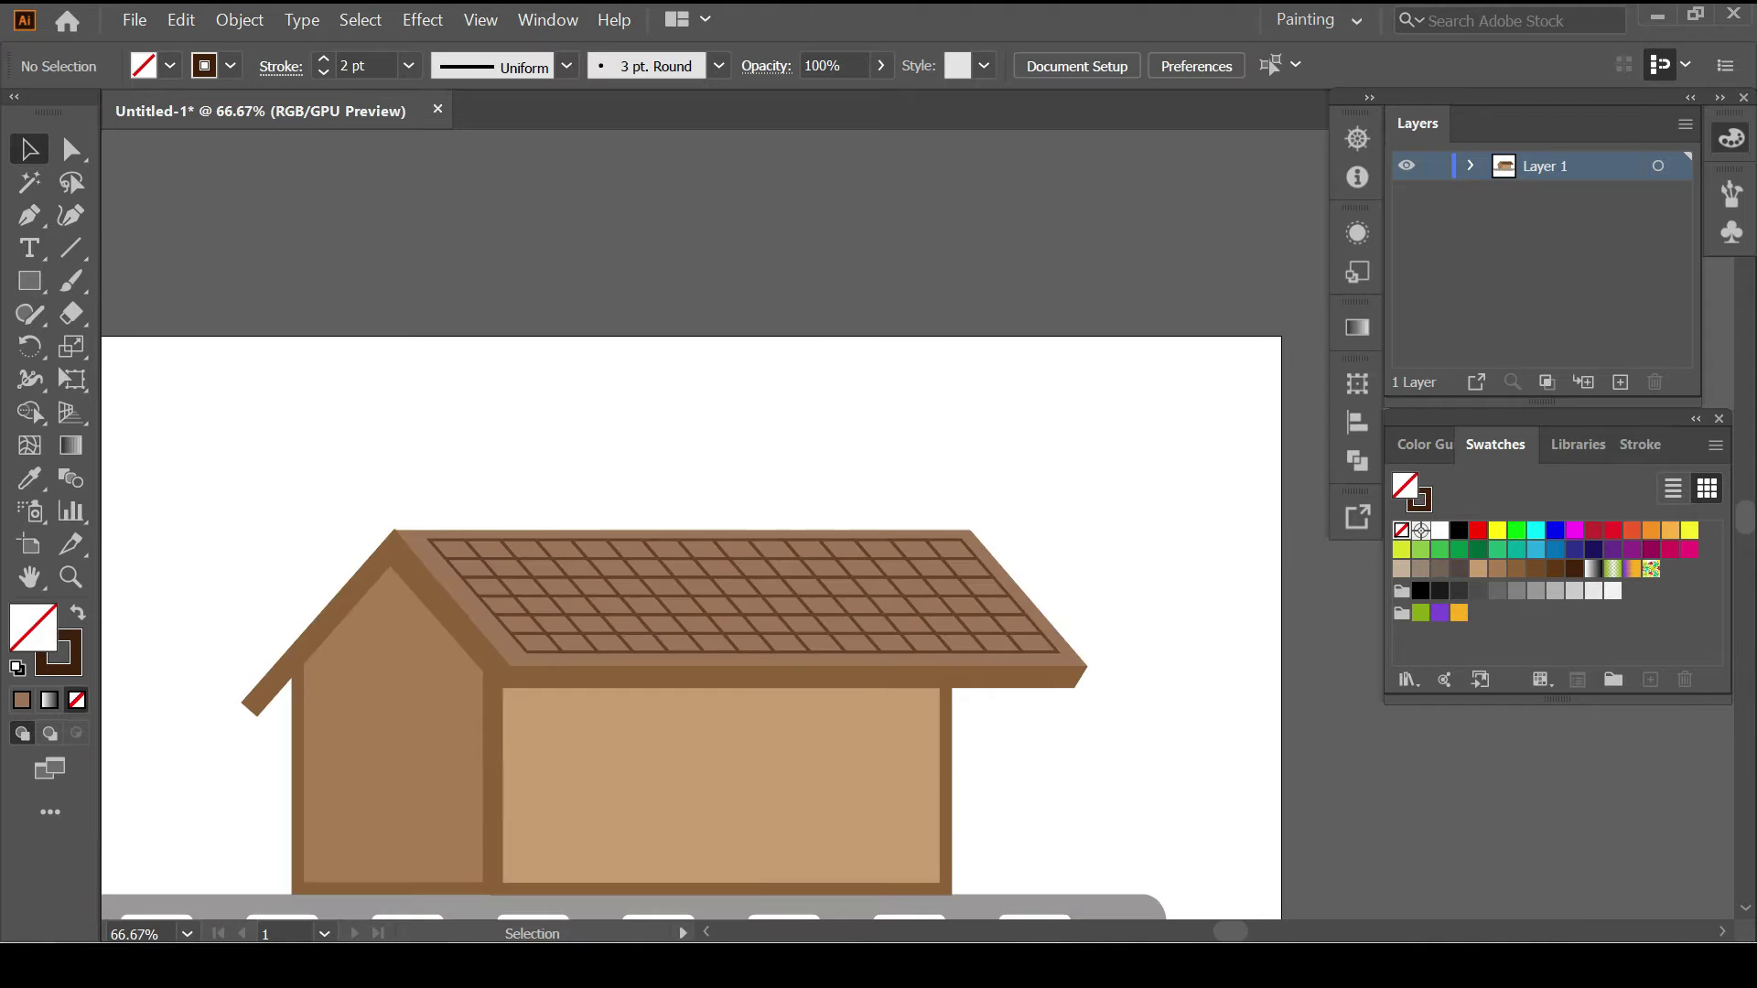
{"action": "key", "text": "ctrl+plus"}
{"action": "left_click", "coordinate": [1535, 549]}
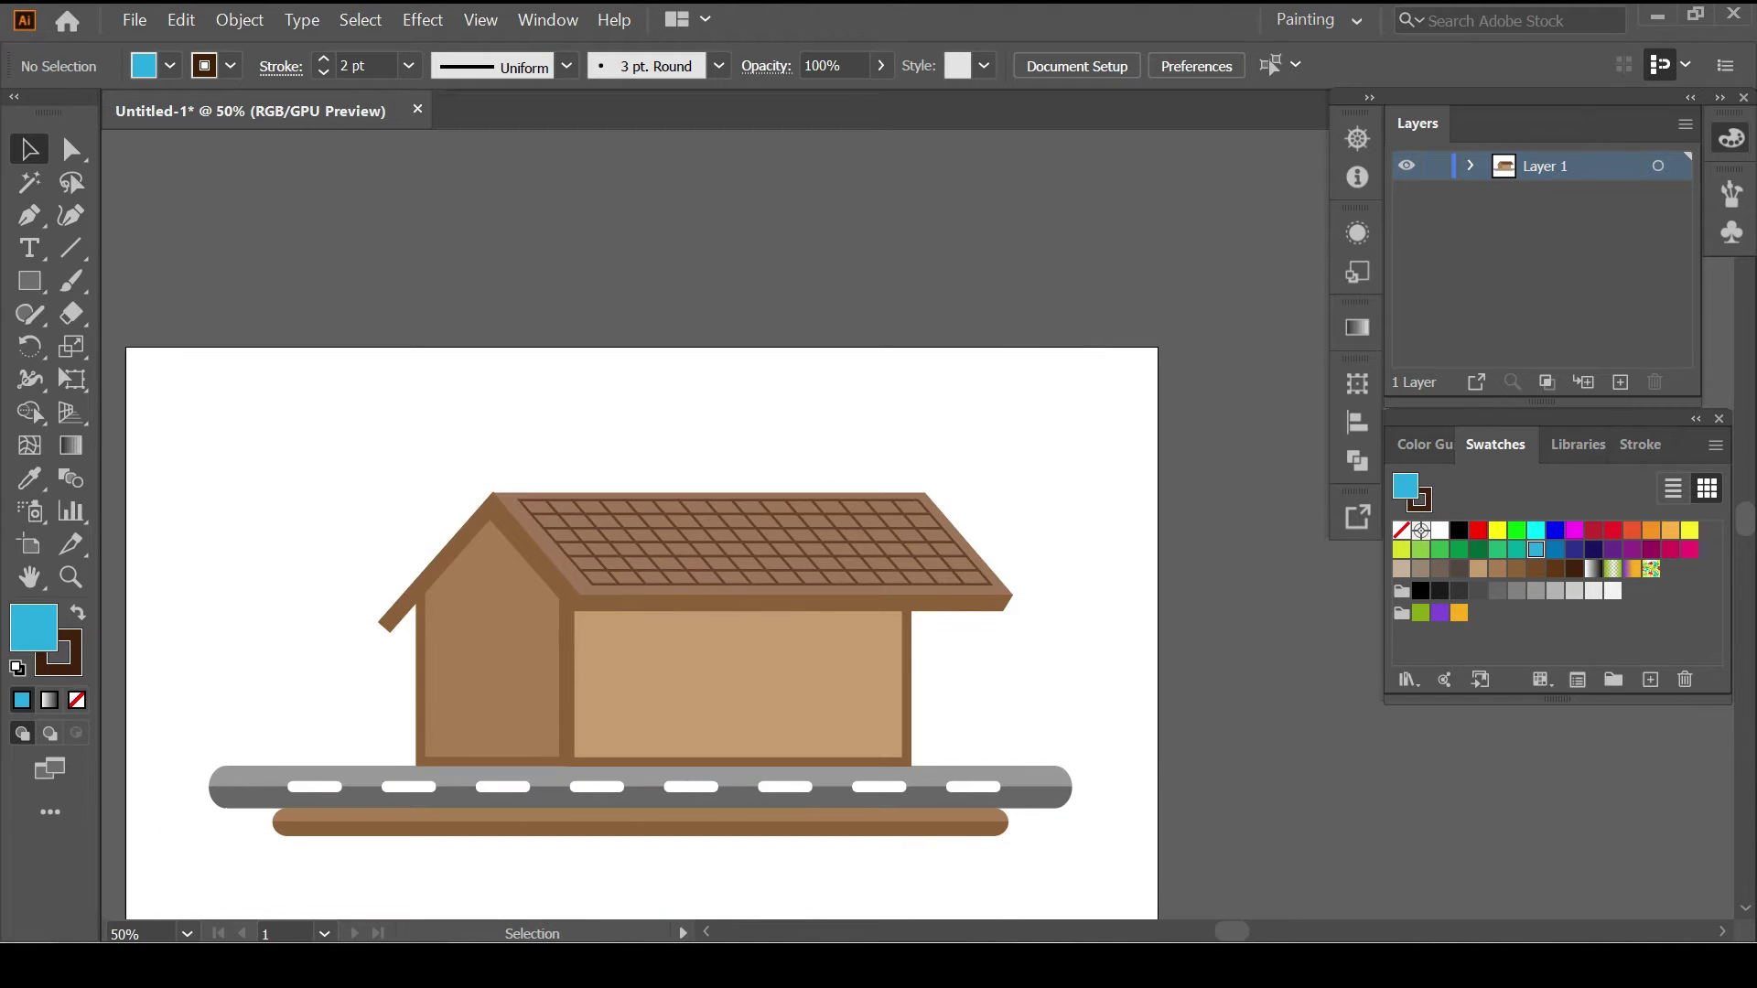
{"action": "key", "text": "ctrl+plus"}
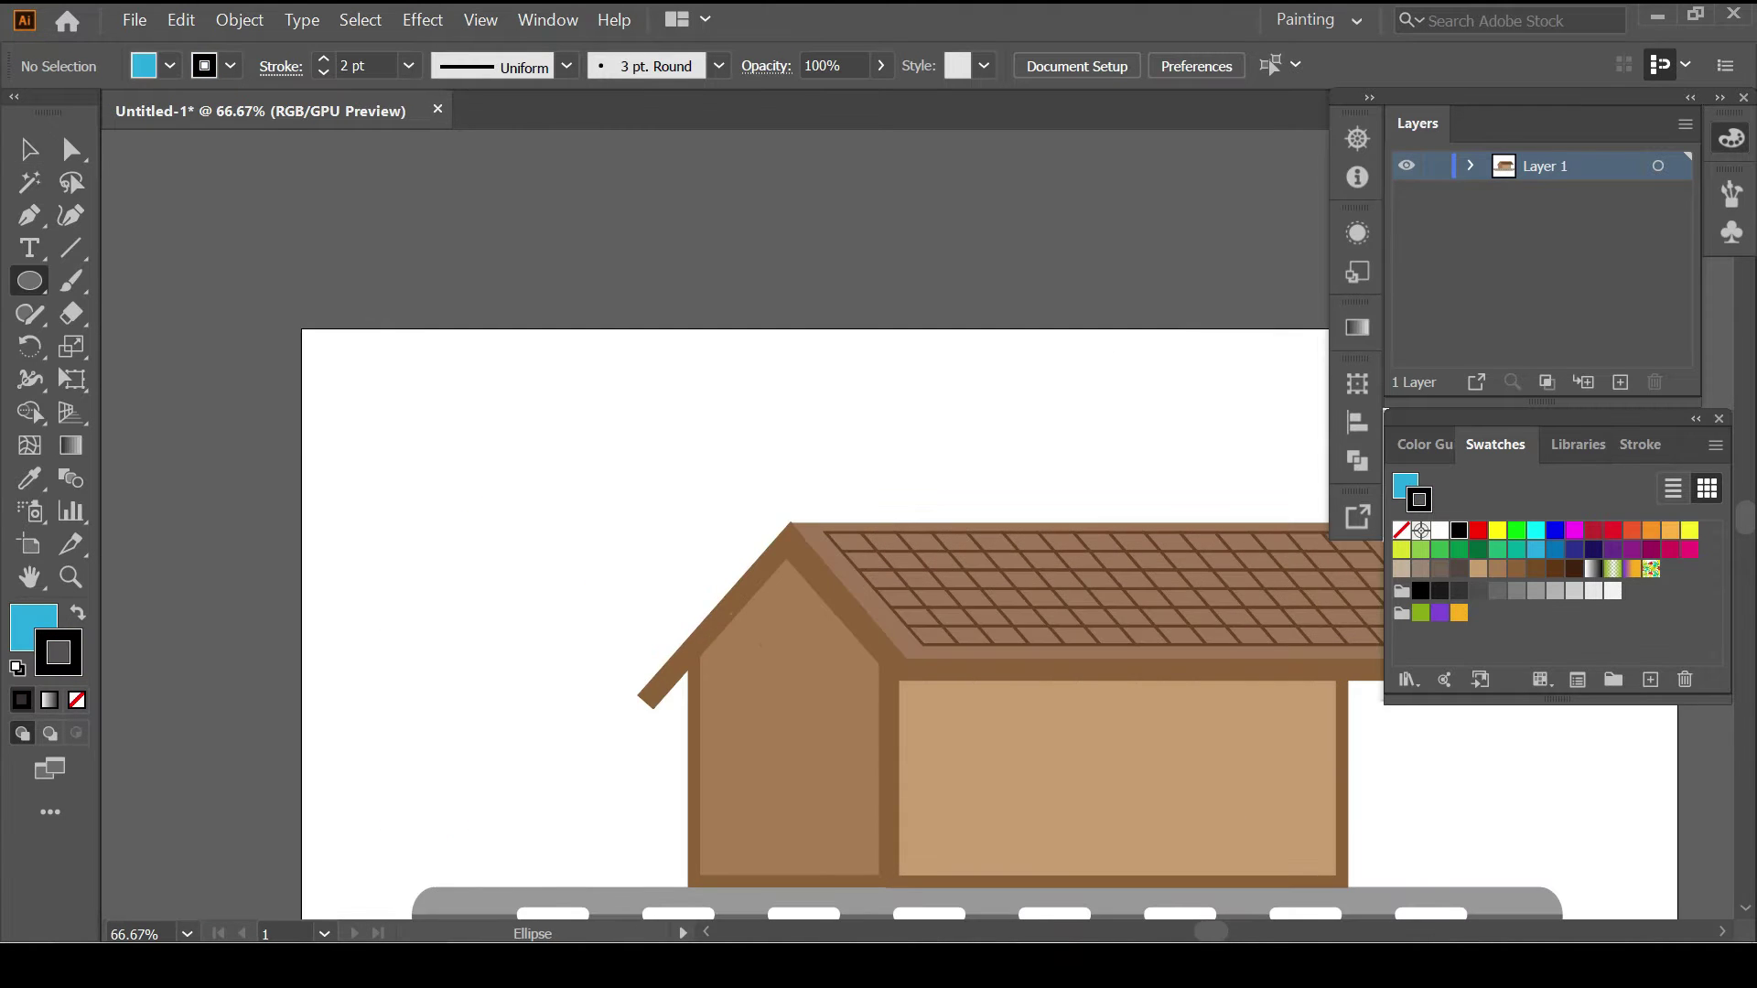
{"action": "left_click_drag", "start_coordinate": [374, 397], "coordinate": [500, 523]}
{"action": "key", "text": "a"}
{"action": "left_click", "coordinate": [500, 460]}
{"action": "key", "text": "Delete"}
{"action": "key", "text": "p"}
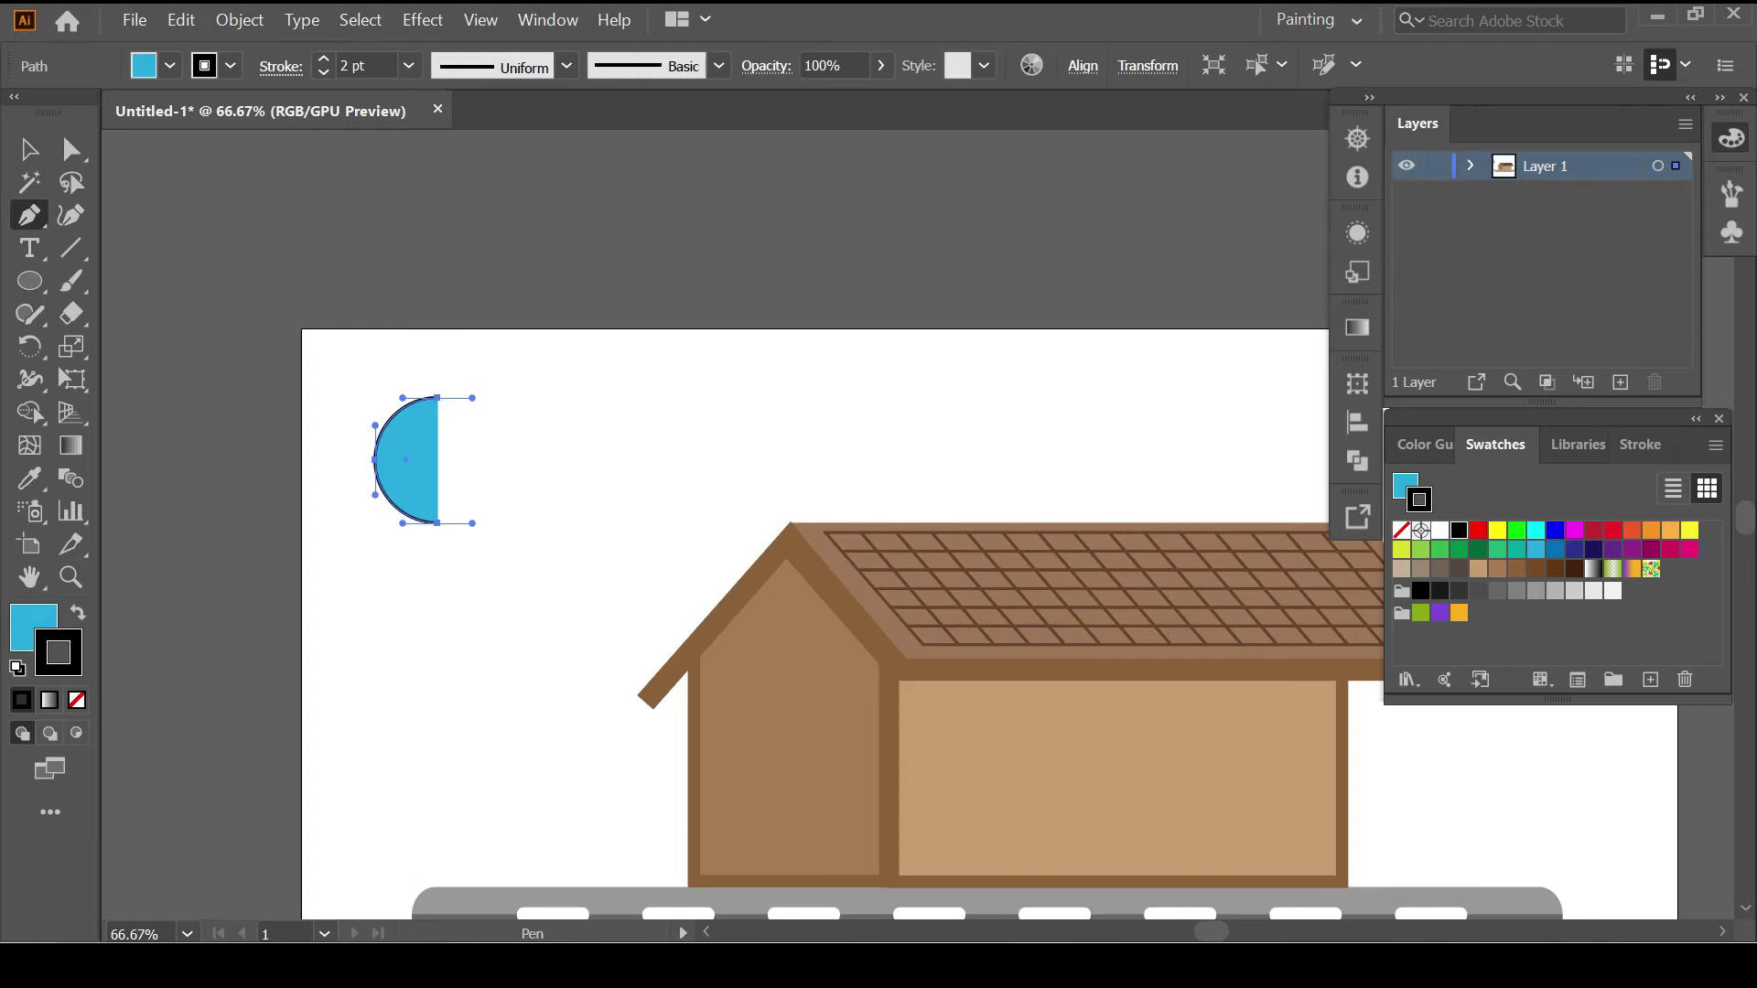
{"action": "key", "text": "ctrl+j"}
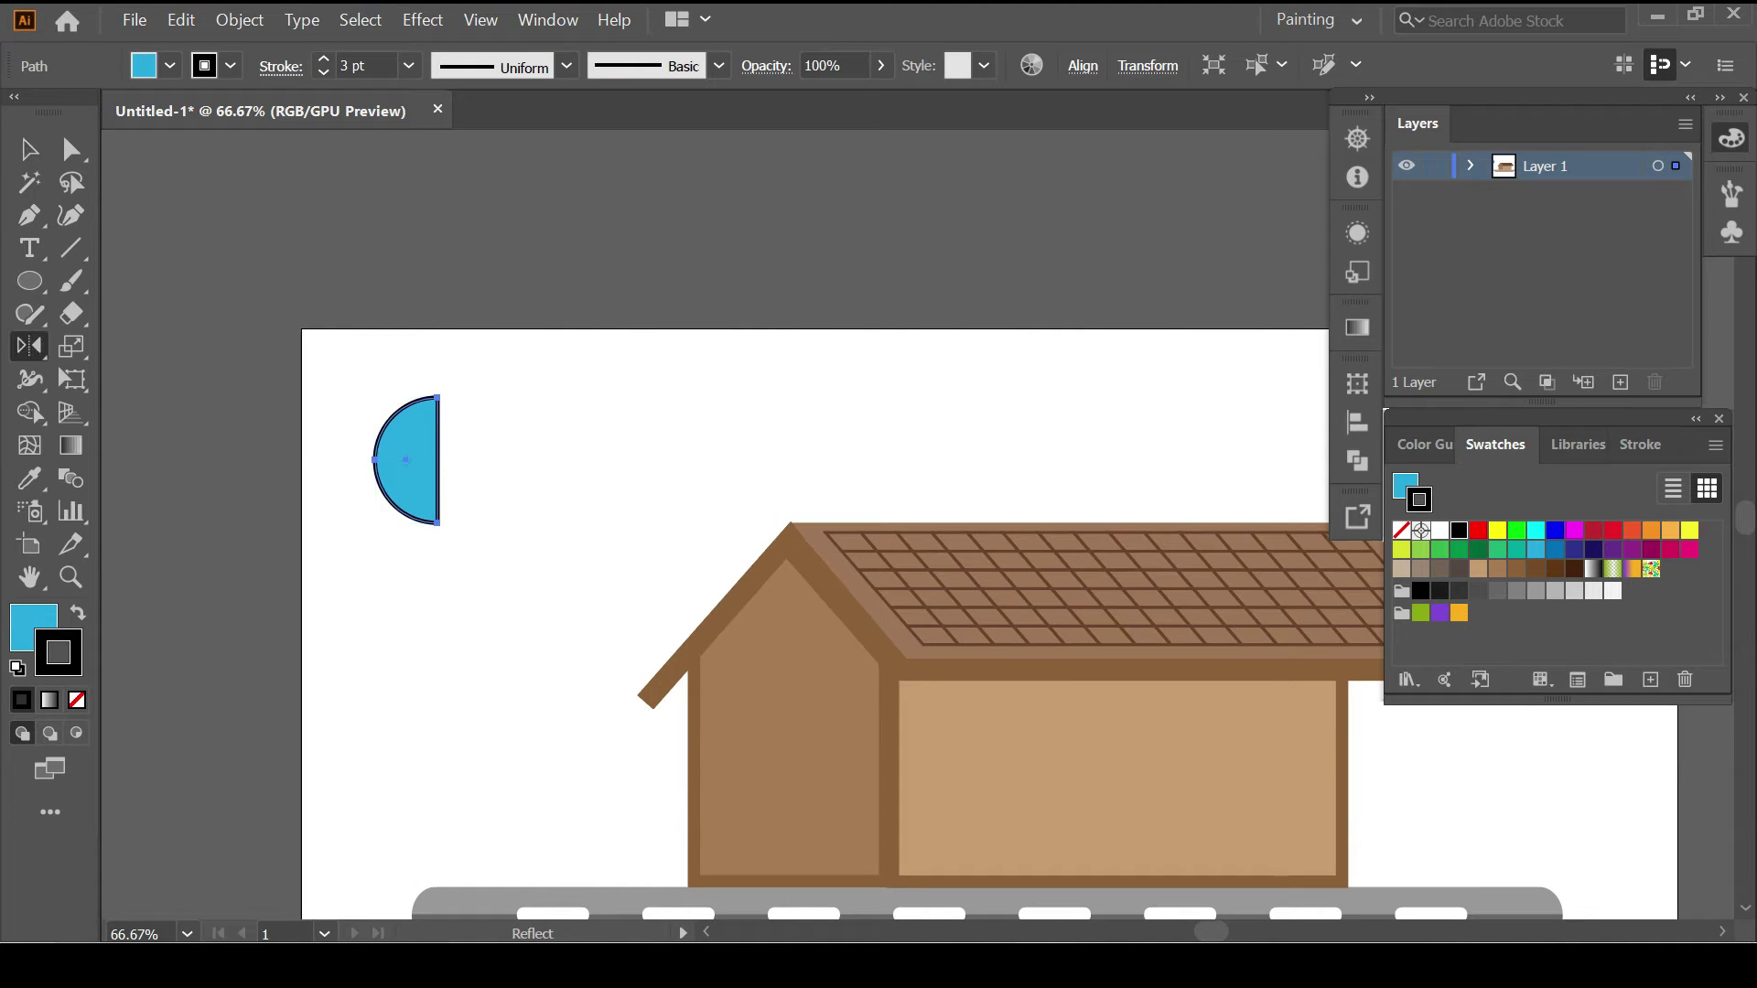
Reflect a copy of the half circle and give the right half a lighter cyan.
{"action": "left_click", "coordinate": [437, 459], "text": "alt"}
{"action": "left_click", "coordinate": [1121, 616]}
{"action": "left_click", "coordinate": [1165, 675]}
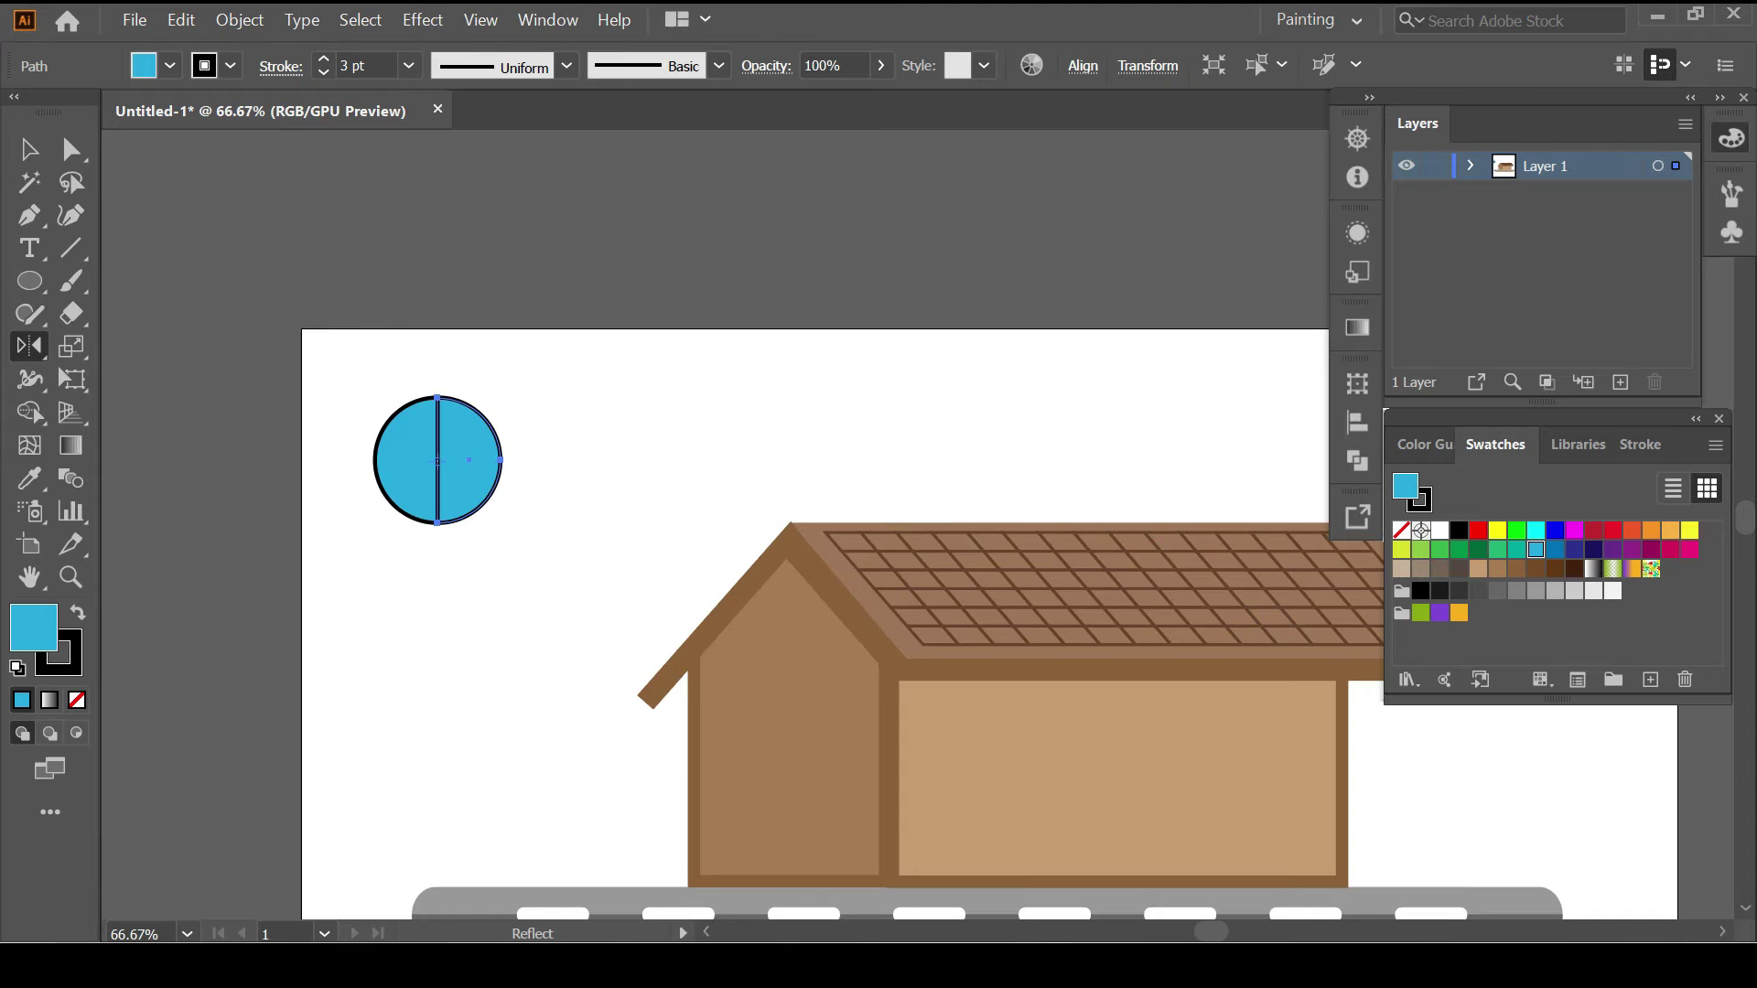
{"action": "double_click", "coordinate": [1404, 486]}
{"action": "left_click", "coordinate": [1694, 502]}
Group the two halves and place the round window on the gable.
{"action": "key", "text": "v"}
{"action": "right_click", "coordinate": [437, 472]}
{"action": "left_click", "coordinate": [485, 586]}
{"action": "mouse_move", "coordinate": [438, 398]}
{"action": "left_mouse_down"}
{"action": "mouse_move", "coordinate": [788, 528]}
{"action": "mouse_move", "coordinate": [732, 483]}
{"action": "left_mouse_up"}
{"action": "key", "text": "ctrl+shift+a"}
{"action": "key", "text": "ctrl+1"}
{"action": "key", "text": "ctrl+shift+a"}
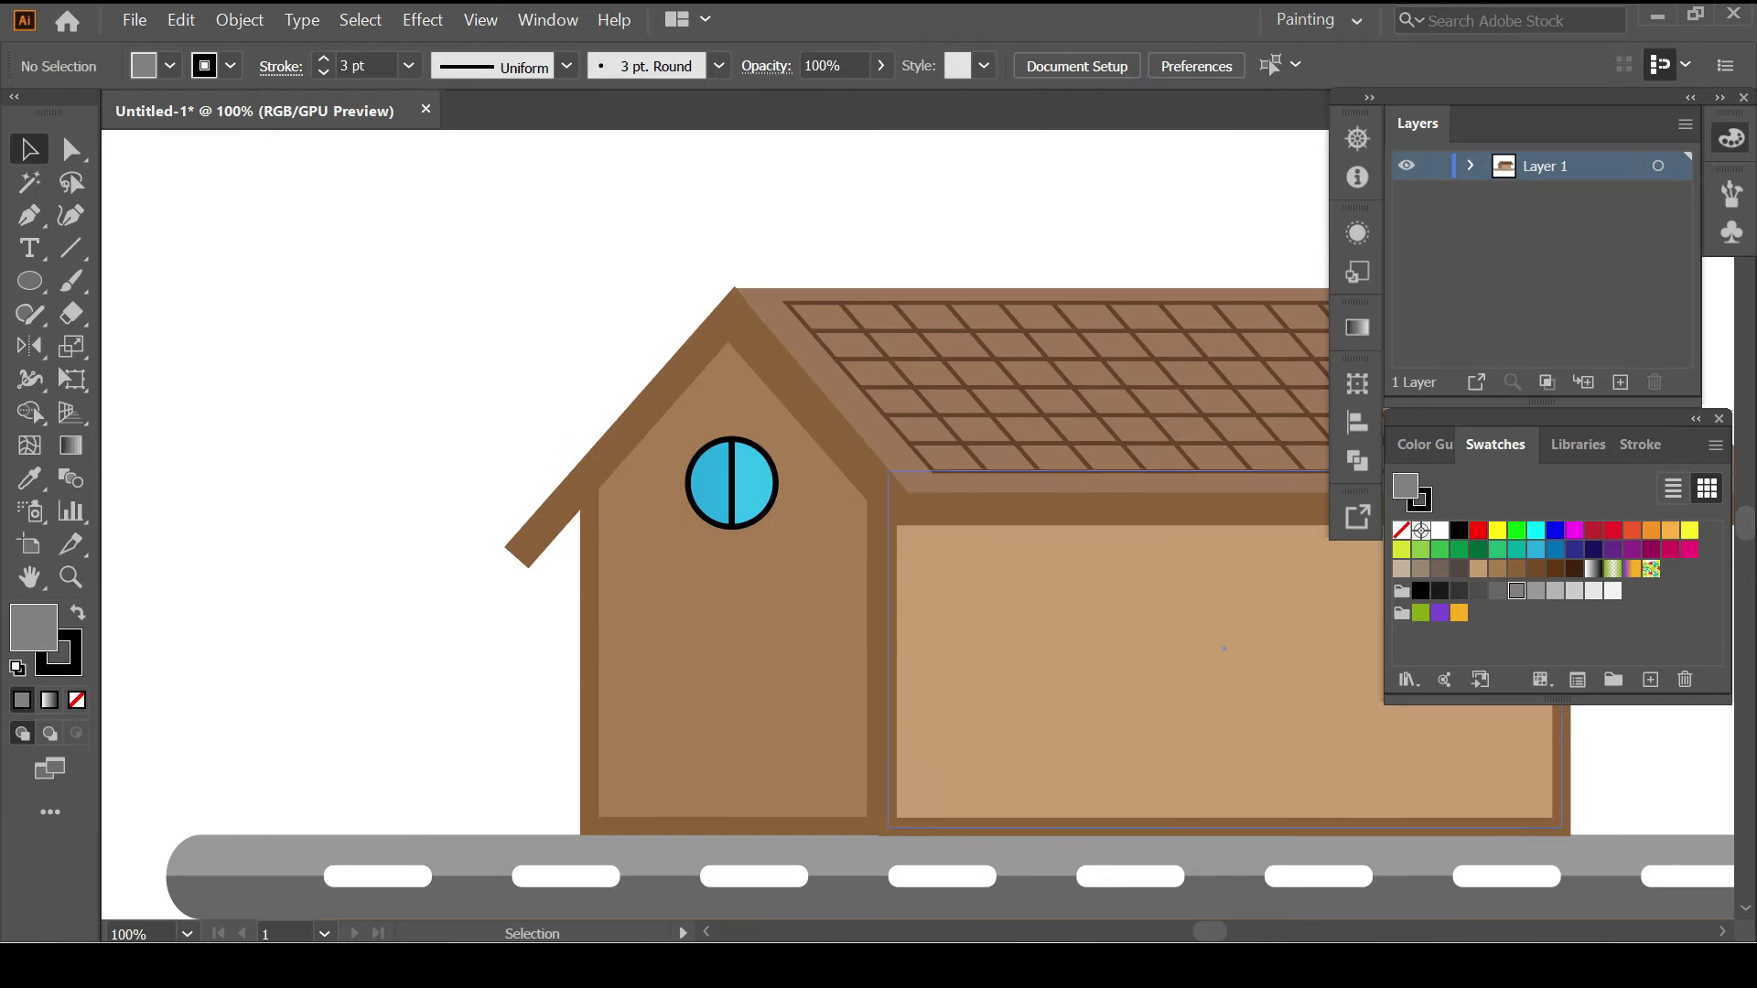
Draw two grey frame bars with a light grey pane between them on the gable.
{"action": "left_click_drag", "start_coordinate": [776, 595], "coordinate": [800, 601]}
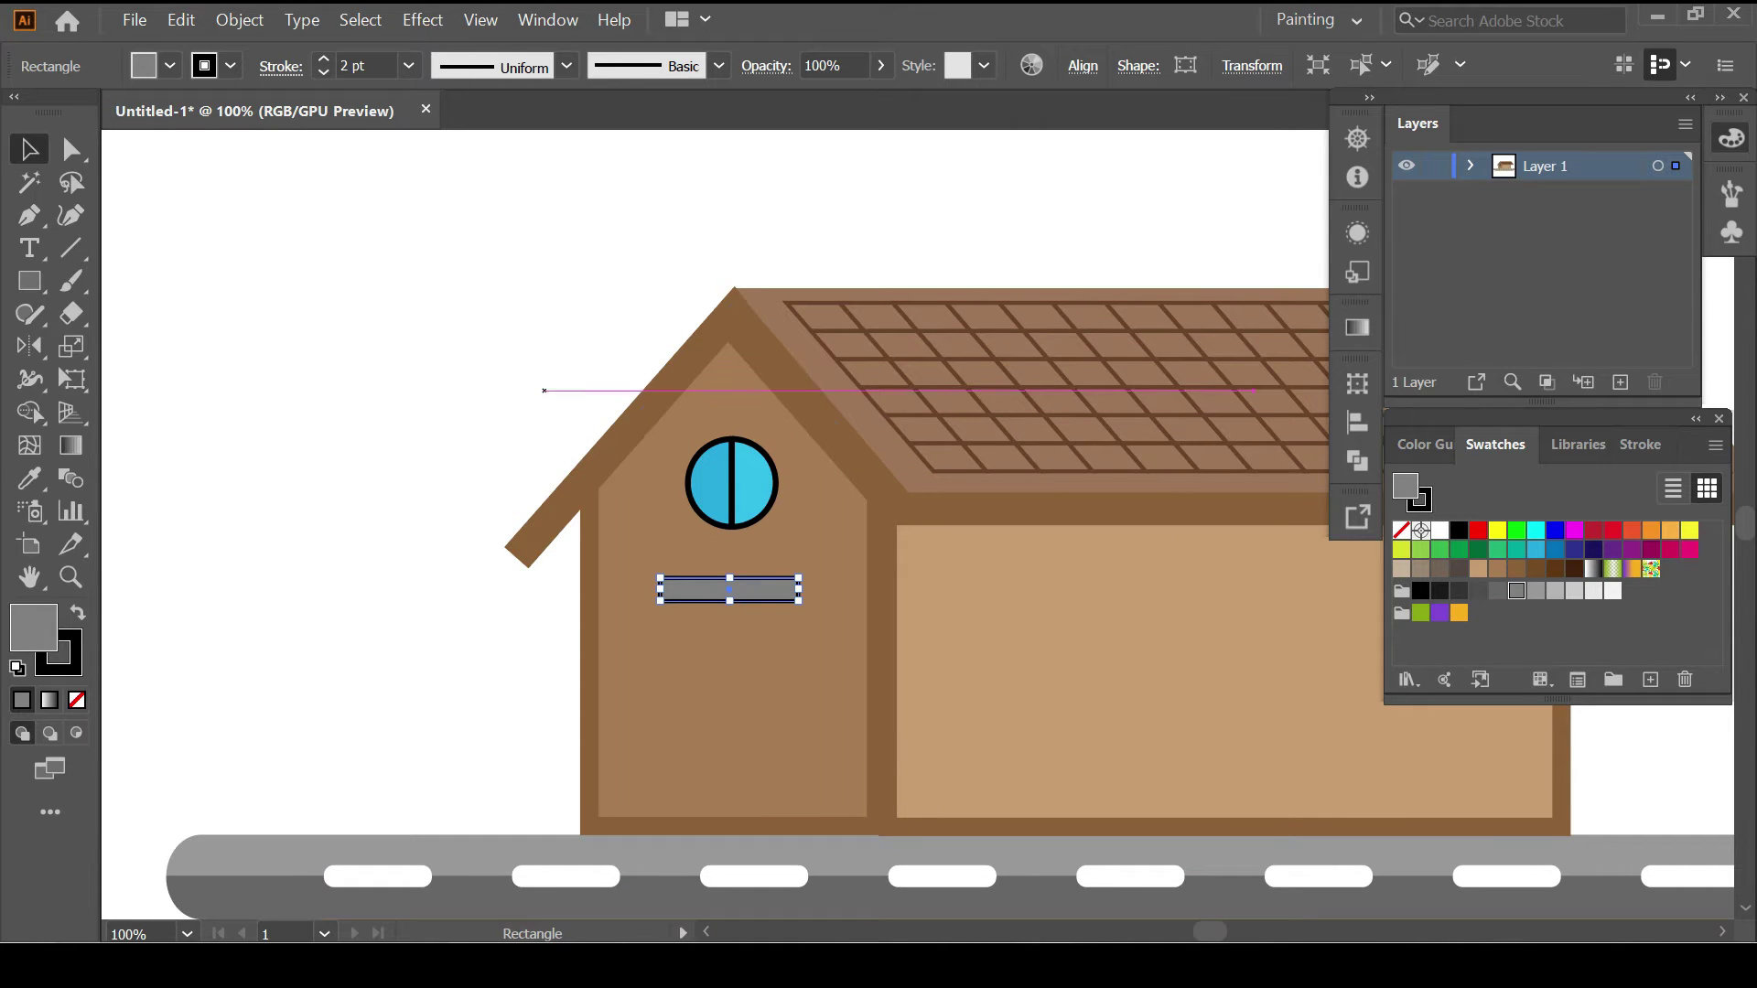
{"action": "left_click_drag", "start_coordinate": [715, 736], "coordinate": [726, 738]}
{"action": "key", "text": "ctrl+shift+a"}
{"action": "key", "text": "ctrl+plus"}
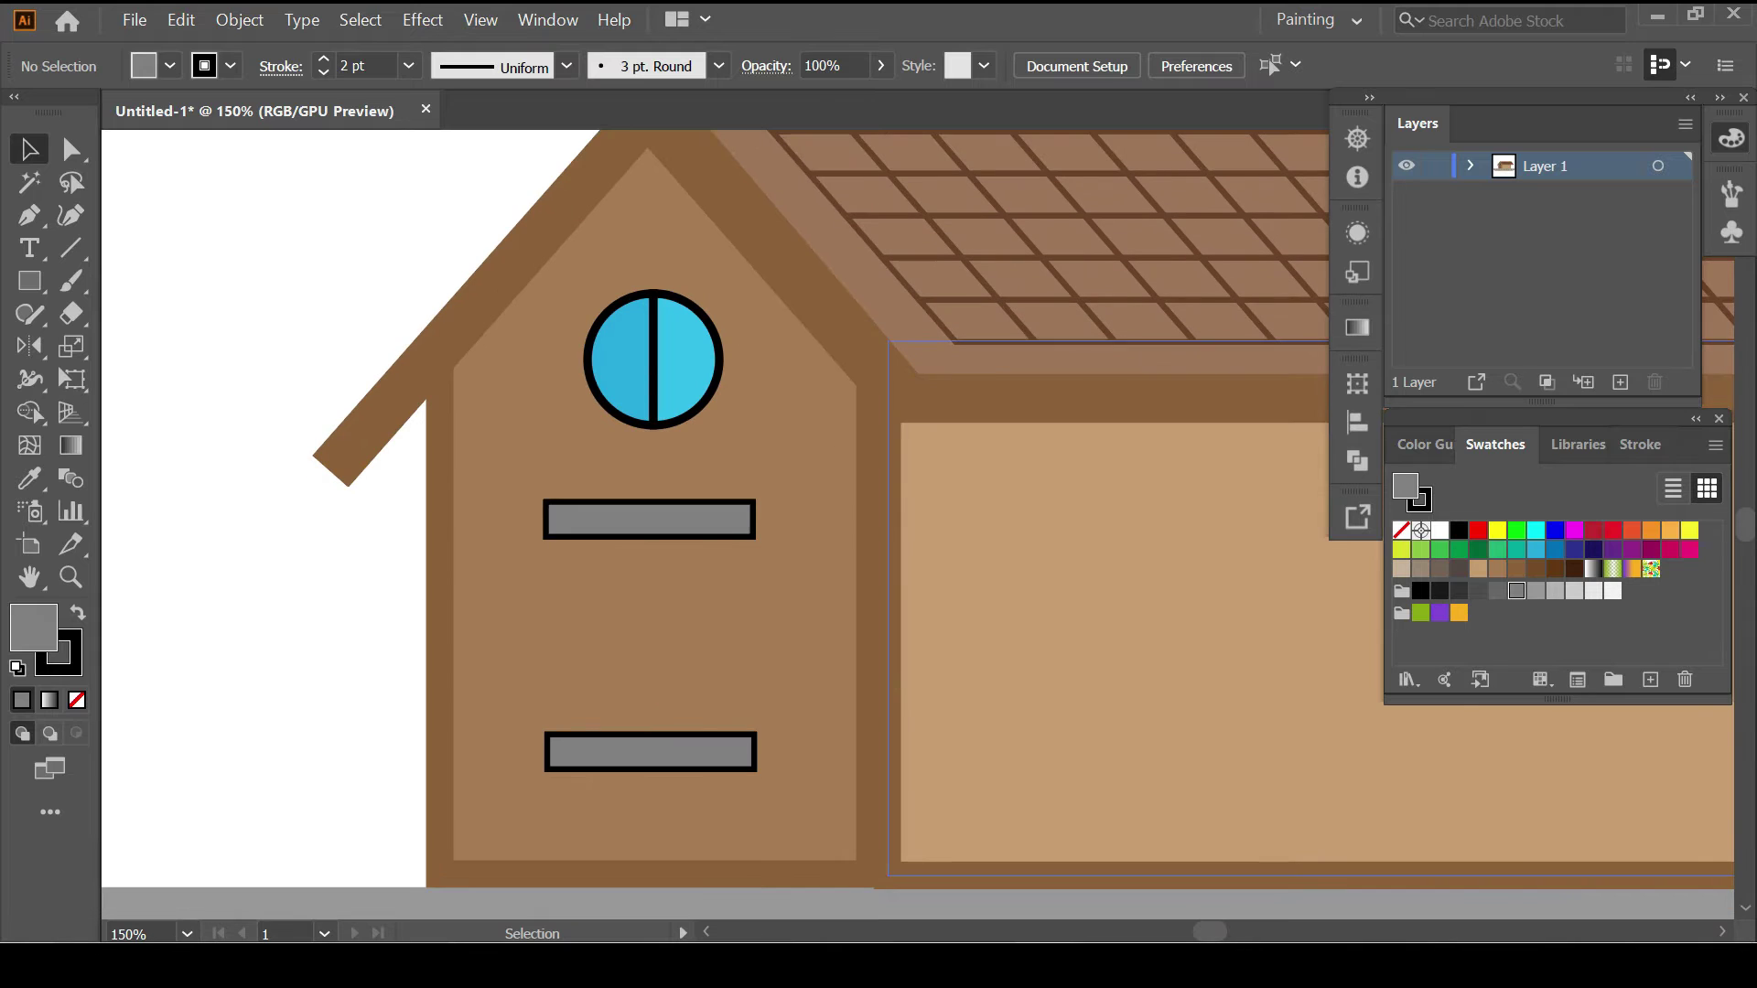
{"action": "left_click_drag", "start_coordinate": [651, 693], "coordinate": [731, 733]}
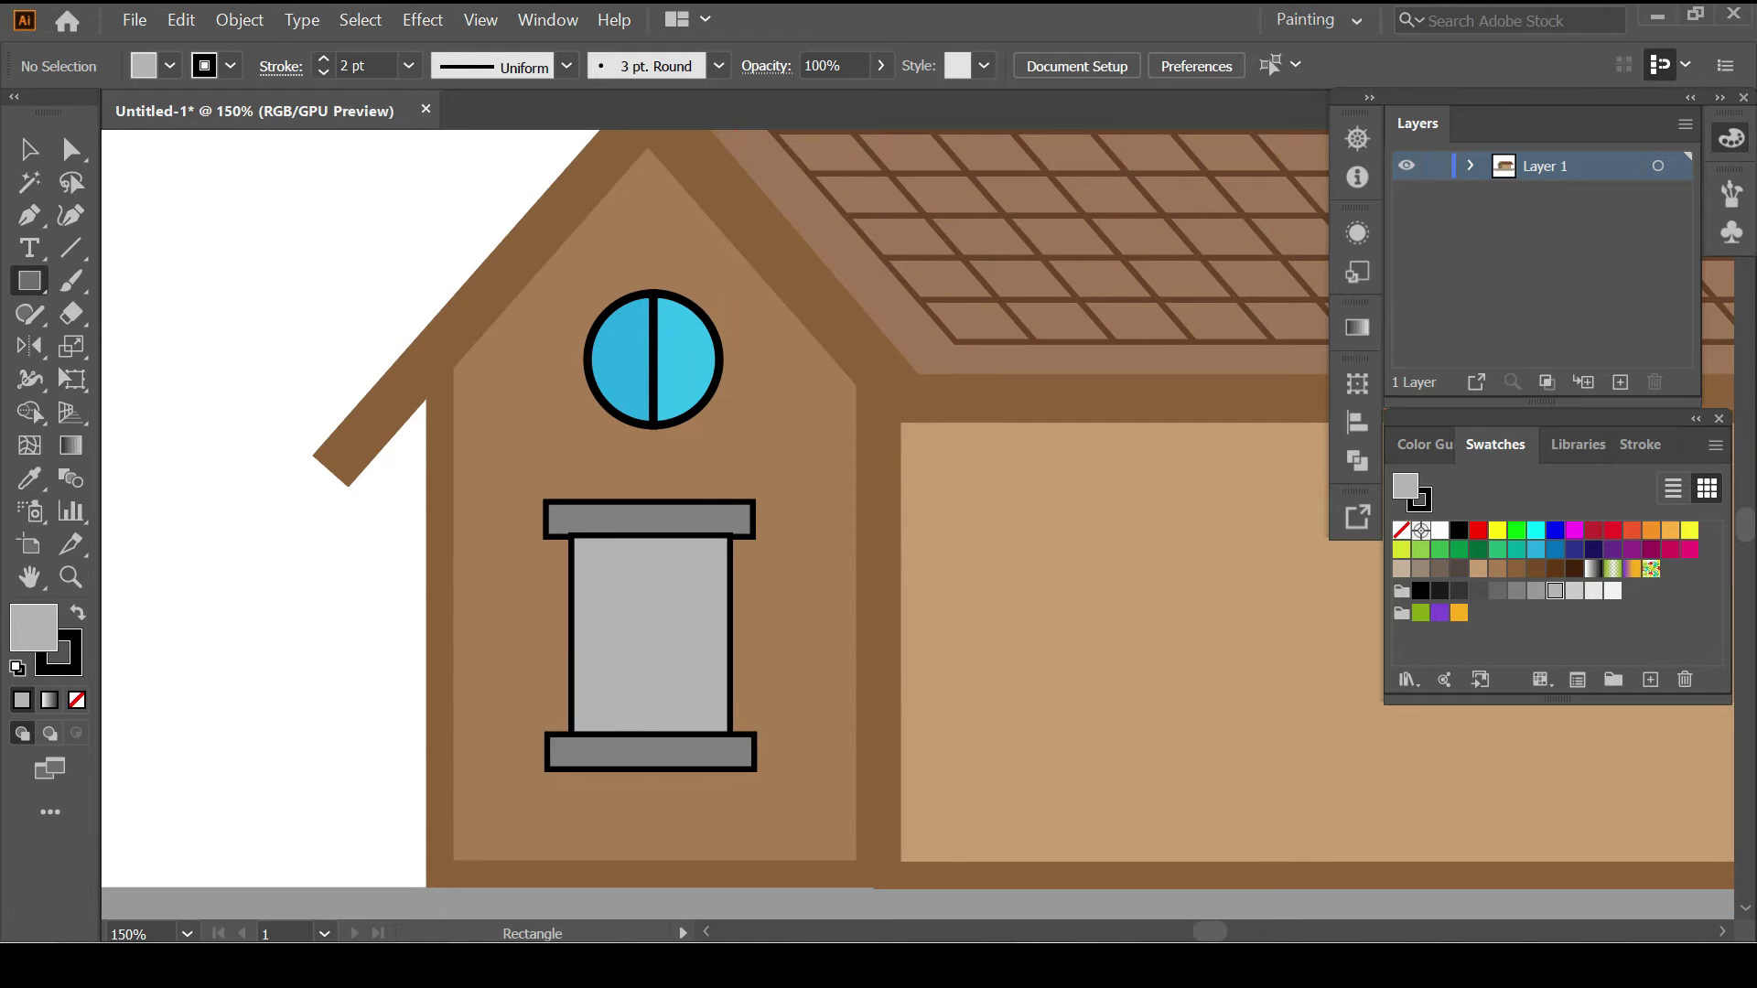
{"action": "key", "text": "v"}
{"action": "key", "text": "ctrl+shift+a"}
{"action": "key", "text": "ctrl+plus"}
Draw a cyan glass rectangle inside the gable window frame.
{"action": "left_click", "coordinate": [650, 634]}
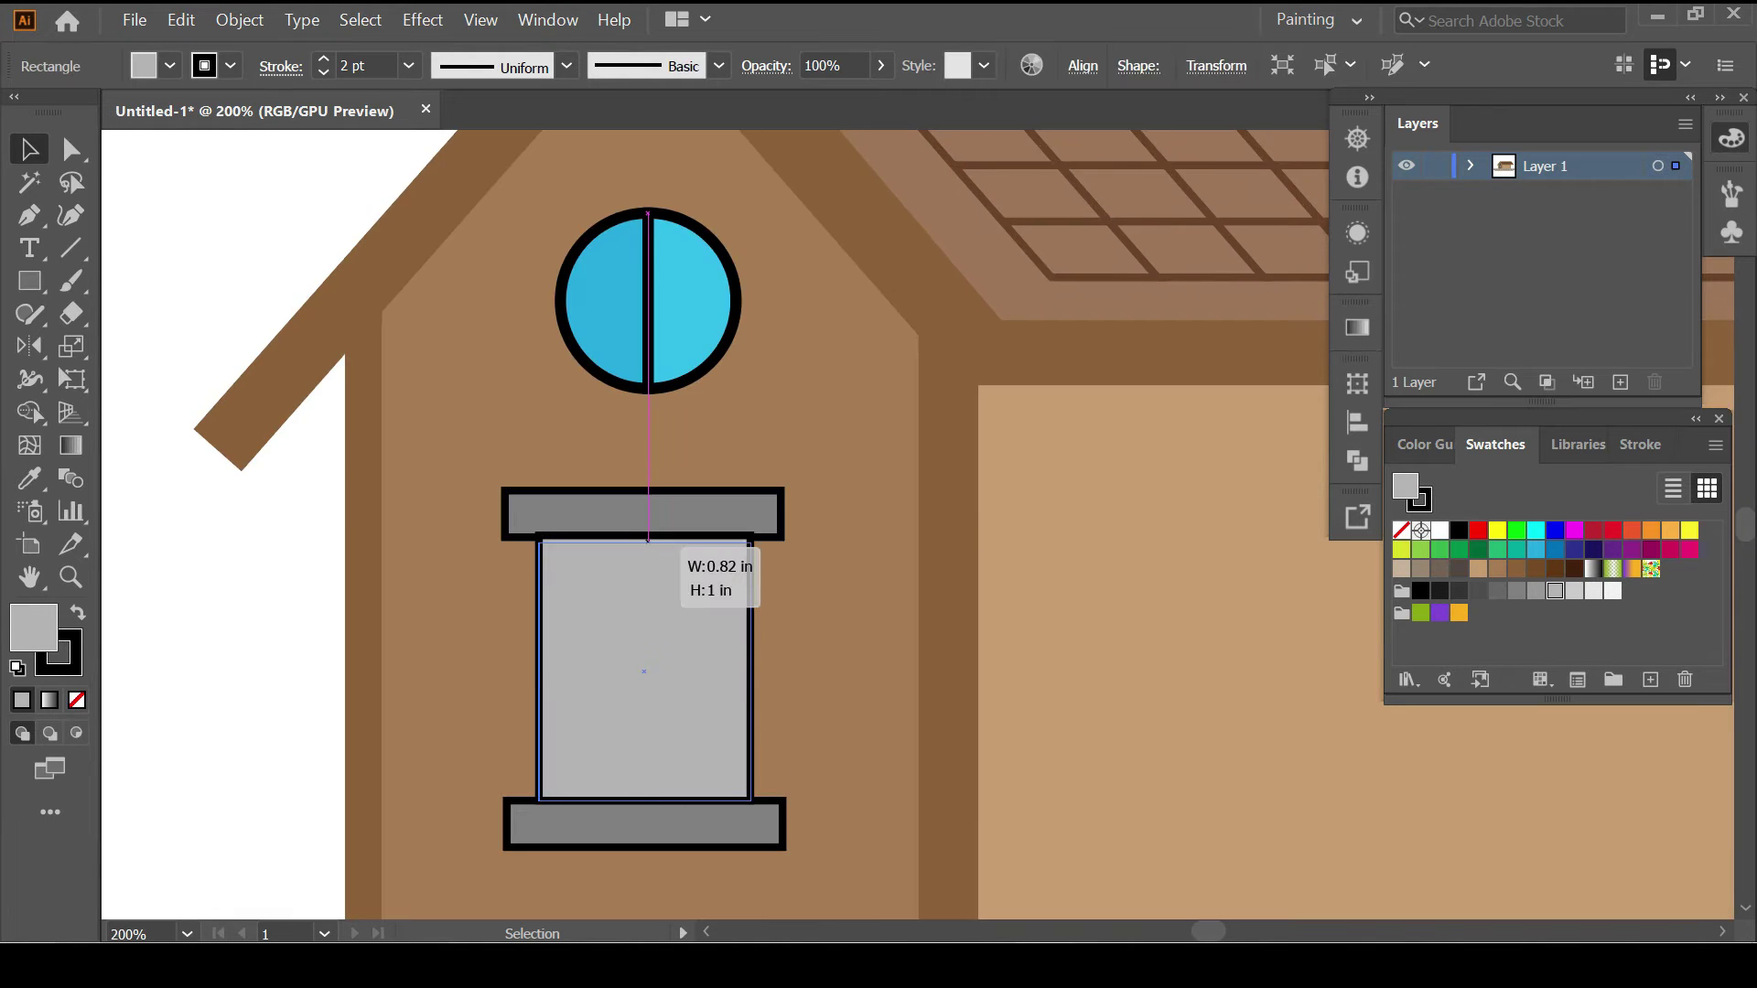
{"action": "key", "text": "ctrl+shift+a"}
{"action": "key", "text": "ctrl+1"}
{"action": "left_click", "coordinate": [1535, 549]}
{"action": "scroll", "coordinate": [569, 665], "scroll_direction": "up", "scroll_amount": 2}
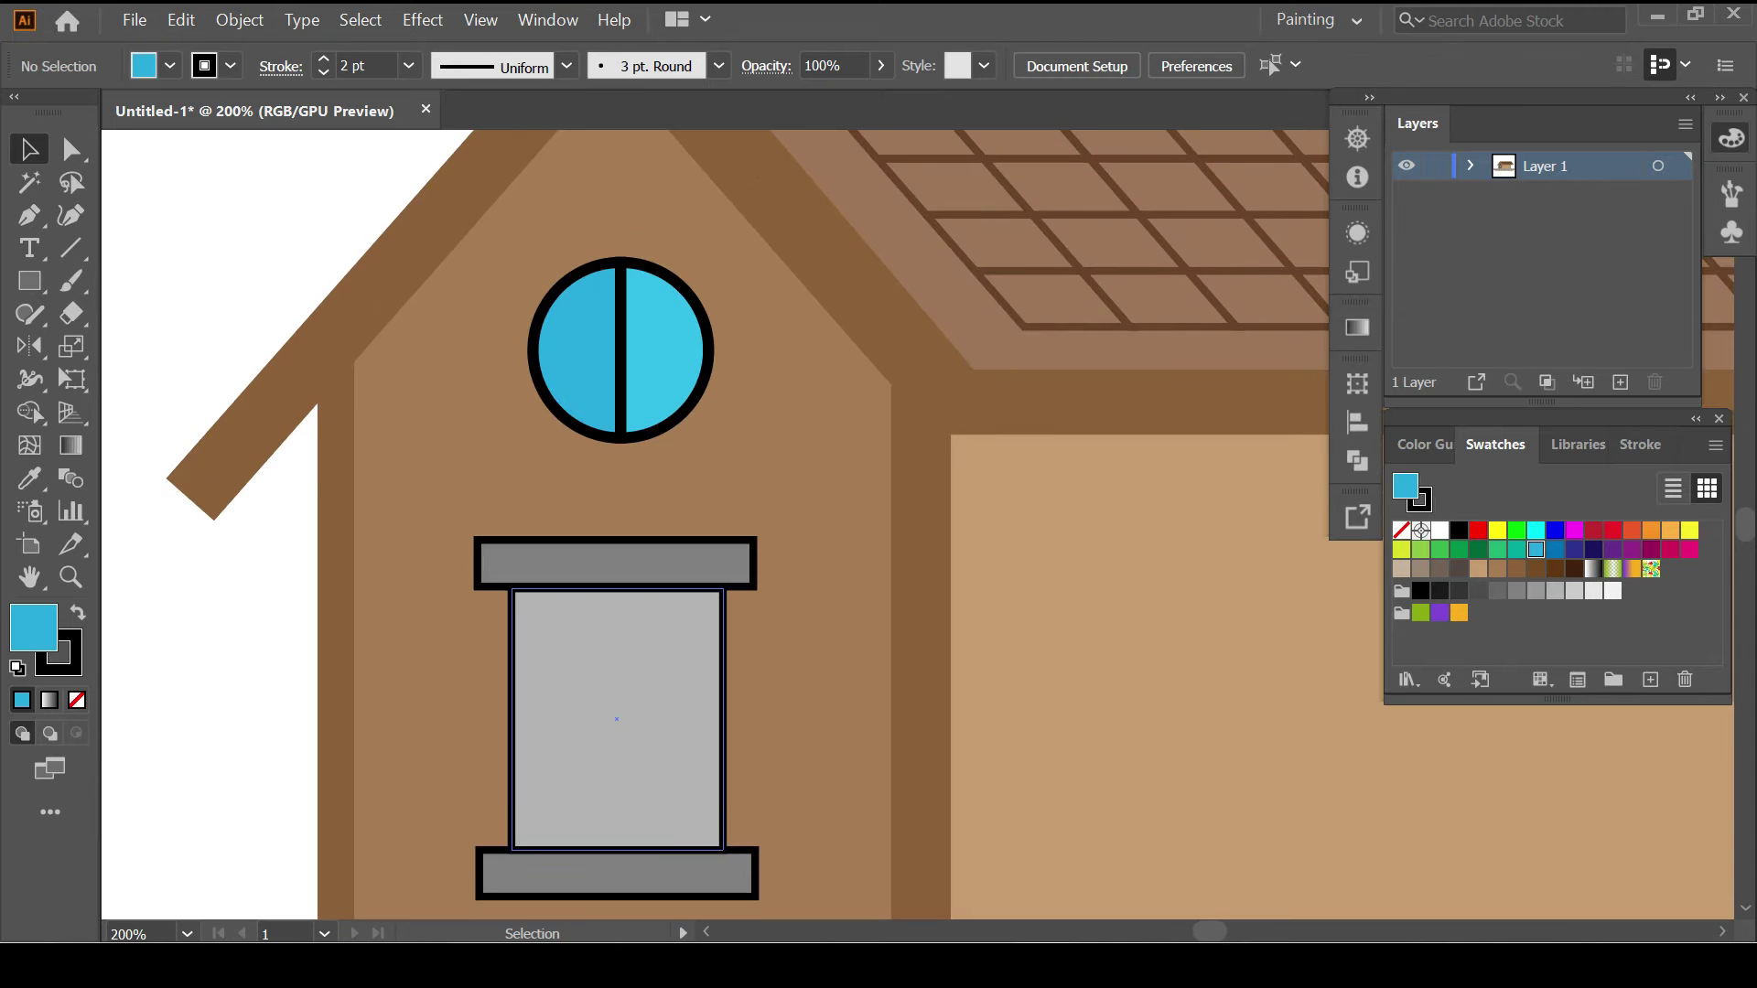
{"action": "key", "text": "m"}
{"action": "left_click_drag", "start_coordinate": [545, 617], "coordinate": [687, 817]}
Split the cyan glass into a 2×2 grid of four panes.
{"action": "left_click", "coordinate": [239, 19]}
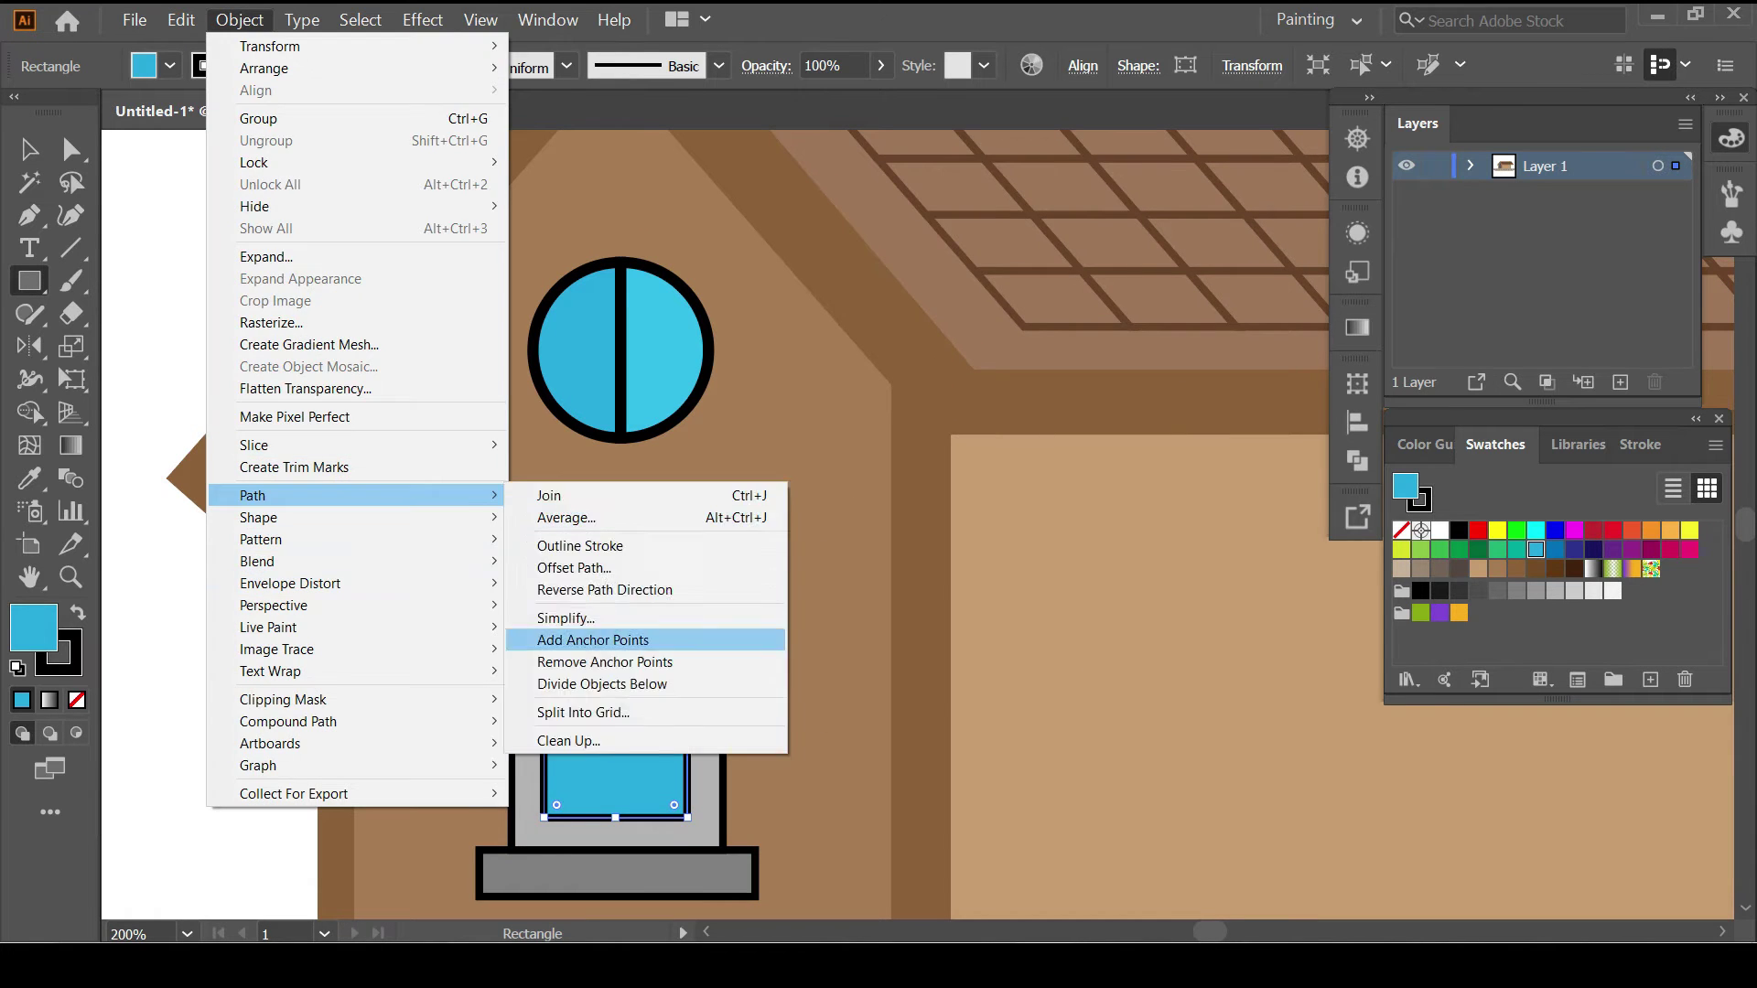
{"action": "left_click", "coordinate": [585, 700]}
{"action": "type", "text": "2"}
{"action": "key", "text": "Tab"}
{"action": "type", "text": "2"}
{"action": "key", "text": "Return"}
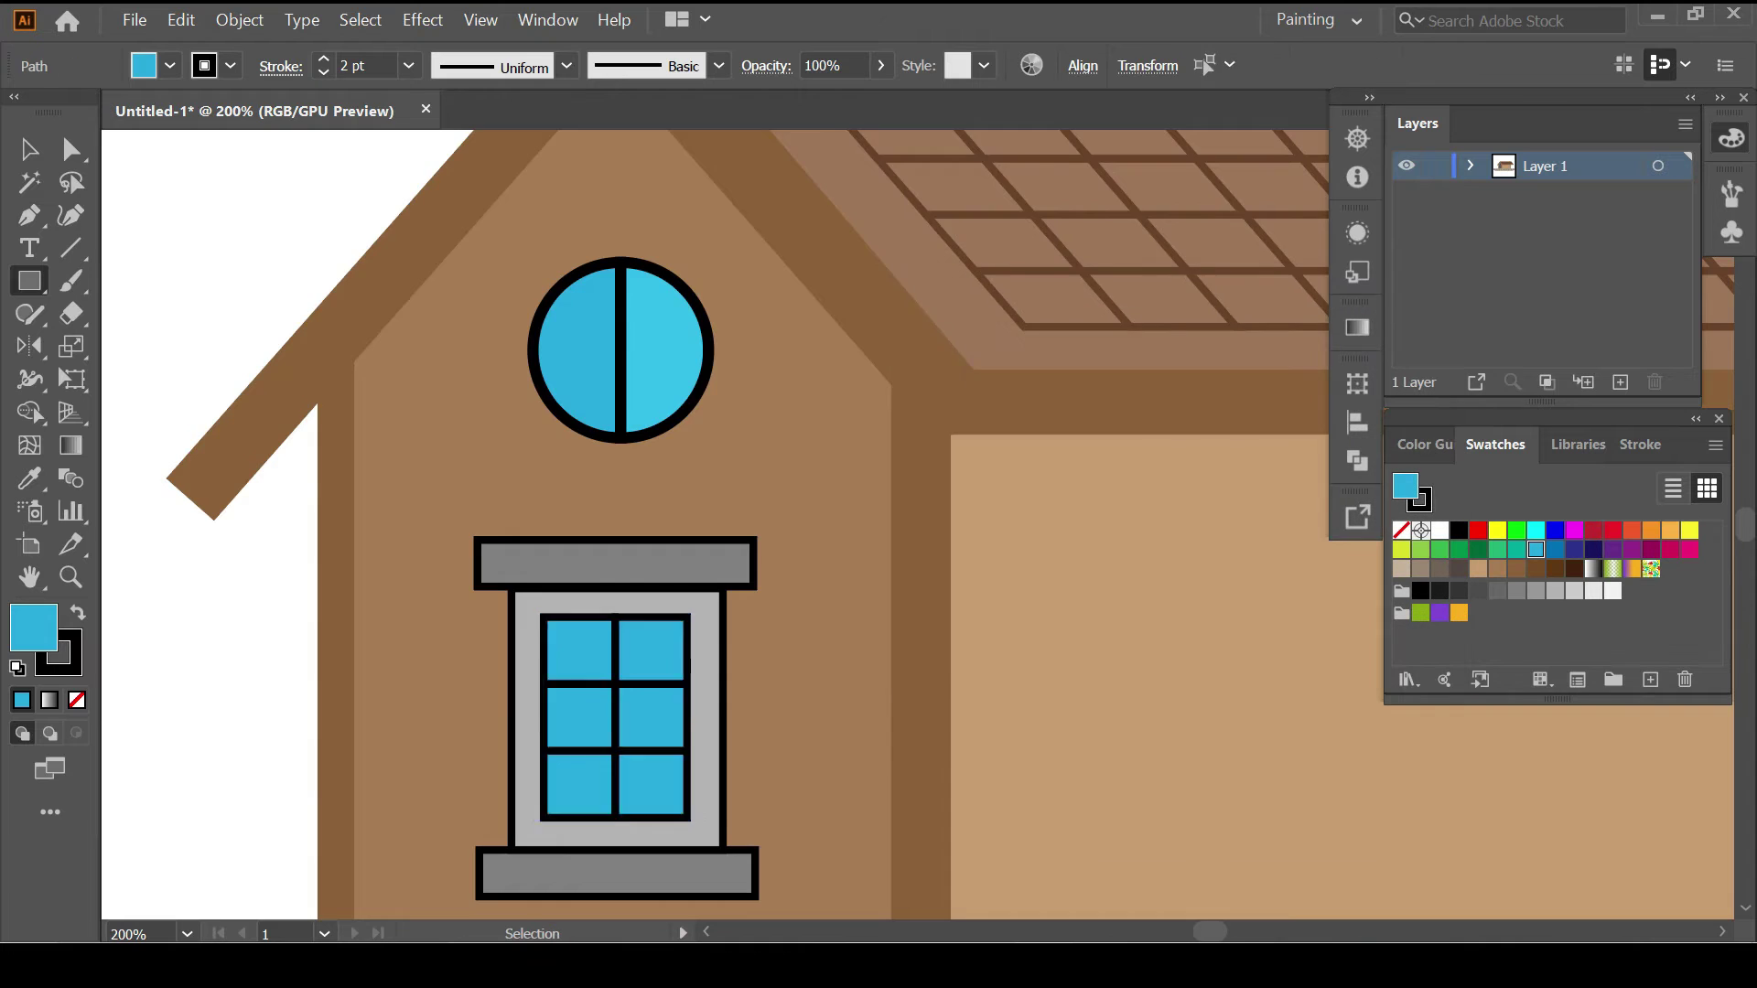
Place a copy of the finished gable window on the front wall.
{"action": "key", "text": "ctrl+shift+a"}
{"action": "scroll", "coordinate": [1029, 698], "scroll_direction": "down", "scroll_amount": 3}
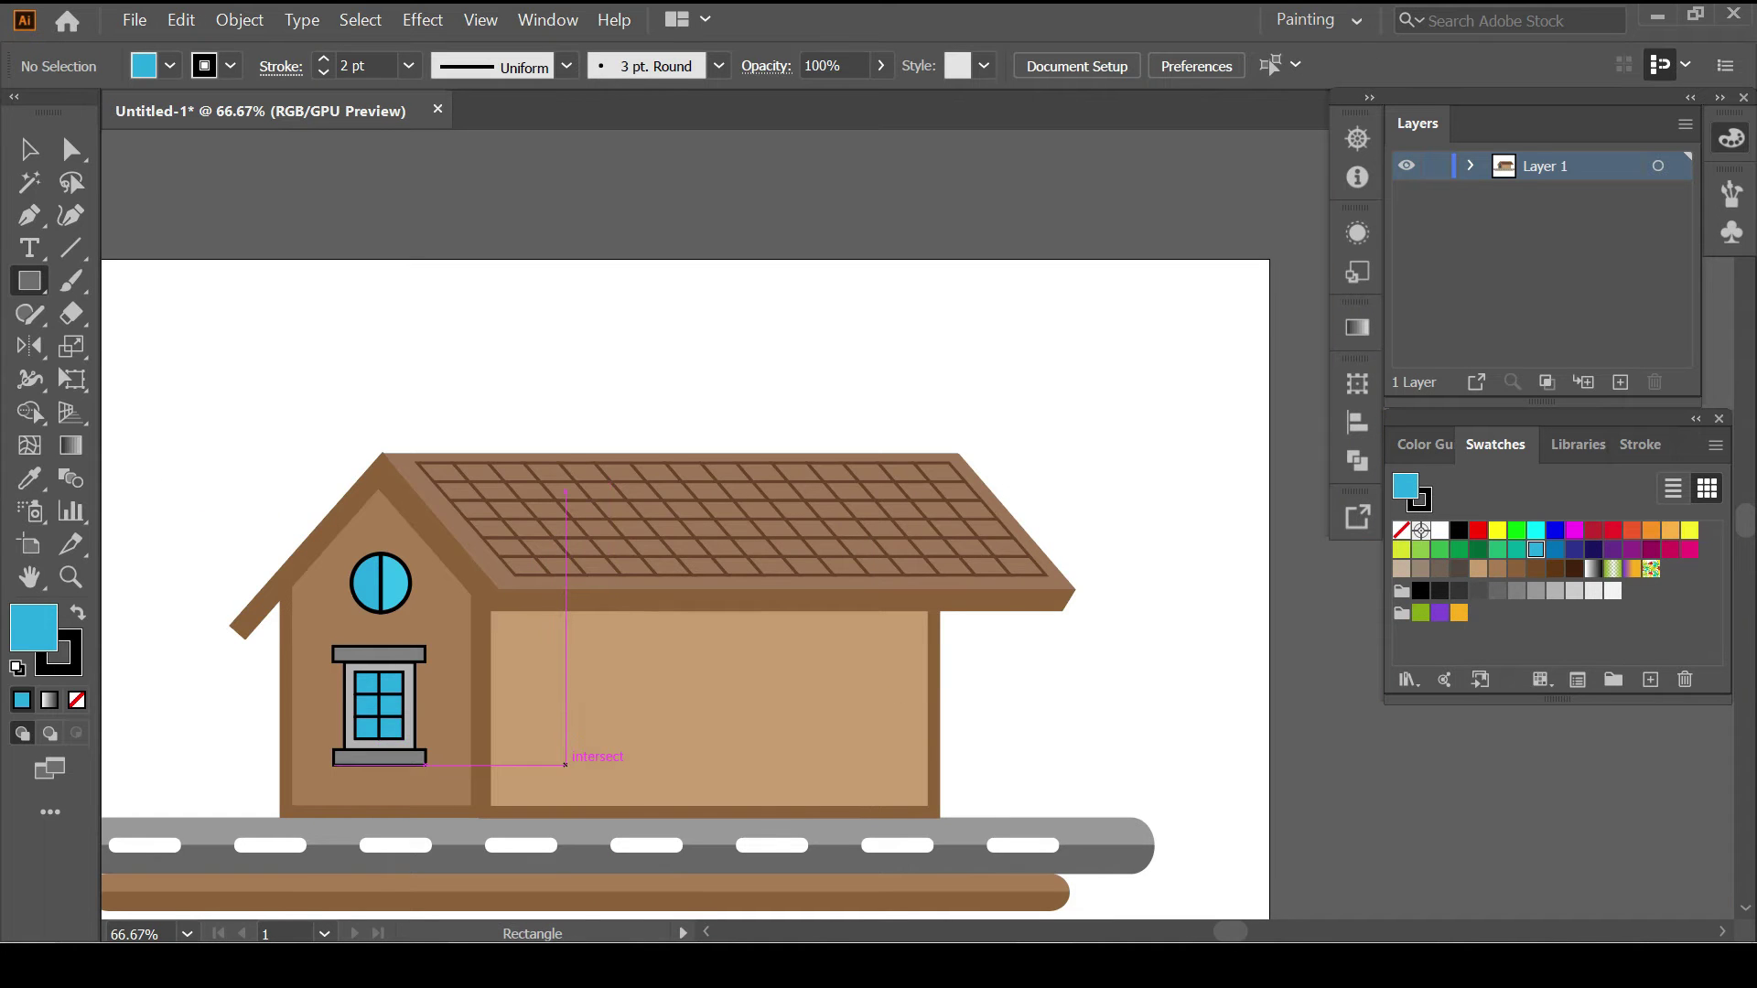
{"action": "scroll", "coordinate": [368, 711], "scroll_direction": "up", "scroll_amount": 2}
{"action": "key", "text": "v"}
{"action": "left_click", "coordinate": [389, 585]}
{"action": "left_click", "coordinate": [313, 696], "text": "shift"}
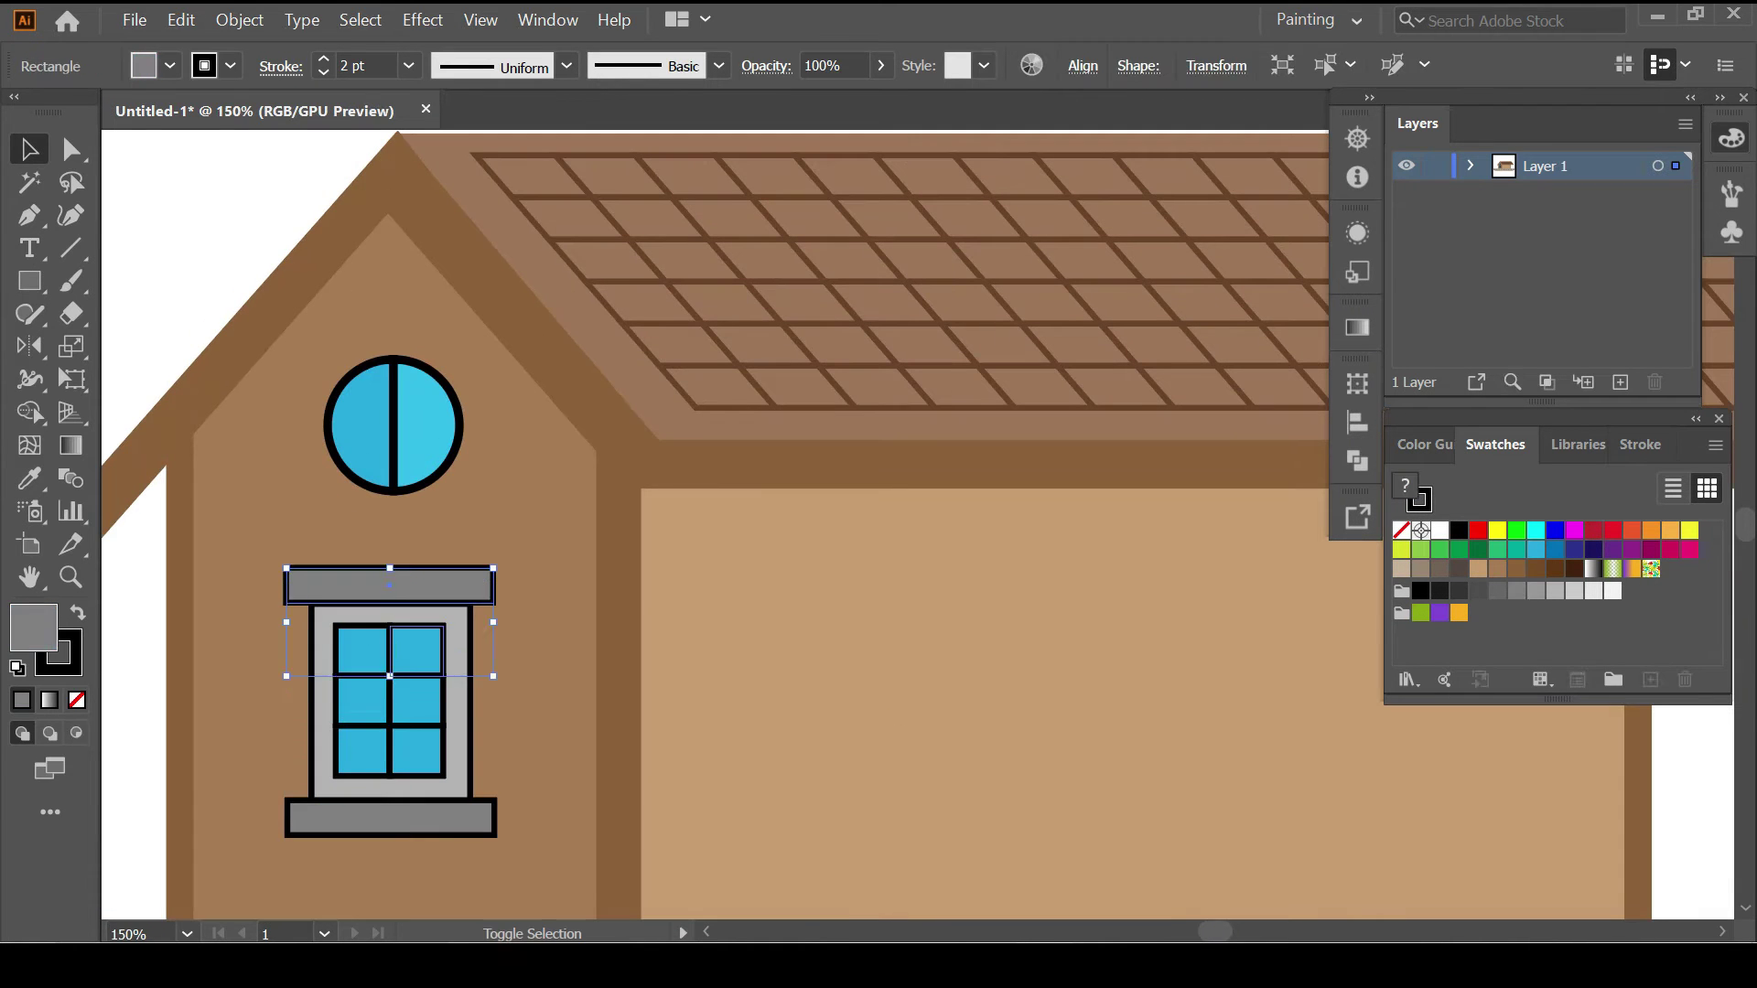
{"action": "scroll", "coordinate": [481, 443], "scroll_direction": "down", "scroll_amount": 3}
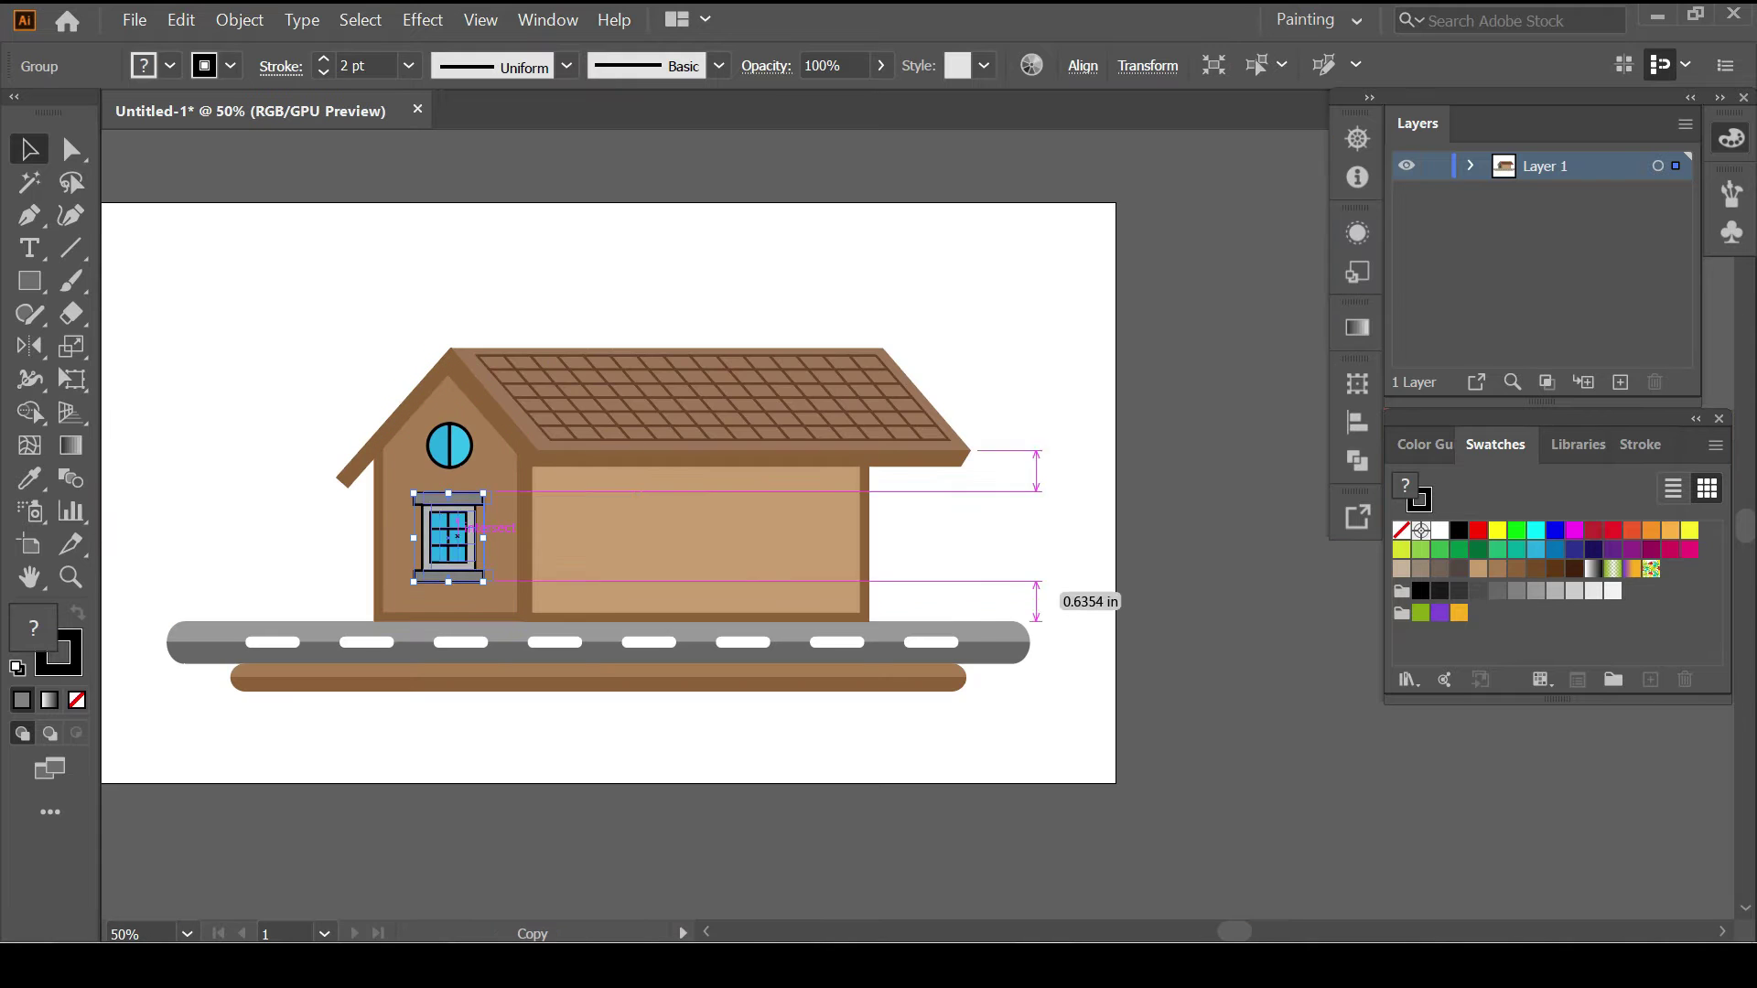
{"action": "scroll", "coordinate": [612, 538], "scroll_direction": "up", "scroll_amount": 2}
{"action": "mouse_move", "coordinate": [451, 530]}
{"action": "left_mouse_down"}
{"action": "mouse_move", "coordinate": [604, 533]}
{"action": "mouse_move", "coordinate": [588, 473]}
{"action": "left_mouse_up"}
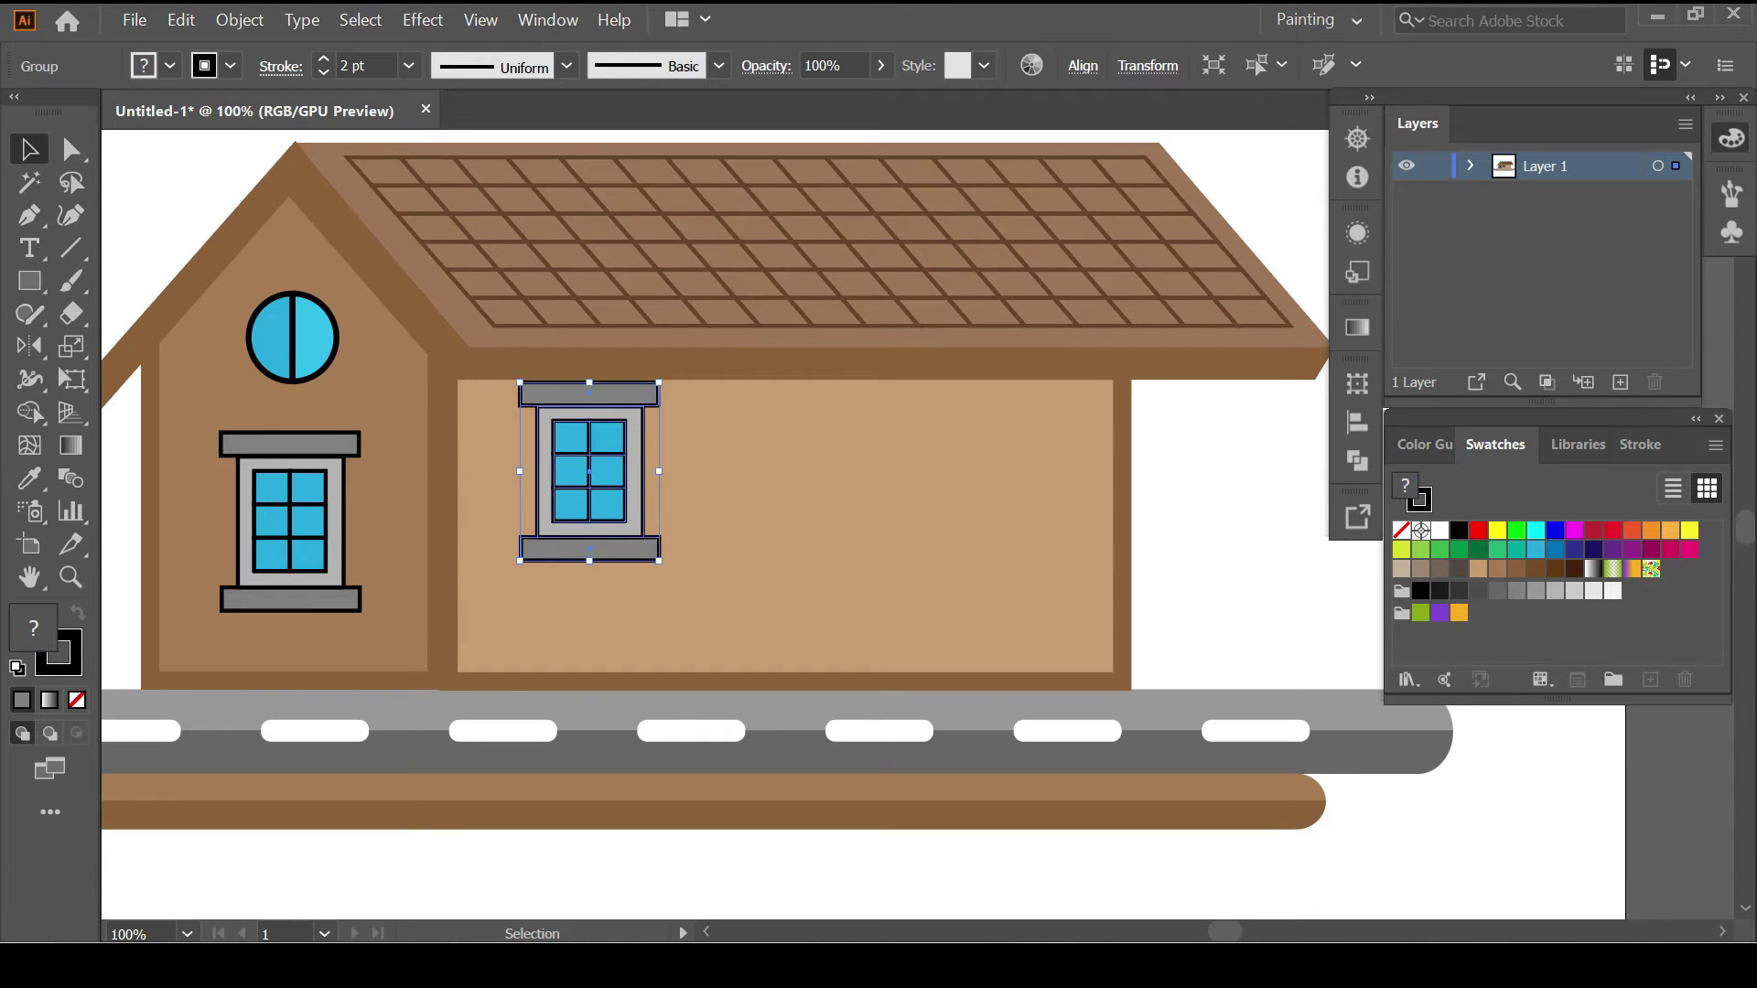
Mirror a window copy to the wall's right side and draw the orange door.
{"action": "key", "text": "o"}
{"action": "left_click", "coordinate": [801, 469], "text": "alt"}
{"action": "left_click", "coordinate": [1171, 680]}
{"action": "key", "text": "ctrl+shift+a"}
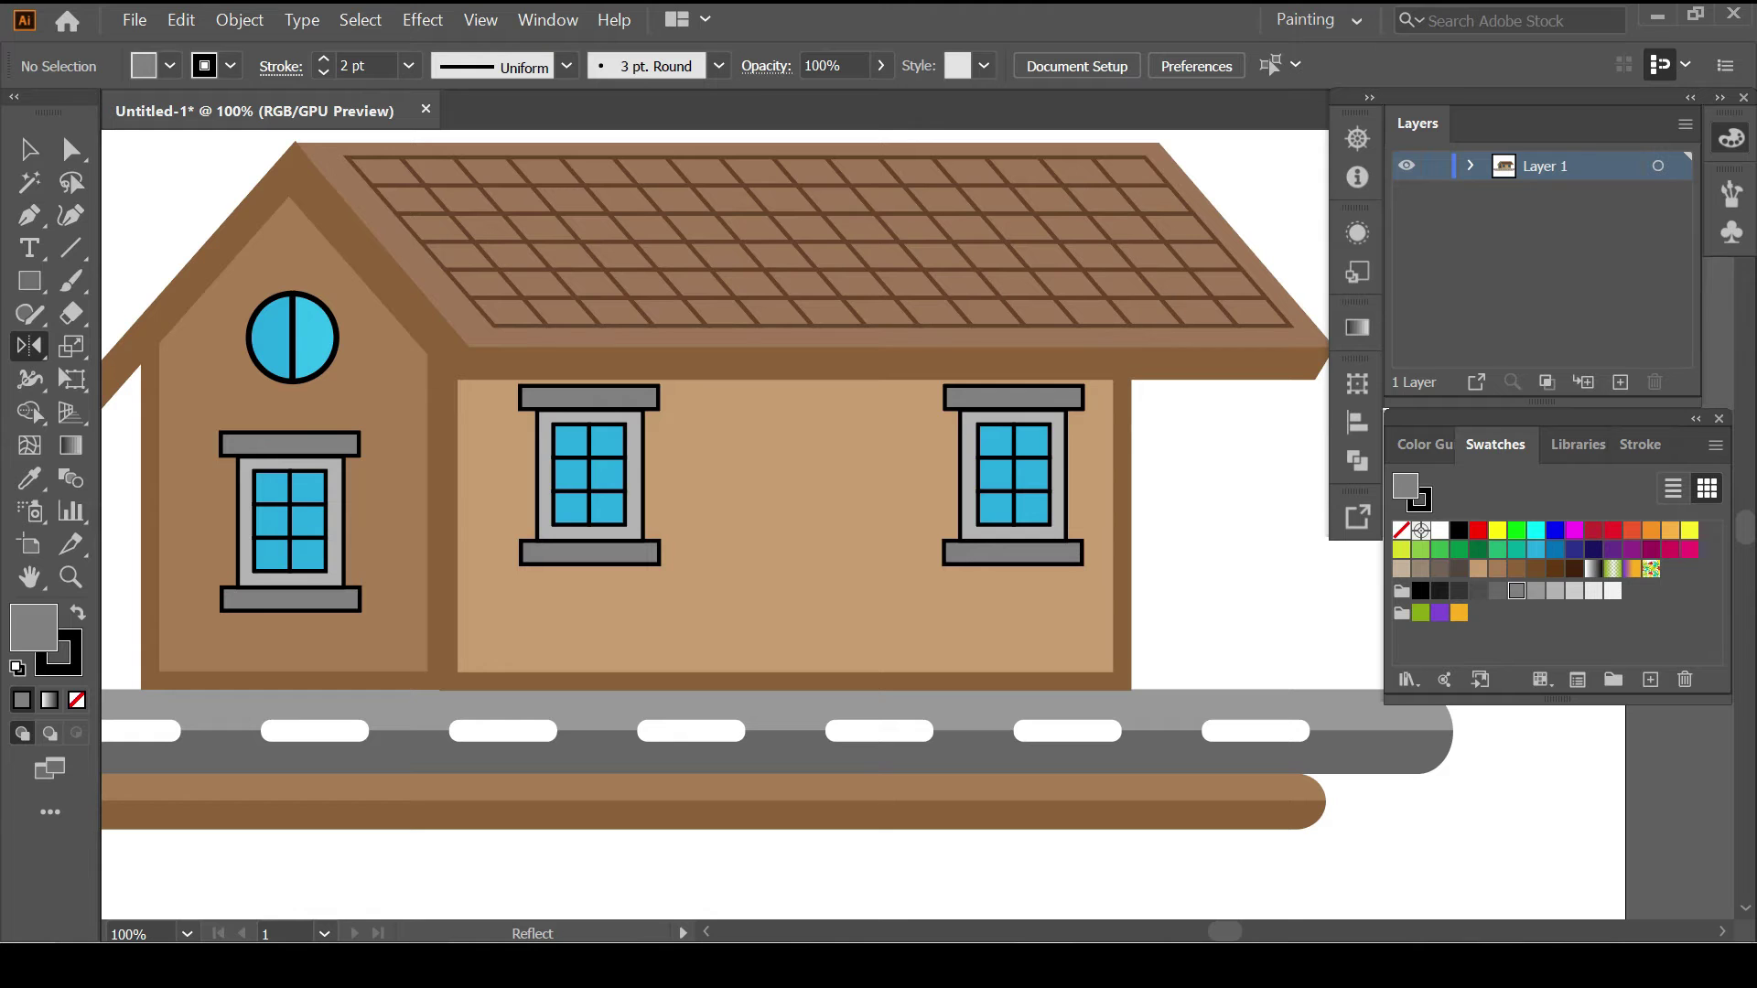
{"action": "left_click_drag", "start_coordinate": [734, 444], "coordinate": [871, 672]}
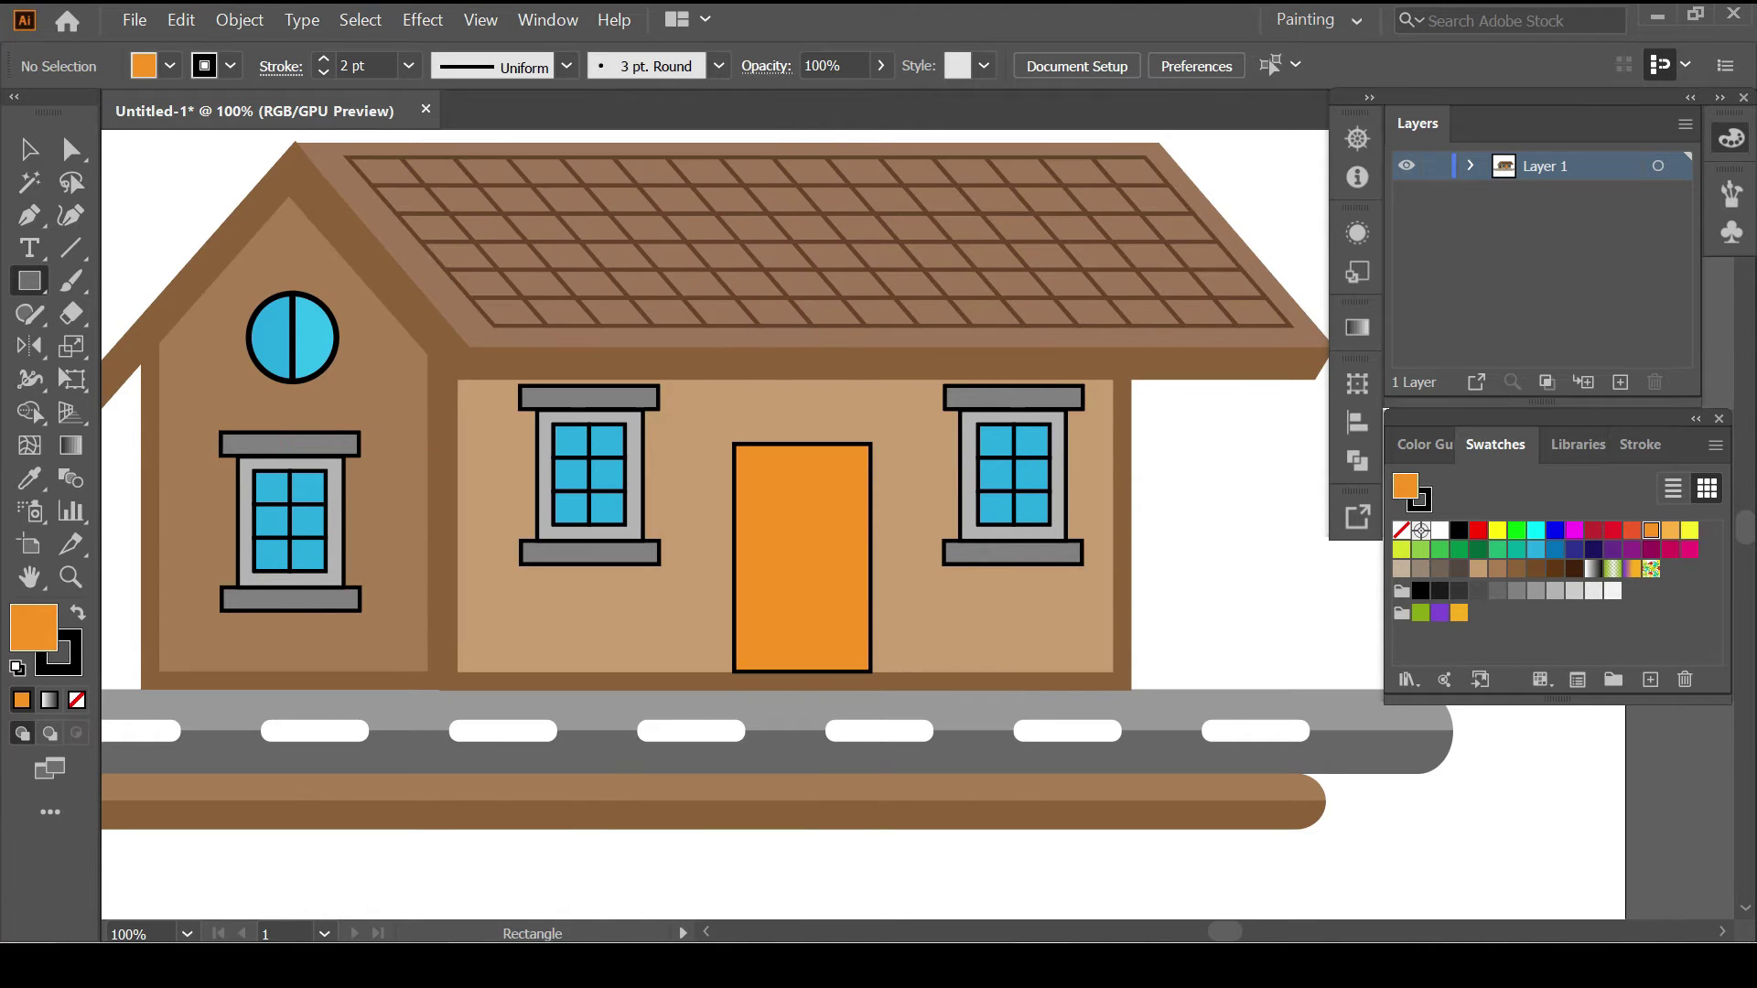
Draw a grey cap and grey panel on the orange door.
{"action": "left_click", "coordinate": [1497, 590]}
{"action": "scroll", "coordinate": [743, 416], "scroll_direction": "up", "scroll_amount": 1}
{"action": "mouse_move", "coordinate": [722, 430]}
{"action": "left_mouse_down"}
{"action": "mouse_move", "coordinate": [1011, 470]}
{"action": "mouse_move", "coordinate": [1012, 446]}
{"action": "mouse_move", "coordinate": [1220, 842]}
{"action": "left_mouse_up"}
{"action": "scroll", "coordinate": [915, 457], "scroll_direction": "down", "scroll_amount": 3}
{"action": "scroll", "coordinate": [1121, 746], "scroll_direction": "up", "scroll_amount": 3}
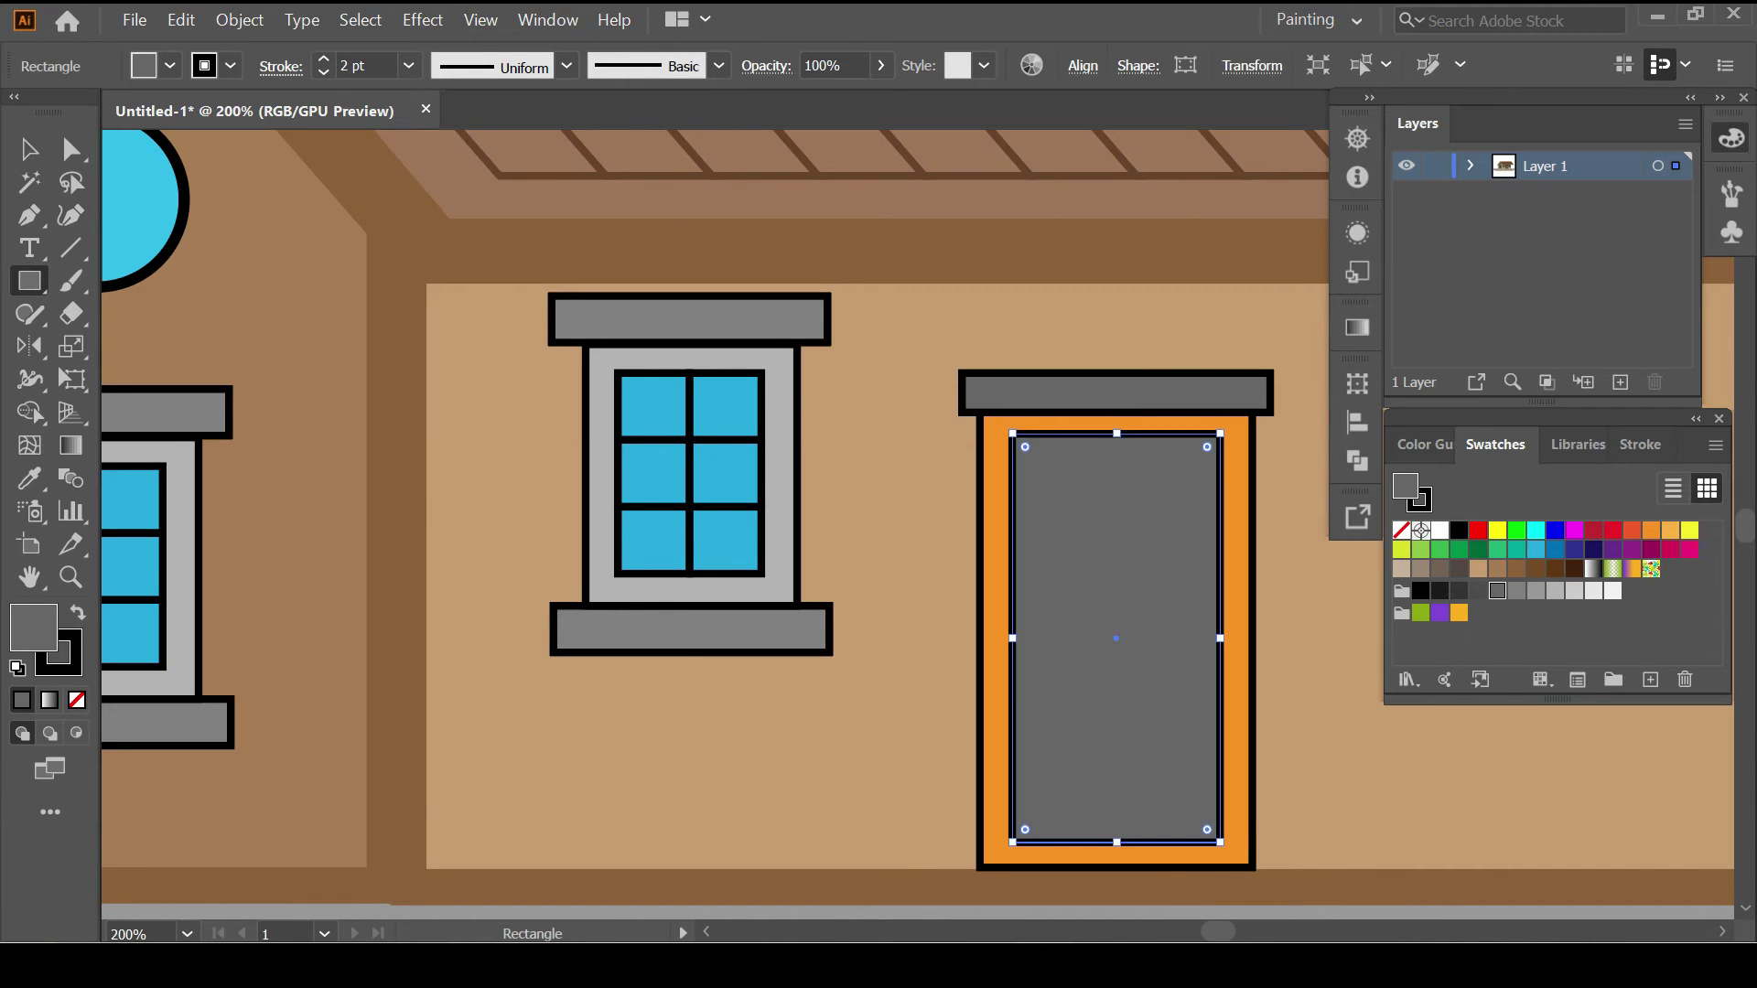
Split the grey door panel into a grid of 2 columns and 9 rows.
{"action": "left_click", "coordinate": [240, 19]}
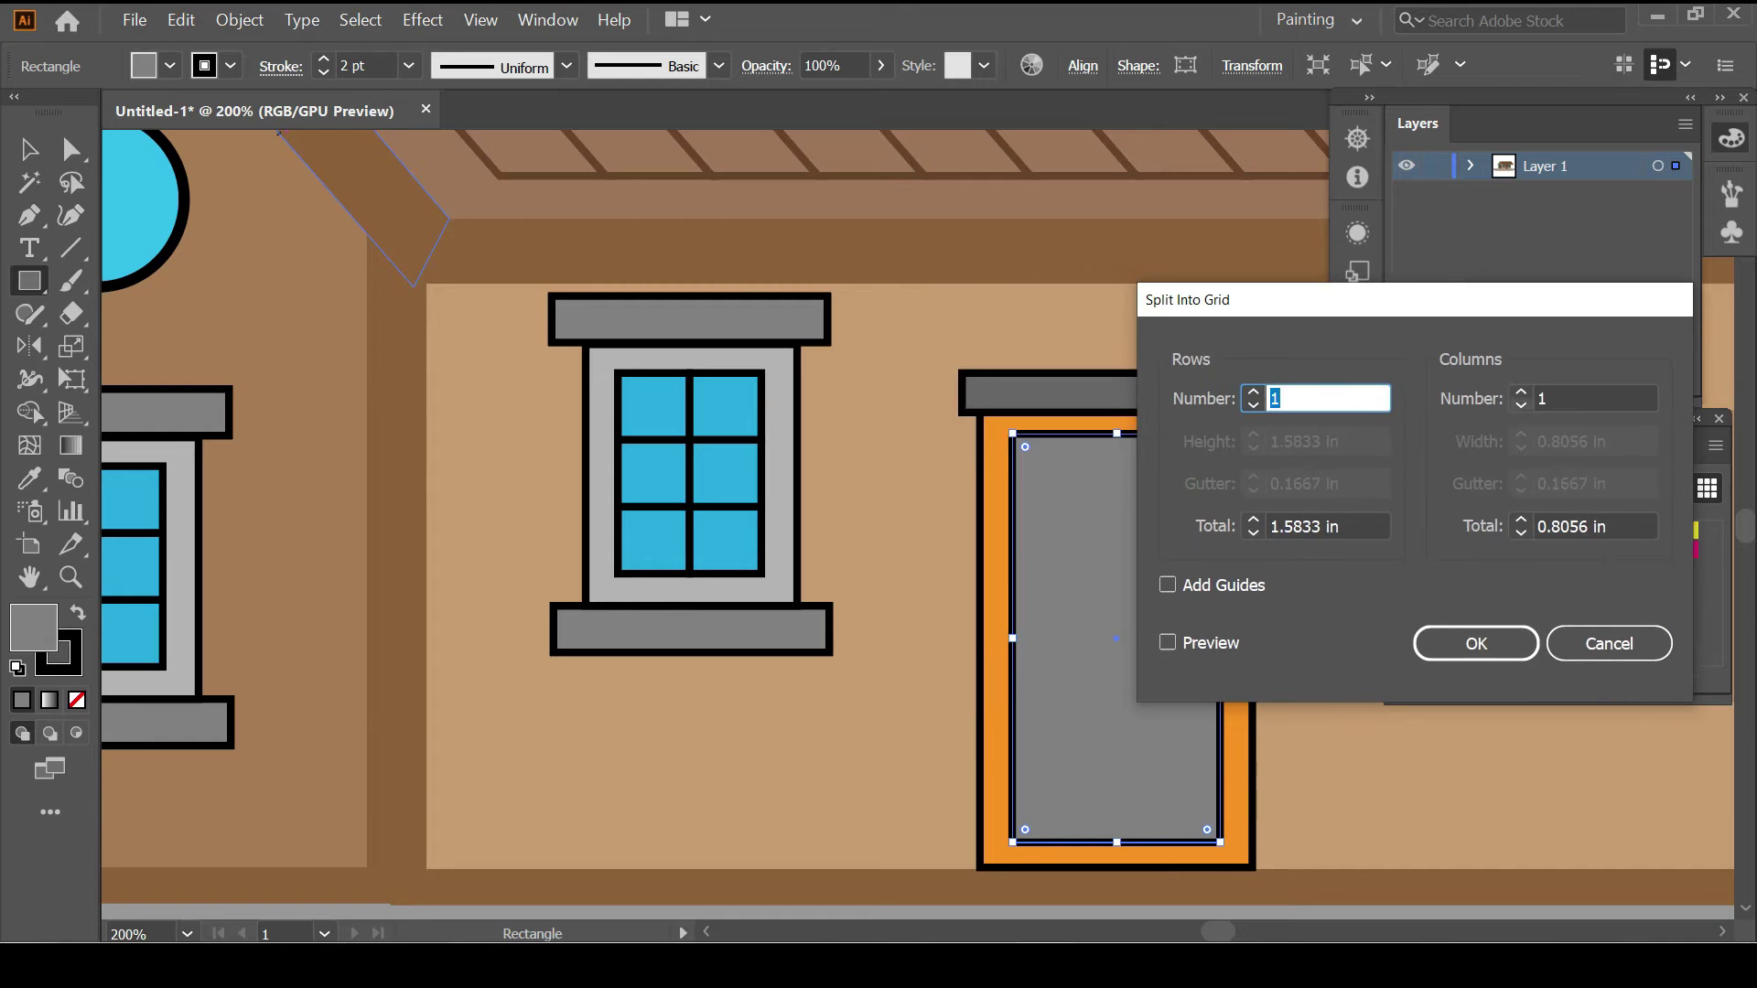
{"action": "type", "text": "29"}
{"action": "key", "text": "Return"}
{"action": "key", "text": "ctrl+shift+a"}
{"action": "scroll", "coordinate": [975, 661], "scroll_direction": "right", "scroll_amount": 5}
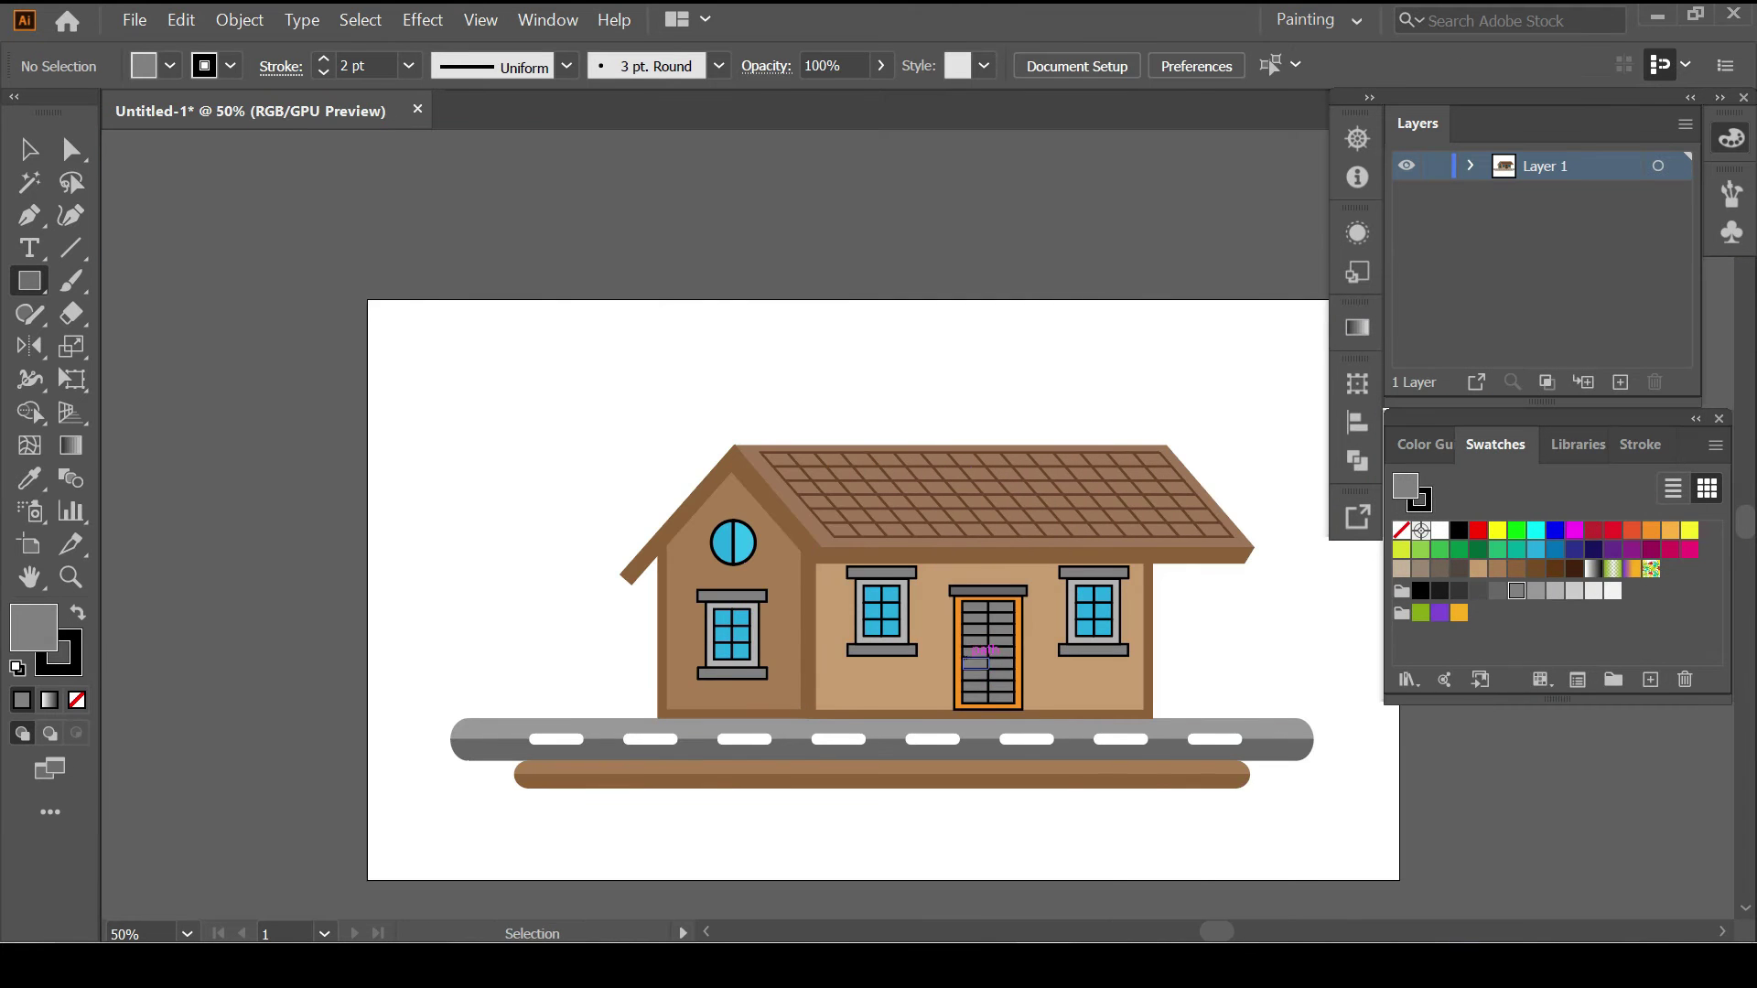
Scale the whole house scene down slightly and set the stroke colour to black.
{"action": "key", "text": "ctrl+a"}
{"action": "left_click_drag", "start_coordinate": [1315, 790], "coordinate": [1239, 759]}
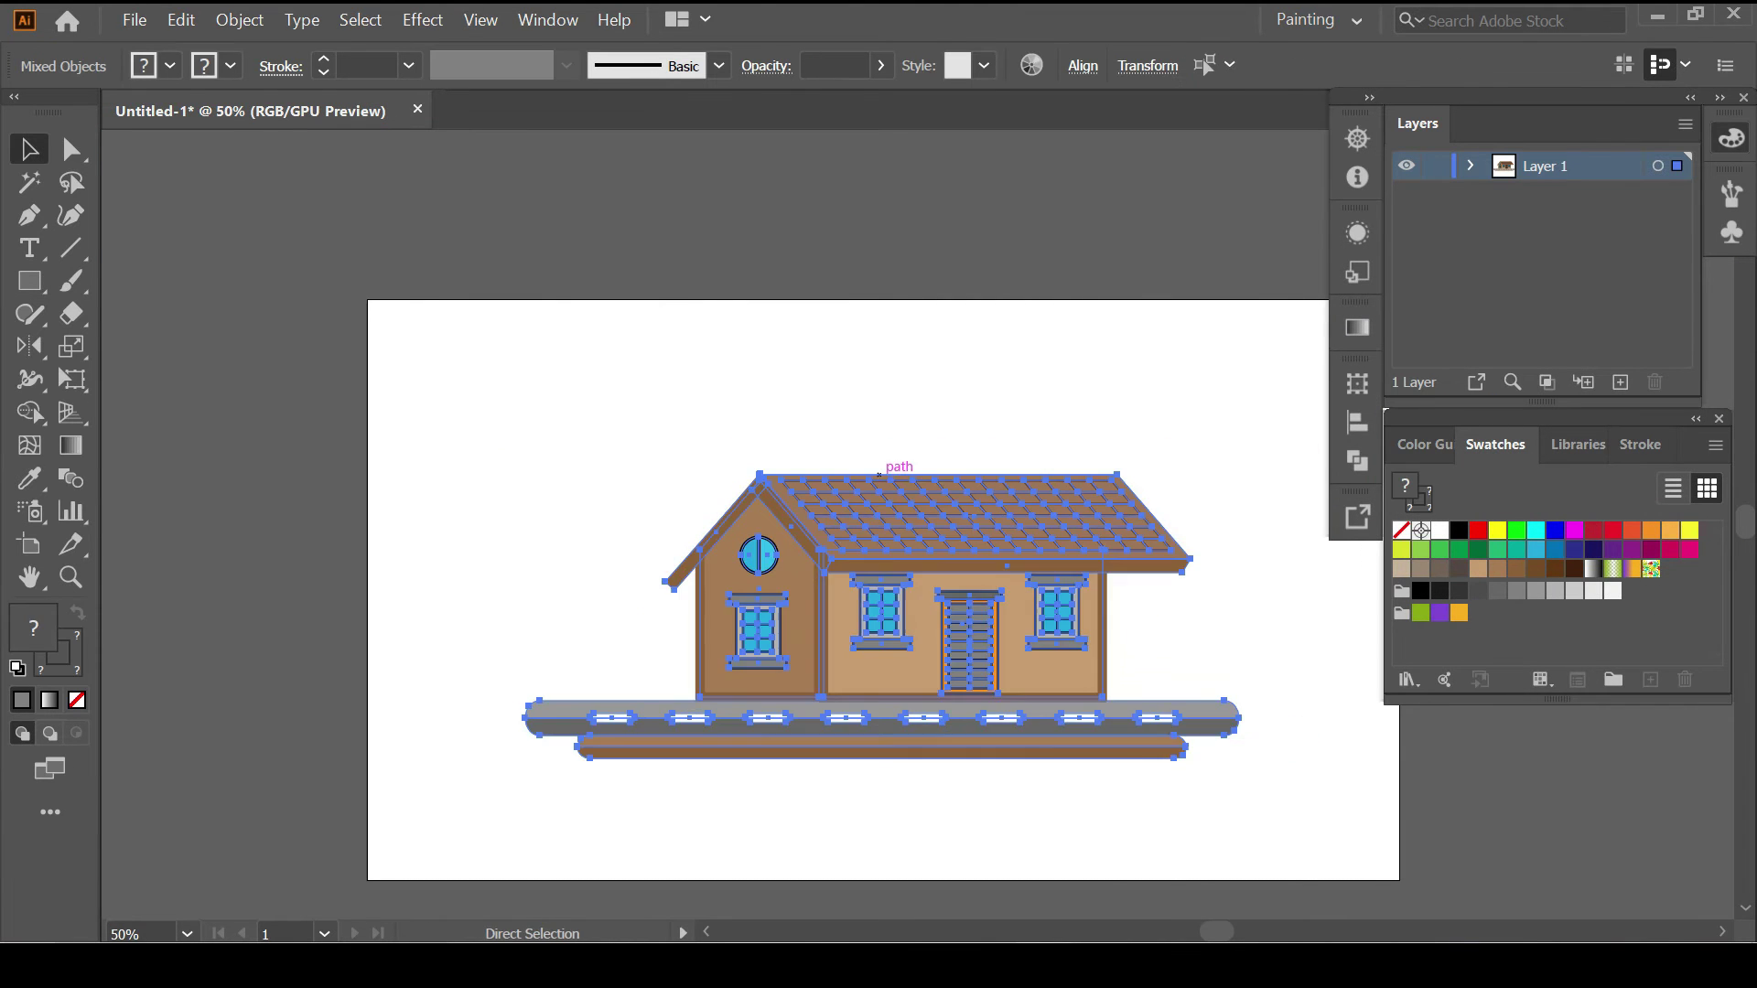
{"action": "key", "text": "ctrl+shift+a"}
{"action": "left_click_drag", "start_coordinate": [472, 368], "coordinate": [1253, 805]}
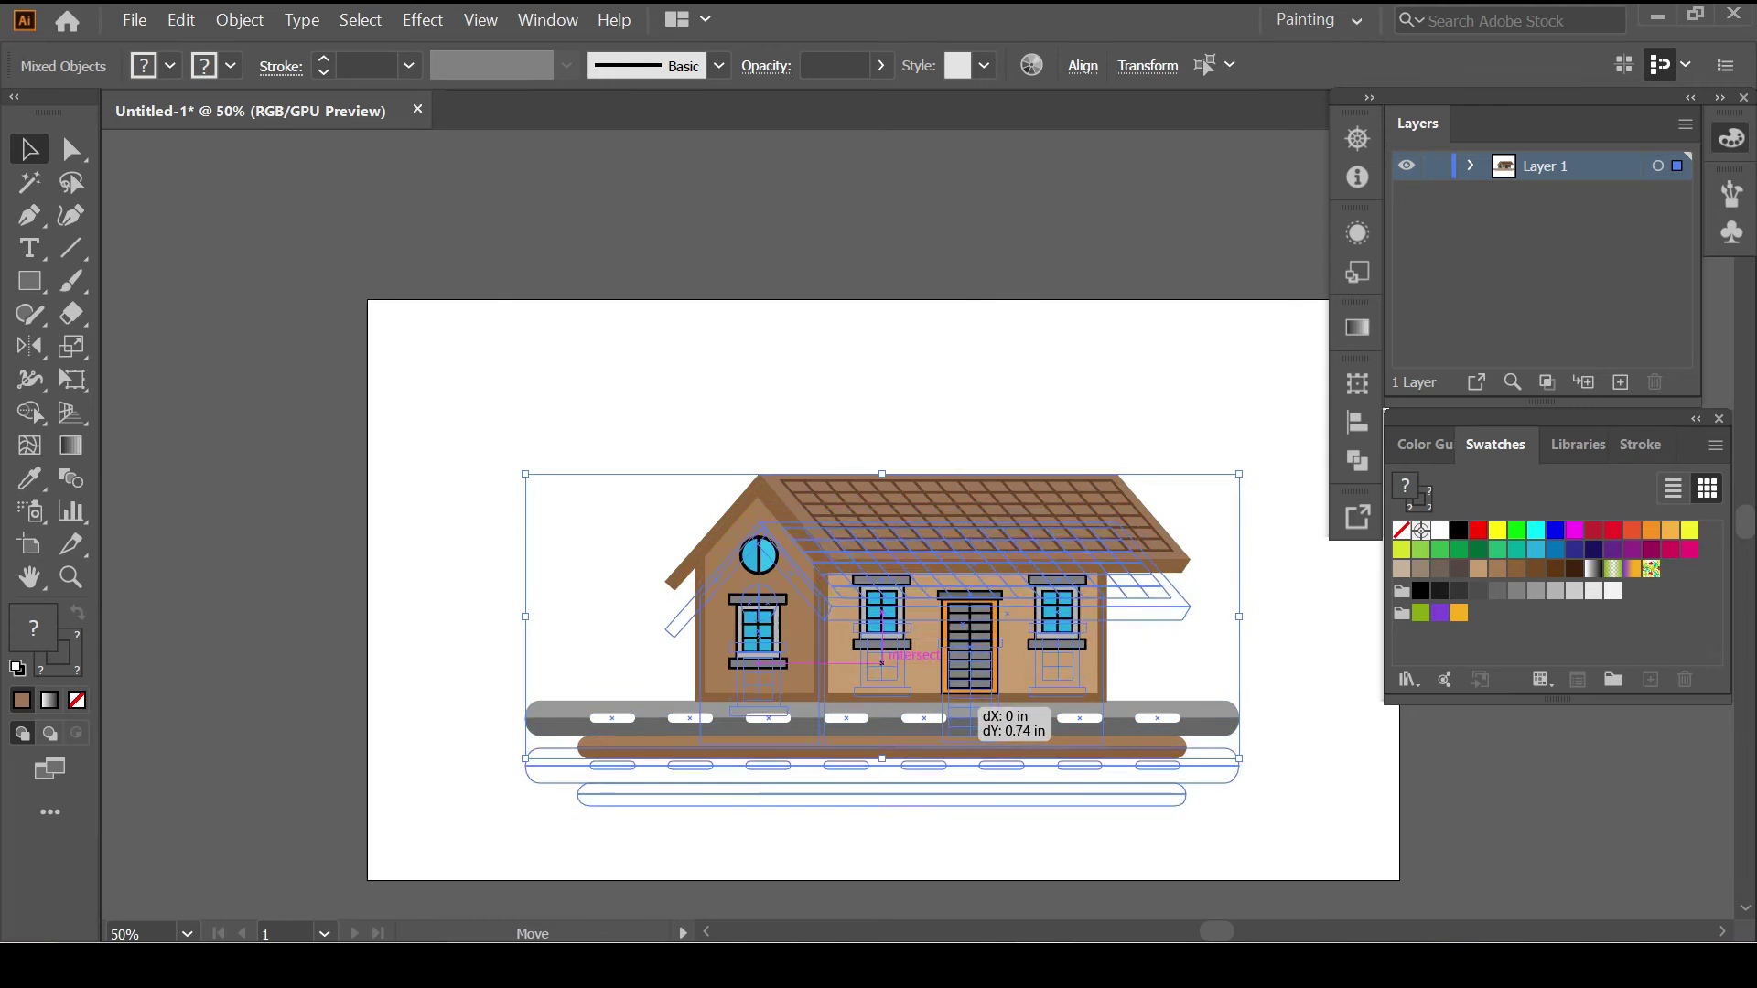
{"action": "key", "text": "ctrl+shift+a"}
{"action": "key", "text": "ctrl+1"}
{"action": "key", "text": "x"}
{"action": "key", "text": "comma"}
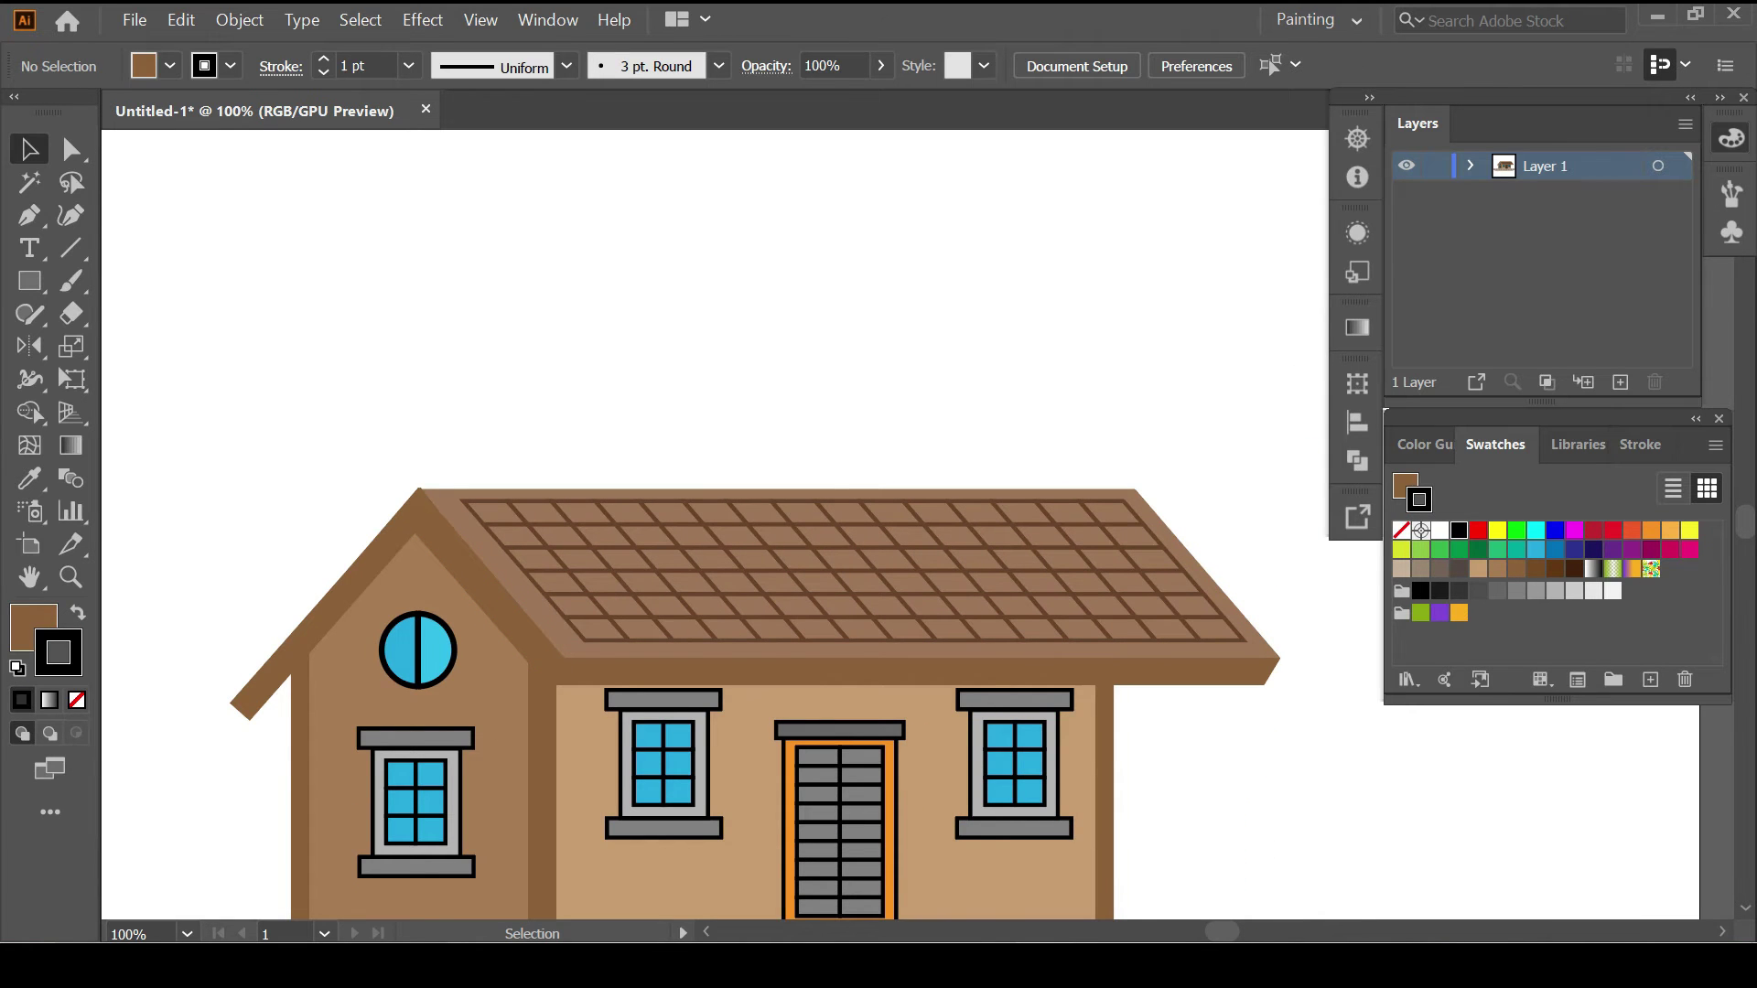
{"action": "key", "text": "ctrl+plus"}
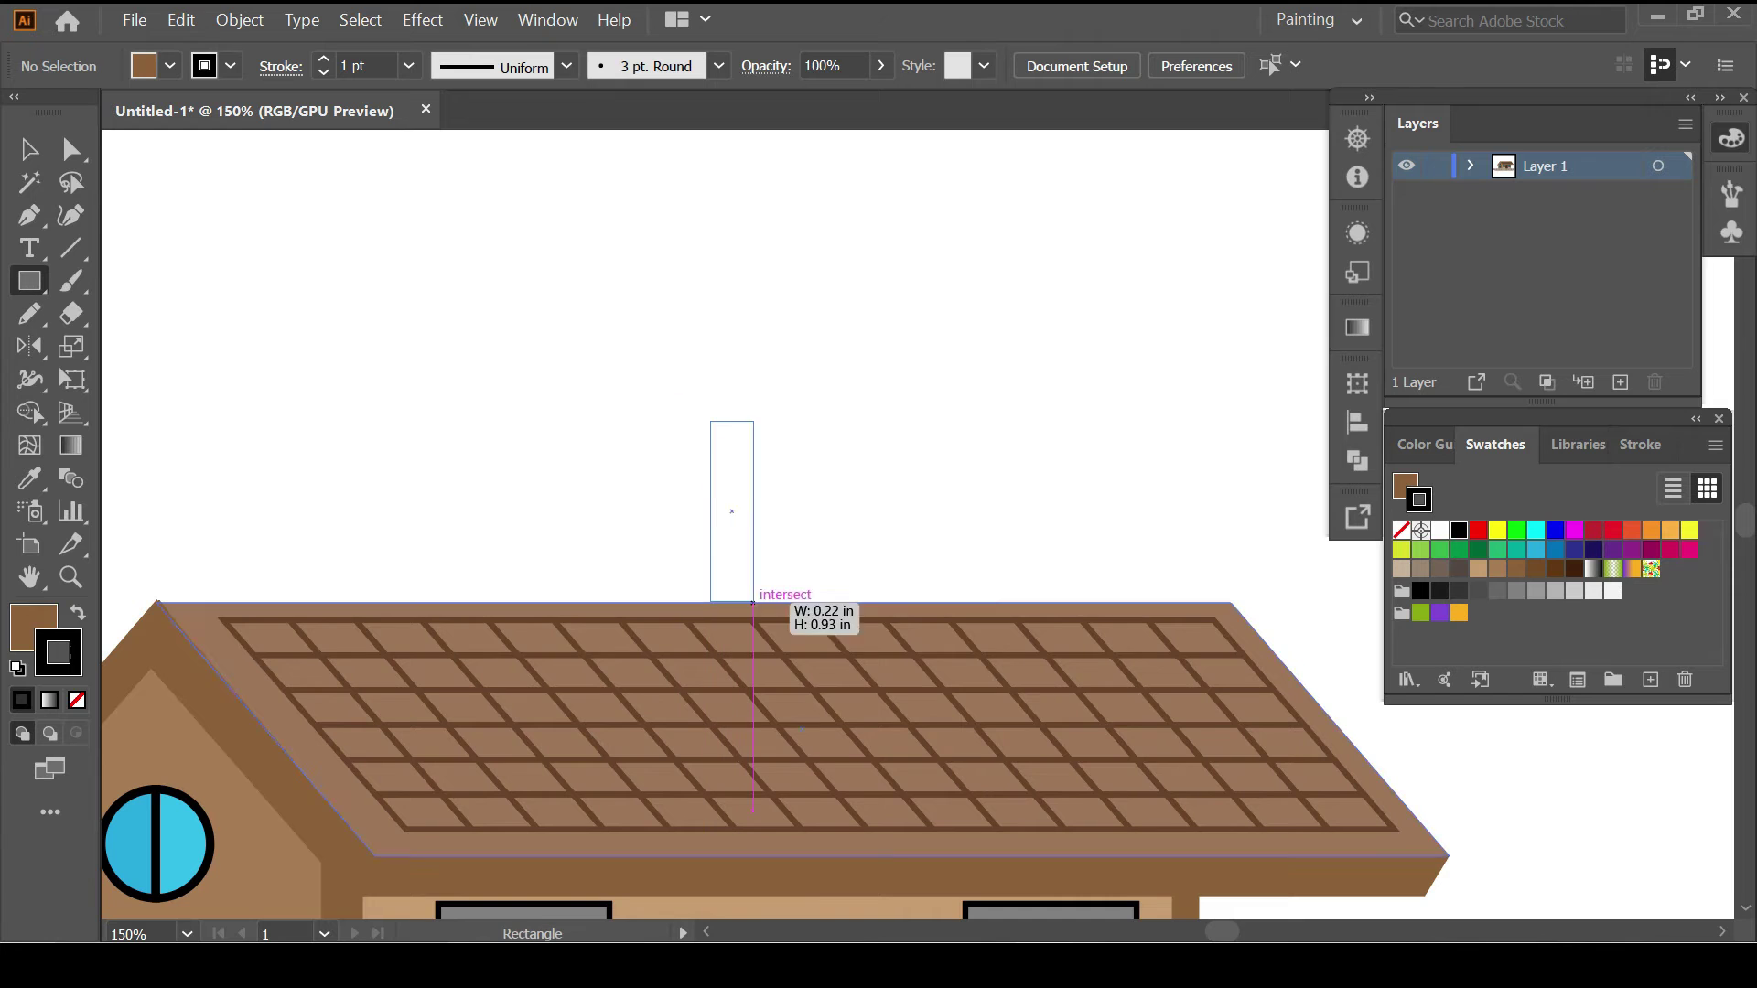
Draw a darker and a lighter brown rectangle side by side as chimney faces.
{"action": "left_click_drag", "start_coordinate": [753, 602], "coordinate": [802, 618]}
{"action": "left_click_drag", "start_coordinate": [868, 568], "coordinate": [913, 601]}
{"action": "key", "text": "ctrl+shift+a"}
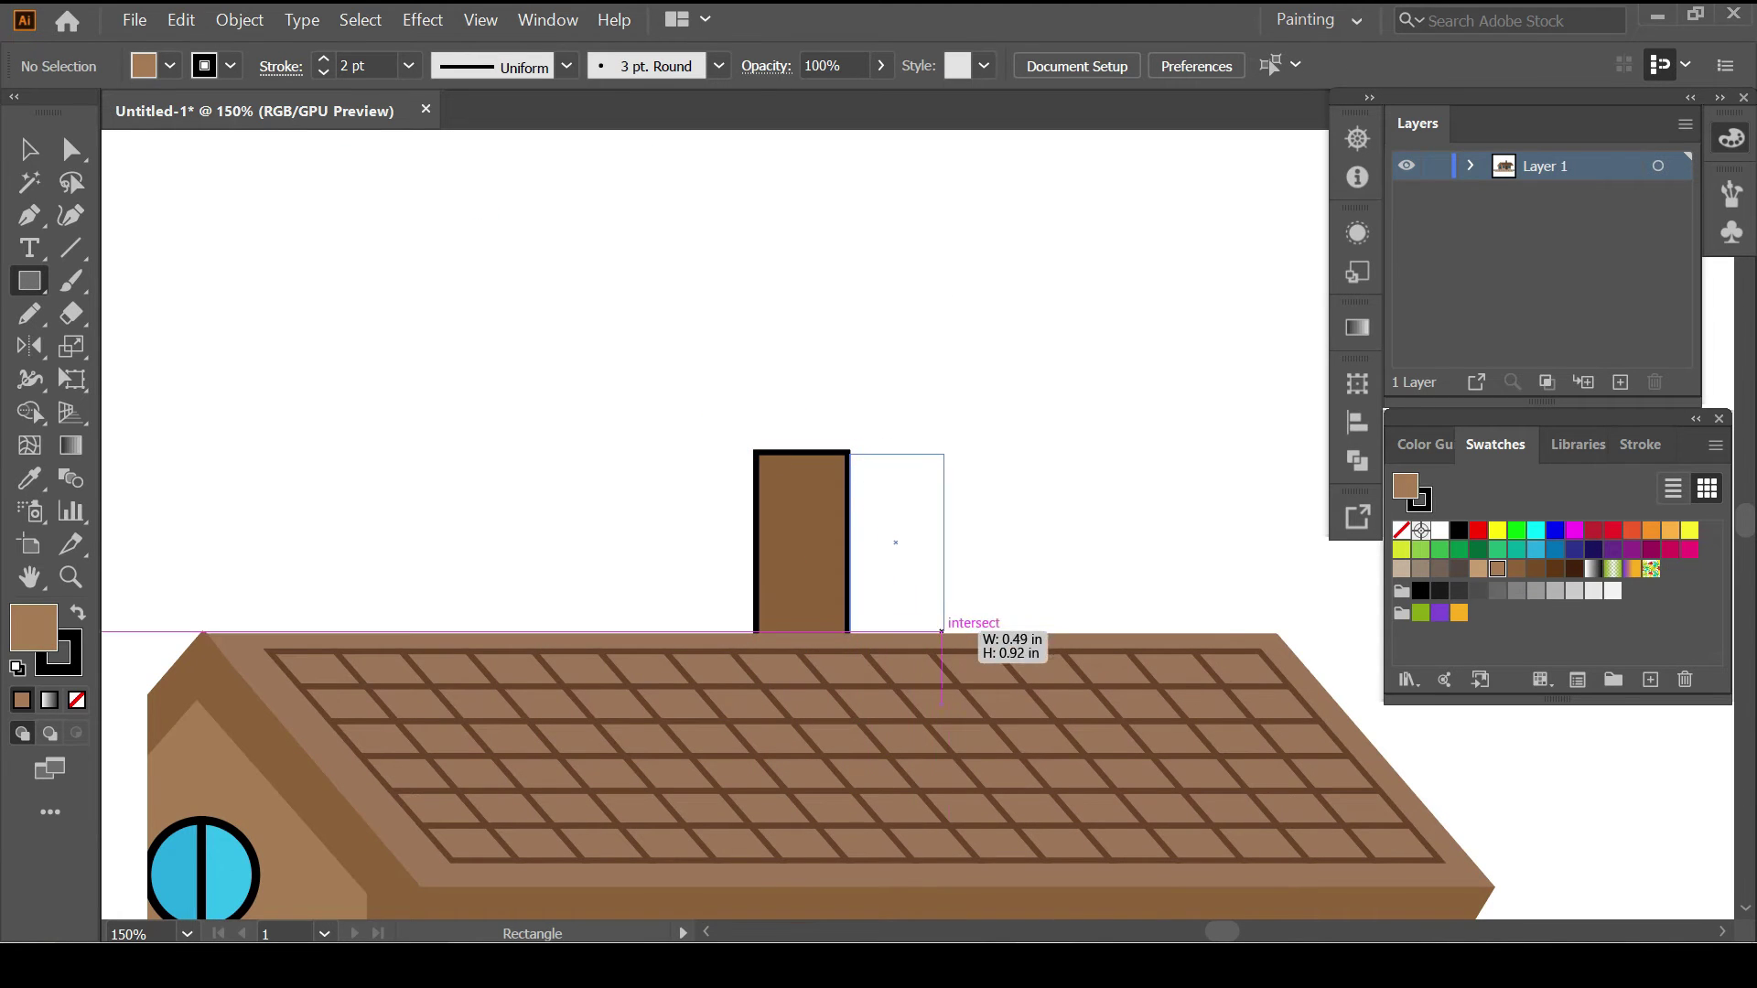
{"action": "left_click_drag", "start_coordinate": [849, 451], "coordinate": [948, 648]}
{"action": "key", "text": "v"}
{"action": "left_click", "coordinate": [1082, 65]}
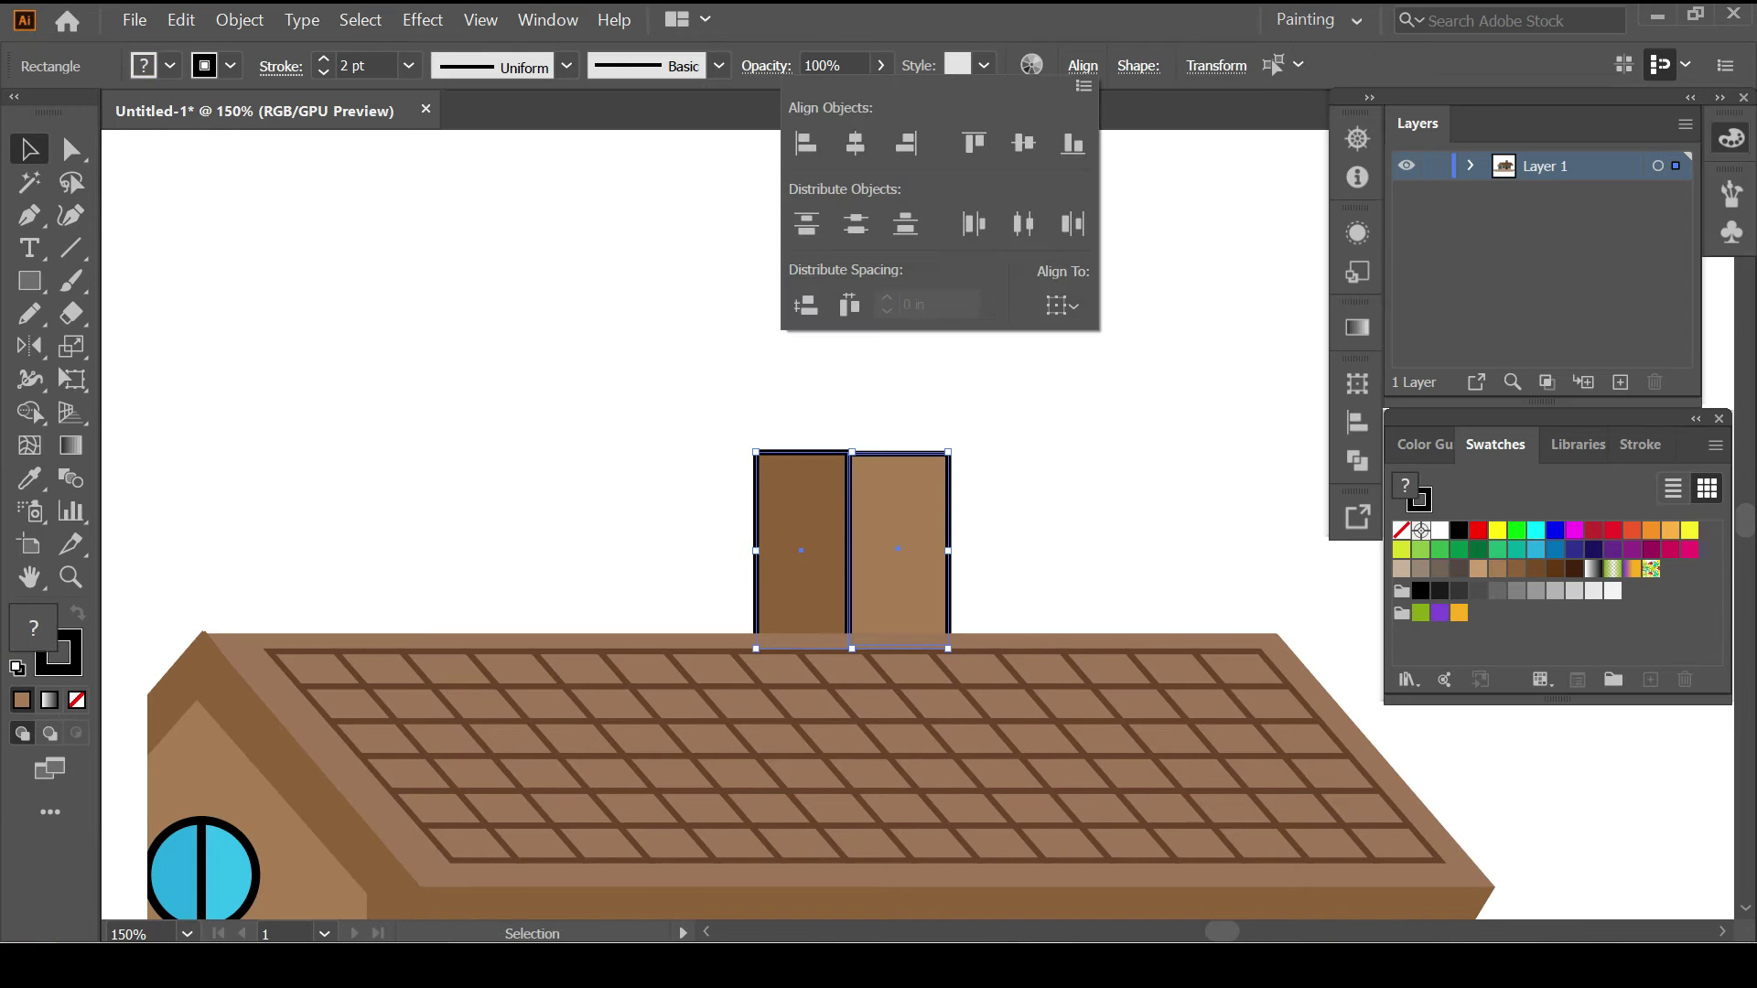
{"action": "key", "text": "ctrl+shift+a"}
{"action": "scroll", "coordinate": [868, 467], "scroll_direction": "up", "scroll_amount": 2}
Raise the faces' shared top anchors to give the chimney a peaked top.
{"action": "left_click", "coordinate": [787, 512]}
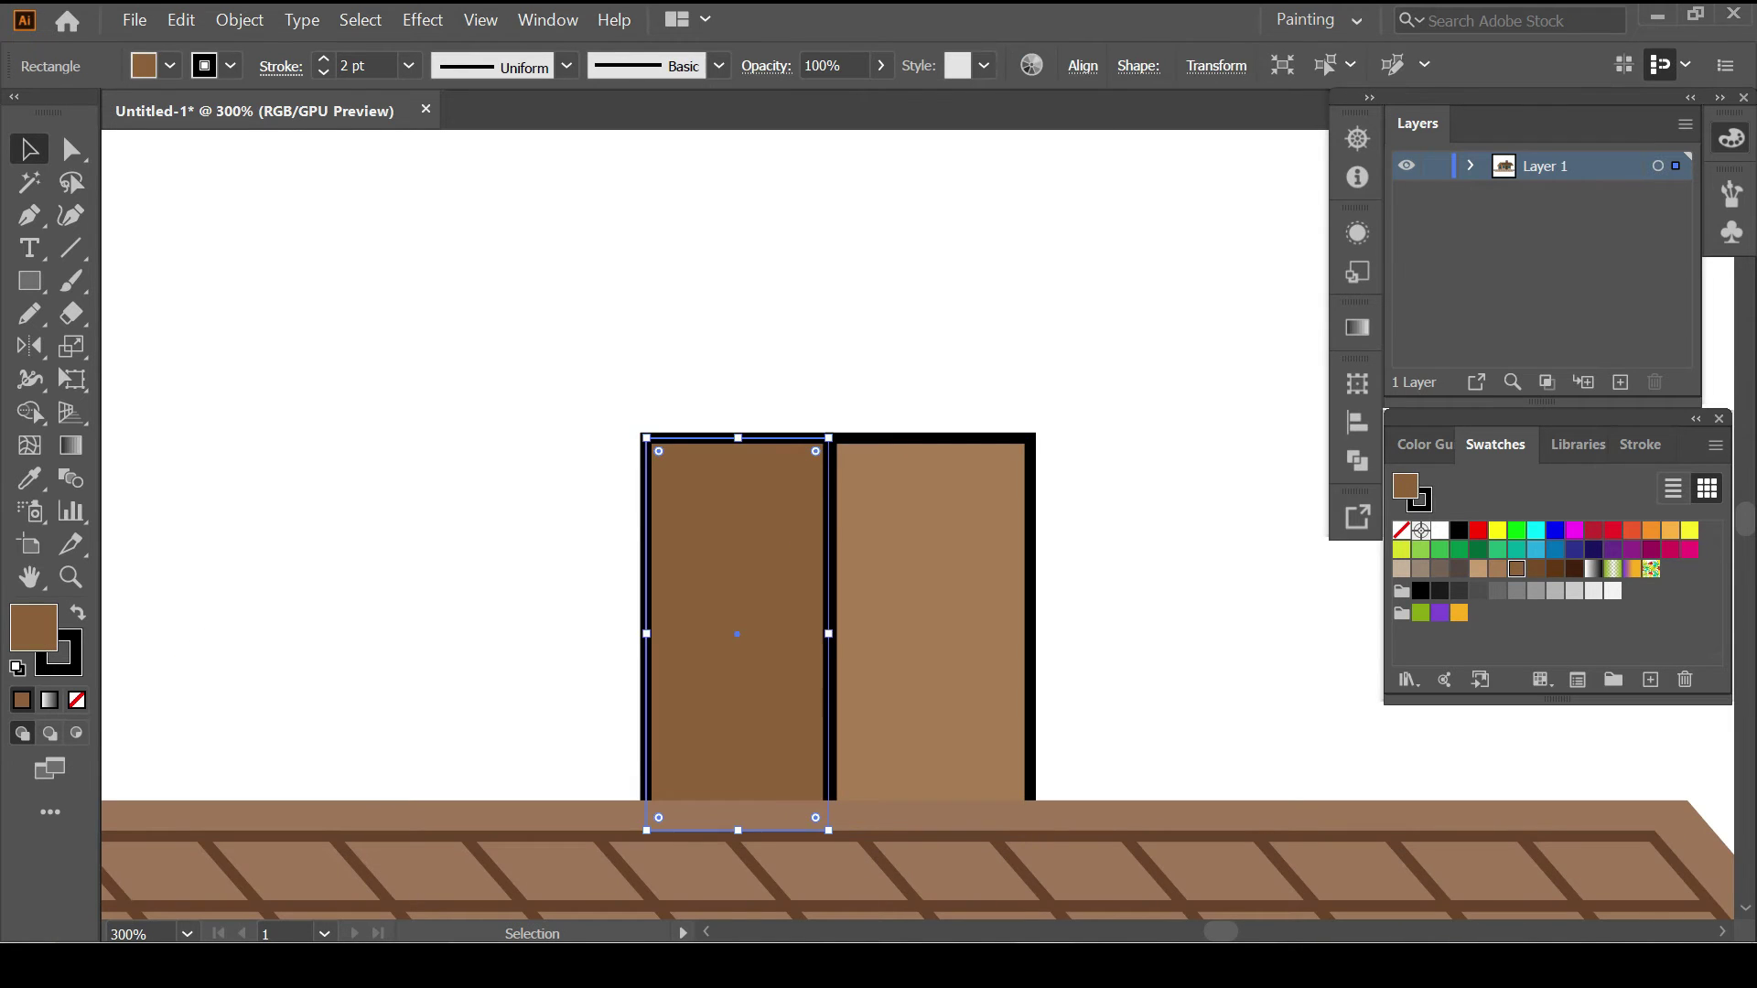
{"action": "key", "text": "a"}
{"action": "left_click_drag", "start_coordinate": [828, 437], "coordinate": [830, 402]}
{"action": "left_click", "coordinate": [832, 437]}
{"action": "key", "text": "ctrl+shift+a"}
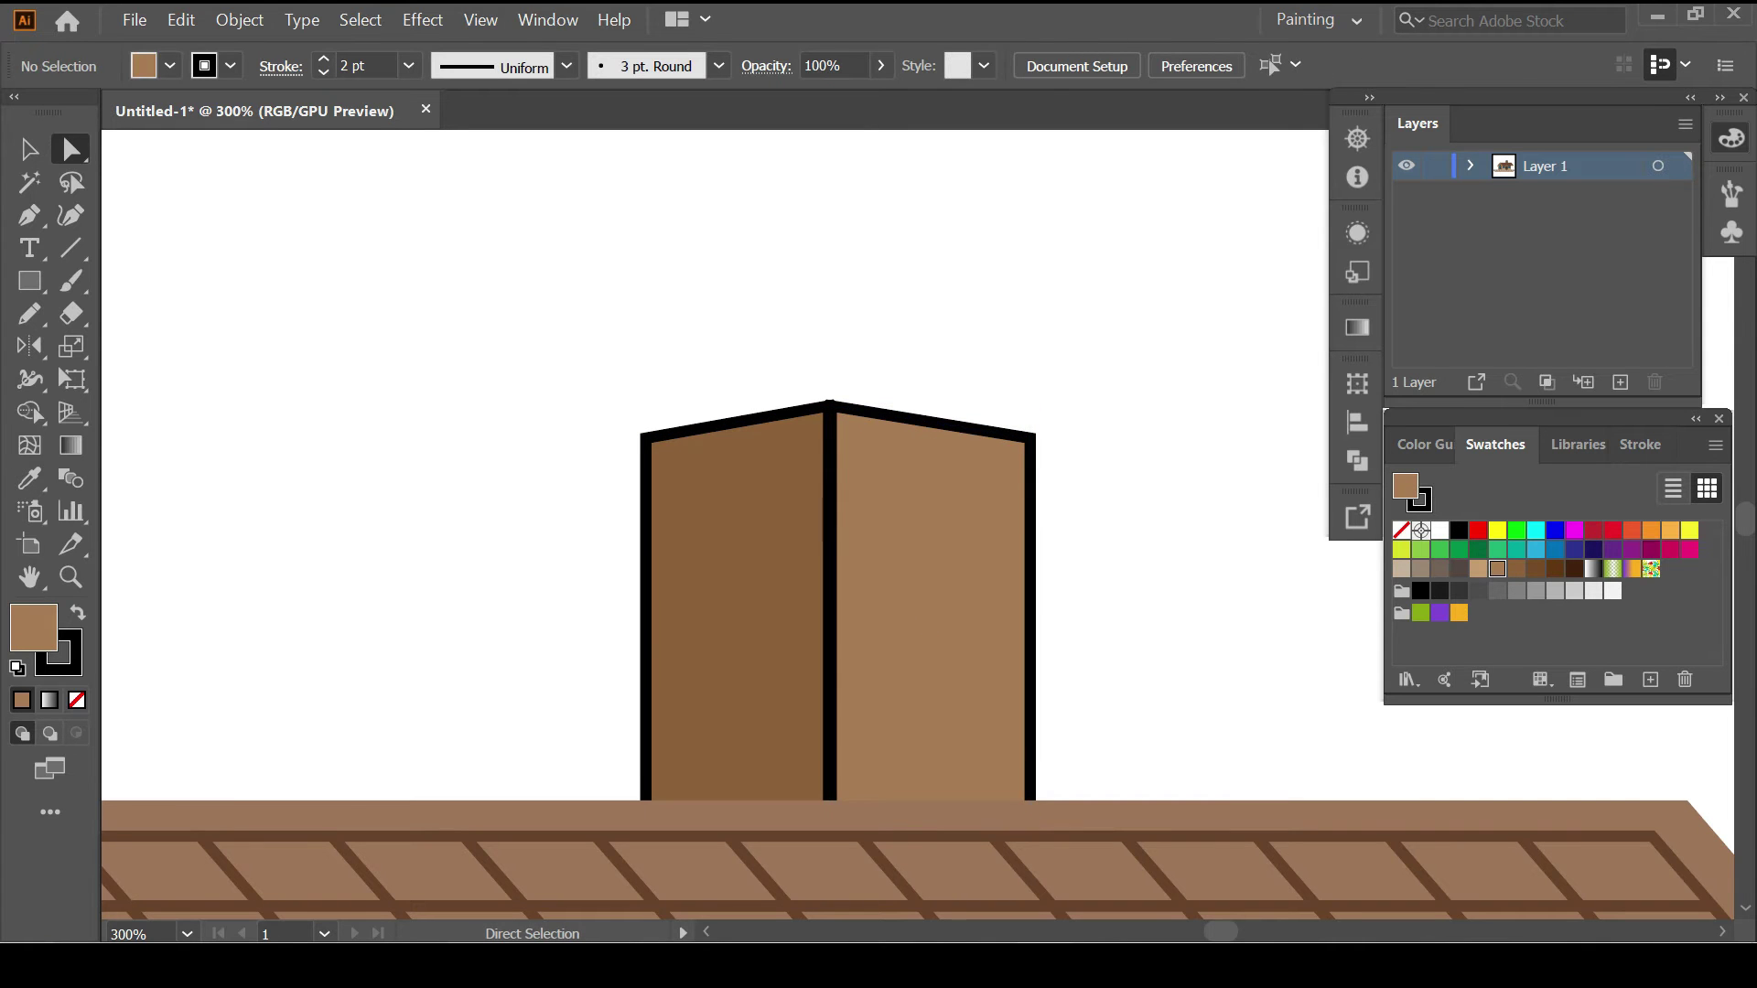
{"action": "key", "text": "m"}
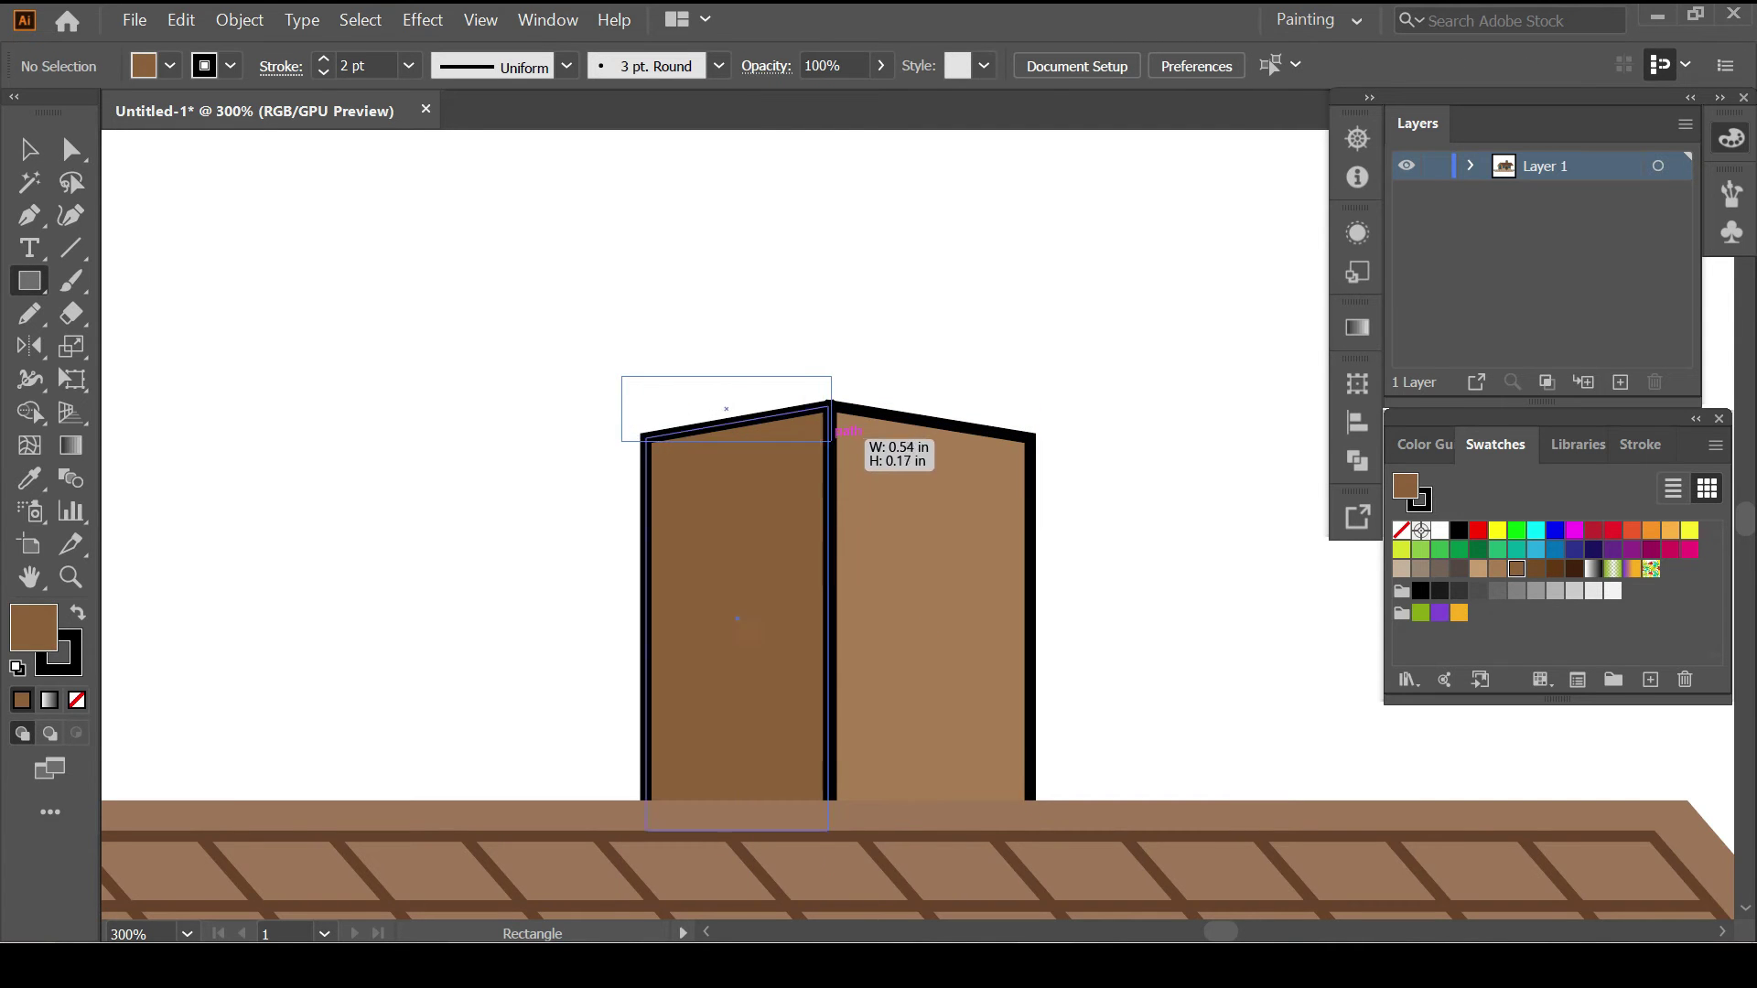
{"action": "key", "text": "a"}
{"action": "left_click_drag", "start_coordinate": [830, 441], "coordinate": [831, 370]}
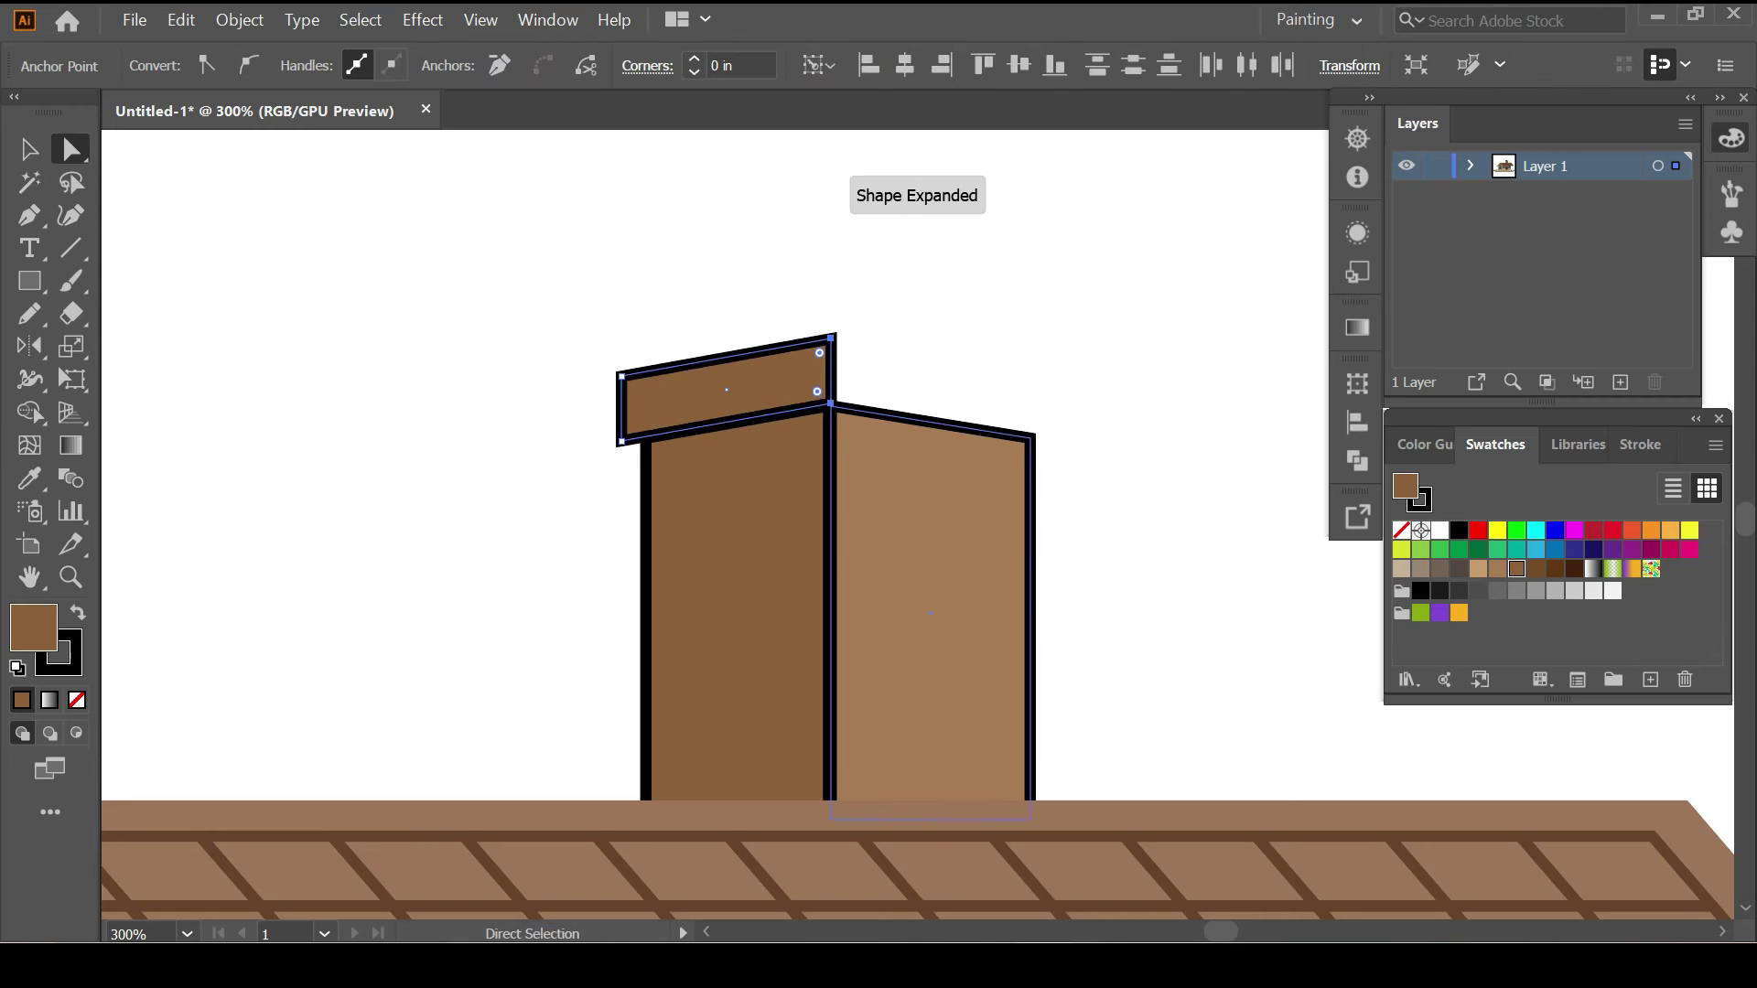
{"action": "key", "text": "ctrl+z"}
{"action": "key", "text": "ctrl+z"}
{"action": "key", "text": "ctrl+z"}
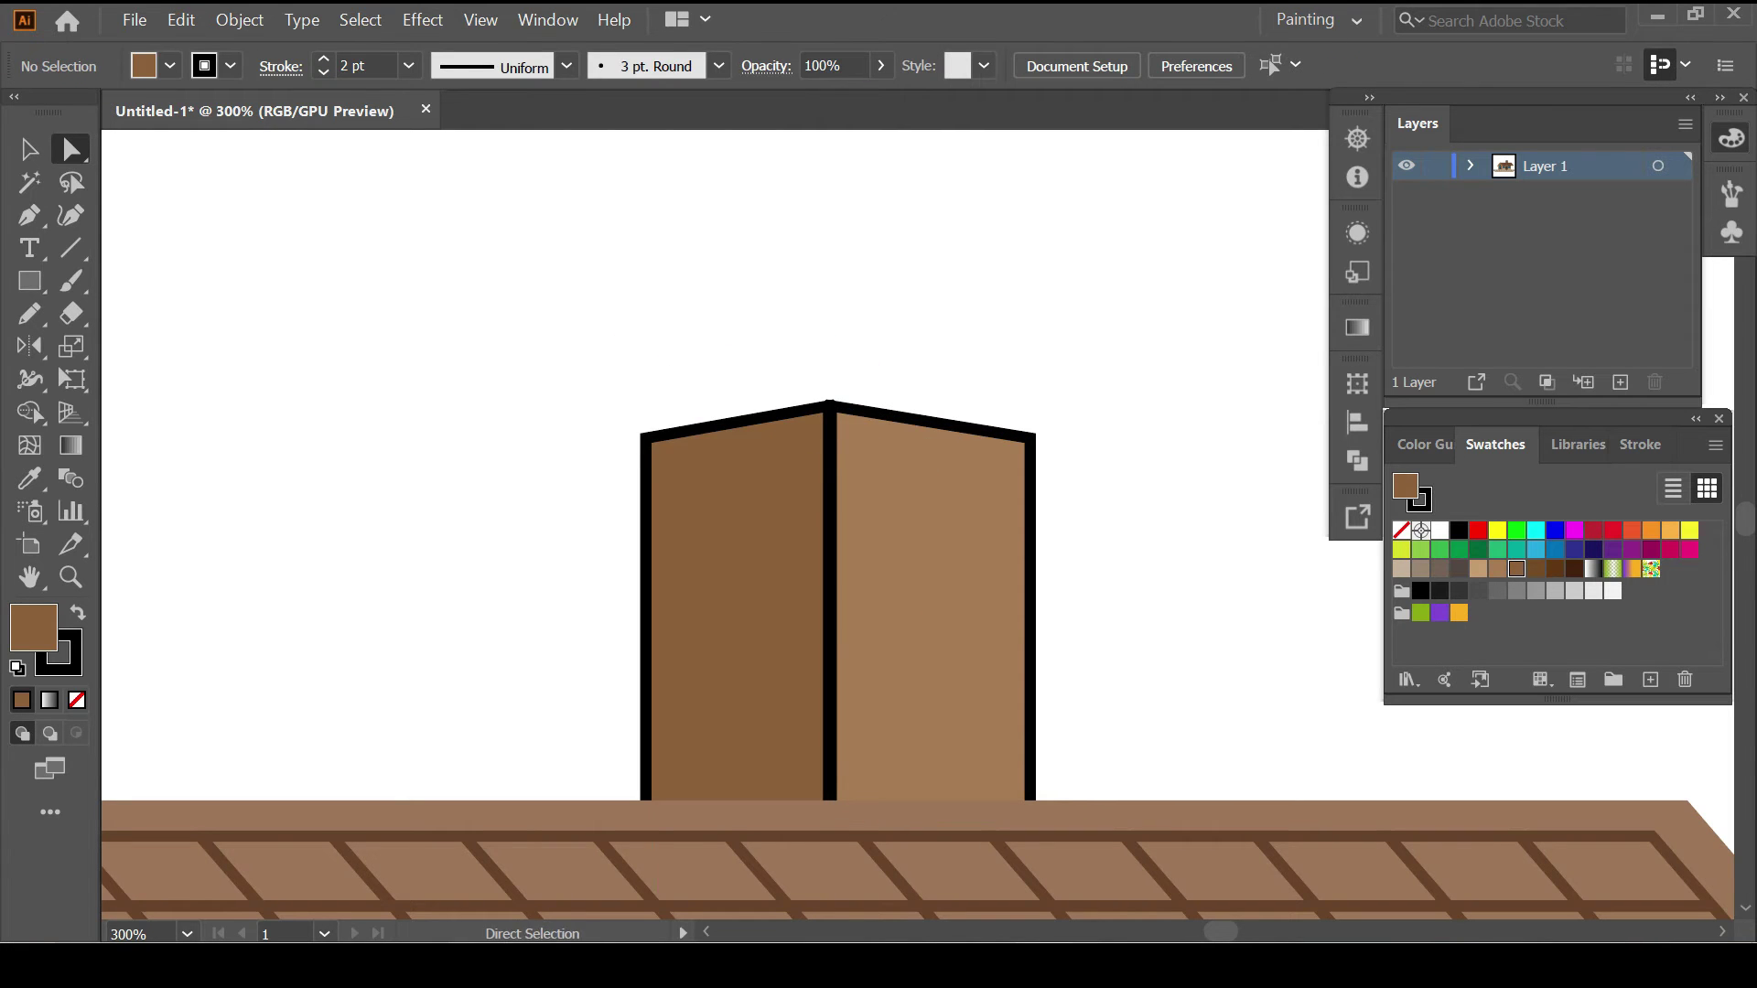
Add a thin slanted brown cap band over the left chimney face, overhanging its side.
{"action": "left_click_drag", "start_coordinate": [824, 368], "coordinate": [827, 366]}
{"action": "key", "text": "a"}
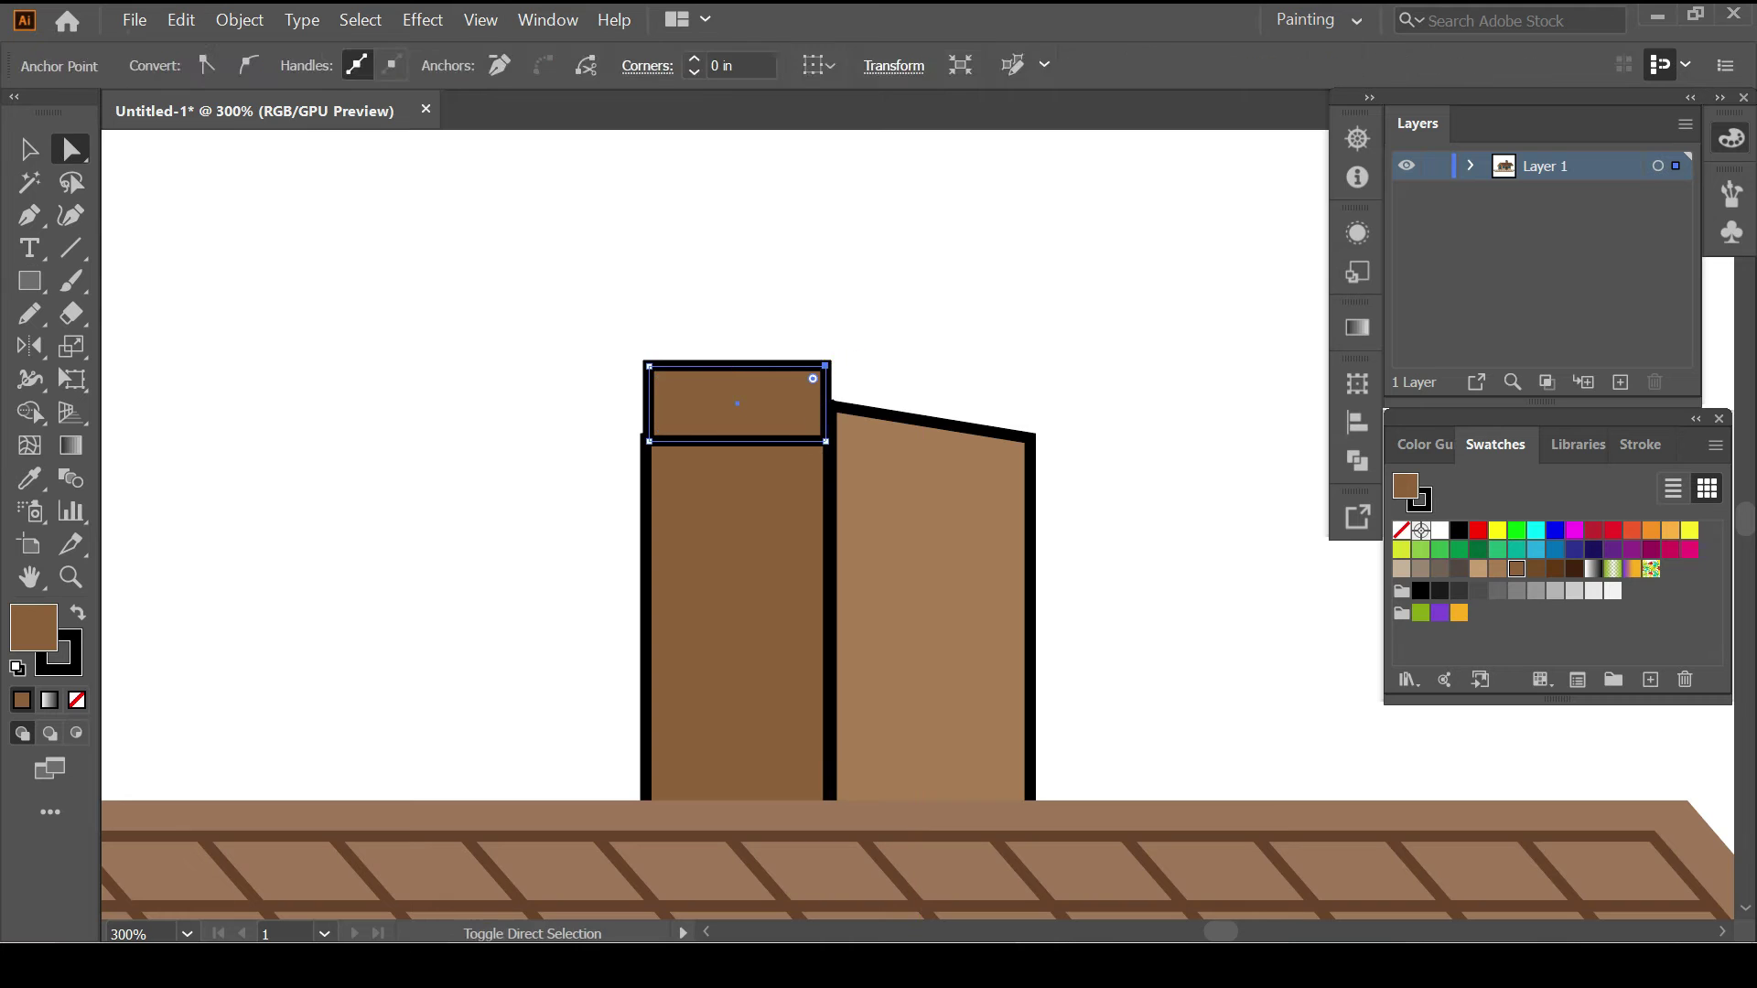
{"action": "key", "text": "v"}
{"action": "left_click_drag", "start_coordinate": [738, 440], "coordinate": [737, 420]}
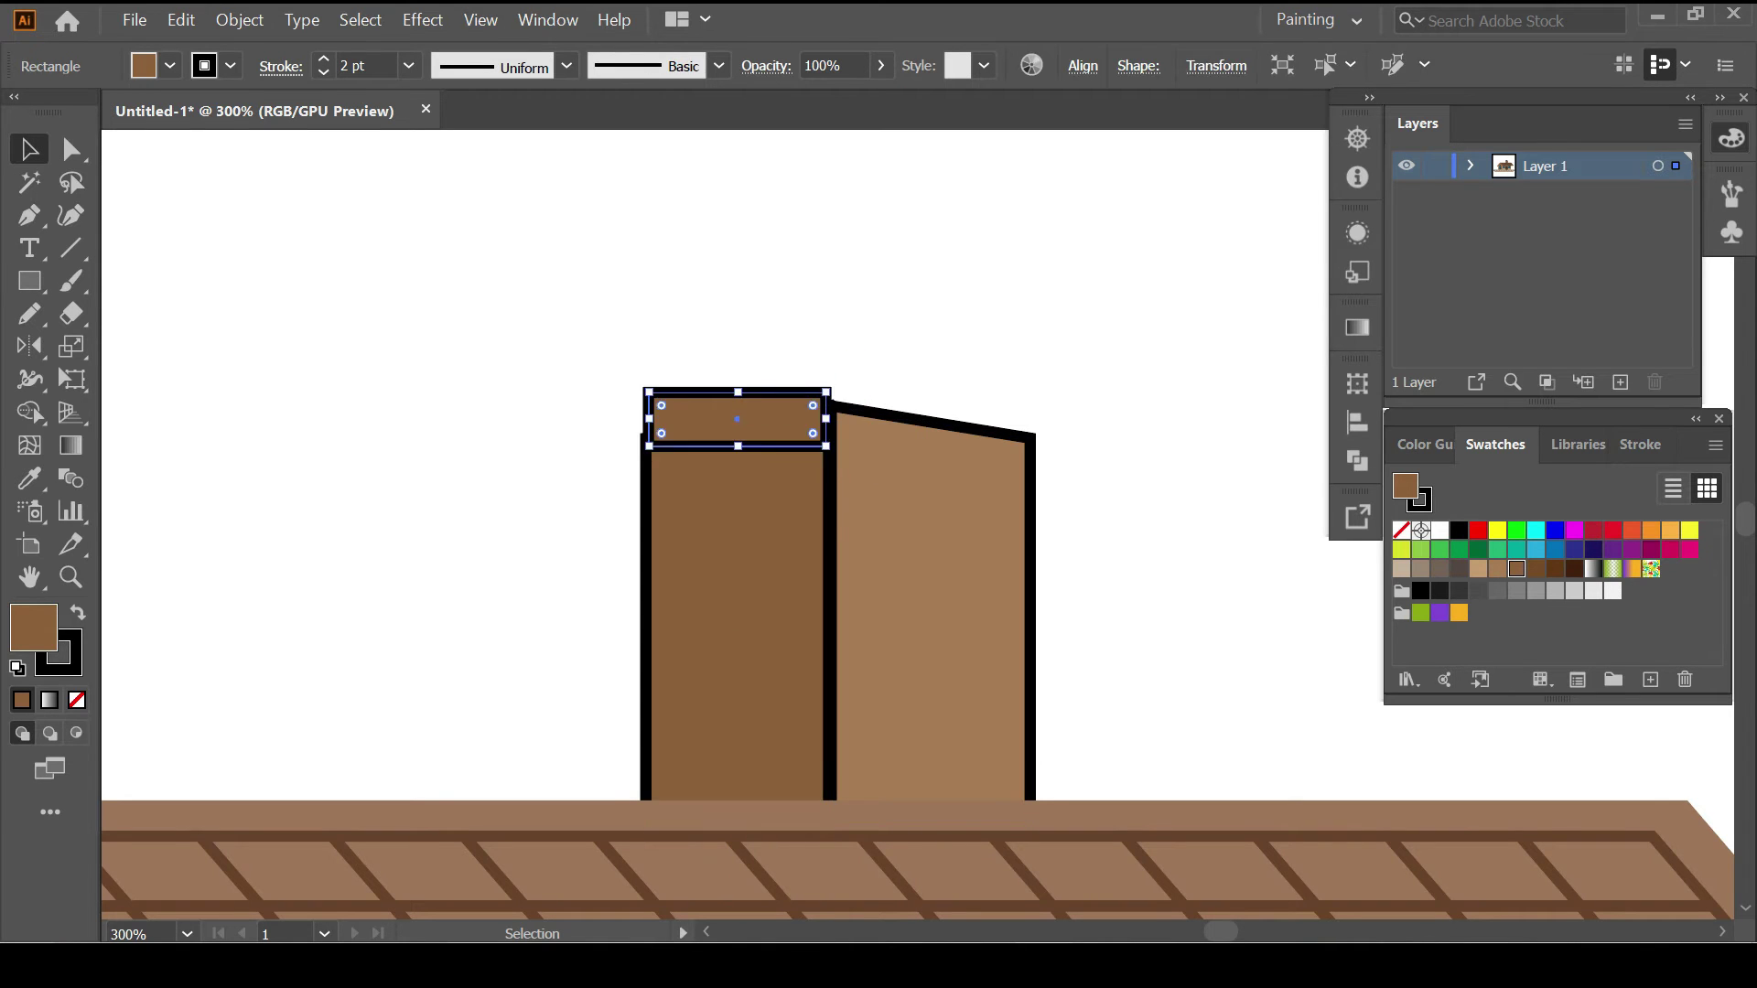
{"action": "left_click", "coordinate": [1082, 66]}
{"action": "scroll", "coordinate": [826, 428], "scroll_direction": "up", "scroll_amount": 2}
{"action": "left_click_drag", "start_coordinate": [829, 356], "coordinate": [833, 335]}
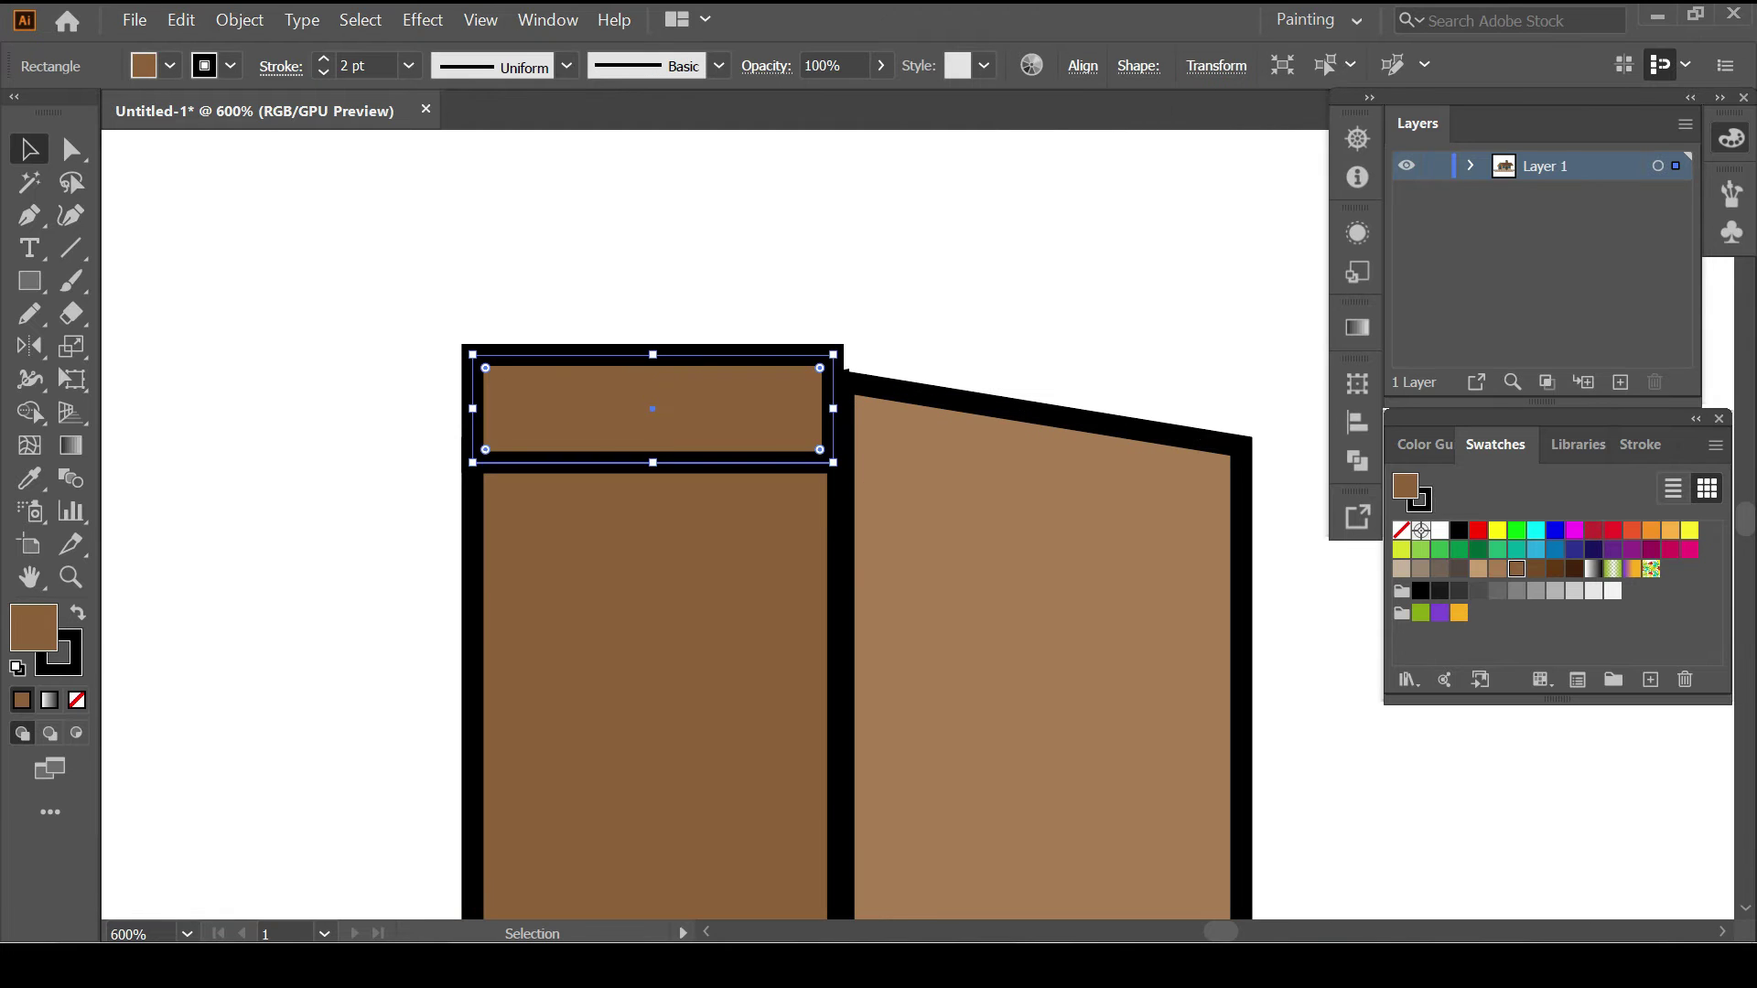
{"action": "key", "text": "a"}
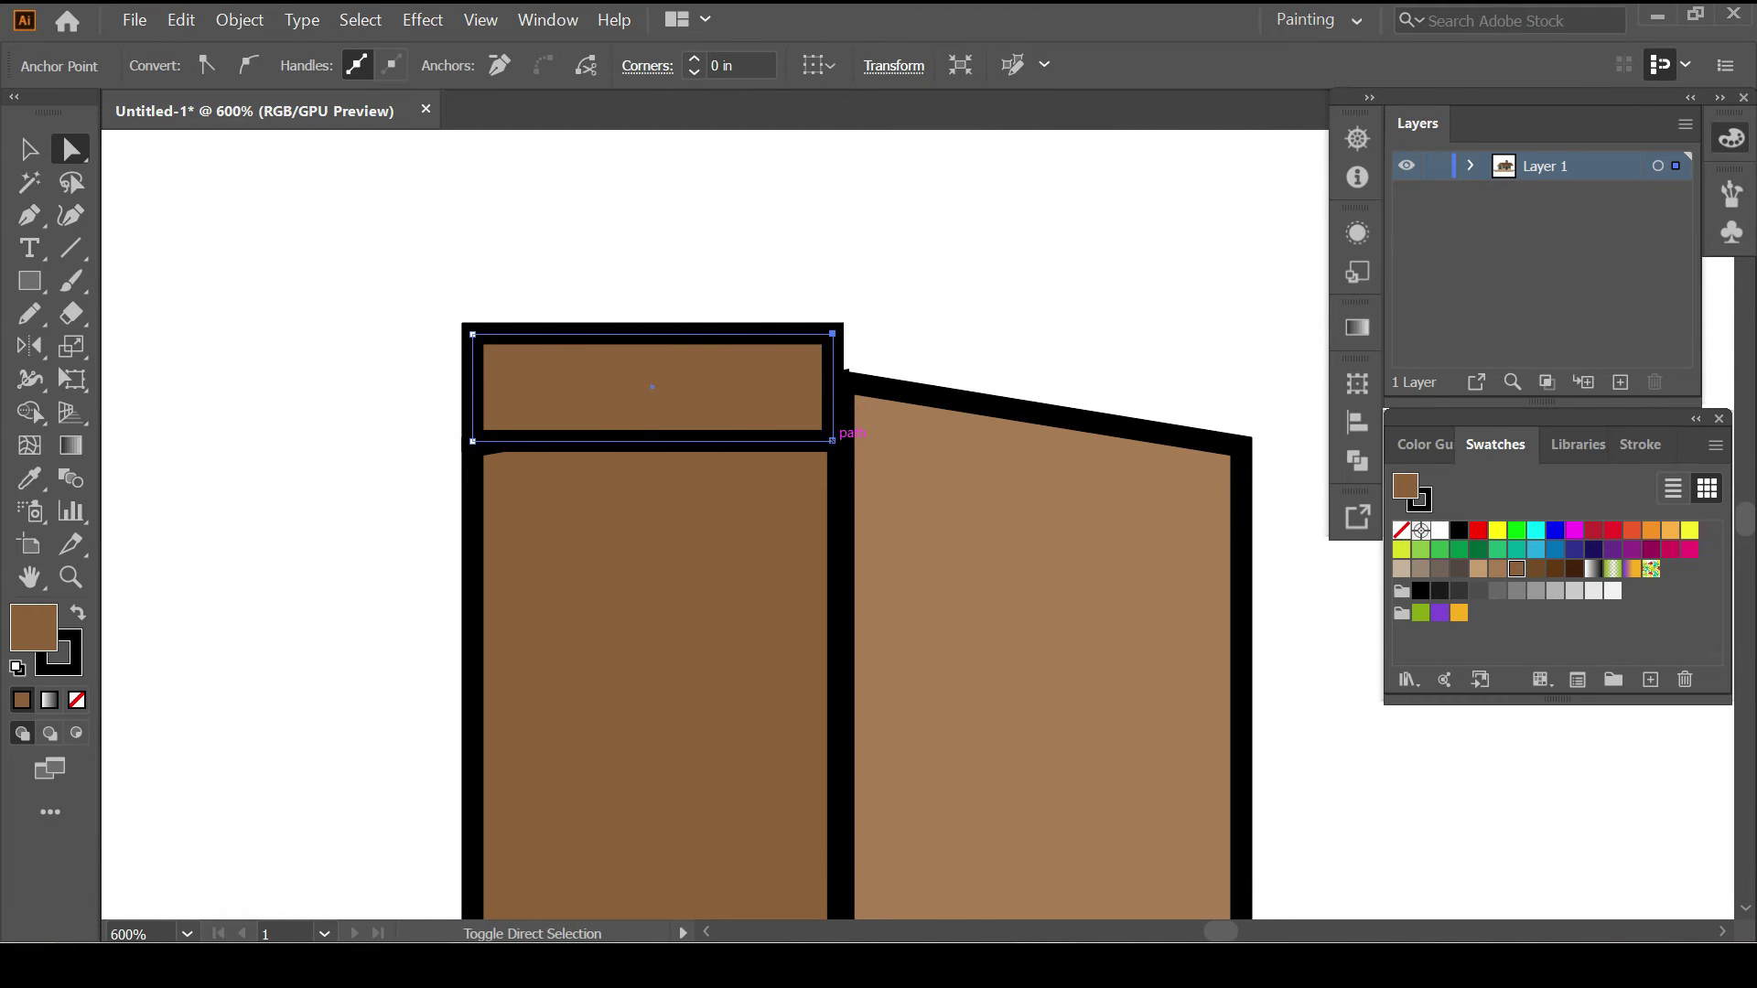
{"action": "left_click_drag", "start_coordinate": [832, 426], "coordinate": [833, 349]}
{"action": "key", "text": "v"}
{"action": "left_click_drag", "start_coordinate": [462, 350], "coordinate": [414, 362]}
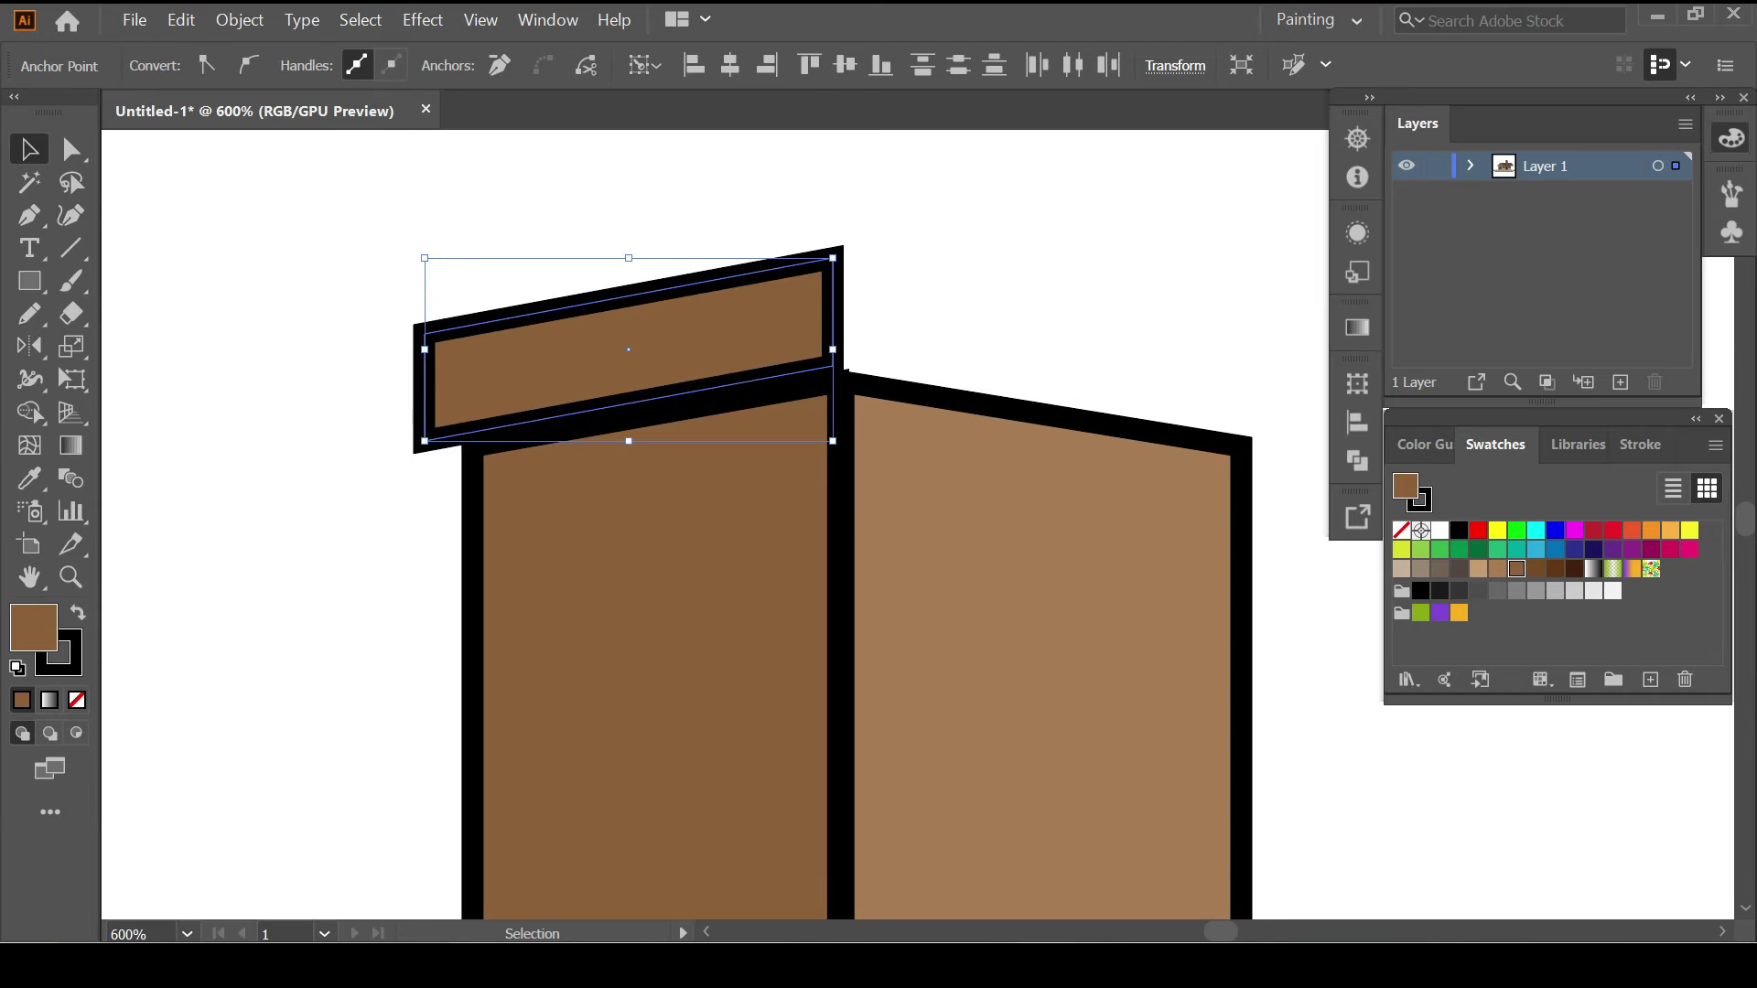
{"action": "left_click", "coordinate": [274, 411]}
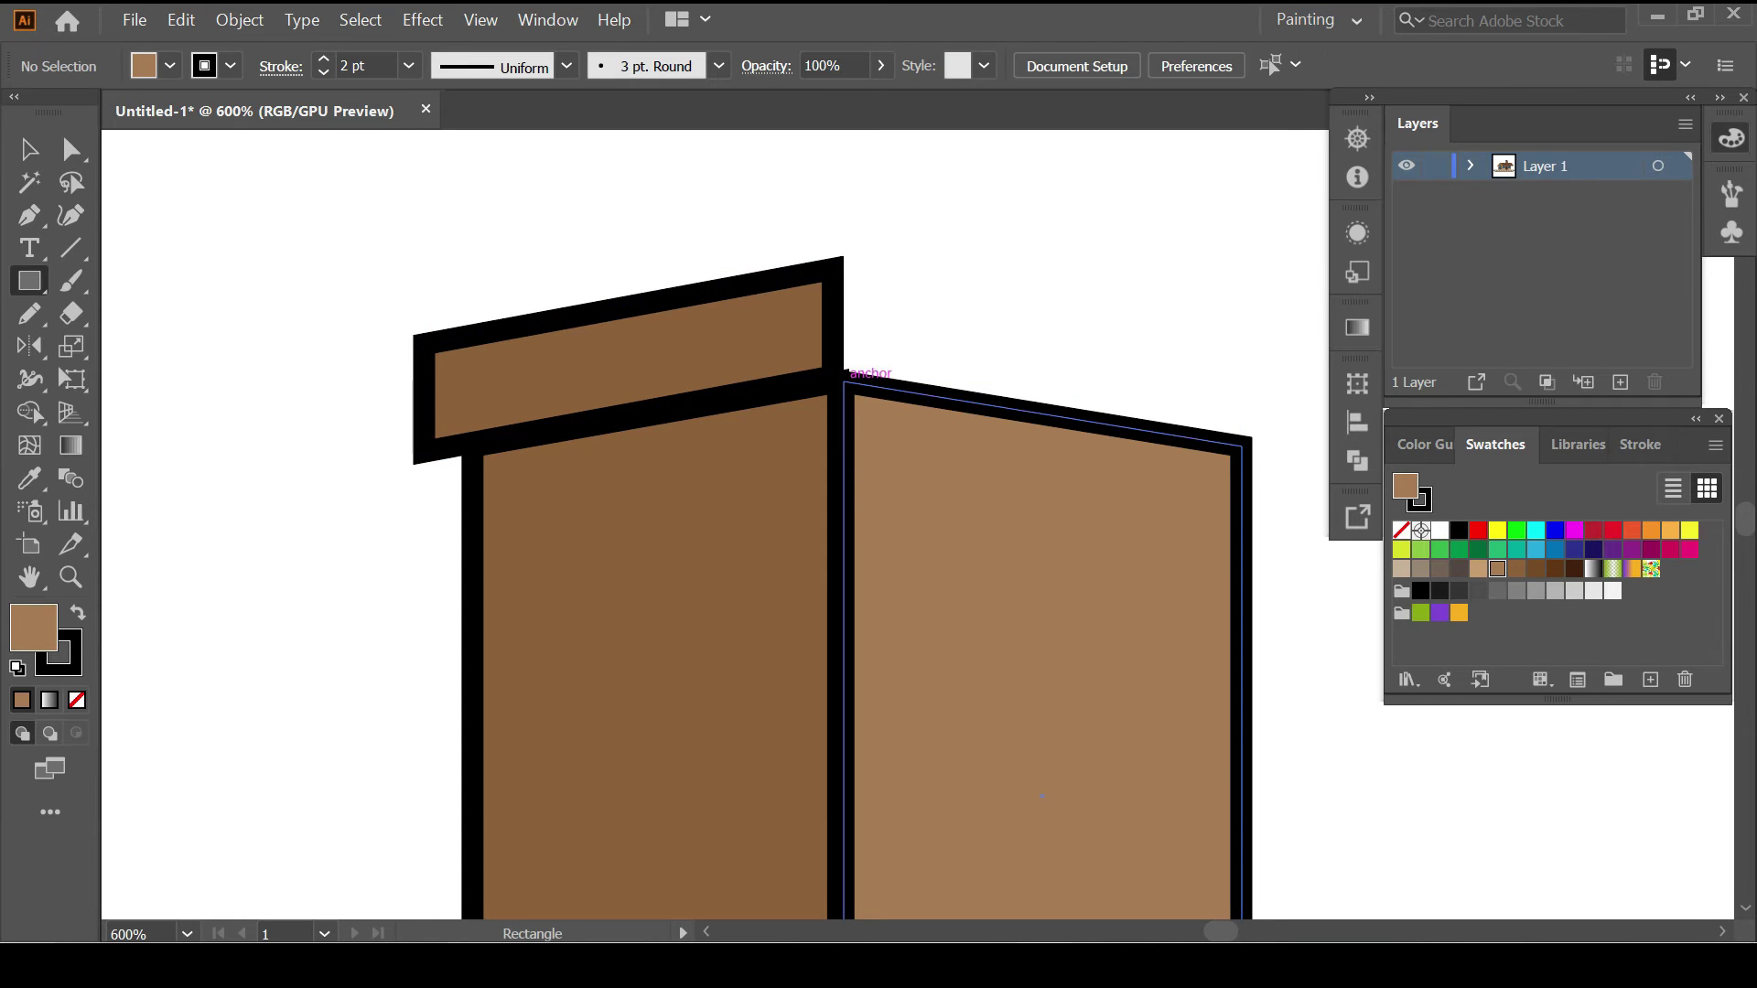
Add a matching slanted cap band over the right face, stretched past its edge.
{"action": "left_click_drag", "start_coordinate": [849, 373], "coordinate": [1299, 329]}
{"action": "key", "text": "a"}
{"action": "mouse_move", "coordinate": [1243, 446]}
{"action": "left_mouse_down"}
{"action": "mouse_move", "coordinate": [843, 366]}
{"action": "mouse_move", "coordinate": [842, 291]}
{"action": "left_mouse_up"}
{"action": "key", "text": "v"}
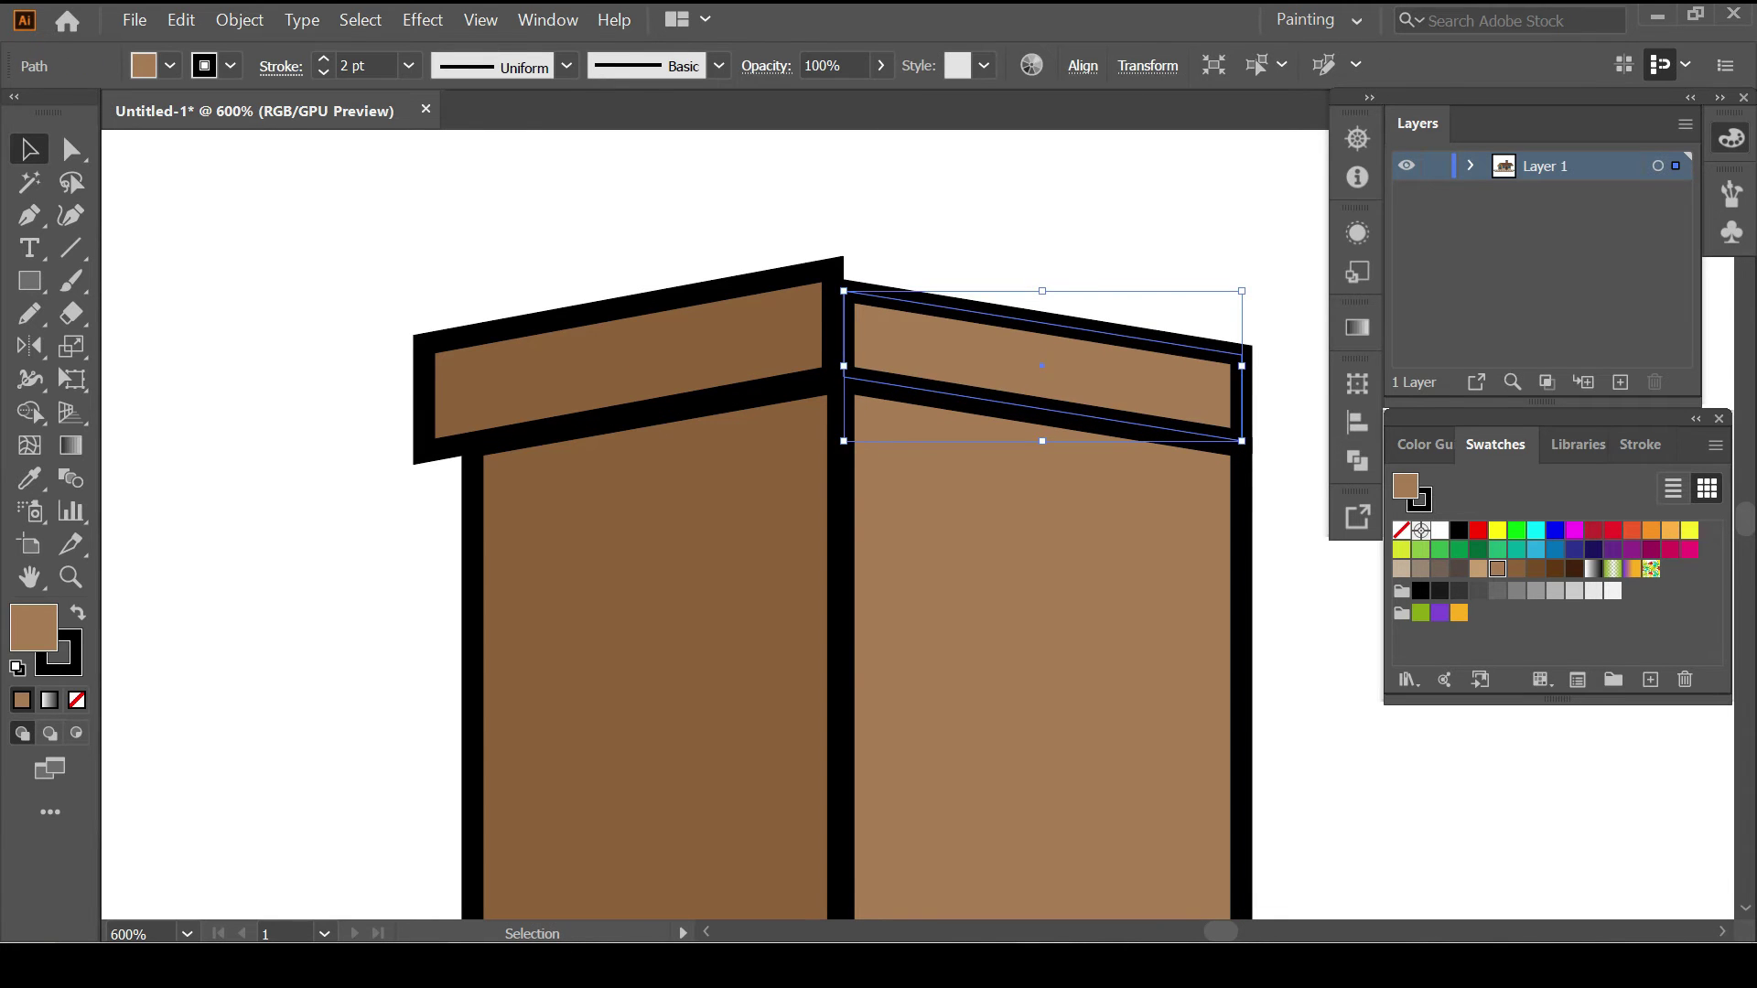
{"action": "left_click_drag", "start_coordinate": [1043, 291], "coordinate": [1042, 258]}
{"action": "left_click_drag", "start_coordinate": [1042, 441], "coordinate": [1058, 451]}
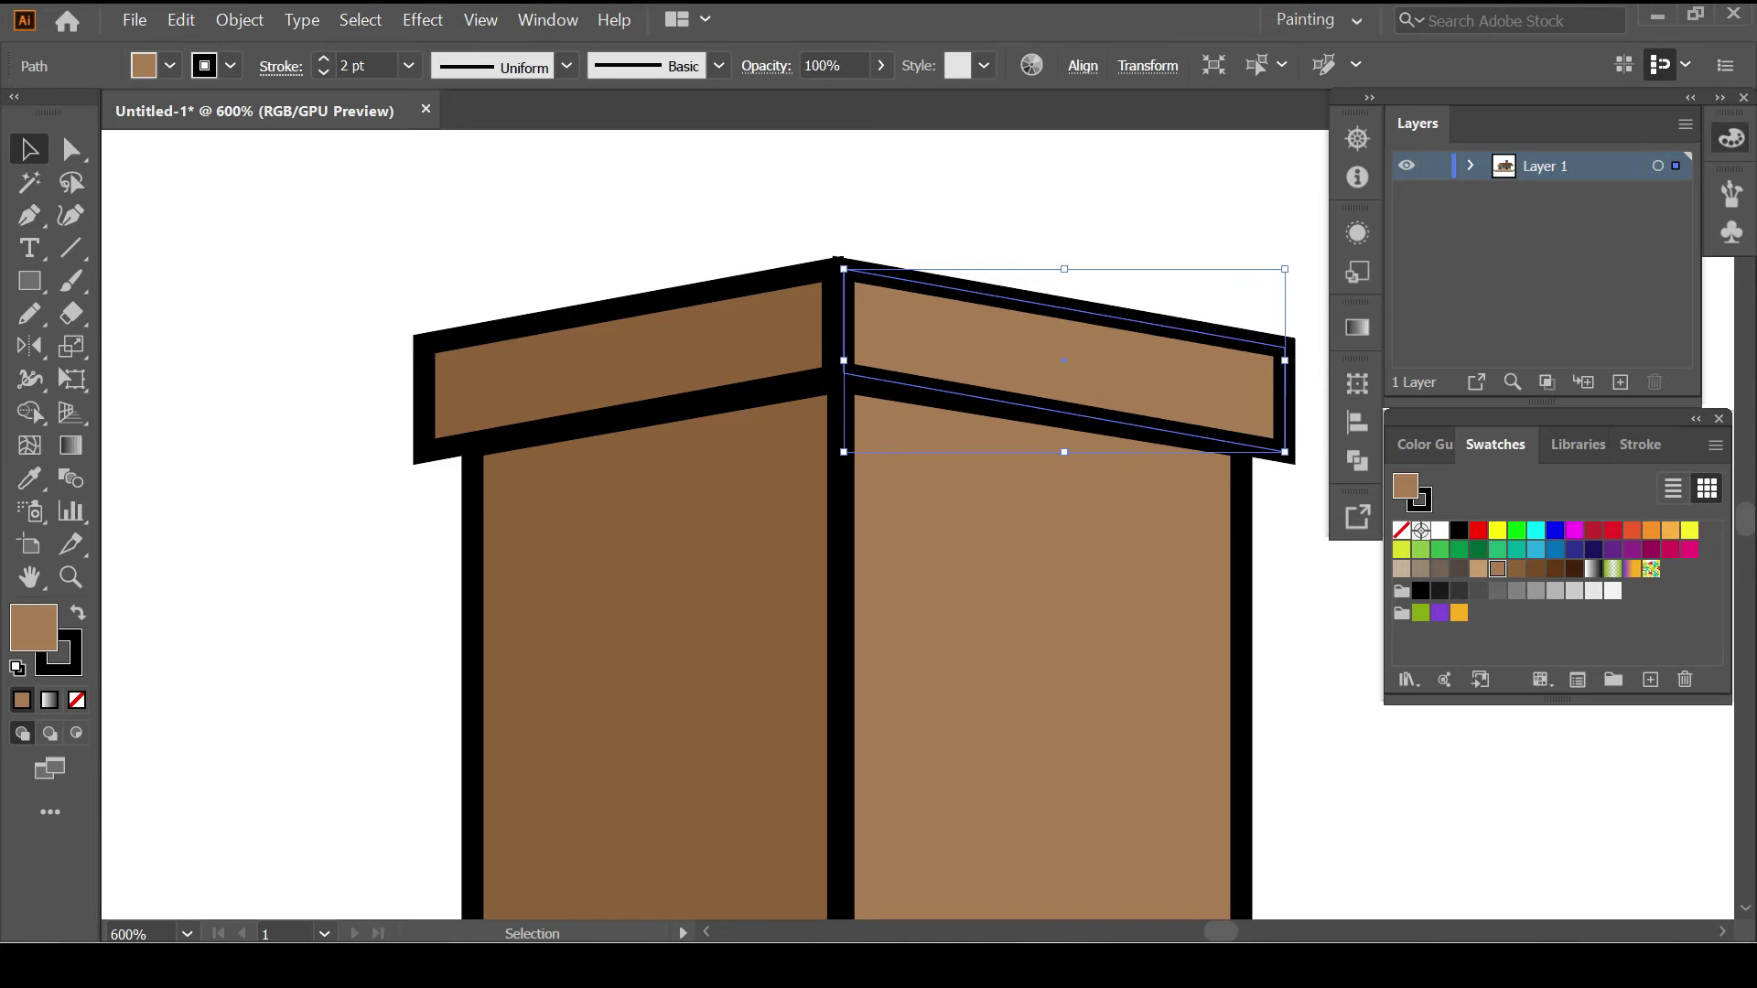
{"action": "key", "text": "ctrl+shift+a"}
{"action": "scroll", "coordinate": [1204, 733], "scroll_direction": "down", "scroll_amount": 6}
{"action": "scroll", "coordinate": [1204, 733], "scroll_direction": "down", "scroll_amount": 3}
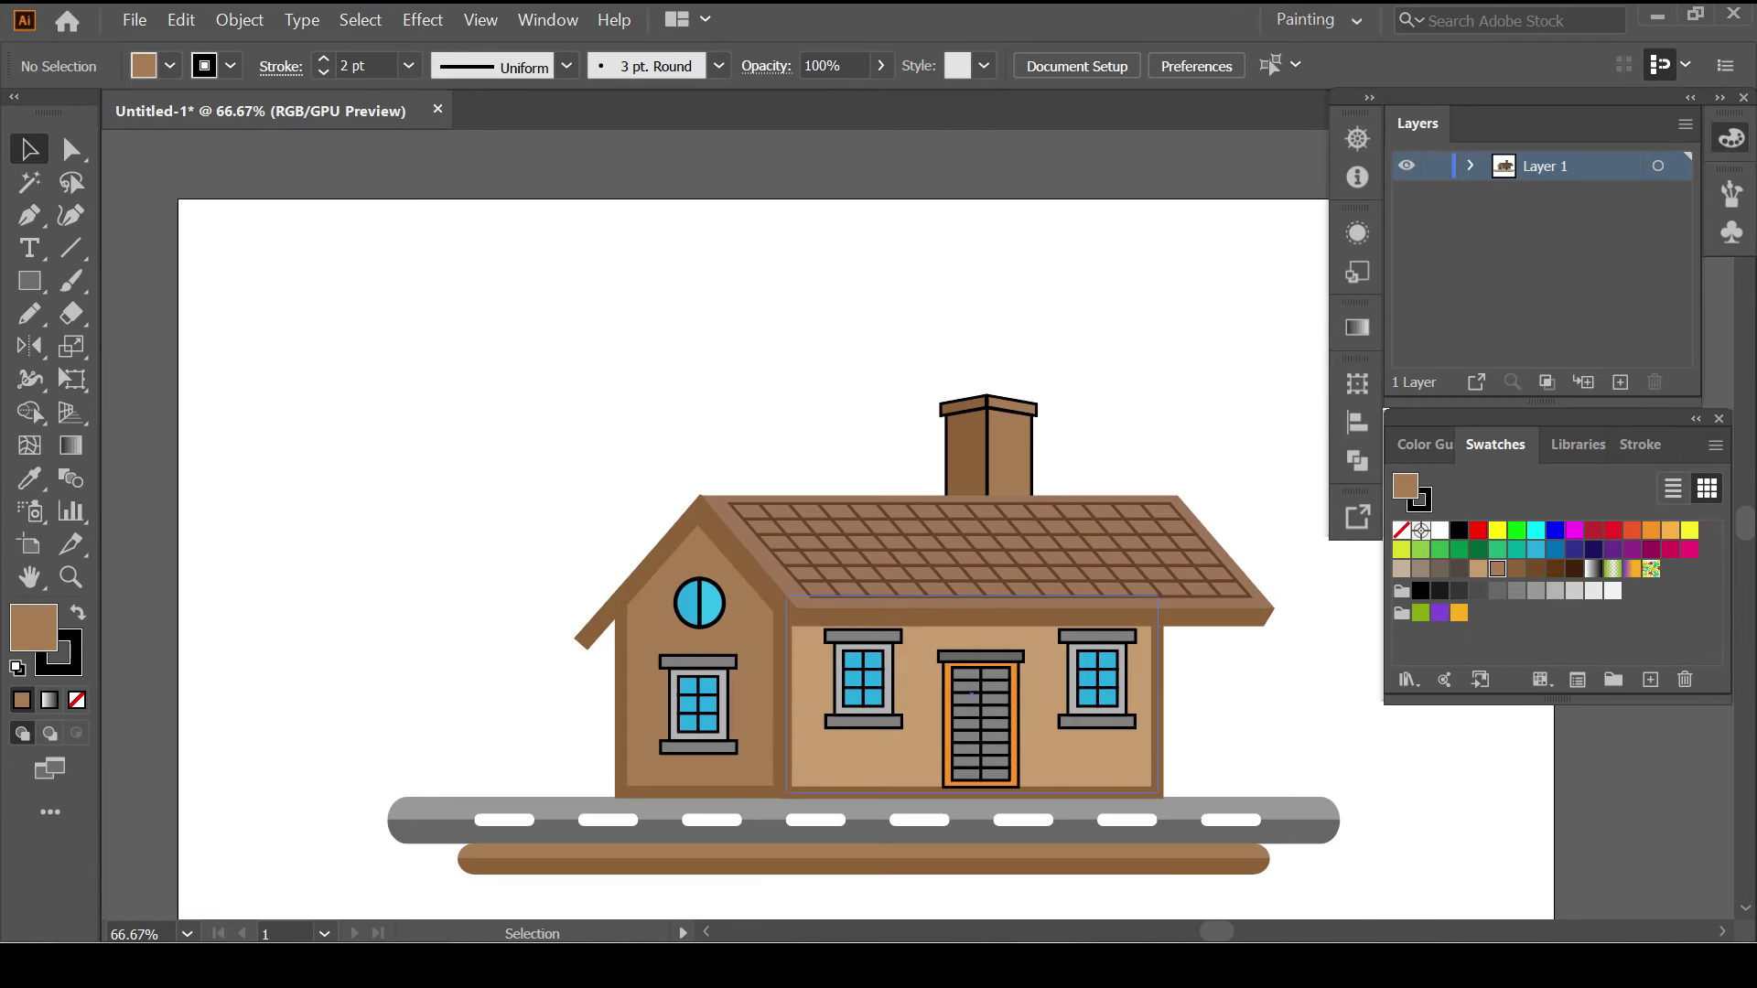
Blend a dark green and a light green rounded bar with 10 specified steps.
{"action": "key", "text": "/"}
{"action": "scroll", "coordinate": [878, 548], "scroll_direction": "left", "scroll_amount": 2}
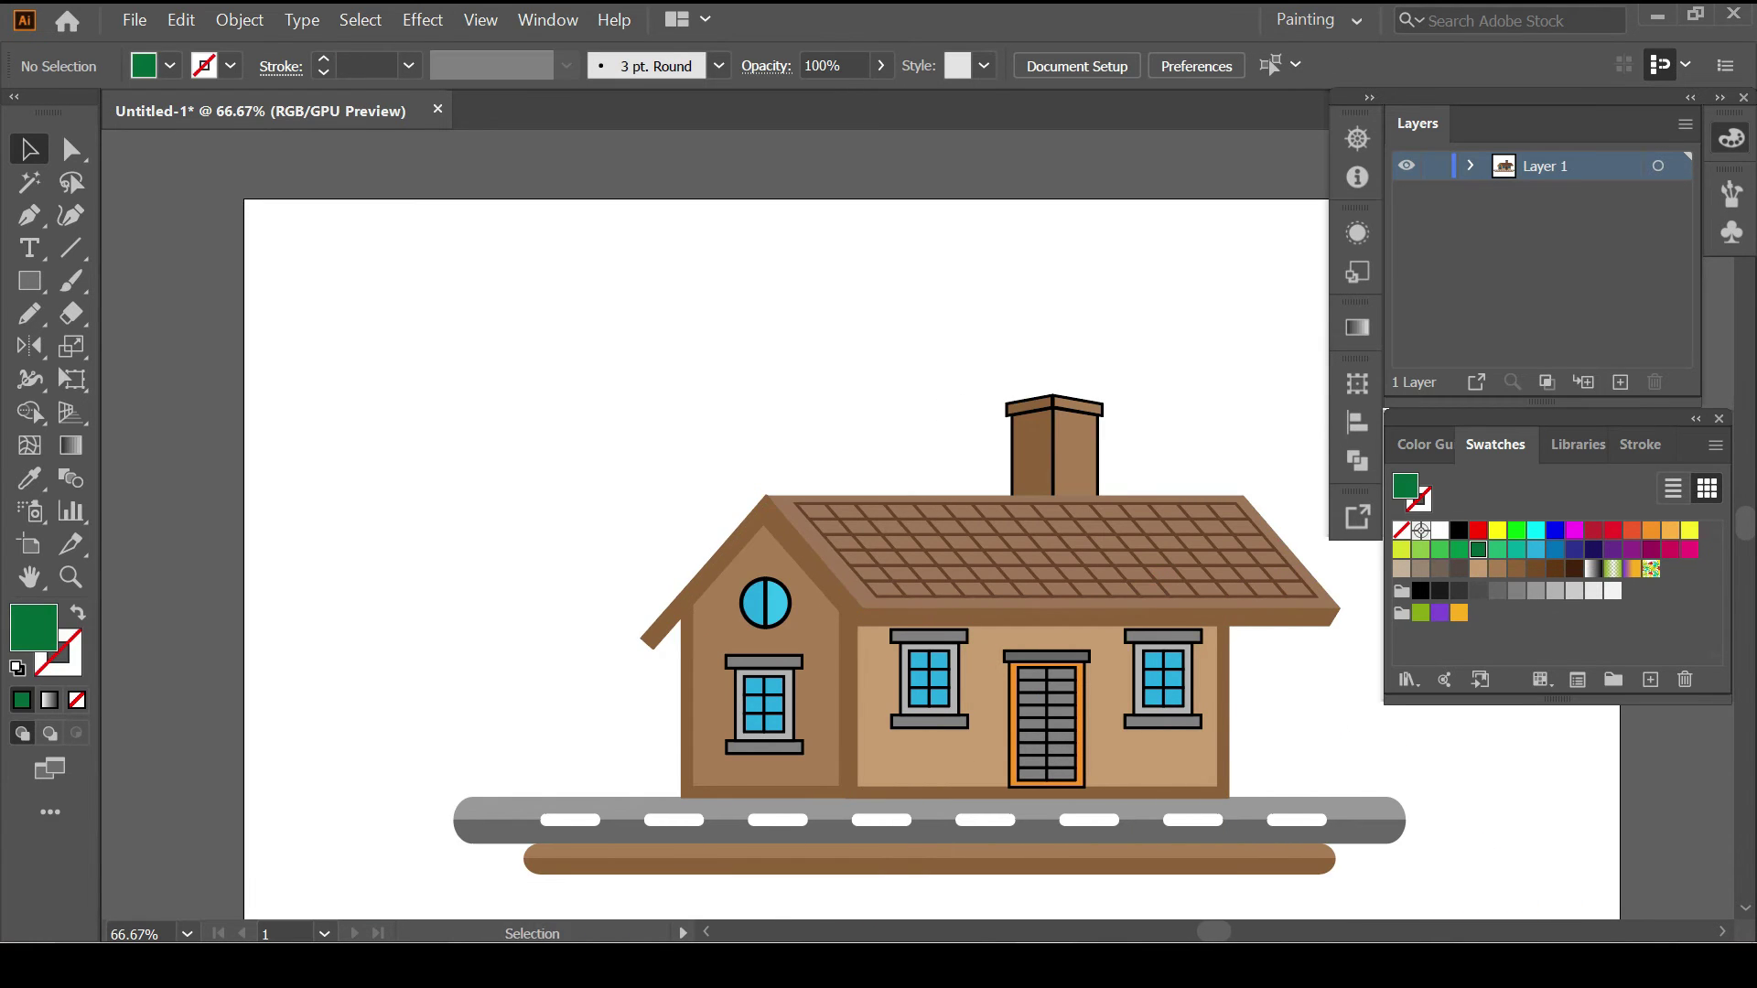
{"action": "mouse_move", "coordinate": [498, 679]}
{"action": "left_mouse_down"}
{"action": "mouse_move", "coordinate": [575, 679]}
{"action": "mouse_move", "coordinate": [574, 430]}
{"action": "mouse_move", "coordinate": [541, 423]}
{"action": "left_mouse_up"}
{"action": "key", "text": "v"}
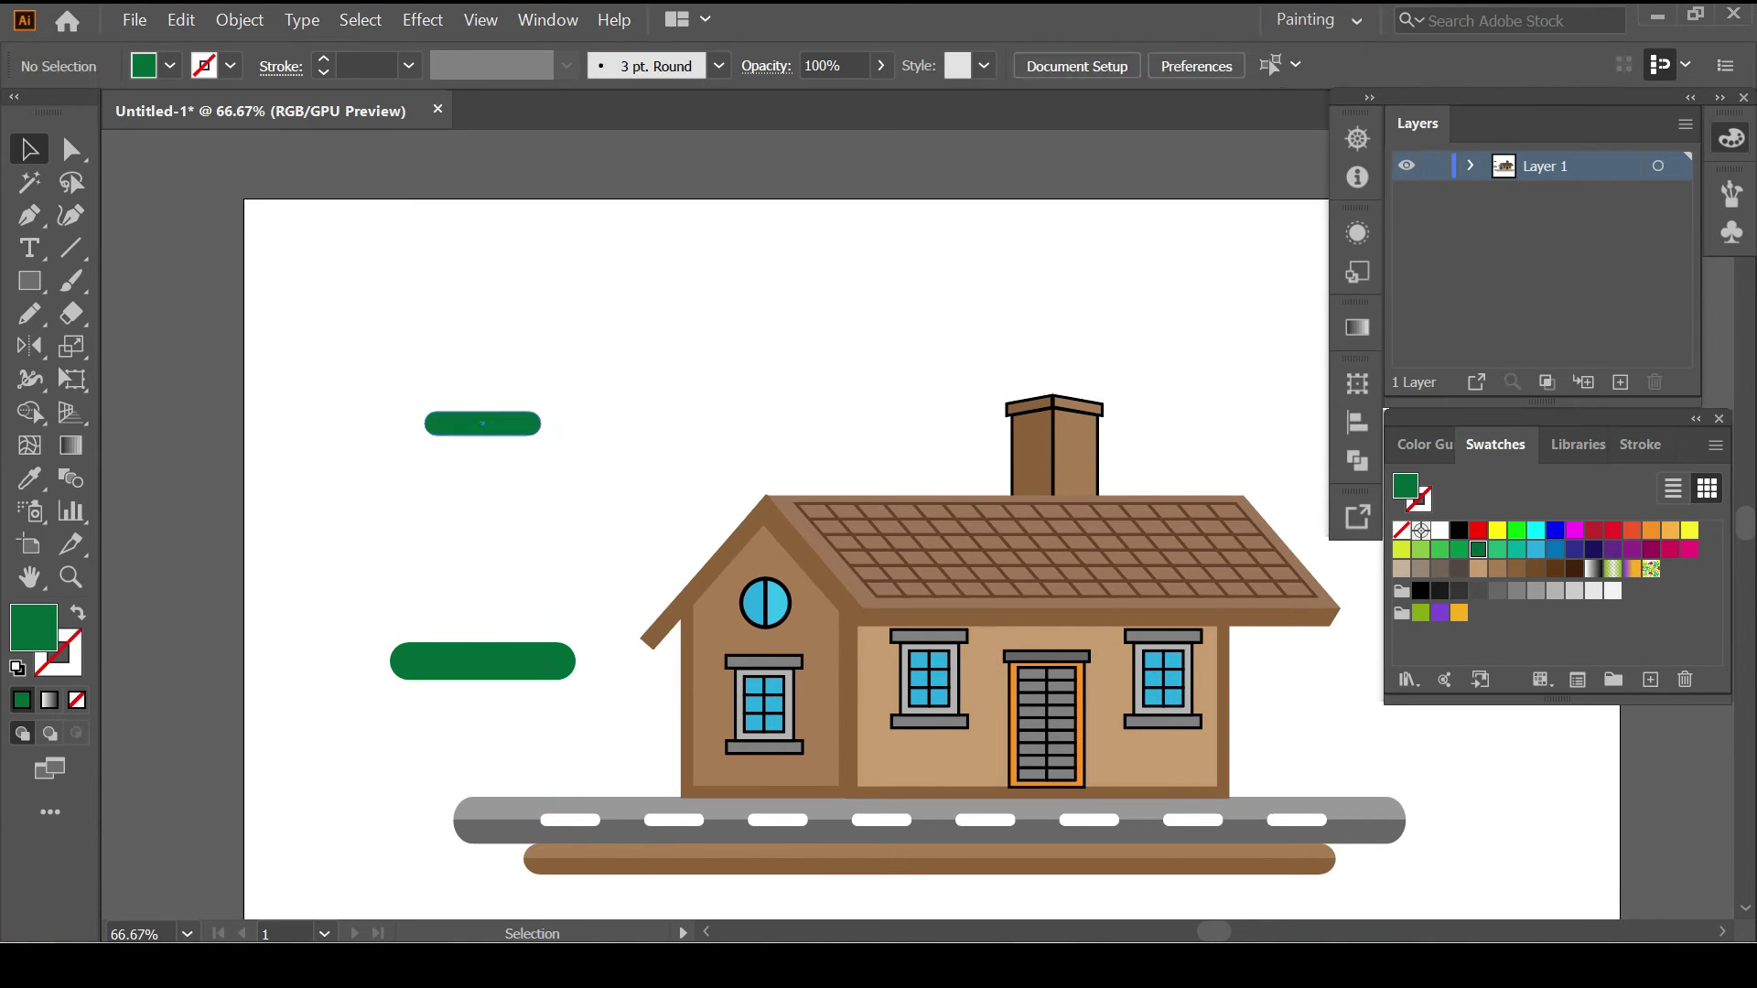
{"action": "left_click", "coordinate": [1420, 549]}
{"action": "left_click", "coordinate": [482, 661], "text": "shift"}
{"action": "left_click", "coordinate": [1083, 65]}
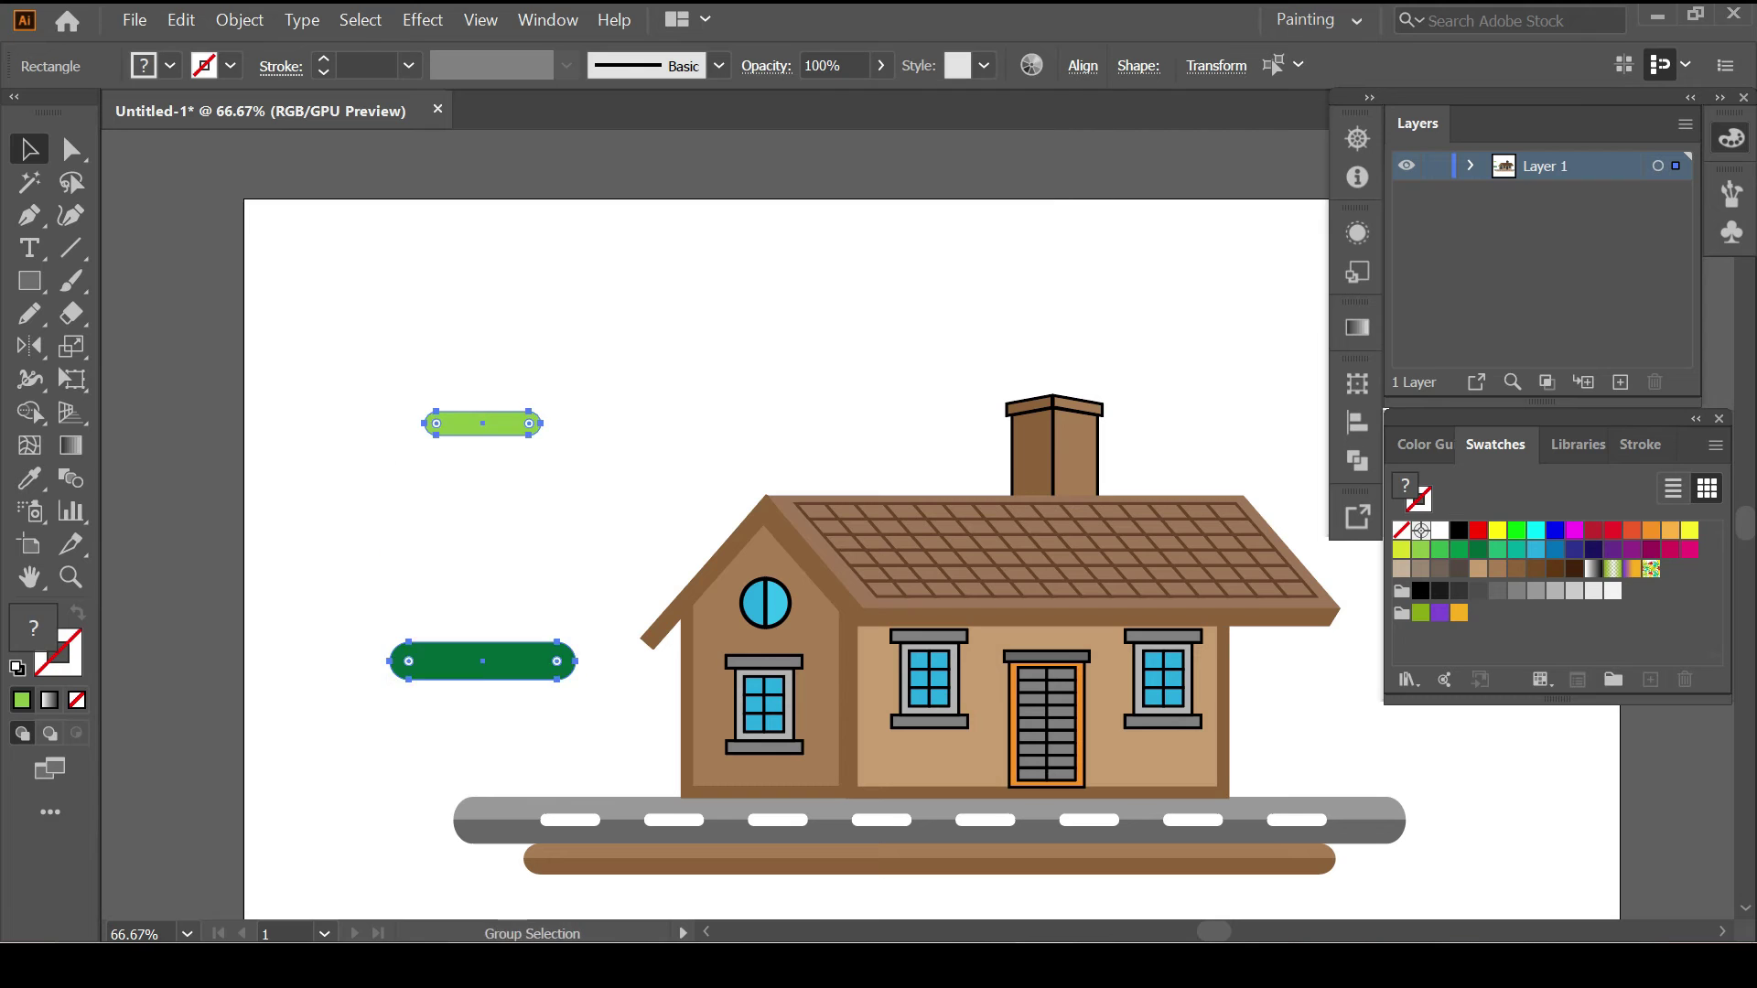
{"action": "key", "text": "ctrl+alt+b"}
{"action": "double_click", "coordinate": [70, 478]}
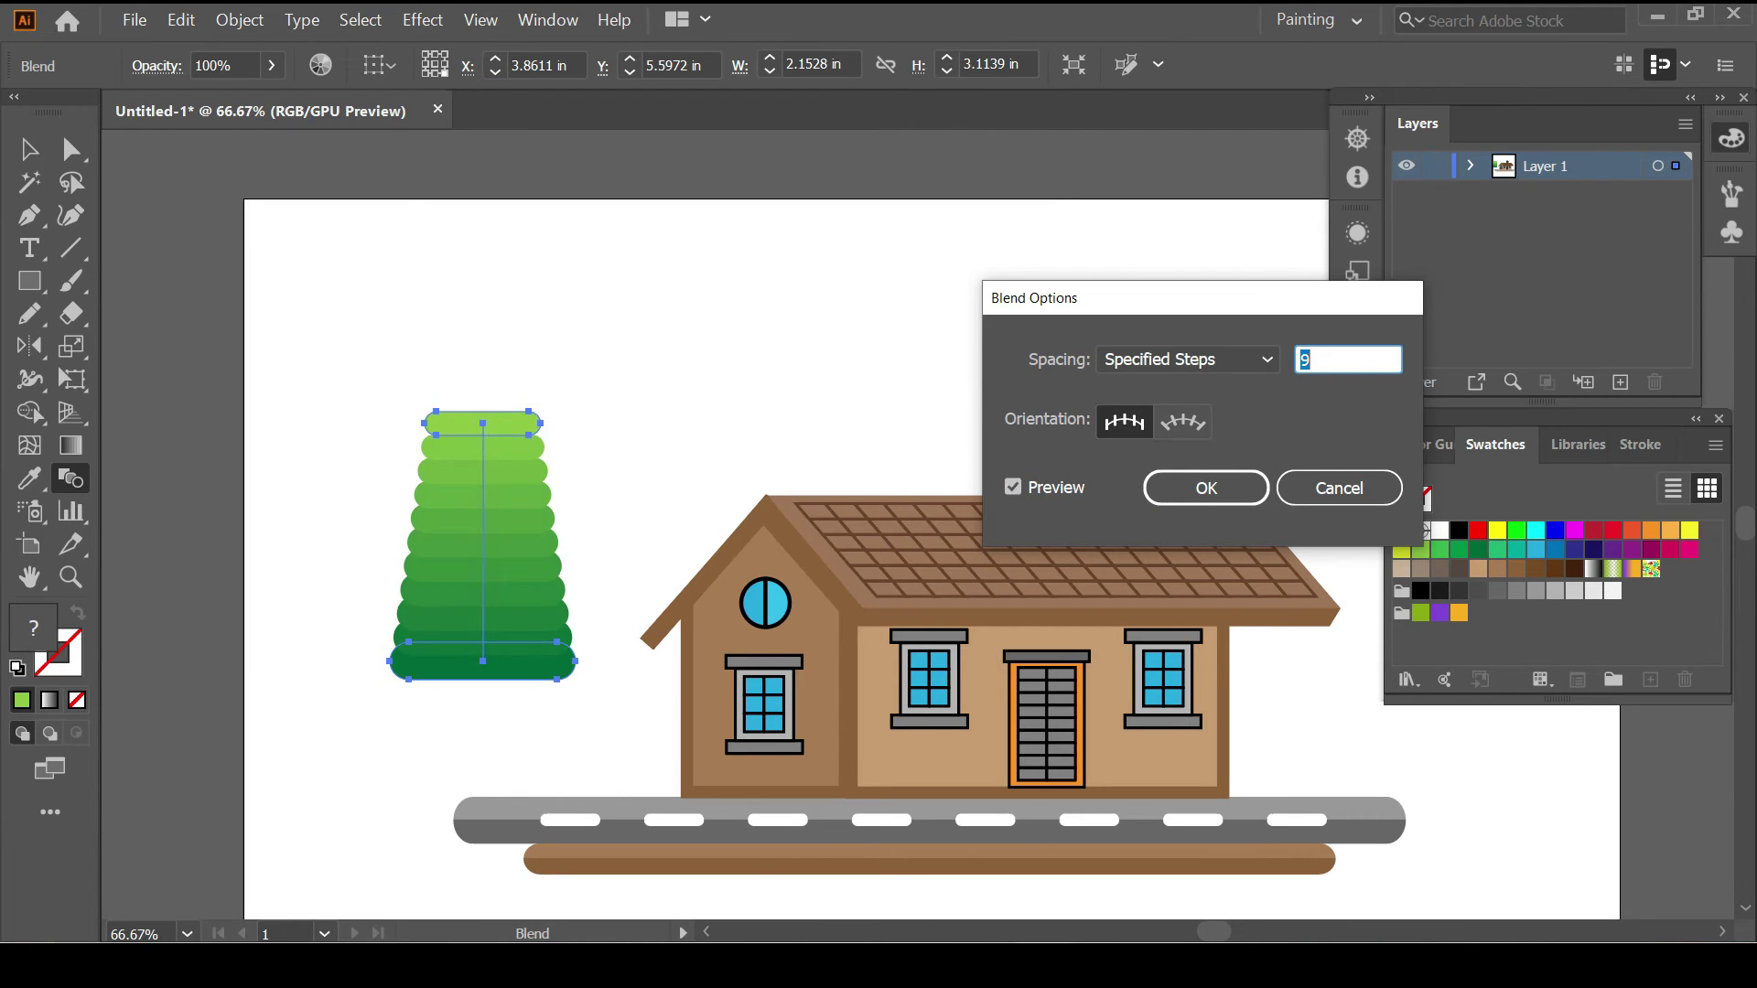
{"action": "key", "text": "Return"}
{"action": "key", "text": "ctrl+shift+a"}
Shrink the green blend tree beside the house's left wall and add a brown trunk.
{"action": "left_click", "coordinate": [482, 549]}
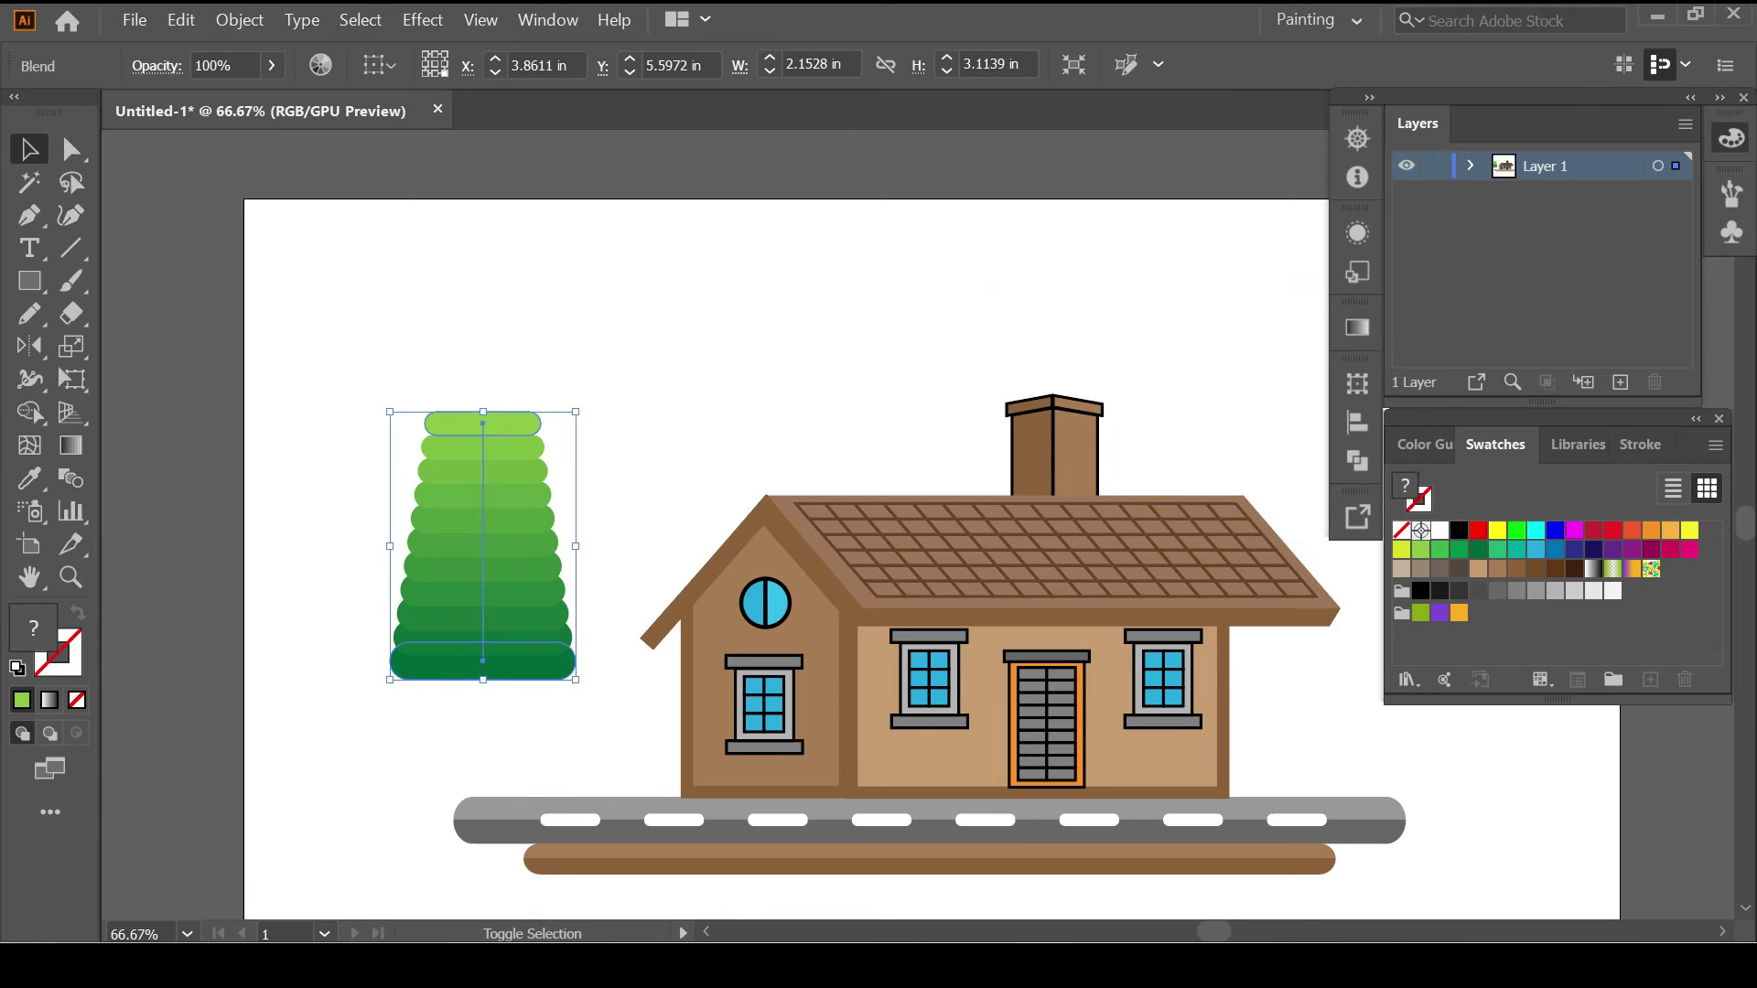
{"action": "left_click_drag", "start_coordinate": [390, 412], "coordinate": [450, 499]}
{"action": "left_click_drag", "start_coordinate": [513, 595], "coordinate": [545, 610]}
{"action": "left_click", "coordinate": [824, 302]}
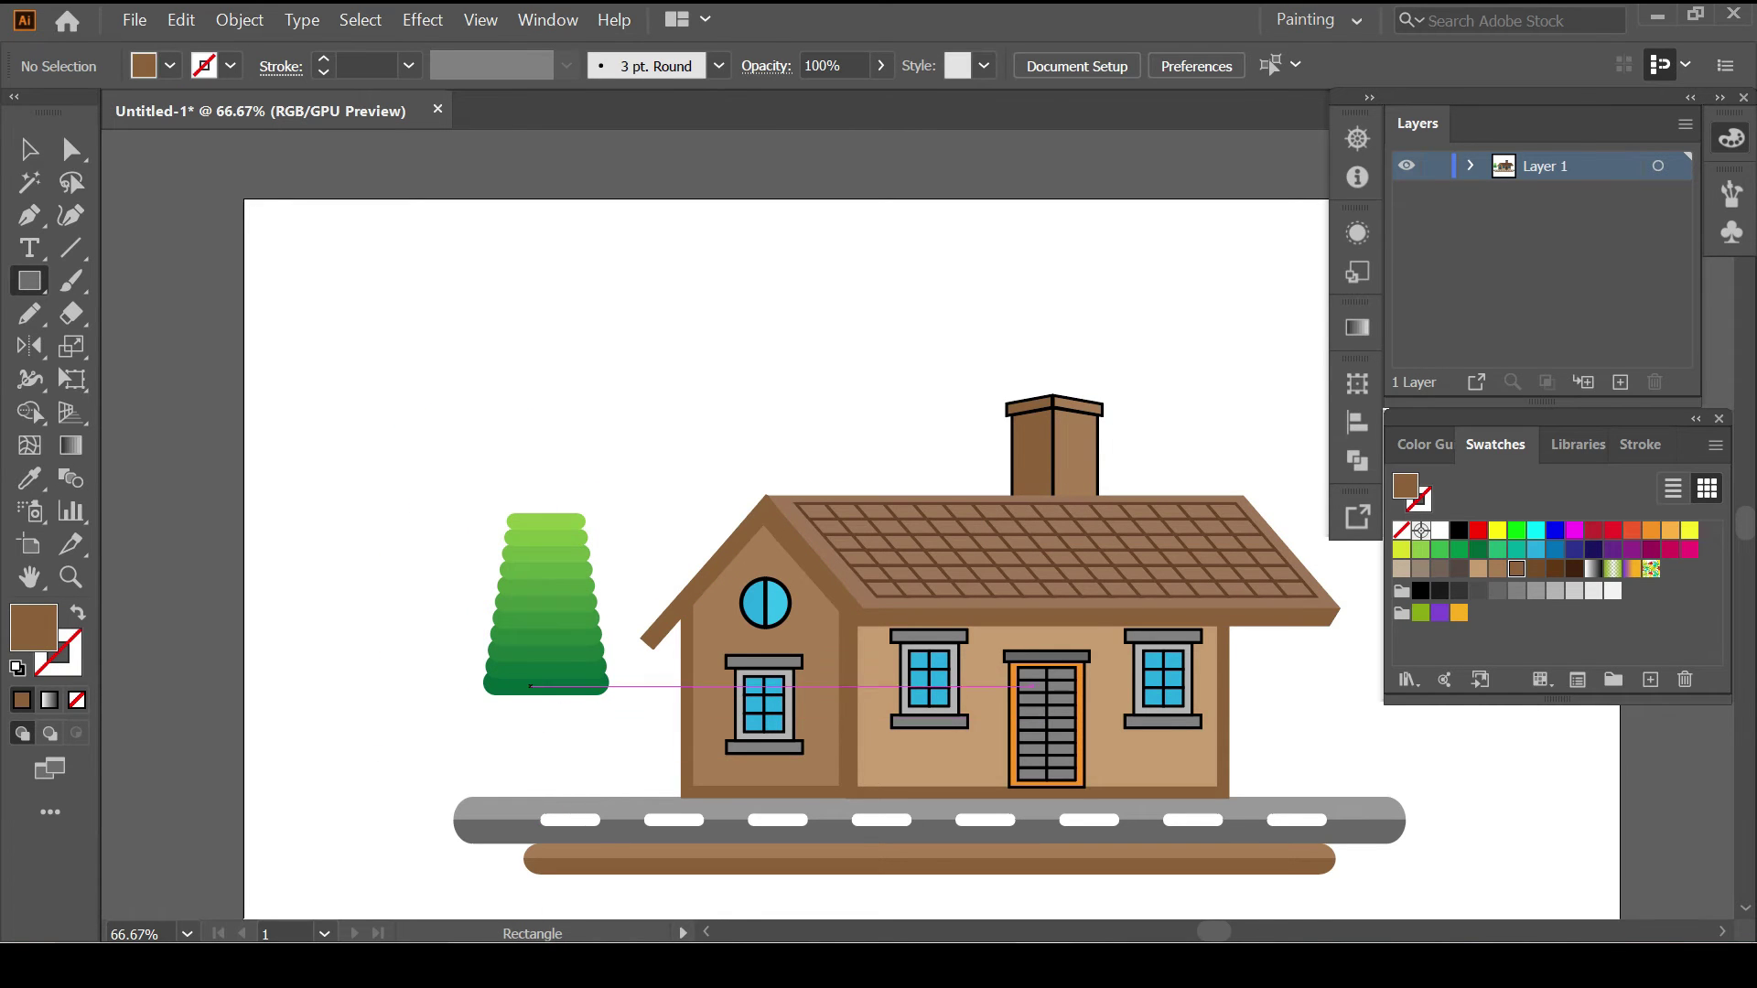
{"action": "left_click_drag", "start_coordinate": [565, 796], "coordinate": [564, 796]}
{"action": "scroll", "coordinate": [732, 549], "scroll_direction": "right", "scroll_amount": 3}
{"action": "key", "text": "v"}
{"action": "left_click", "coordinate": [370, 595]}
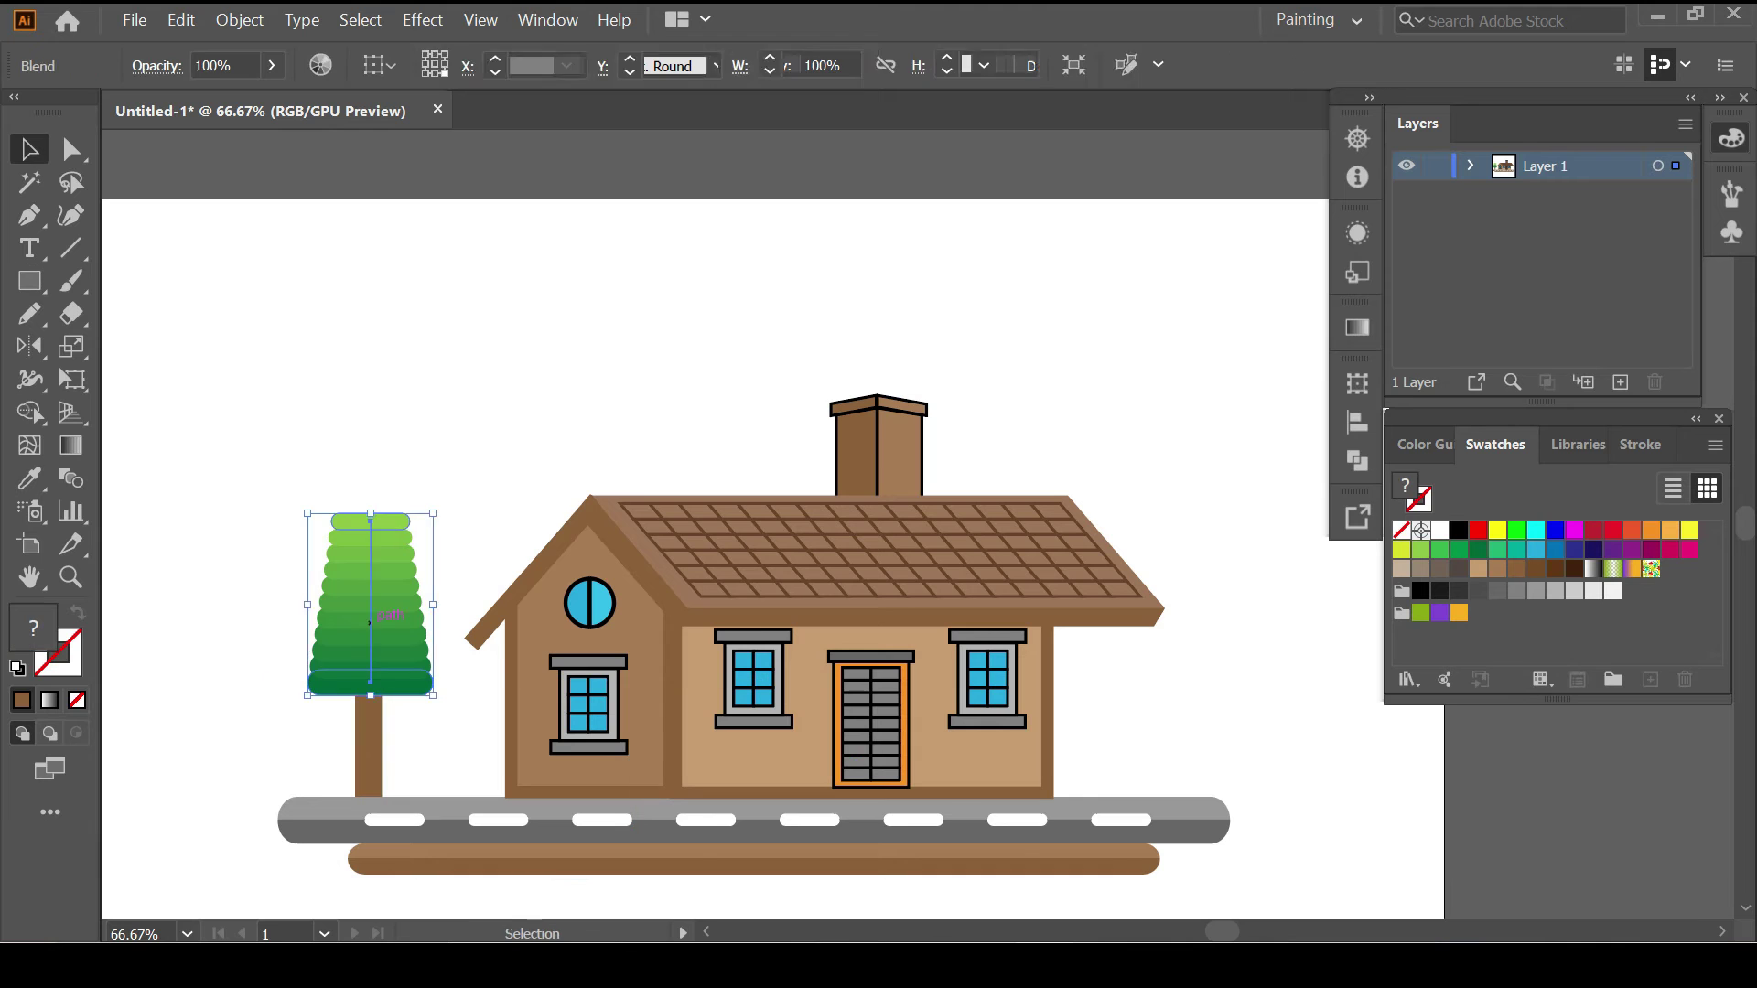
{"action": "left_click", "coordinate": [369, 731], "text": "shift"}
Place a smaller copy of the tree and trunk beside the original.
{"action": "left_click_drag", "start_coordinate": [369, 660], "coordinate": [461, 661]}
{"action": "left_click_drag", "start_coordinate": [392, 510], "coordinate": [416, 581]}
{"action": "key", "text": "ctrl+shift+a"}
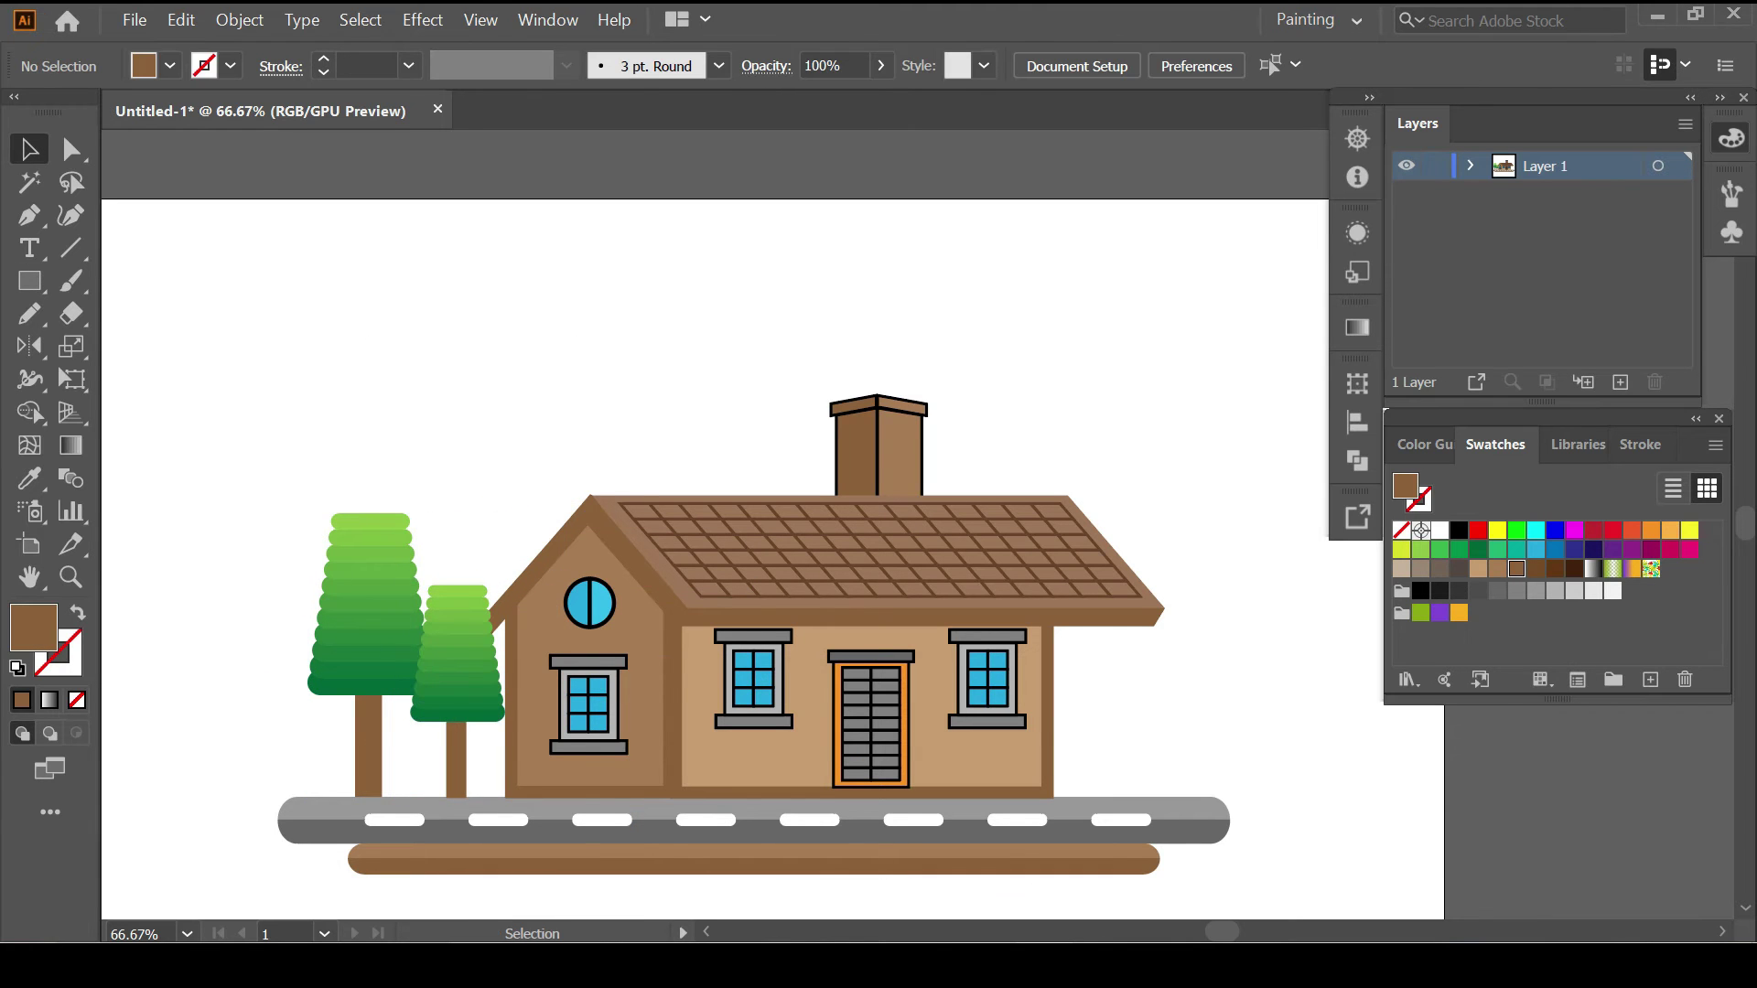
{"action": "scroll", "coordinate": [679, 673], "scroll_direction": "right", "scroll_amount": 3}
{"action": "scroll", "coordinate": [679, 672], "scroll_direction": "right", "scroll_amount": 5}
Draw three red bench slats right of the house on the road.
{"action": "left_click", "coordinate": [855, 811]}
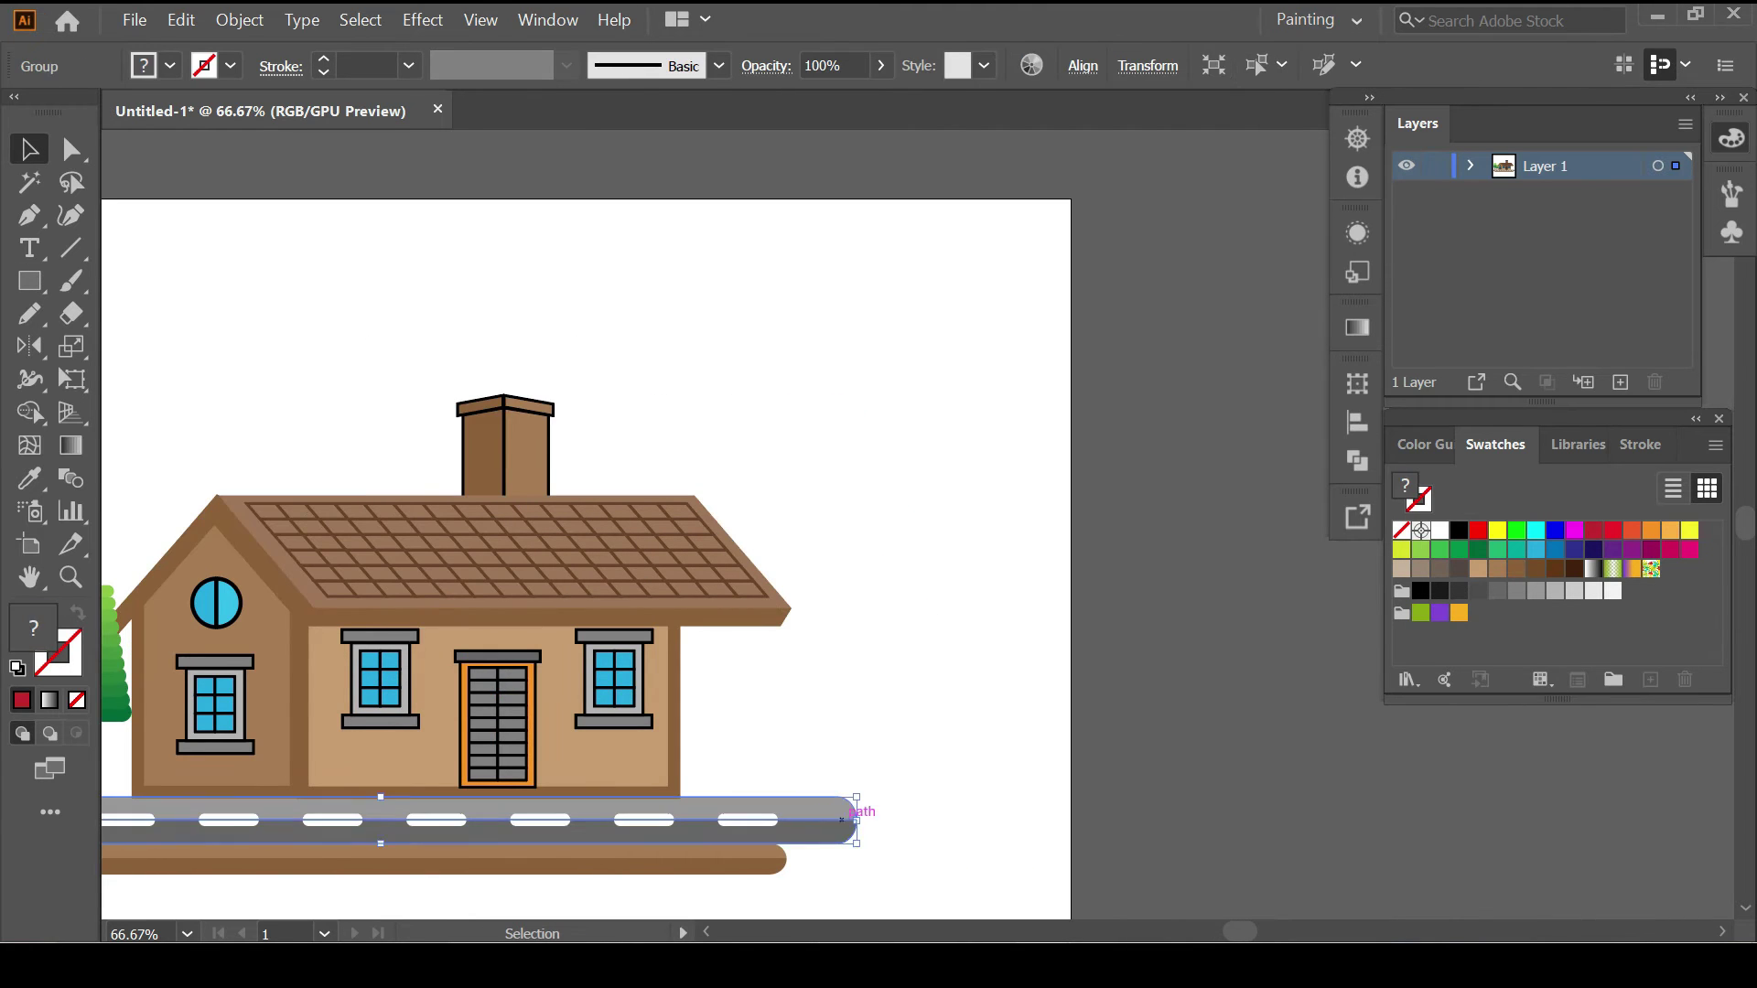
{"action": "key", "text": "ctrl+shift+a"}
{"action": "key", "text": "m"}
{"action": "key", "text": "ctrl+1"}
{"action": "left_click_drag", "start_coordinate": [757, 703], "coordinate": [989, 736]}
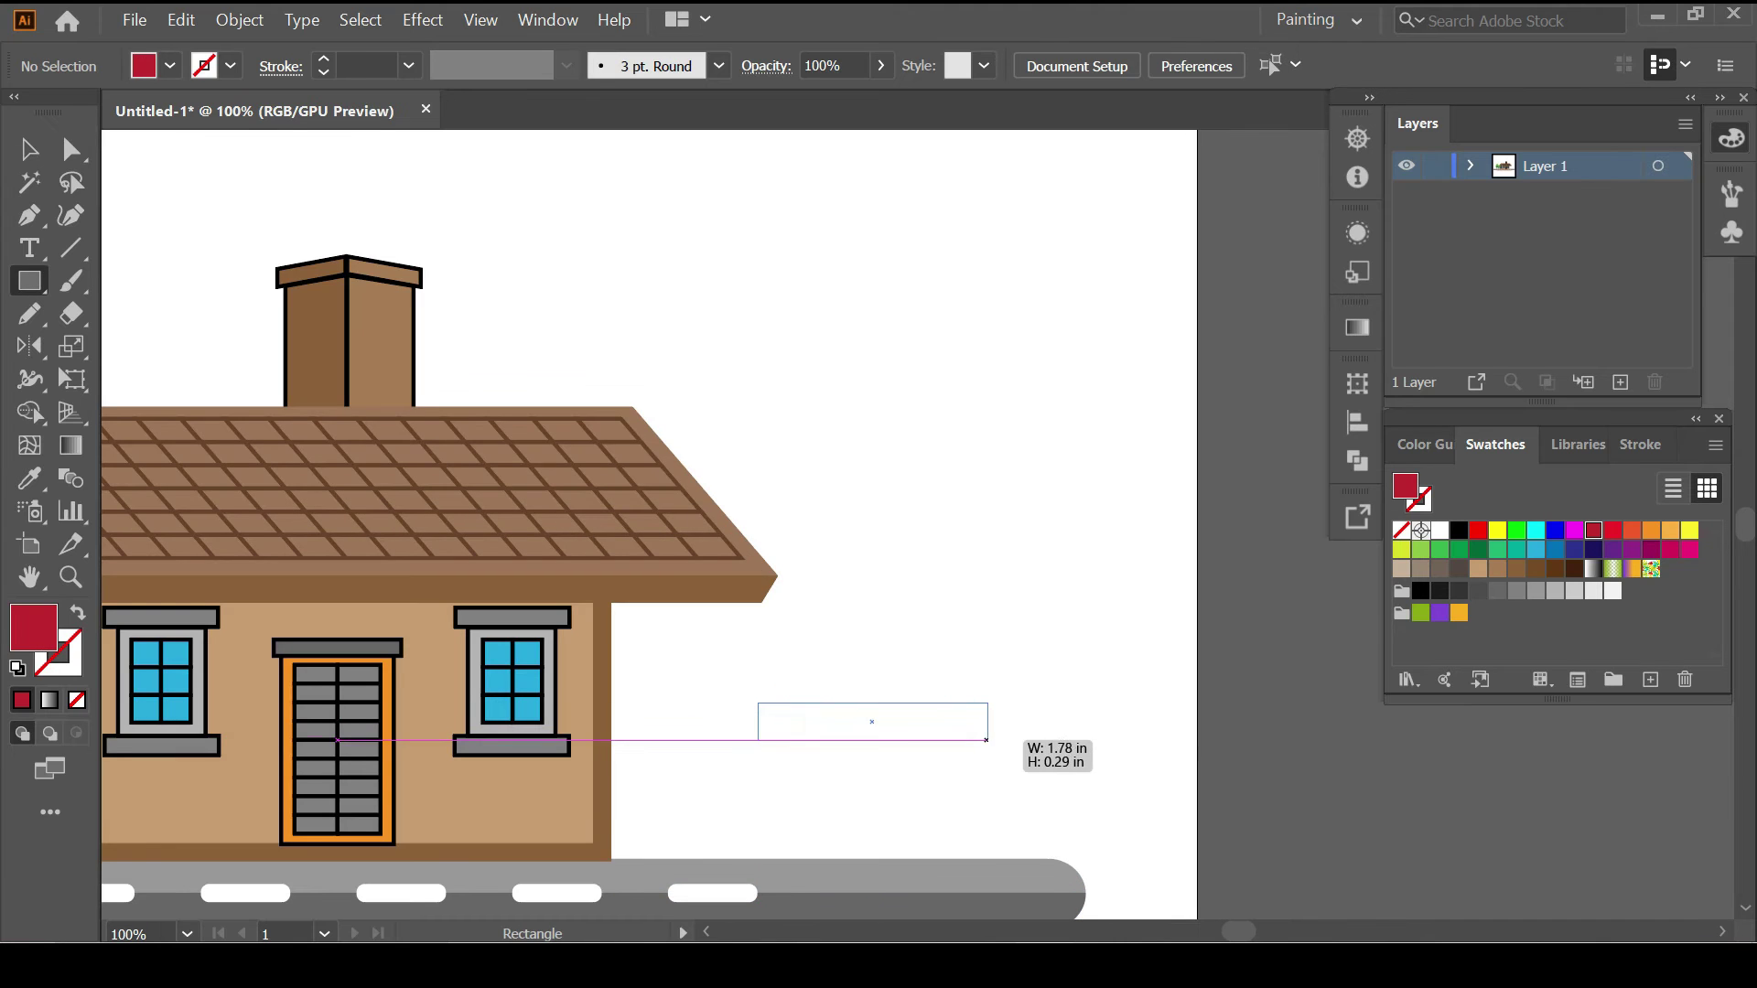
{"action": "left_click", "coordinate": [758, 746]}
{"action": "key", "text": "Return"}
{"action": "key", "text": "v"}
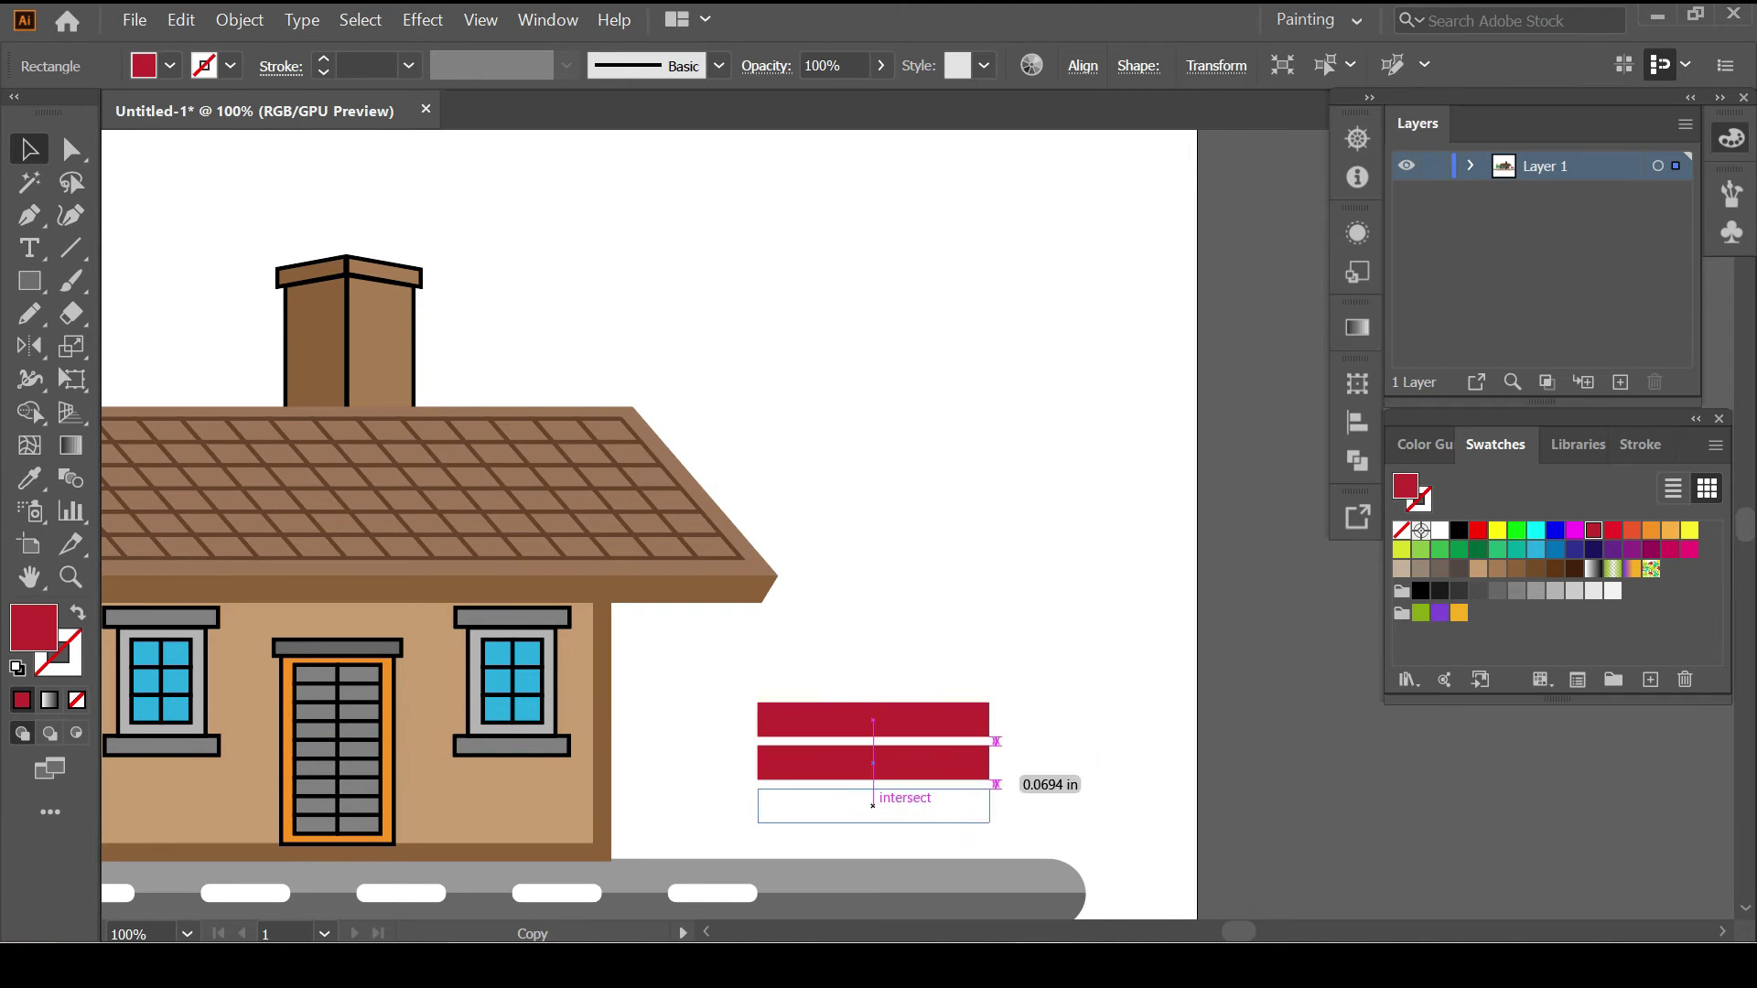
{"action": "left_click_drag", "start_coordinate": [872, 805], "coordinate": [796, 857]}
{"action": "key", "text": "ctrl+shift+a"}
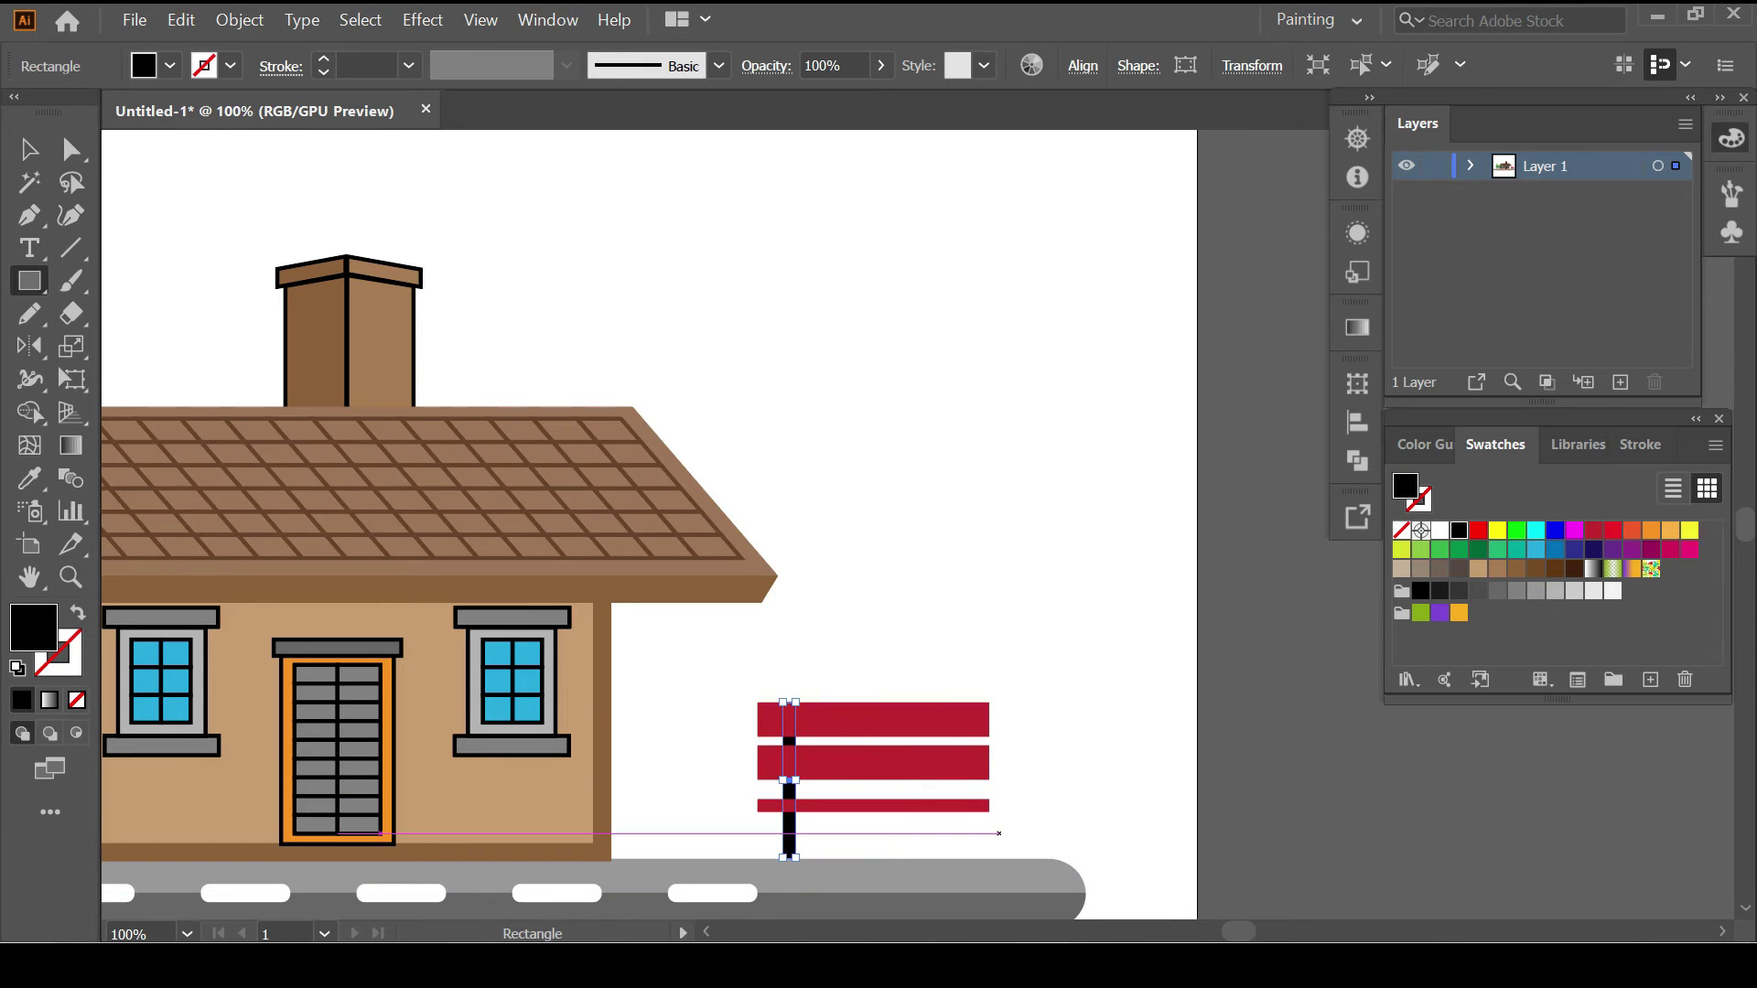
Reflect a copy of the black bench leg across the bench centre.
{"action": "left_click", "coordinate": [873, 762], "text": "alt"}
{"action": "left_click", "coordinate": [1165, 678]}
{"action": "key", "text": "ctrl+shift+a"}
{"action": "key", "text": "ctrl+0"}
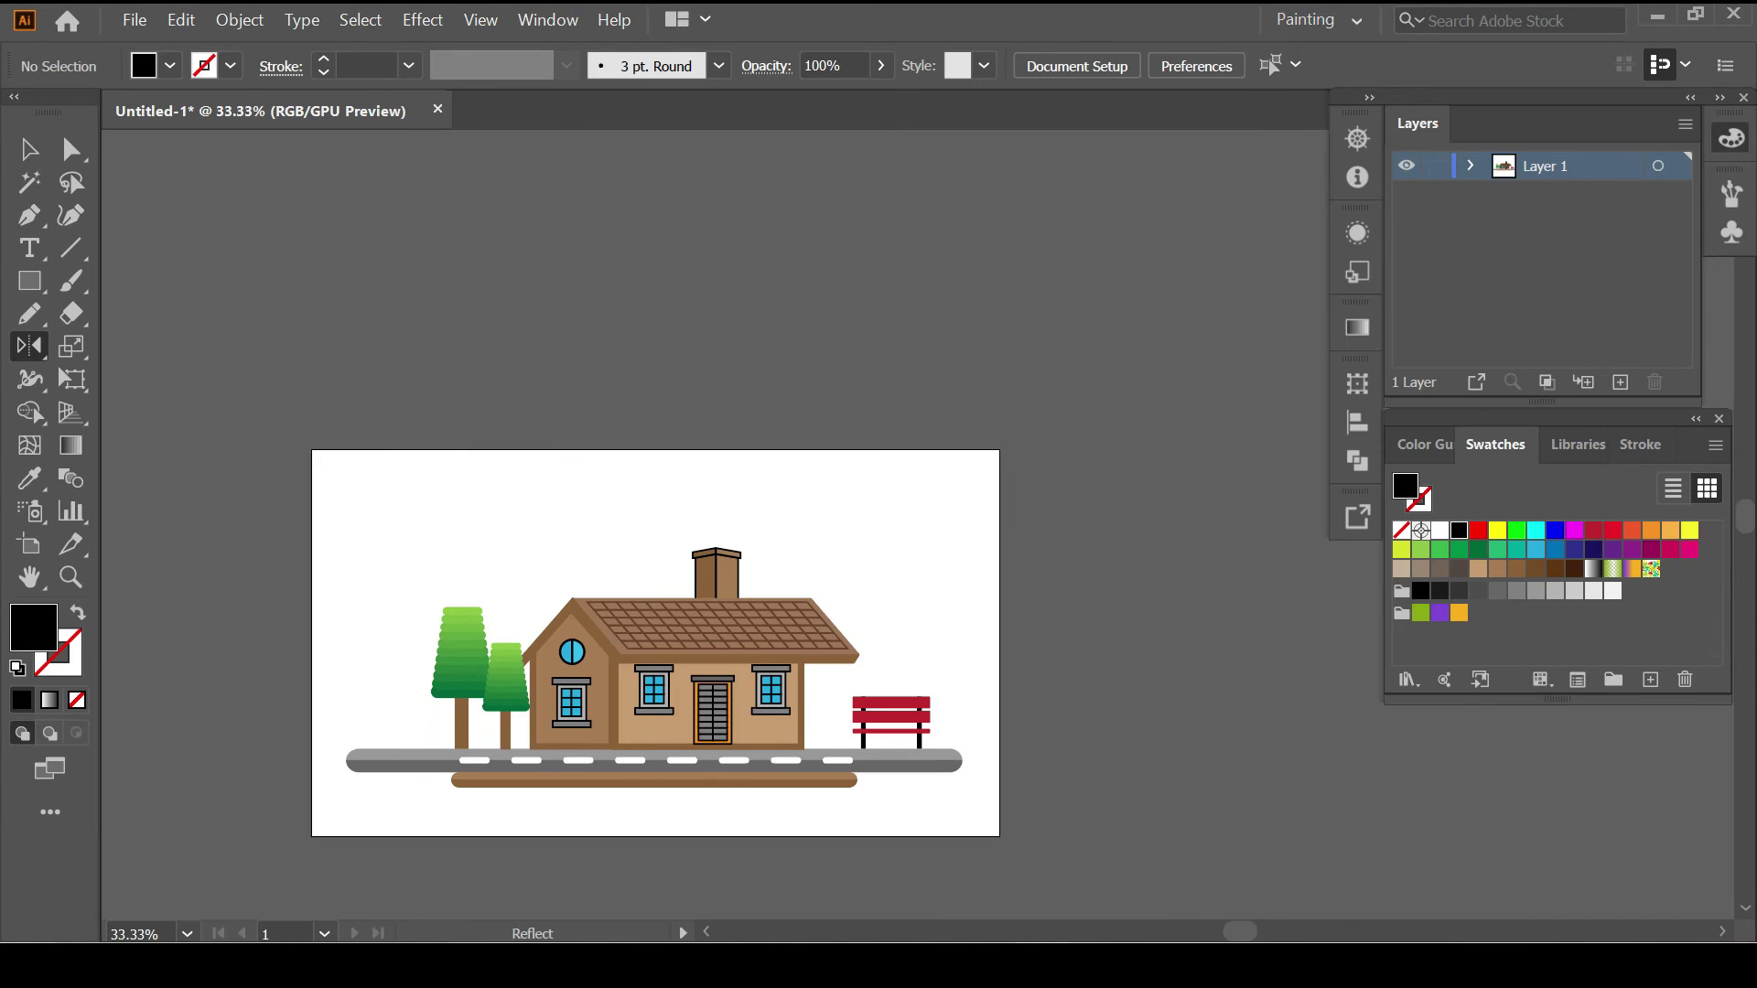
Draw a tall thin lamp pole to the left of the trees.
{"action": "key", "text": "m"}
{"action": "scroll", "coordinate": [412, 755], "scroll_direction": "up", "scroll_amount": 1}
{"action": "scroll", "coordinate": [412, 755], "scroll_direction": "up", "scroll_amount": 1}
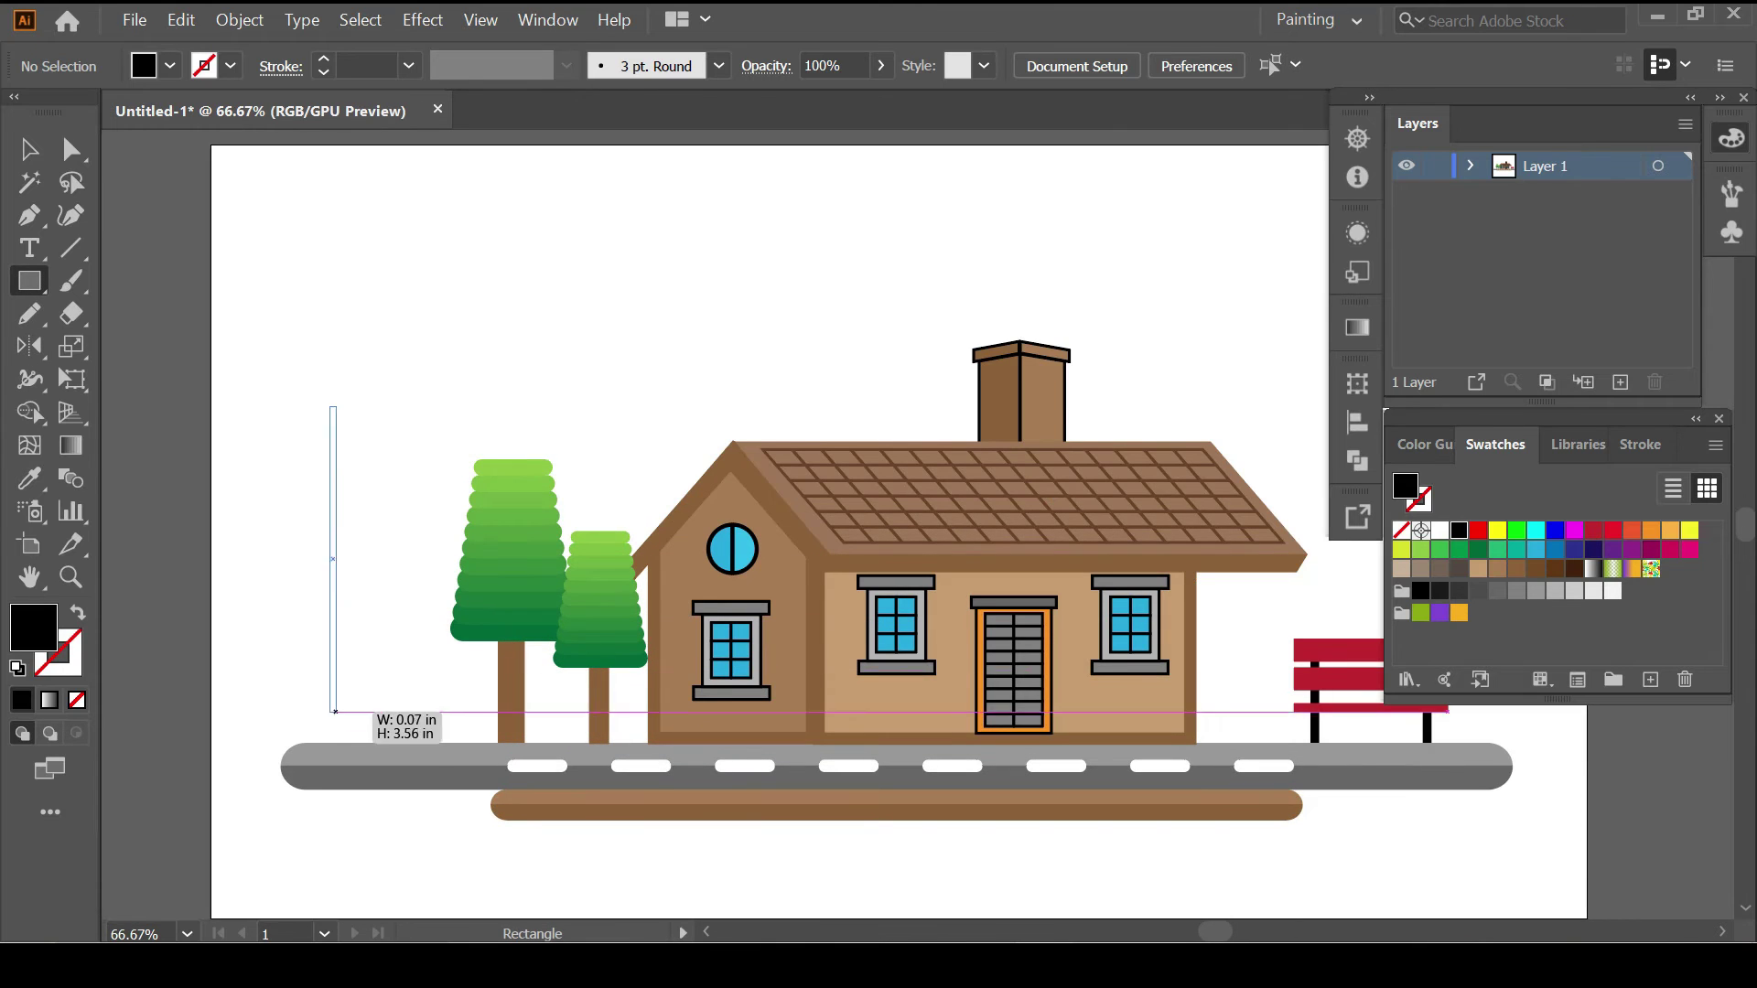
{"action": "left_click_drag", "start_coordinate": [336, 711], "coordinate": [336, 711]}
{"action": "key", "text": "a"}
{"action": "key", "text": "ctrl+shift+a"}
{"action": "scroll", "coordinate": [363, 405], "scroll_direction": "up", "scroll_amount": 2}
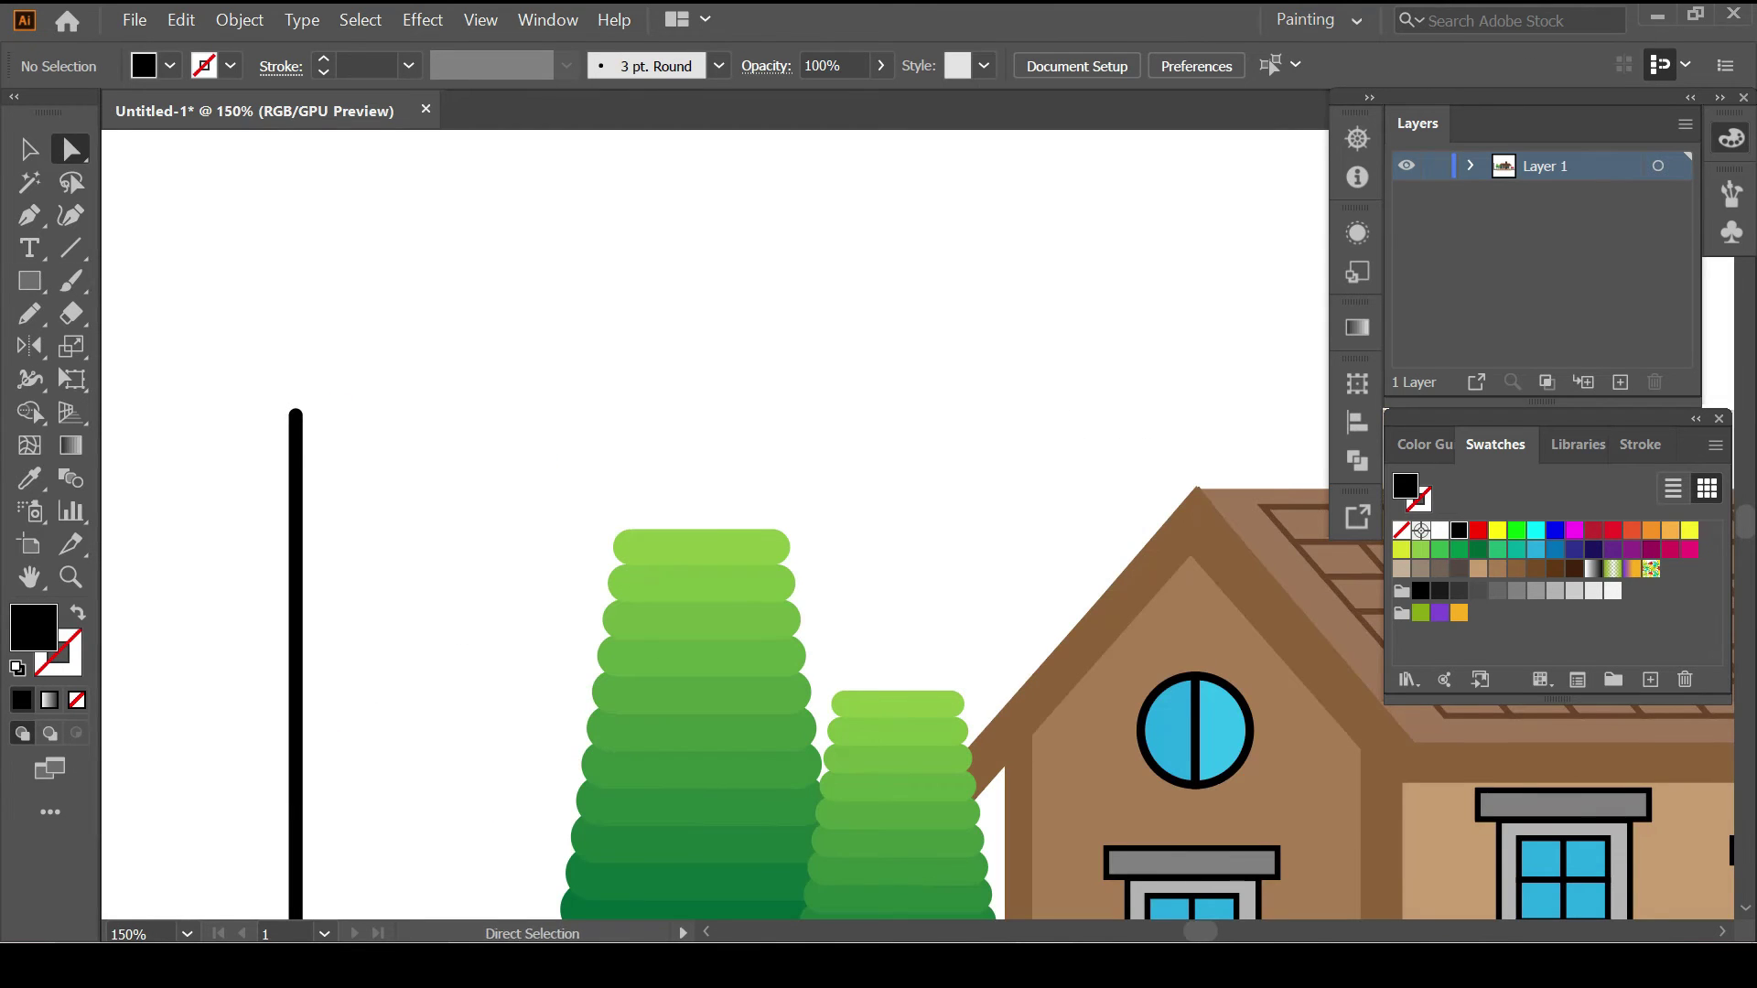
Add a horizontal lamp arm, a short bar at its end, and a crossbar on the pole.
{"action": "key", "text": "m"}
{"action": "left_click_drag", "start_coordinate": [295, 453], "coordinate": [339, 495]}
{"action": "left_click_drag", "start_coordinate": [470, 470], "coordinate": [470, 466]}
{"action": "key", "text": "a"}
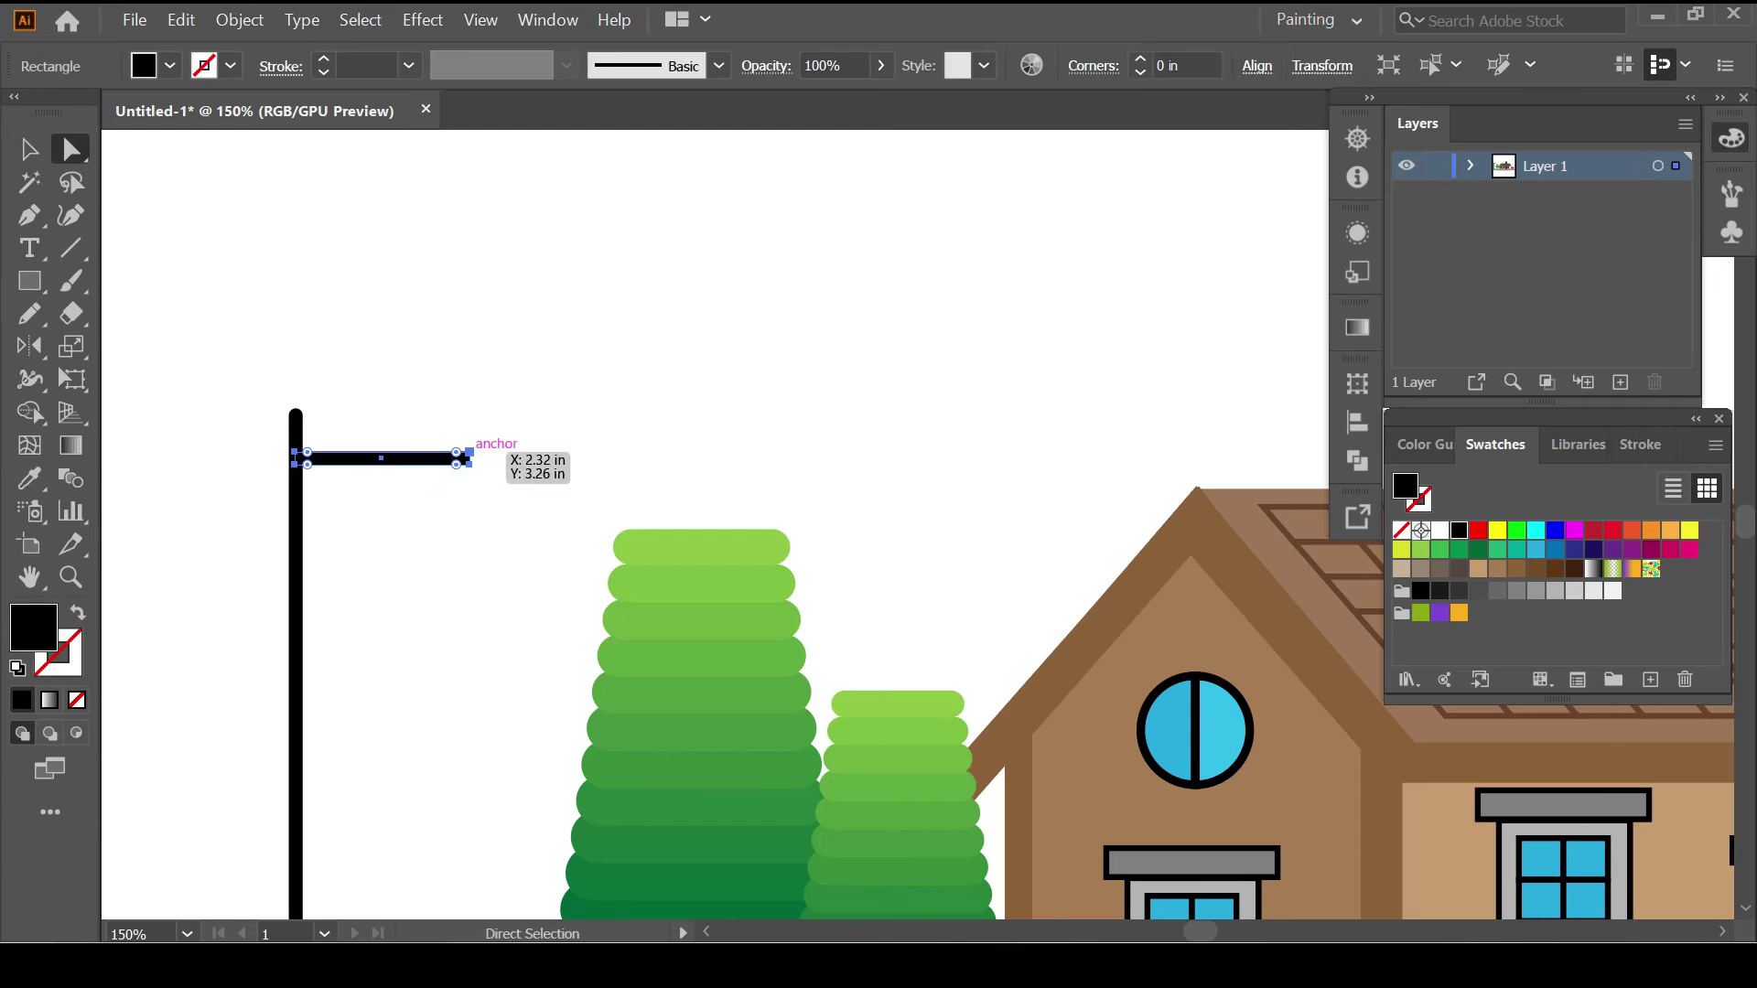
{"action": "key", "text": "ctrl+shift+a"}
{"action": "key", "text": "m"}
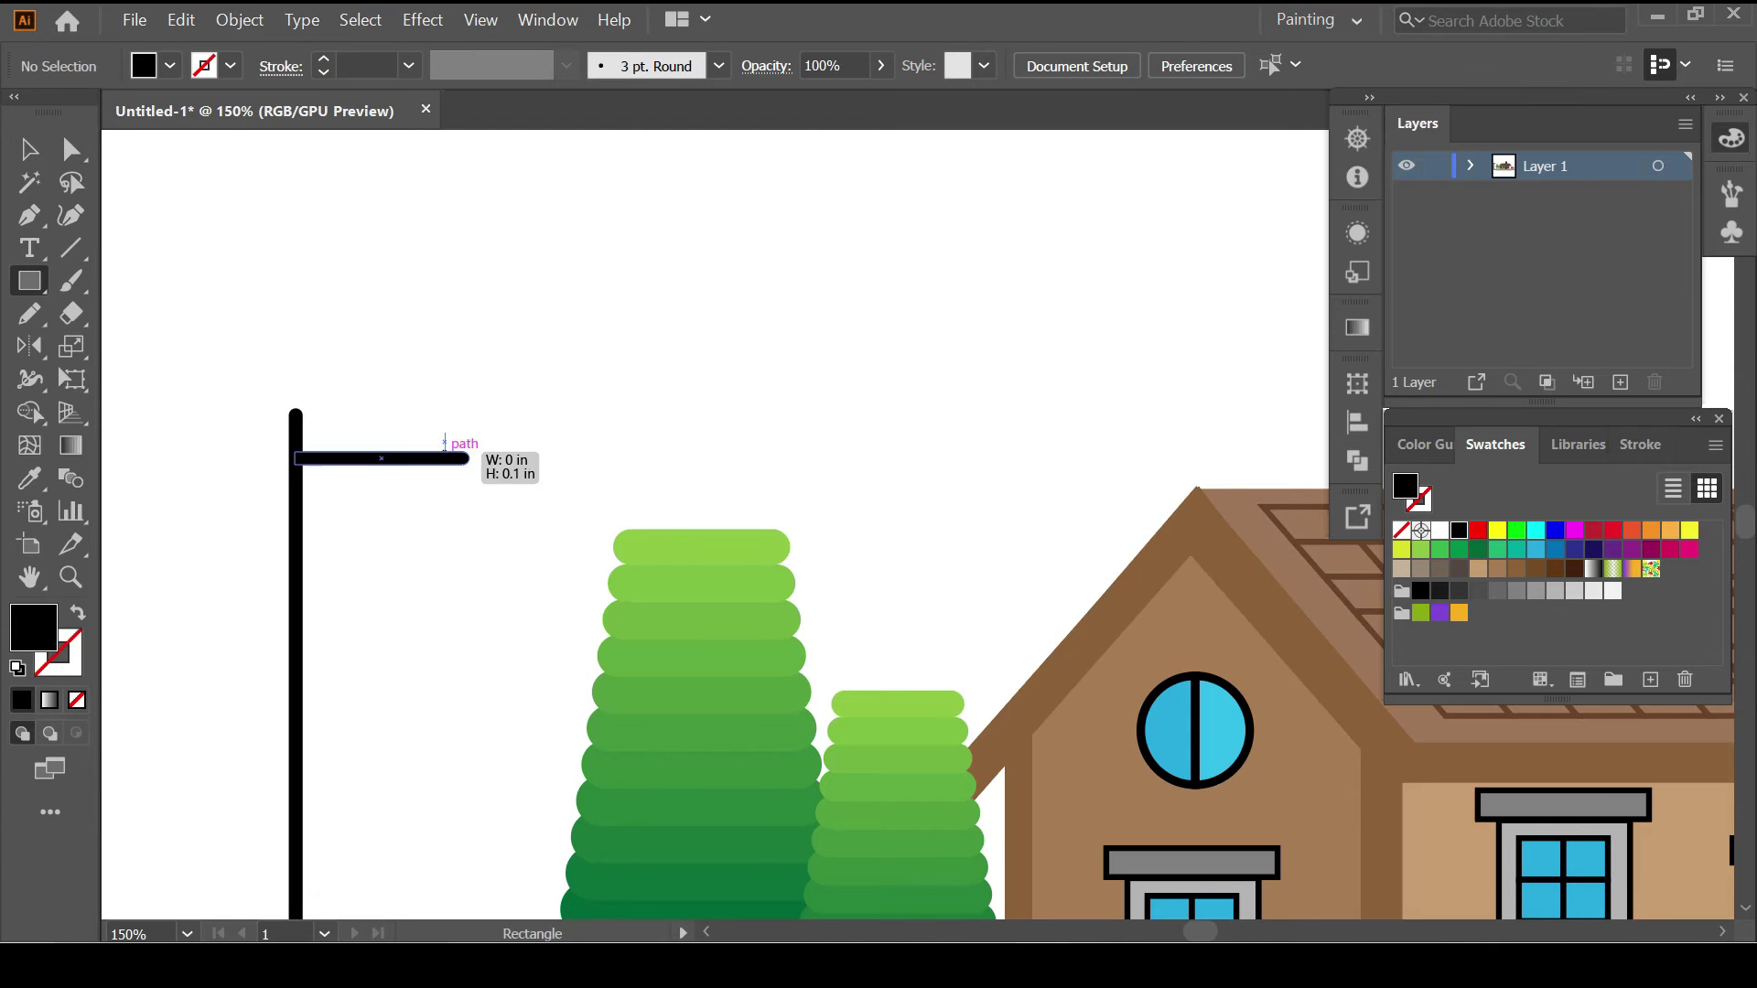
{"action": "left_click_drag", "start_coordinate": [444, 432], "coordinate": [453, 484]}
{"action": "left_click_drag", "start_coordinate": [295, 558], "coordinate": [316, 570]}
{"action": "key", "text": "ctrl+shift+a"}
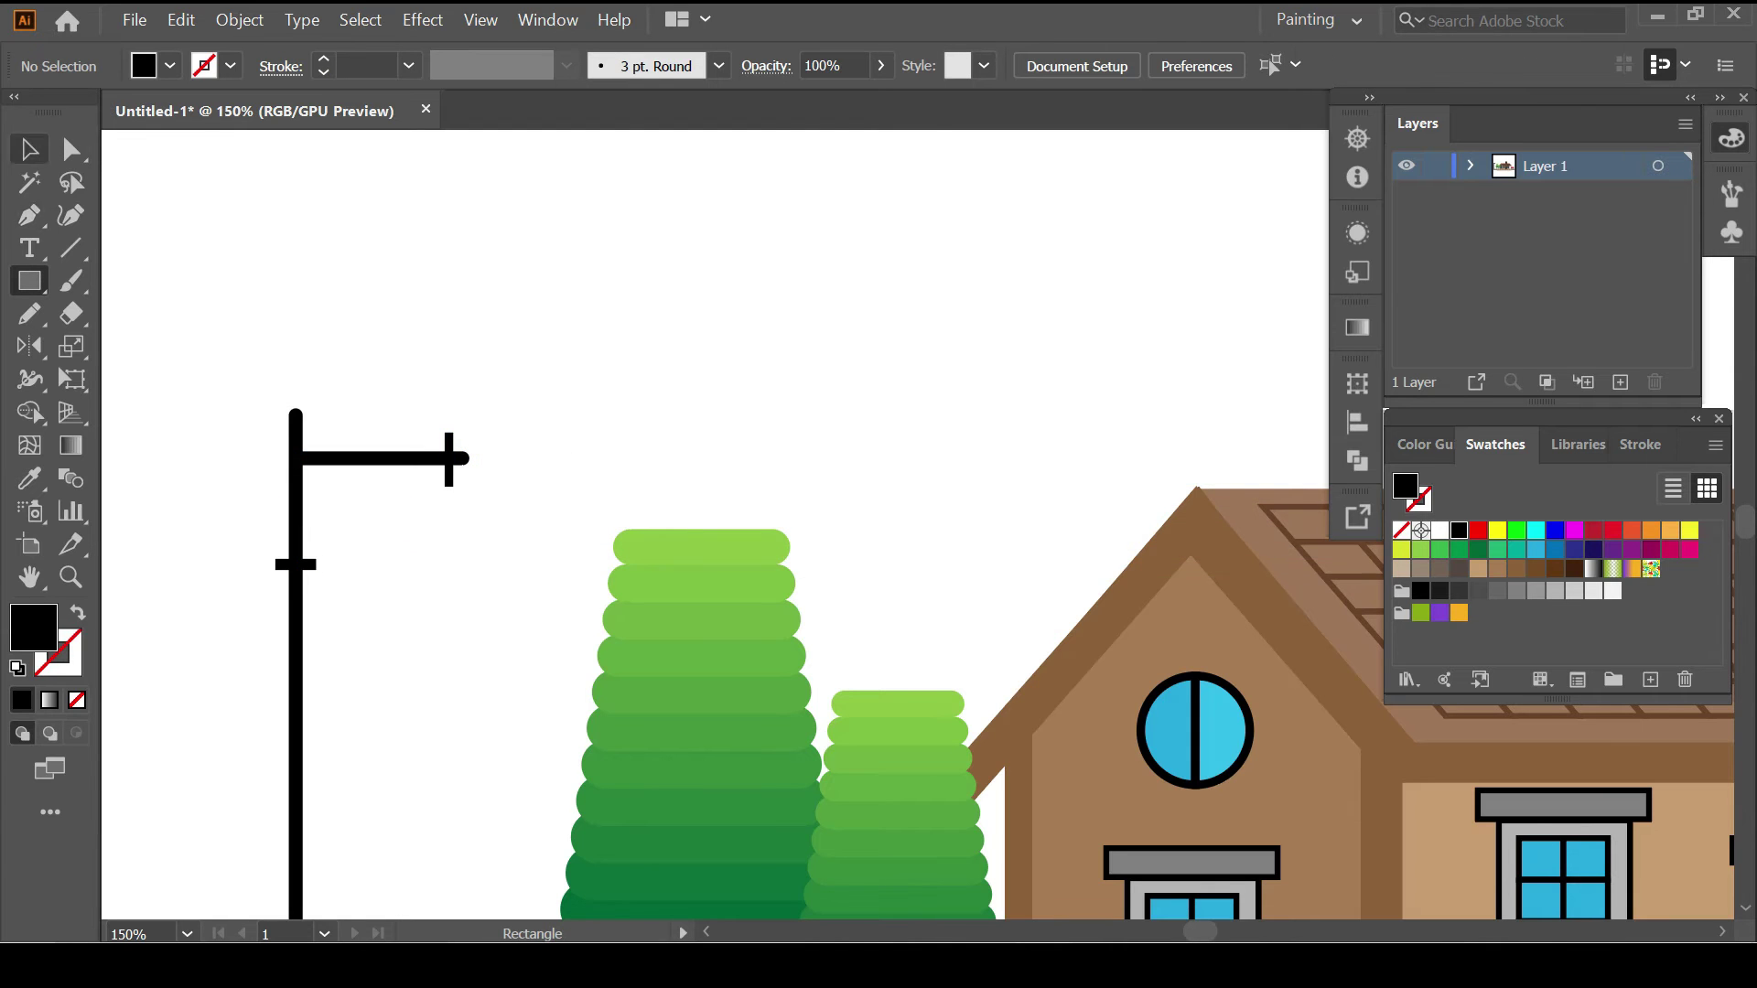
Draw a curved 3 pt stroked brace from the pole crossbar to the arm tip.
{"action": "key", "text": "shift+grave"}
{"action": "key", "text": "shift+x"}
{"action": "scroll", "coordinate": [416, 554], "scroll_direction": "up", "scroll_amount": 2}
{"action": "left_click", "coordinate": [195, 632]}
{"action": "left_click", "coordinate": [502, 403]}
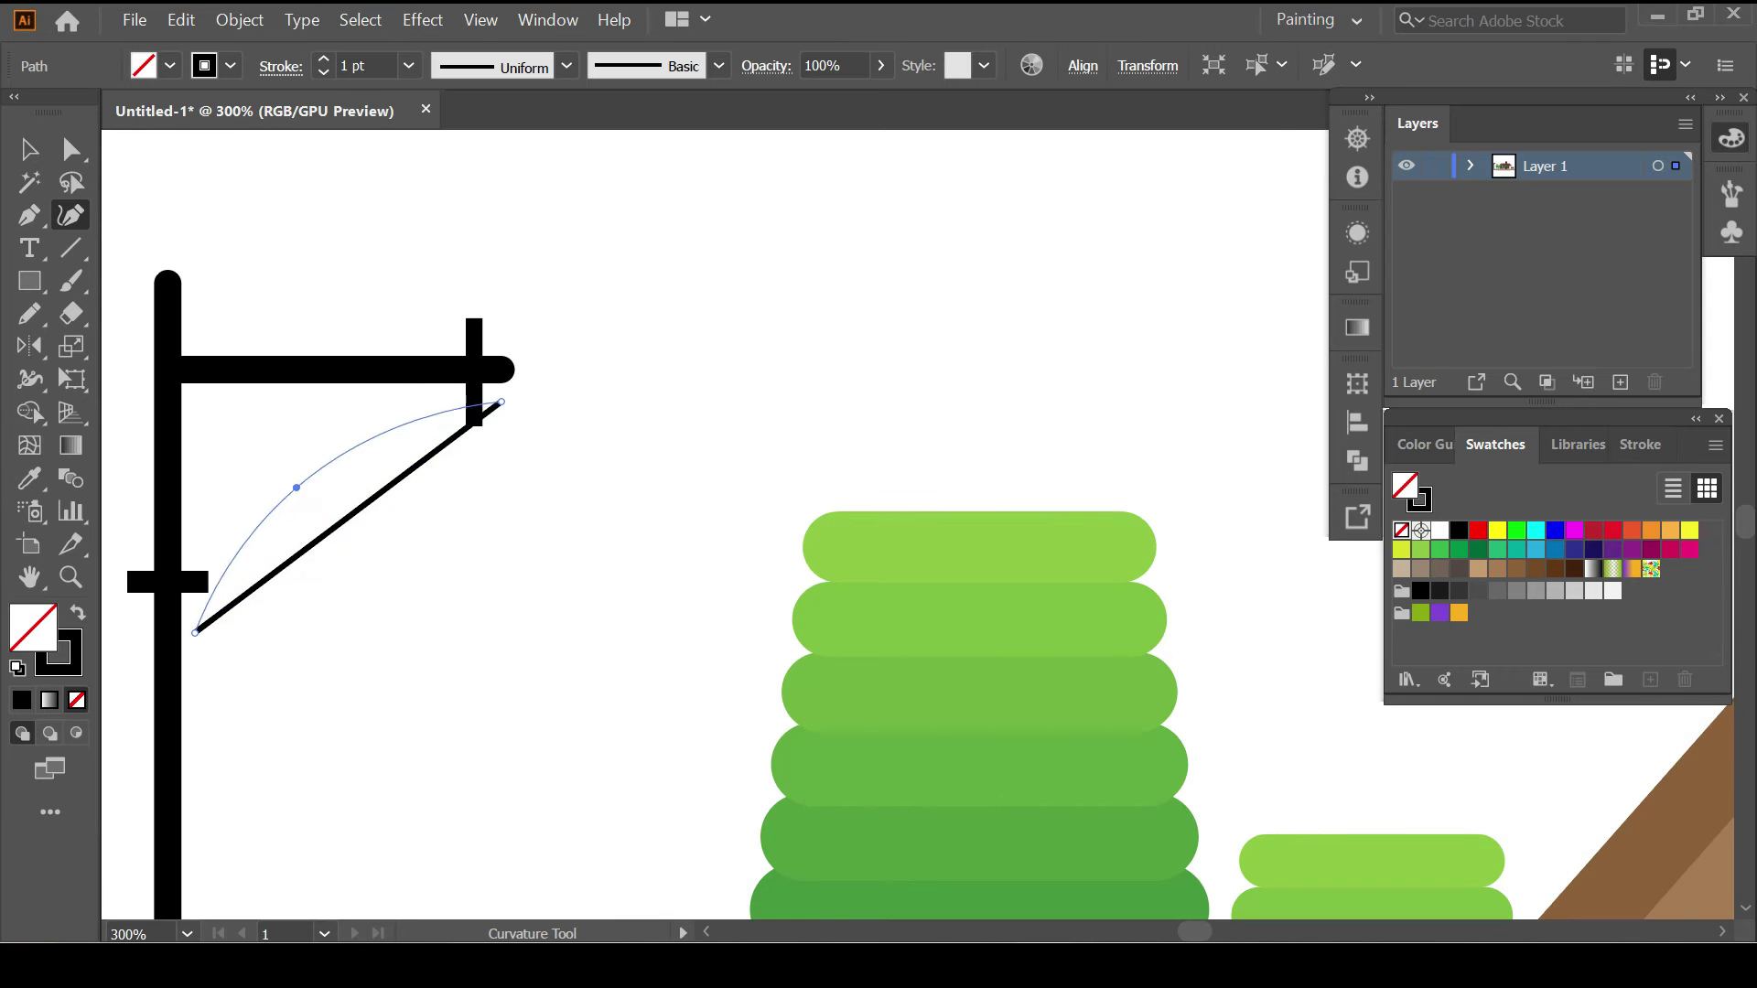
{"action": "left_click", "coordinate": [296, 488]}
{"action": "left_click", "coordinate": [323, 58]}
{"action": "left_click", "coordinate": [323, 57]}
{"action": "key", "text": "ctrl+shift+a"}
Draw a straight vertical rod hanging down from the lamp arm.
{"action": "key", "text": "ctrl+1"}
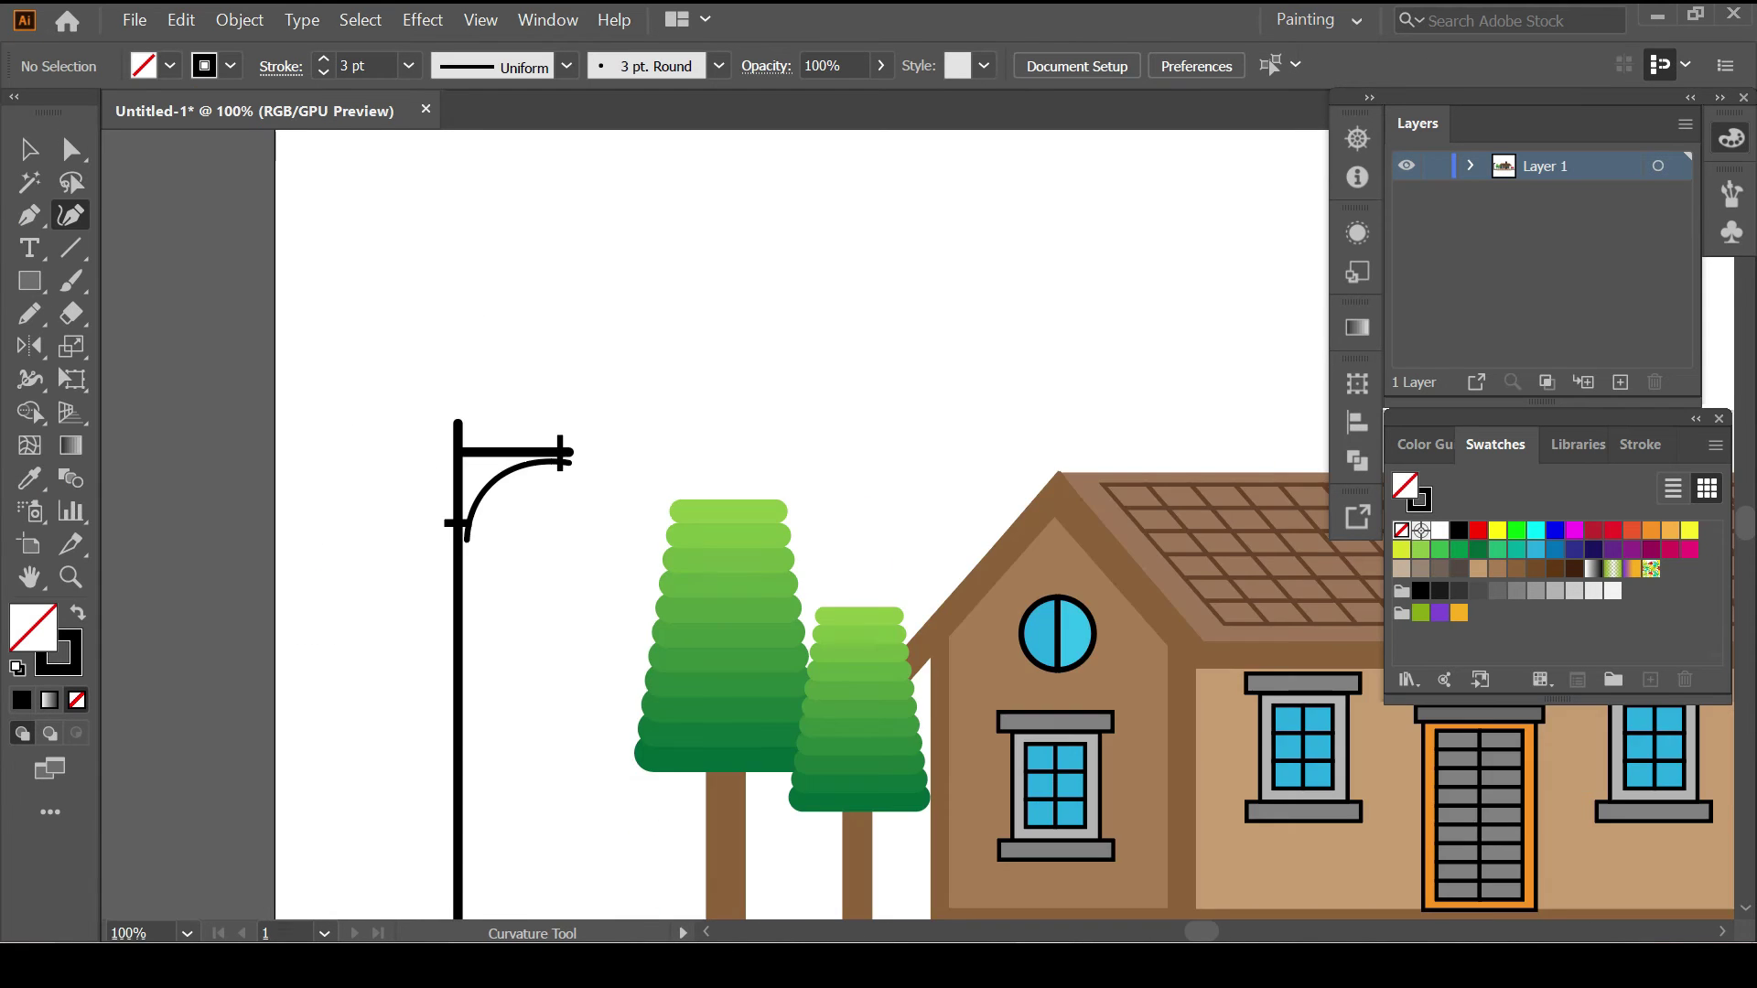
{"action": "scroll", "coordinate": [546, 583], "scroll_direction": "up", "scroll_amount": 2}
{"action": "key", "text": "p"}
{"action": "left_click", "coordinate": [540, 292]}
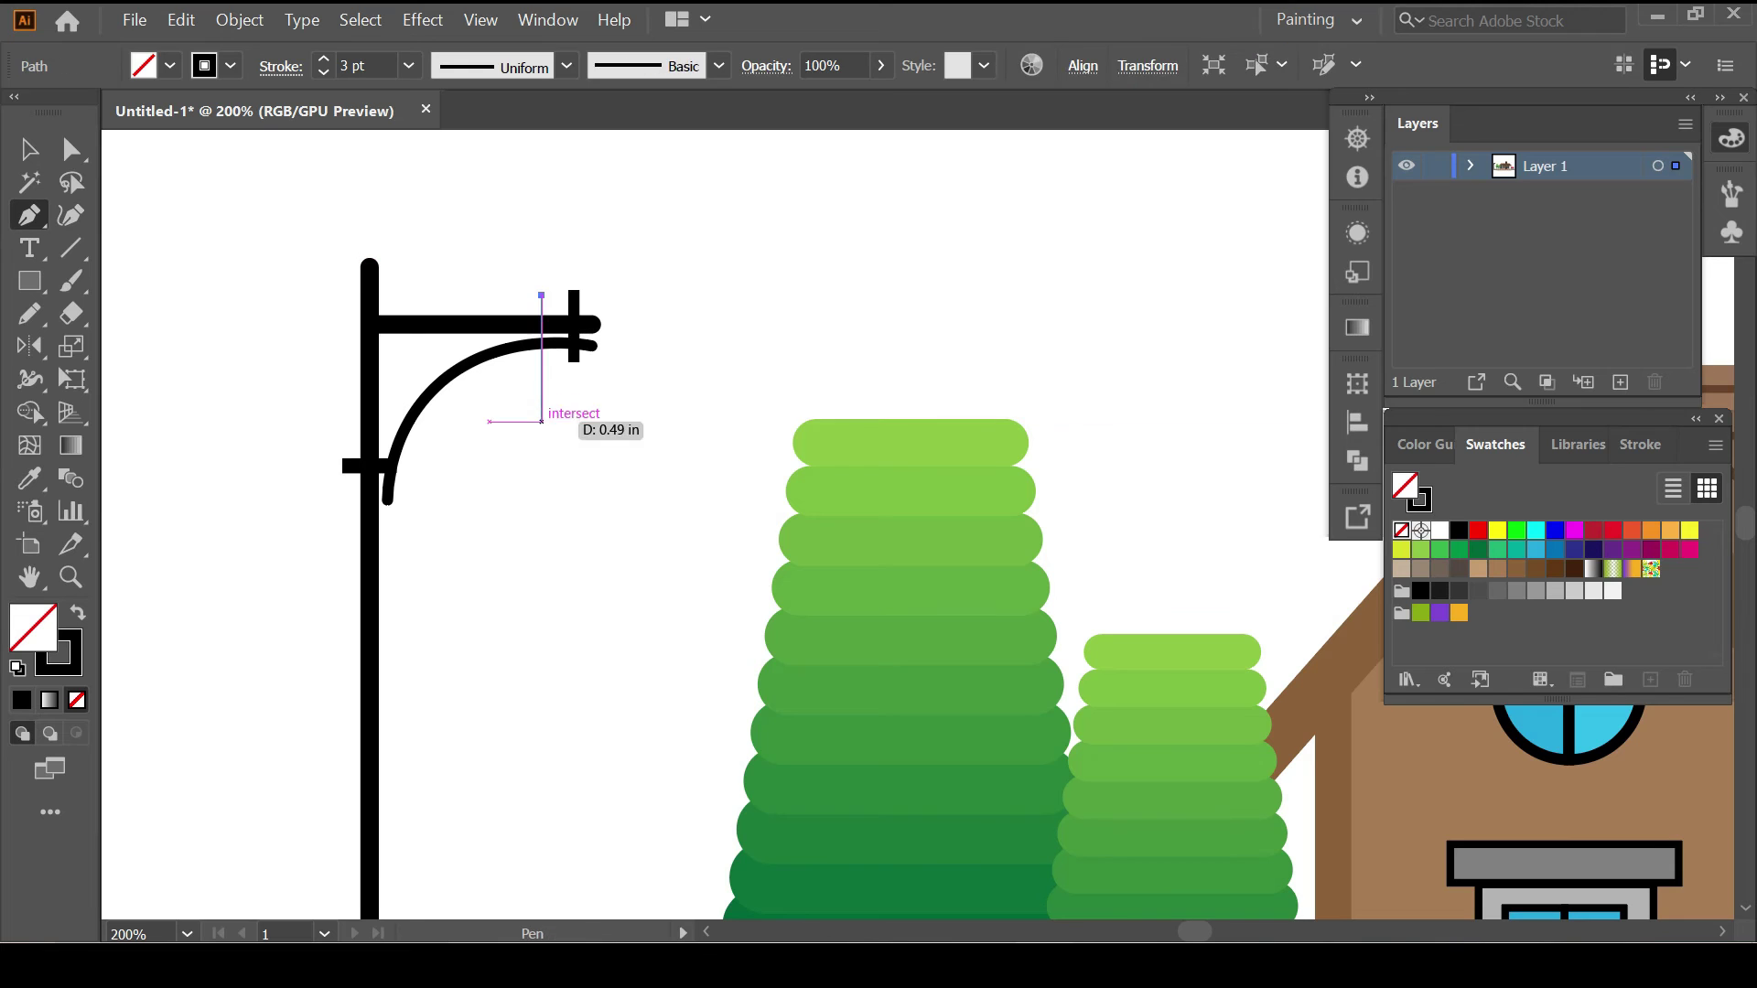
{"action": "left_click", "coordinate": [540, 423]}
Make an orange half-circle shade by deleting the circle's bottom anchor, placed under the rod.
{"action": "left_click_drag", "start_coordinate": [503, 520], "coordinate": [632, 650]}
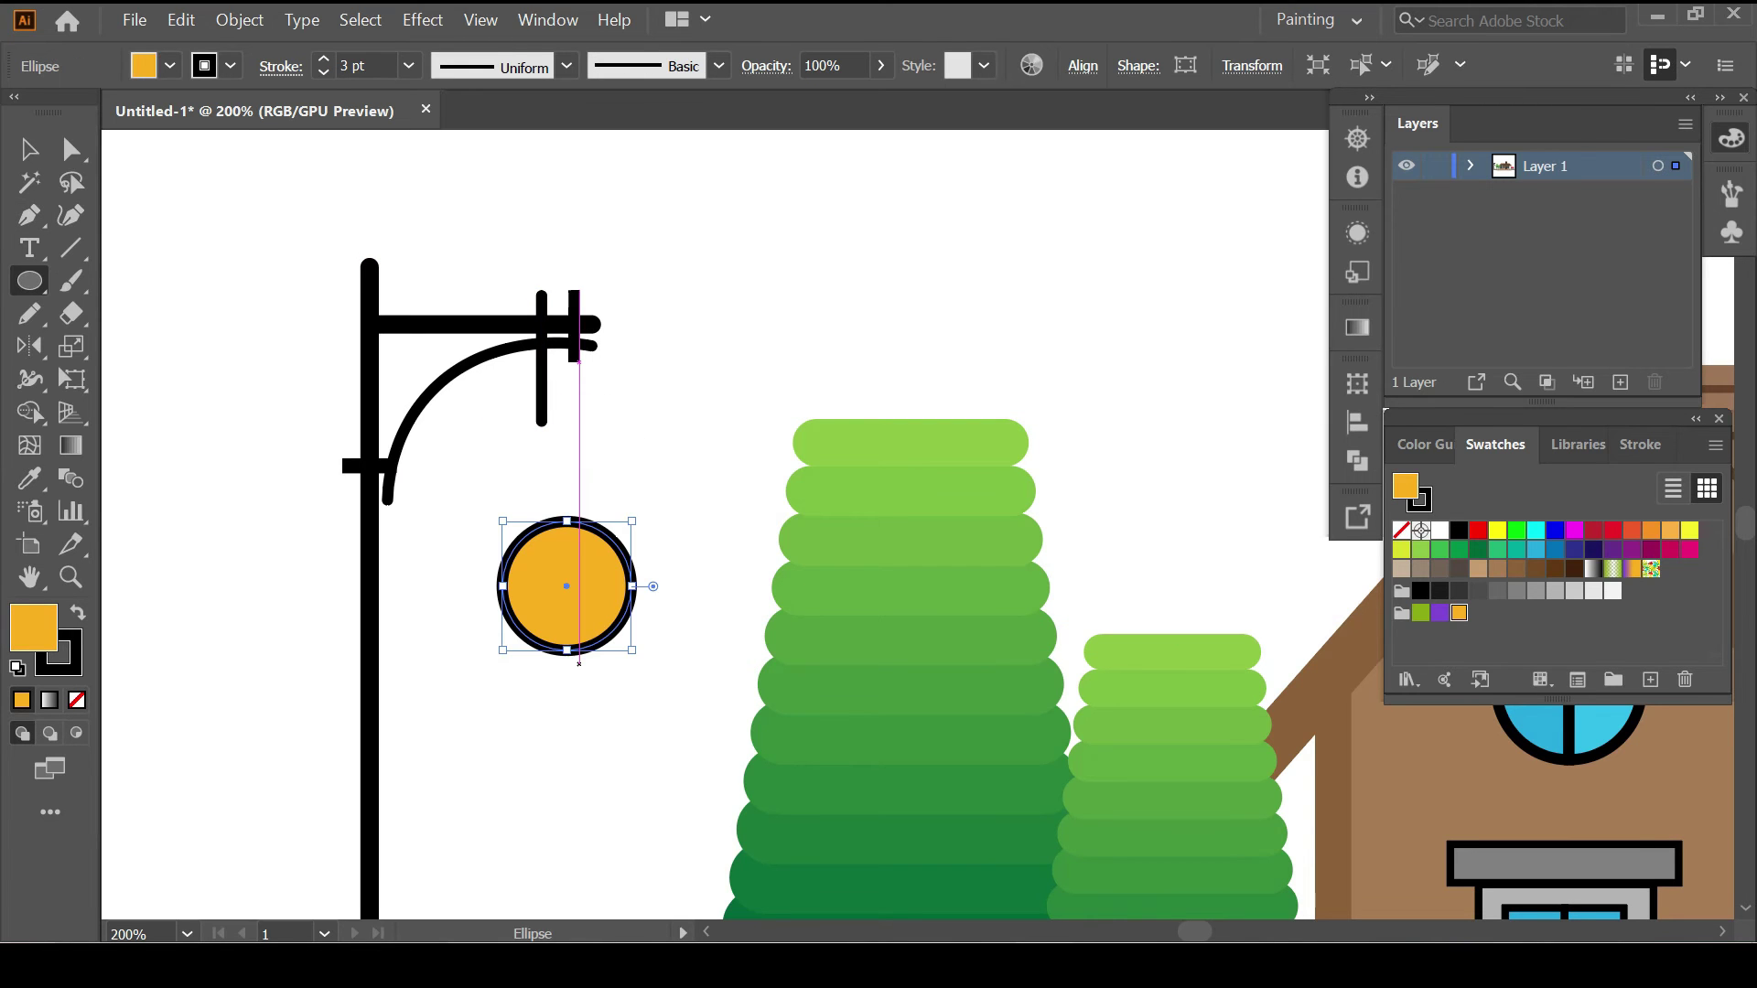
{"action": "key", "text": "p"}
{"action": "left_click", "coordinate": [567, 649]}
{"action": "key", "text": "v"}
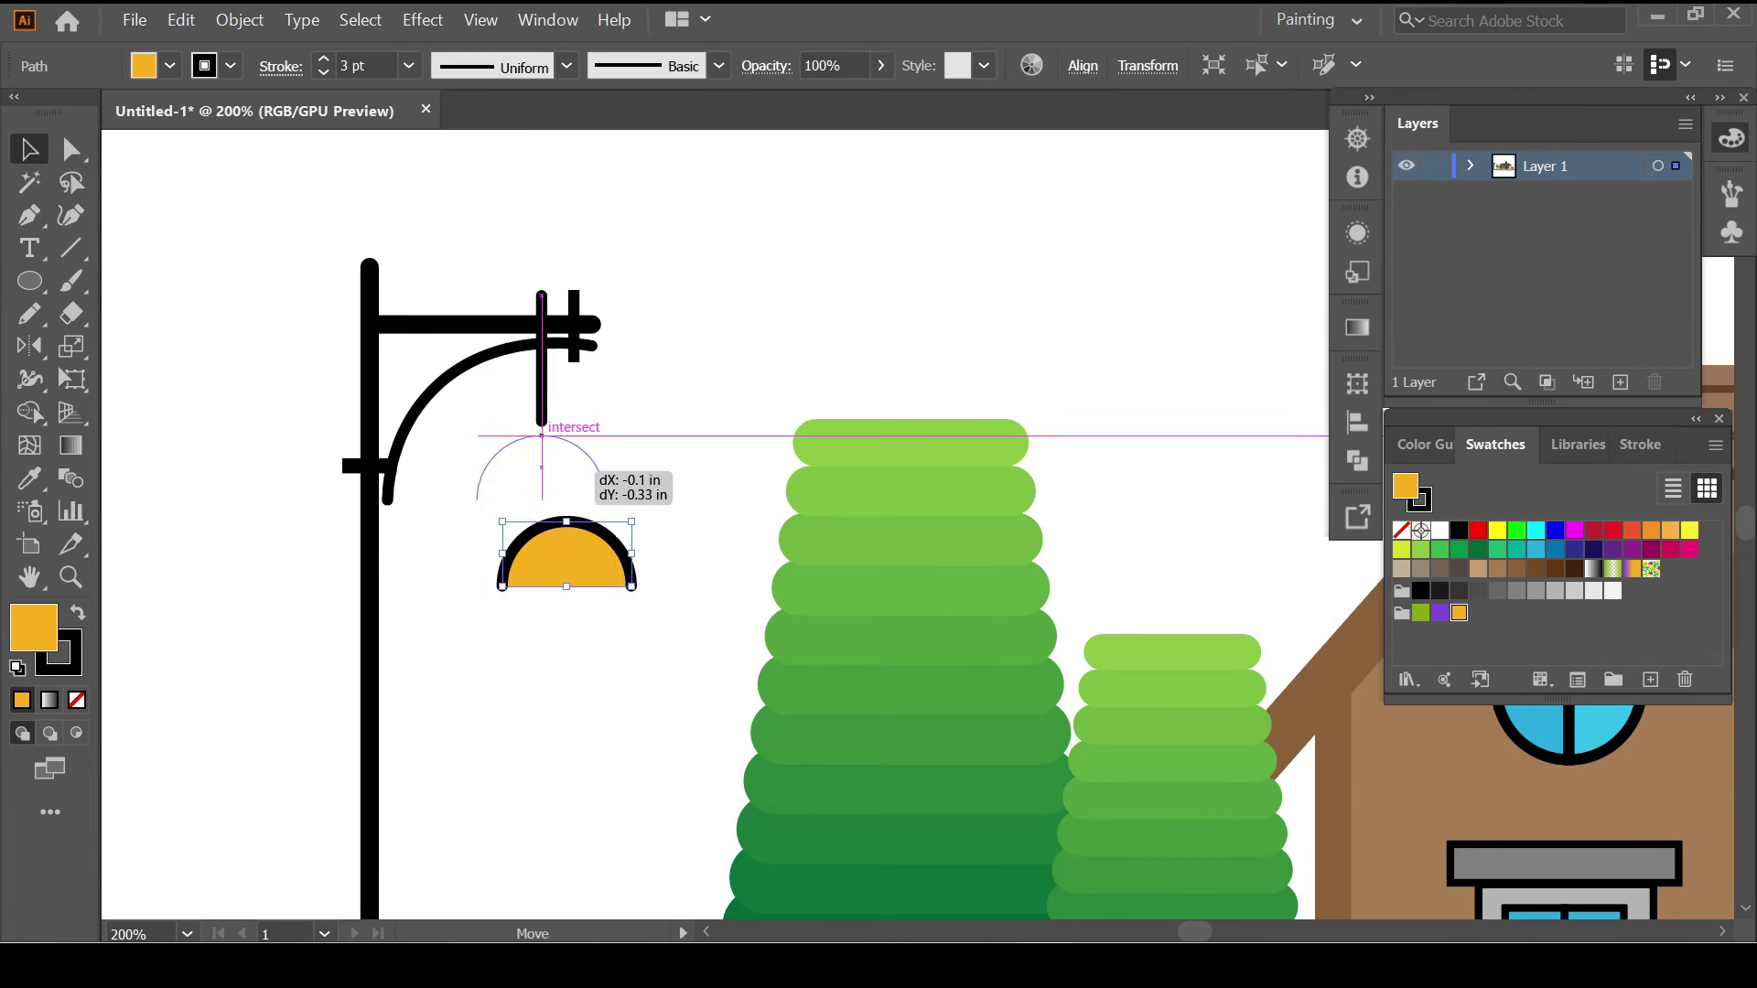
{"action": "left_click_drag", "start_coordinate": [568, 558], "coordinate": [542, 472]}
{"action": "left_click", "coordinate": [655, 552]}
{"action": "scroll", "coordinate": [655, 551], "scroll_direction": "down", "scroll_amount": 2}
Scale the whole scene down and add a new layer.
{"action": "key", "text": "ctrl+minus"}
{"action": "key", "text": "ctrl+minus"}
{"action": "key", "text": "ctrl+a"}
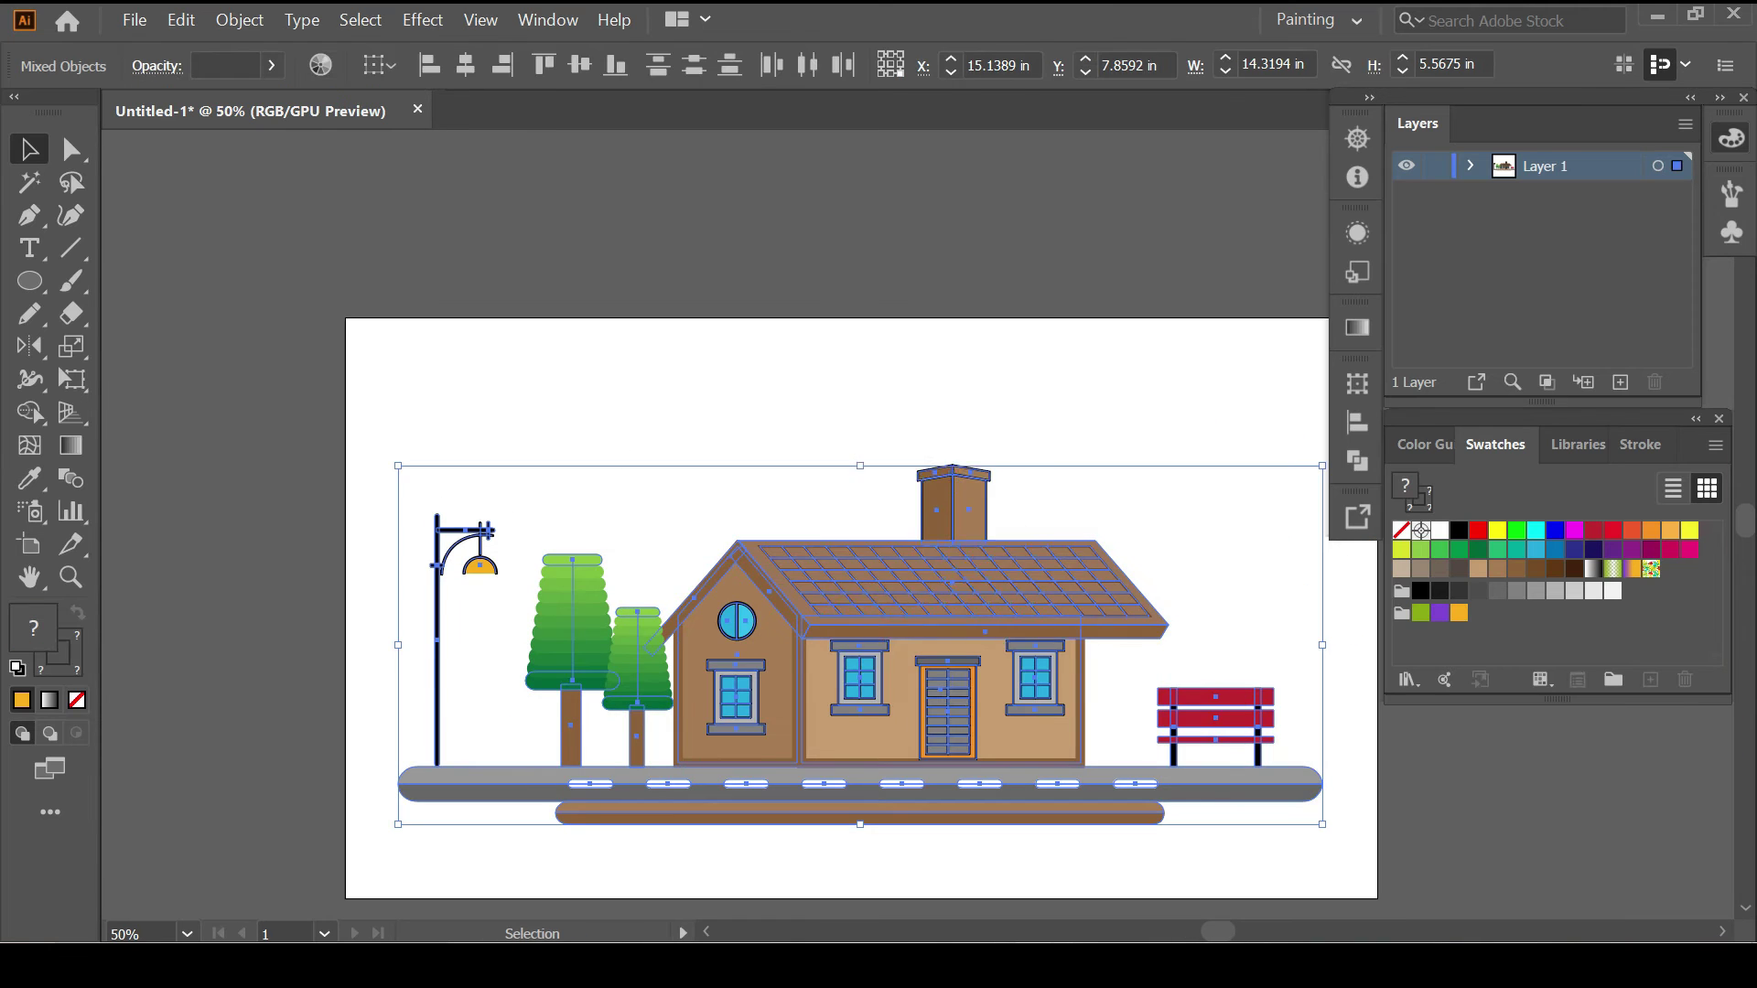
{"action": "left_click_drag", "start_coordinate": [1322, 645], "coordinate": [1217, 645]}
{"action": "key", "text": "ctrl+shift+a"}
{"action": "scroll", "coordinate": [860, 641], "scroll_direction": "right", "scroll_amount": 2}
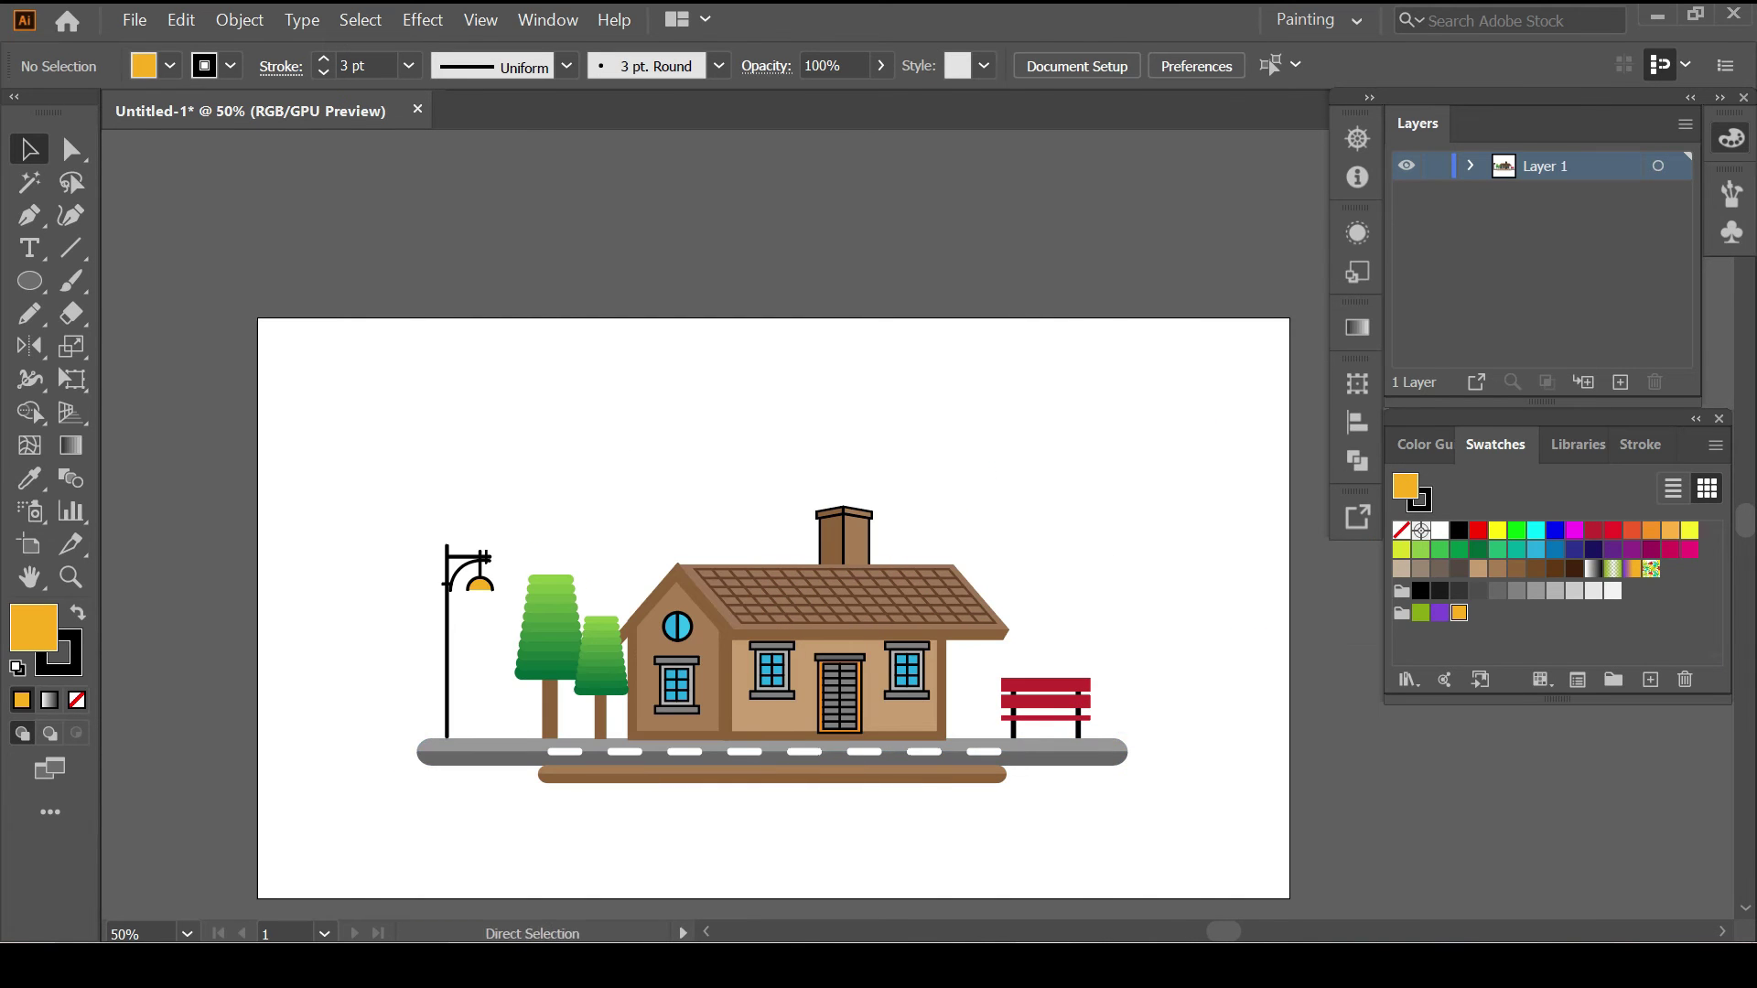
{"action": "left_click", "coordinate": [1419, 499]}
On a layer below the house, draw a large #40e0d0 turquoise rectangle with no stroke.
{"action": "left_click", "coordinate": [1401, 530]}
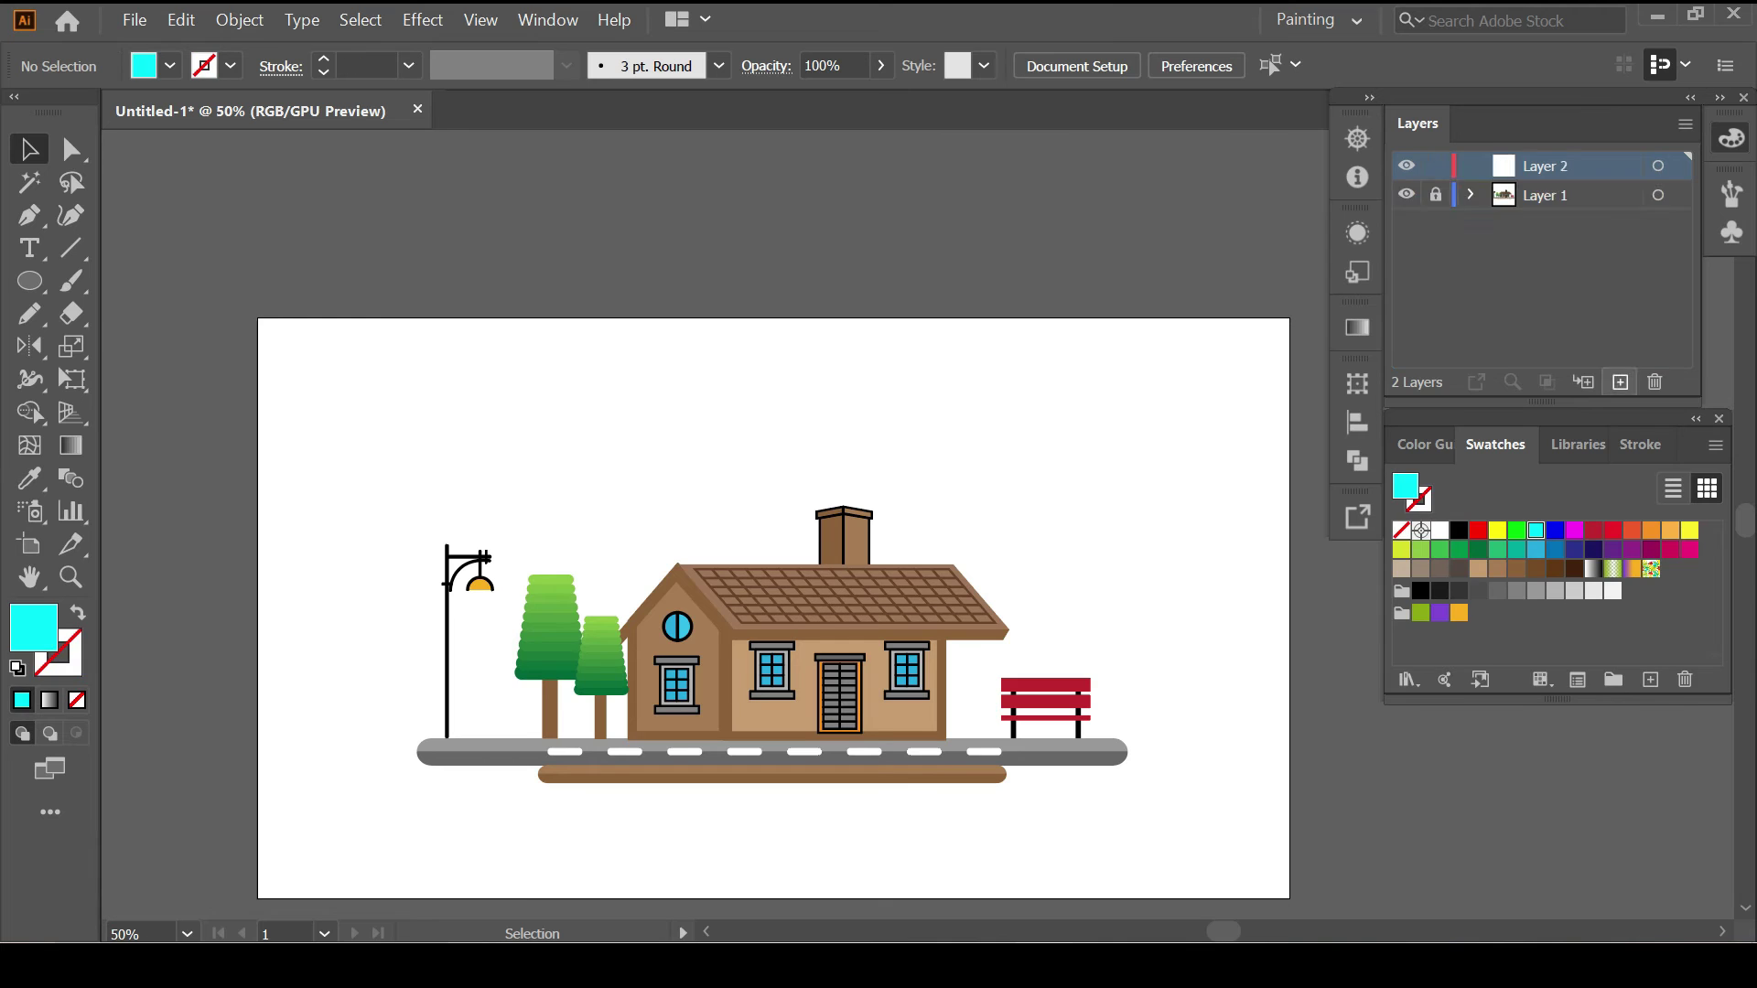
{"action": "left_click", "coordinate": [1619, 382]}
{"action": "double_click", "coordinate": [1405, 486]}
{"action": "type", "text": "40e0d0"}
{"action": "key", "text": "Return"}
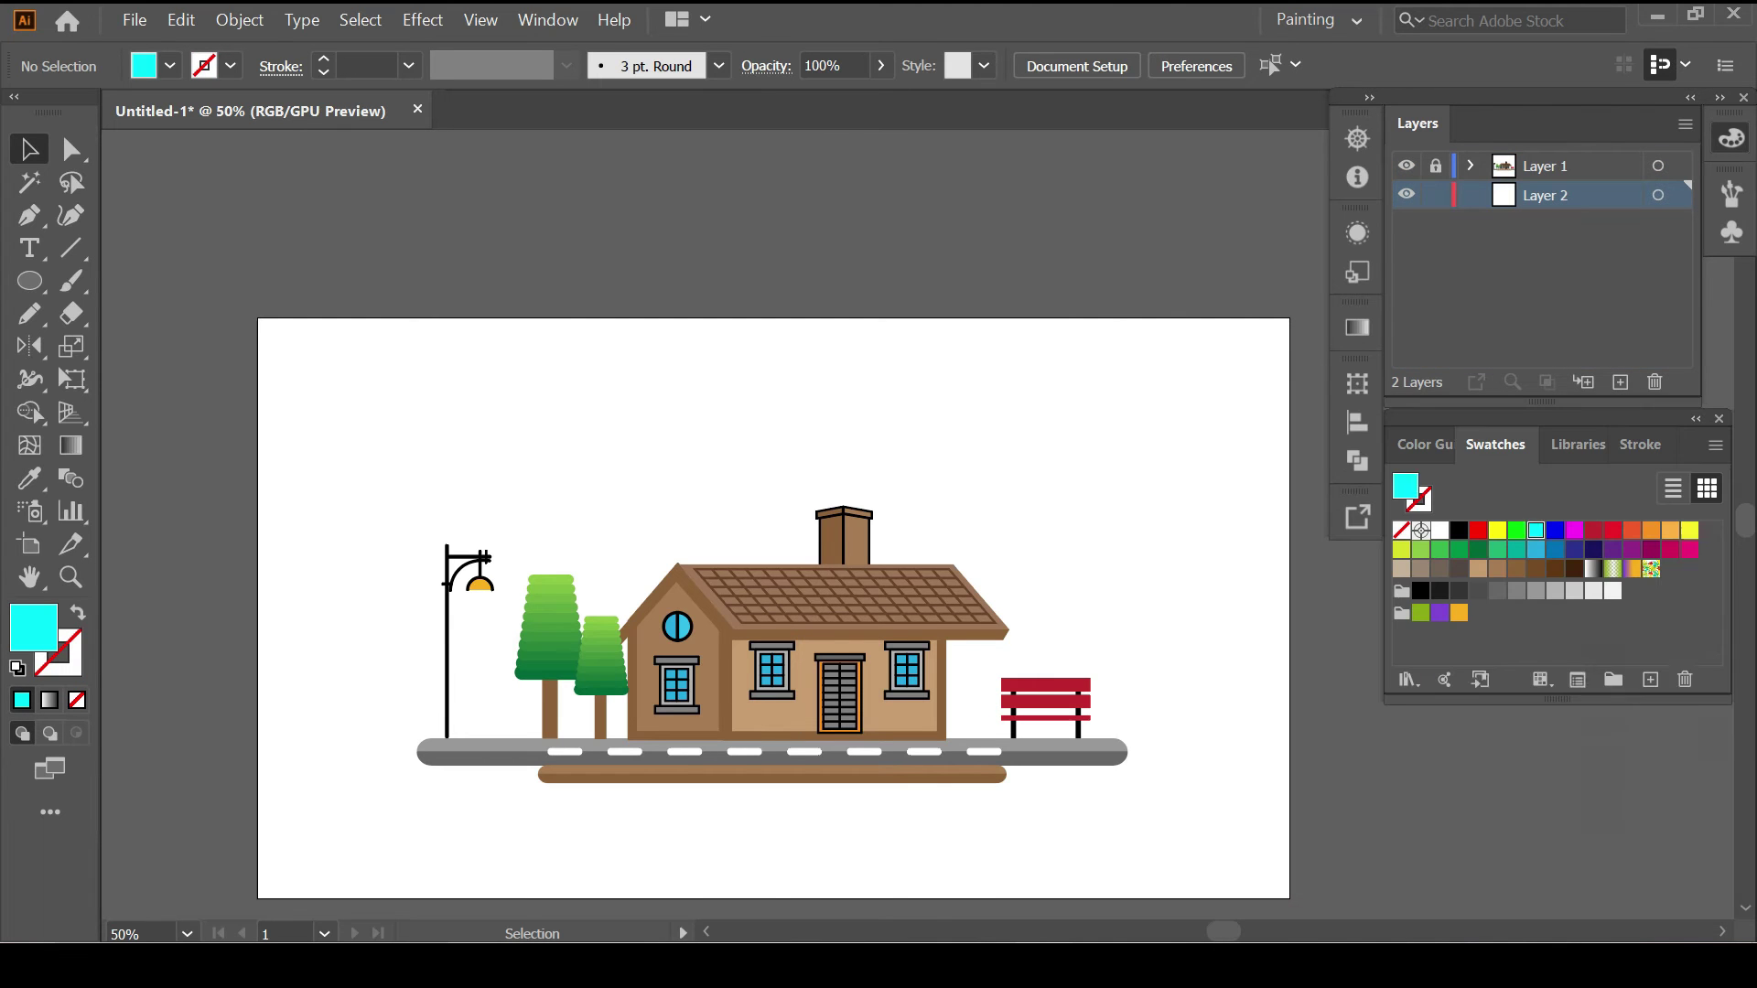
{"action": "key", "text": "m"}
{"action": "left_click", "coordinate": [987, 482]}
{"action": "key", "text": "Tab"}
{"action": "key", "text": "Return"}
Centre the rectangle on the artboard, lock its layer, hide Layer 1, and add a glow layer.
{"action": "left_click", "coordinate": [1082, 65]}
{"action": "left_click", "coordinate": [1061, 305]}
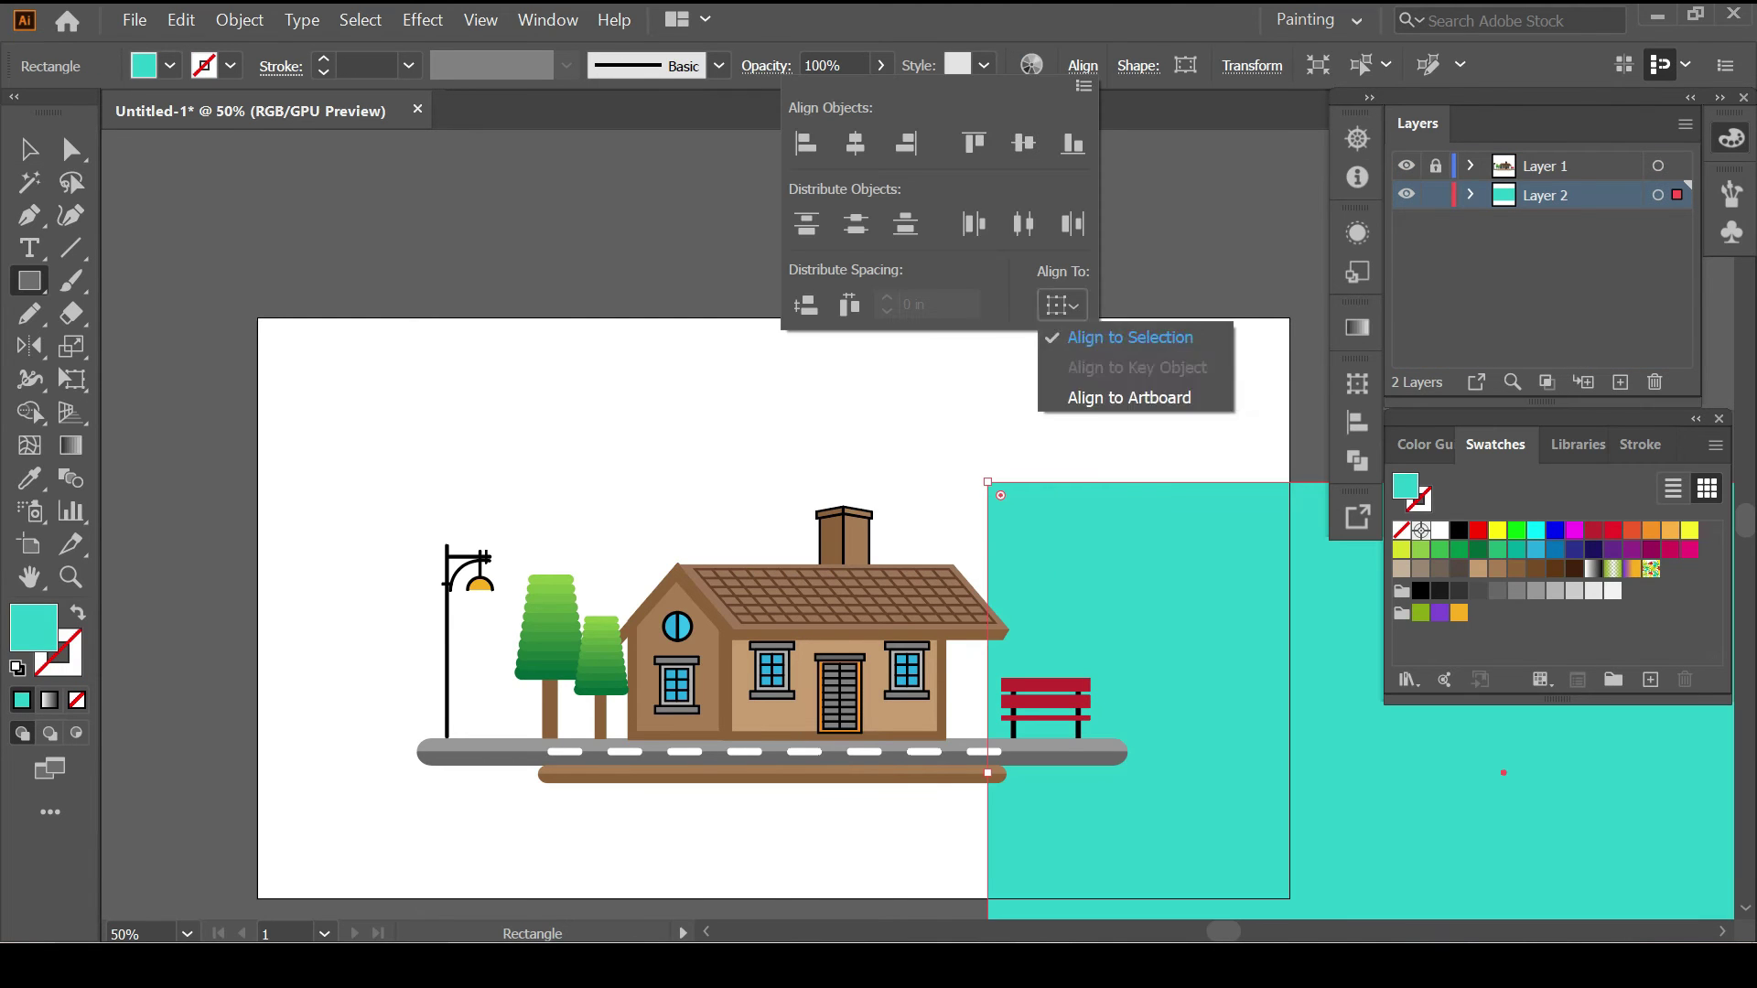
{"action": "left_click", "coordinate": [1130, 396]}
{"action": "left_click", "coordinate": [851, 141]}
{"action": "left_click", "coordinate": [1015, 140]}
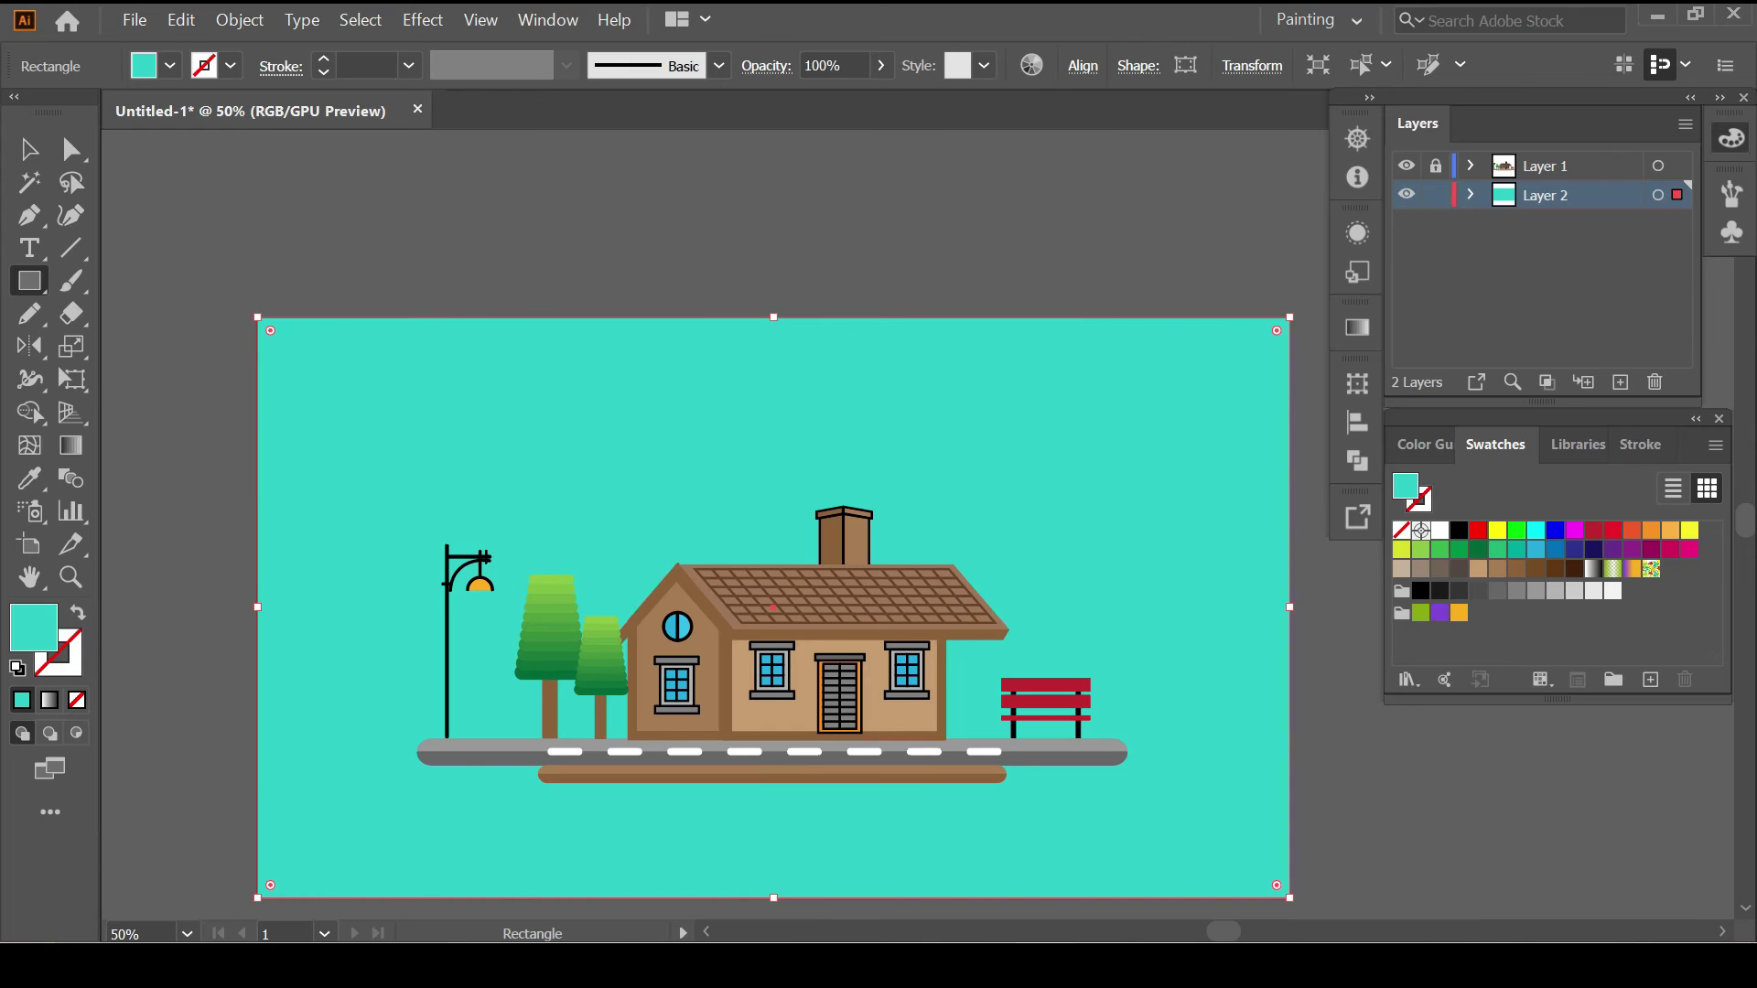
{"action": "left_click", "coordinate": [1435, 194]}
{"action": "left_click", "coordinate": [1407, 166]}
{"action": "left_click", "coordinate": [1619, 381]}
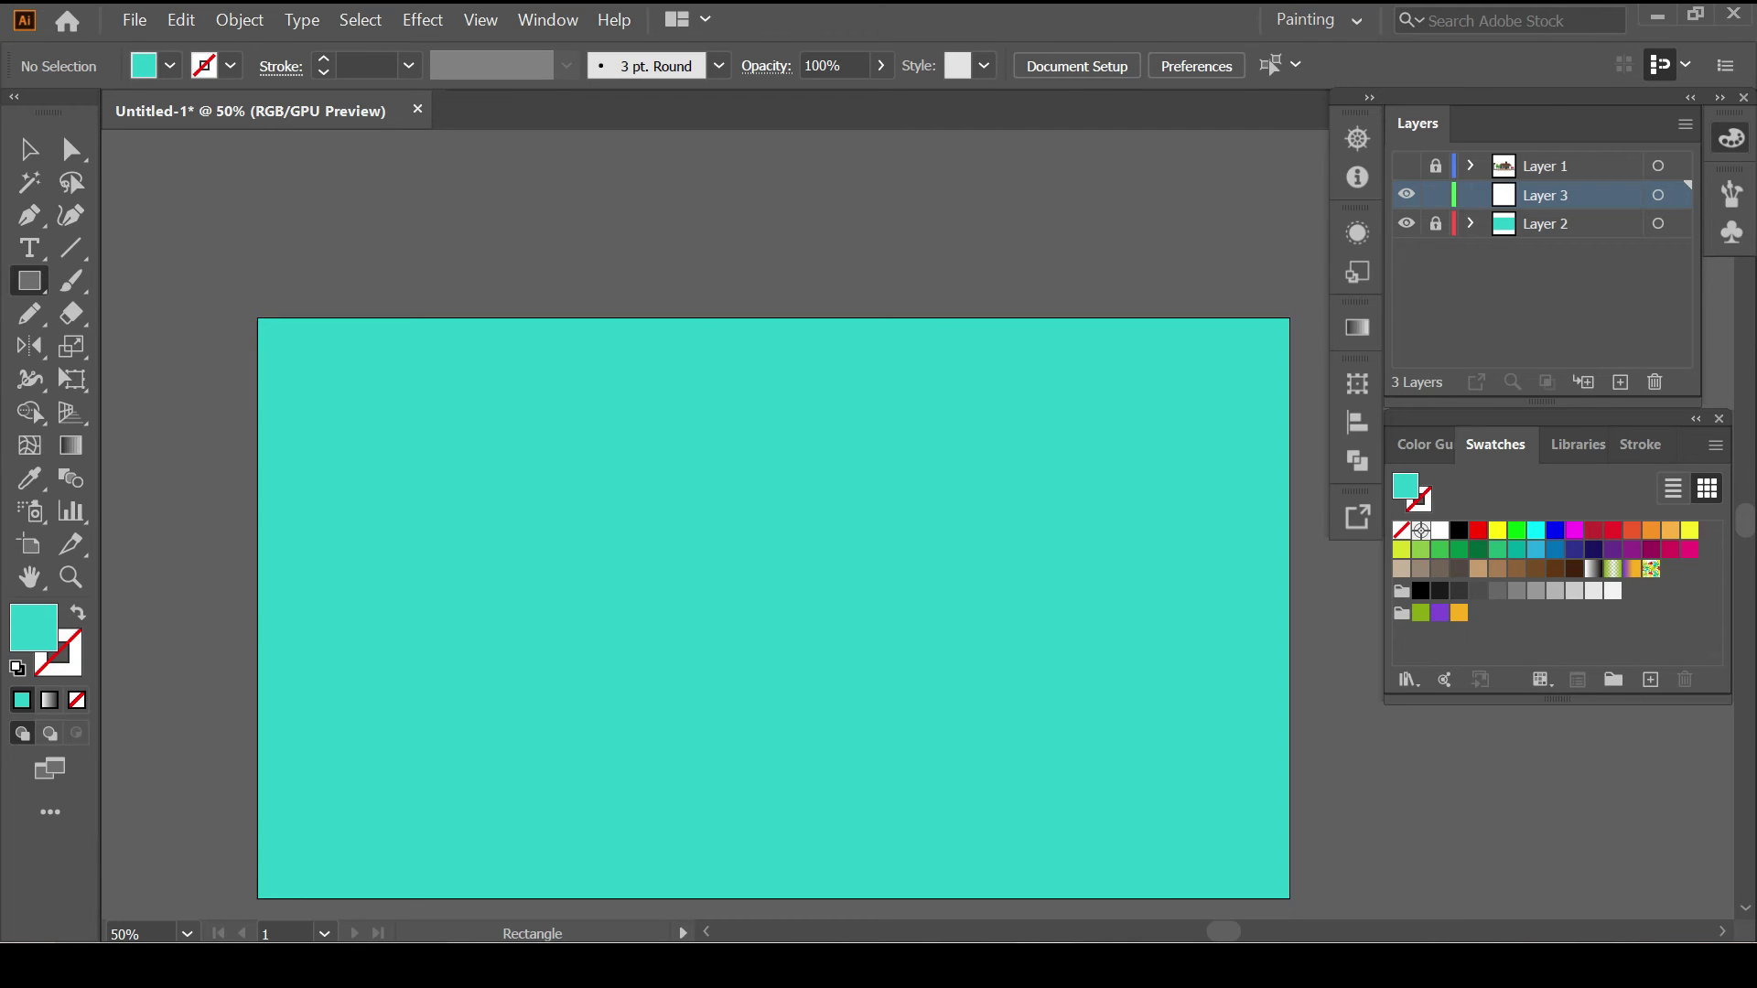
Draw a large light turquoise circle and a smaller dark teal circle at its centre.
{"action": "left_click_drag", "start_coordinate": [586, 454], "coordinate": [1046, 872]}
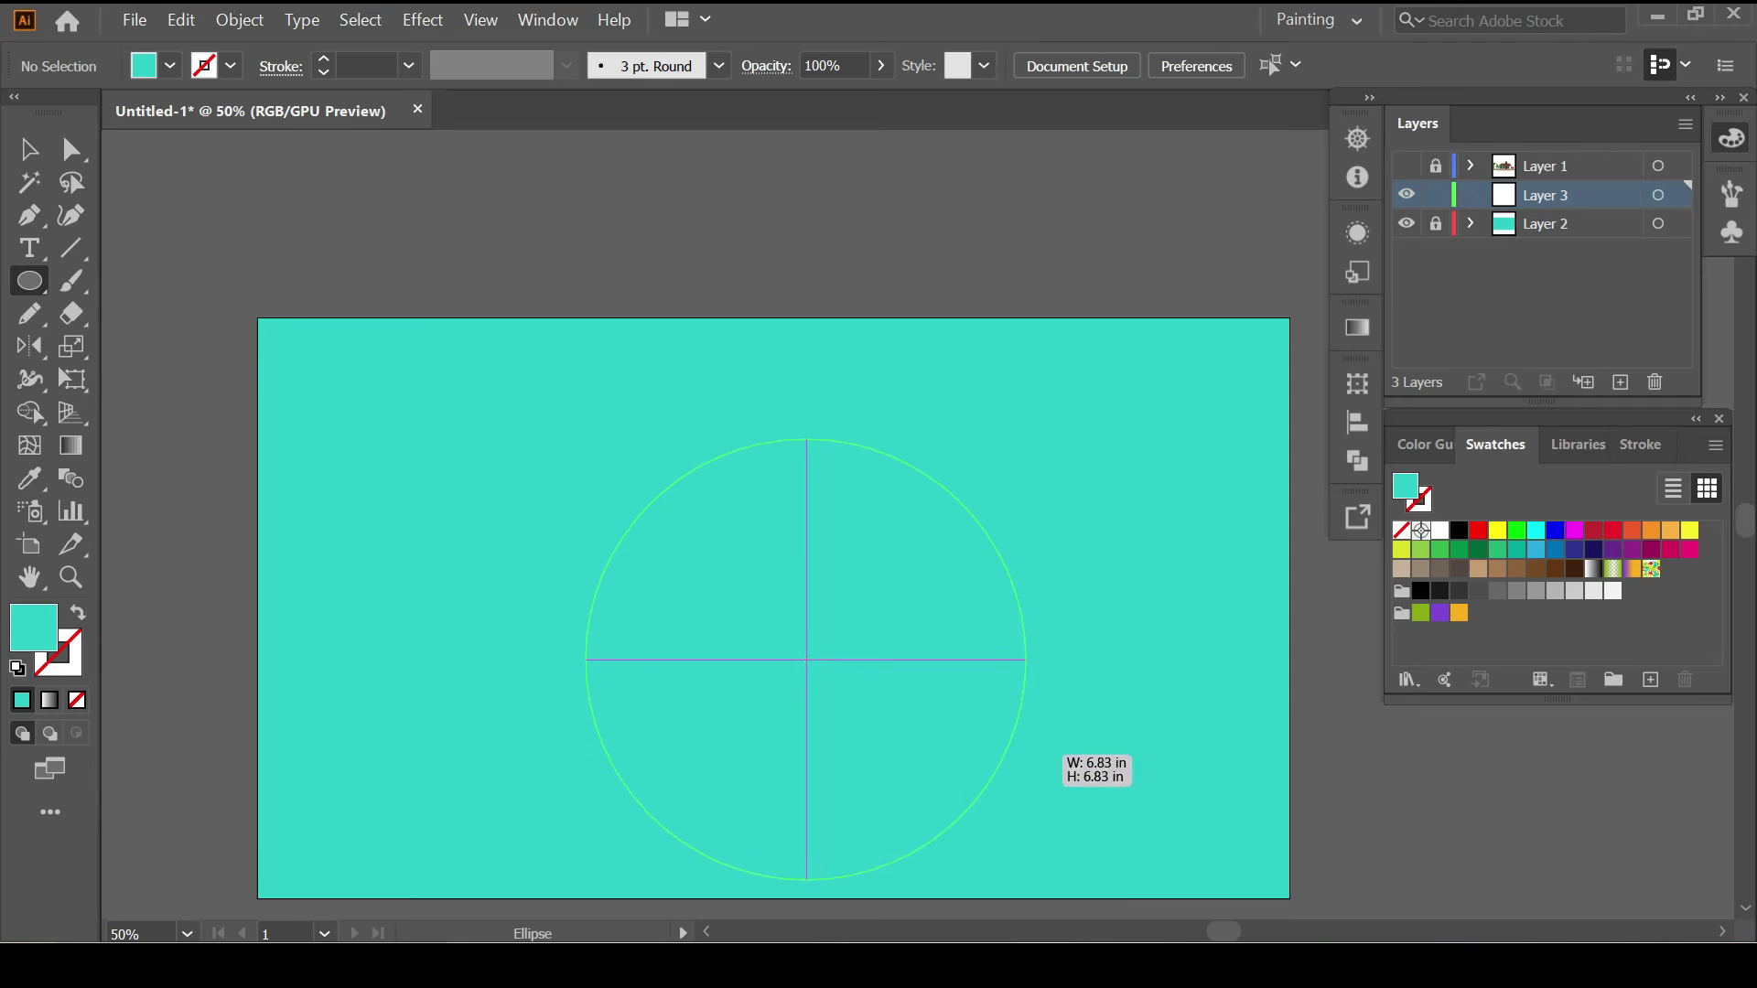
{"action": "double_click", "coordinate": [33, 627]}
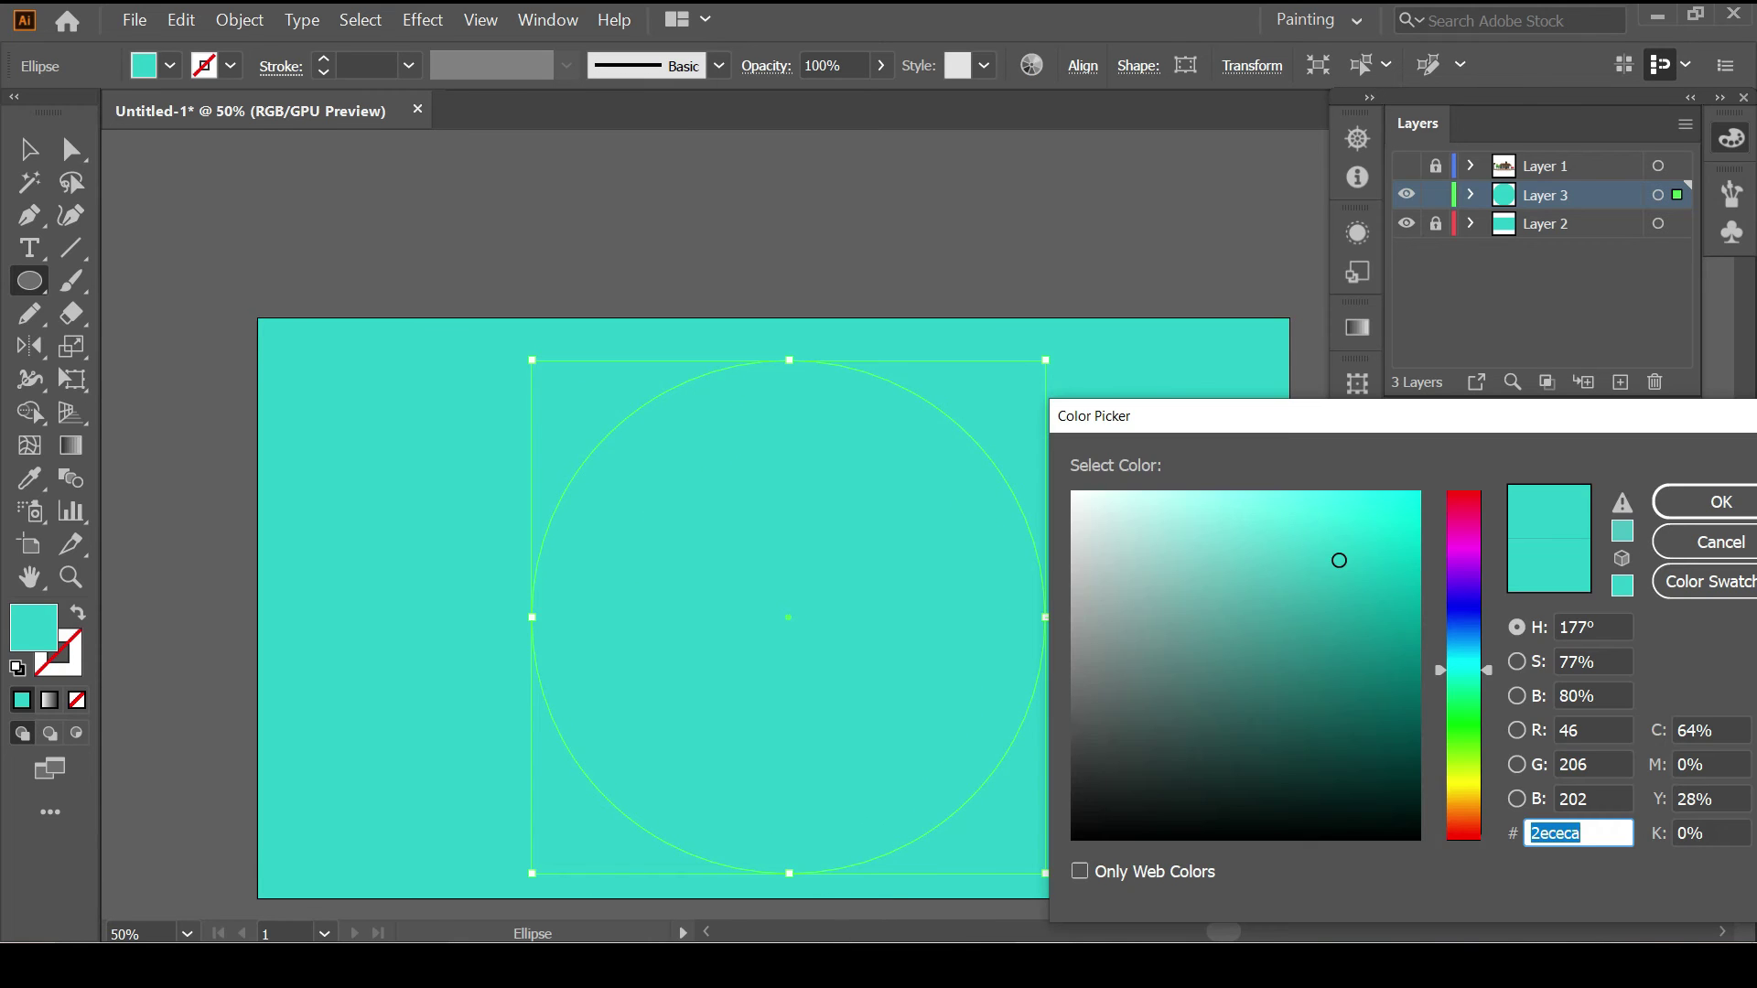
{"action": "left_click", "coordinate": [1278, 530]}
{"action": "key", "text": "Return"}
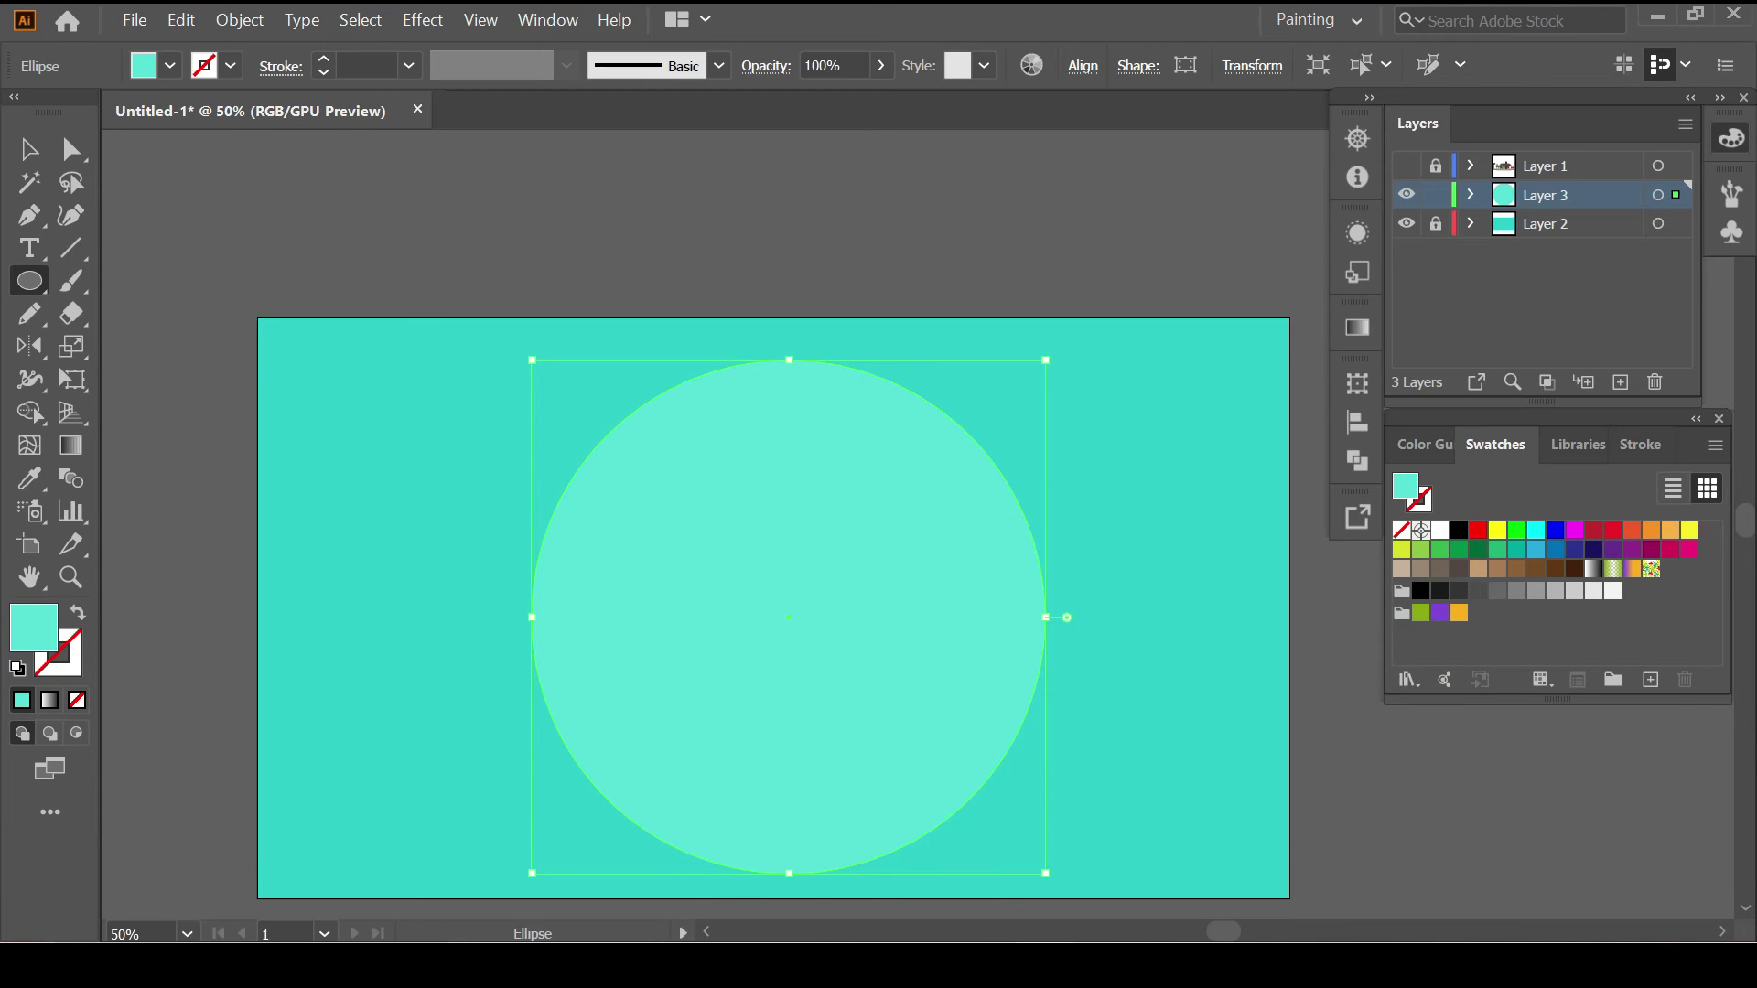
{"action": "left_click_drag", "start_coordinate": [789, 616], "coordinate": [910, 738]}
{"action": "double_click", "coordinate": [33, 628]}
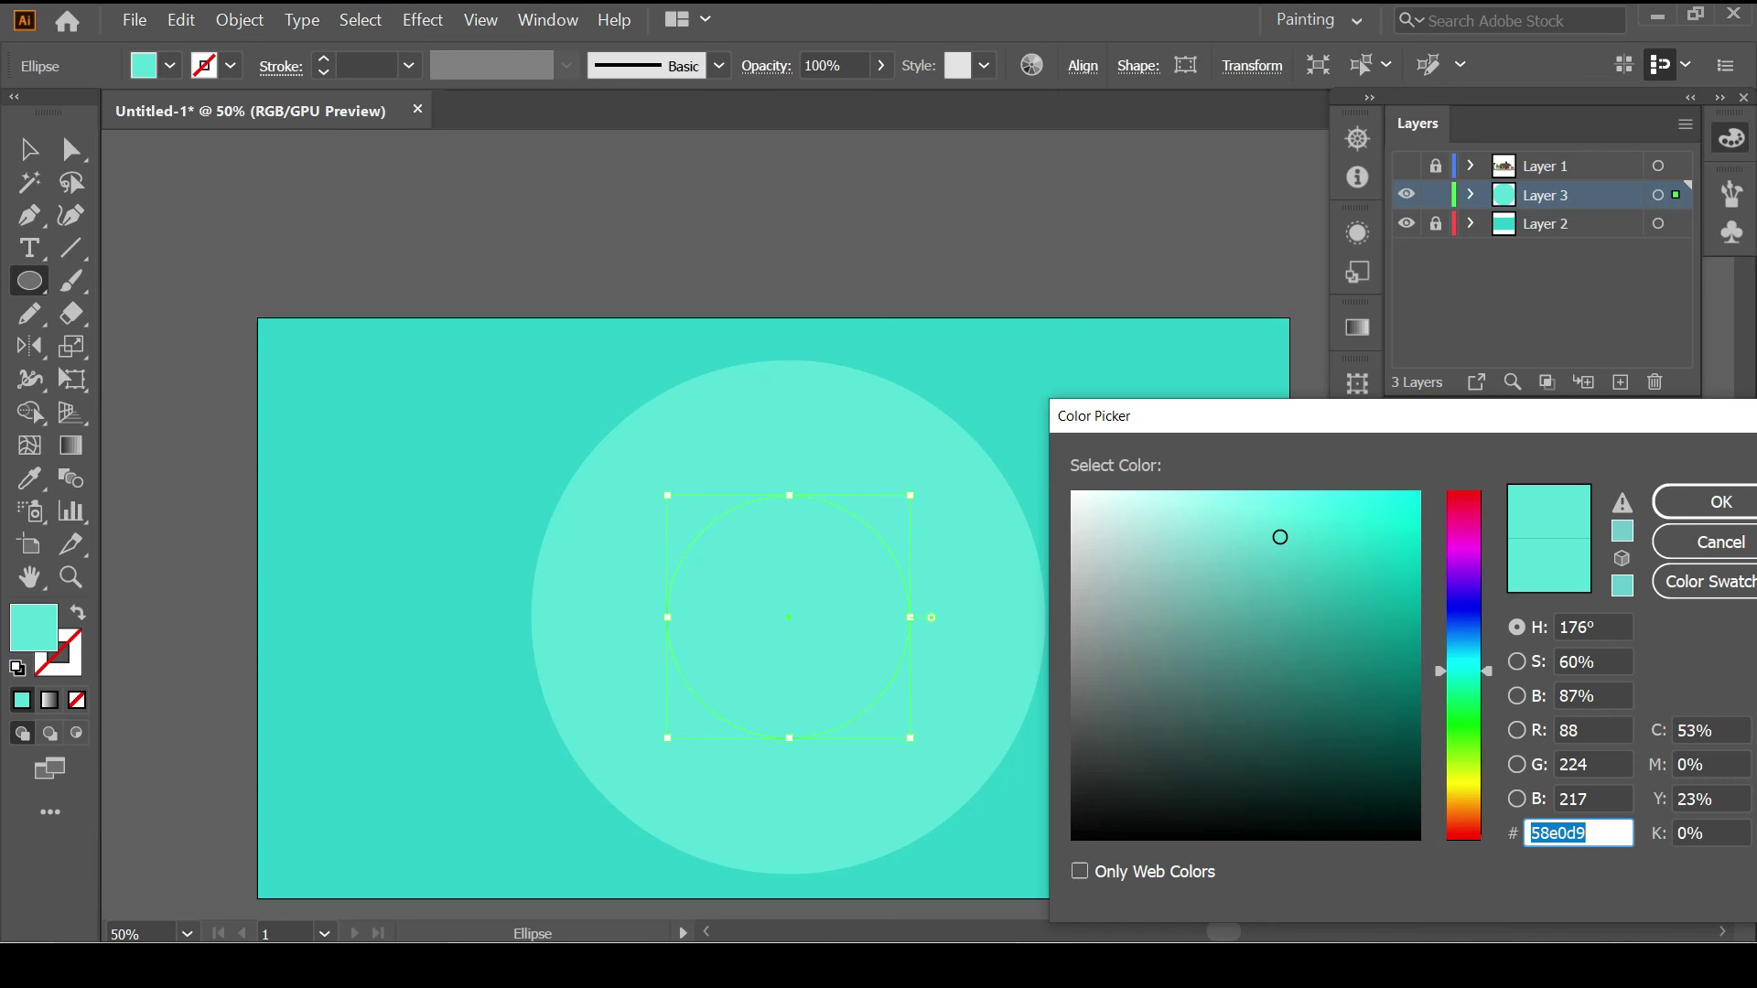
{"action": "left_click", "coordinate": [1373, 576]}
{"action": "key", "text": "Return"}
Recolour the big circle a pale mint turquoise.
{"action": "left_click", "coordinate": [595, 513], "text": "ctrl"}
{"action": "double_click", "coordinate": [33, 628]}
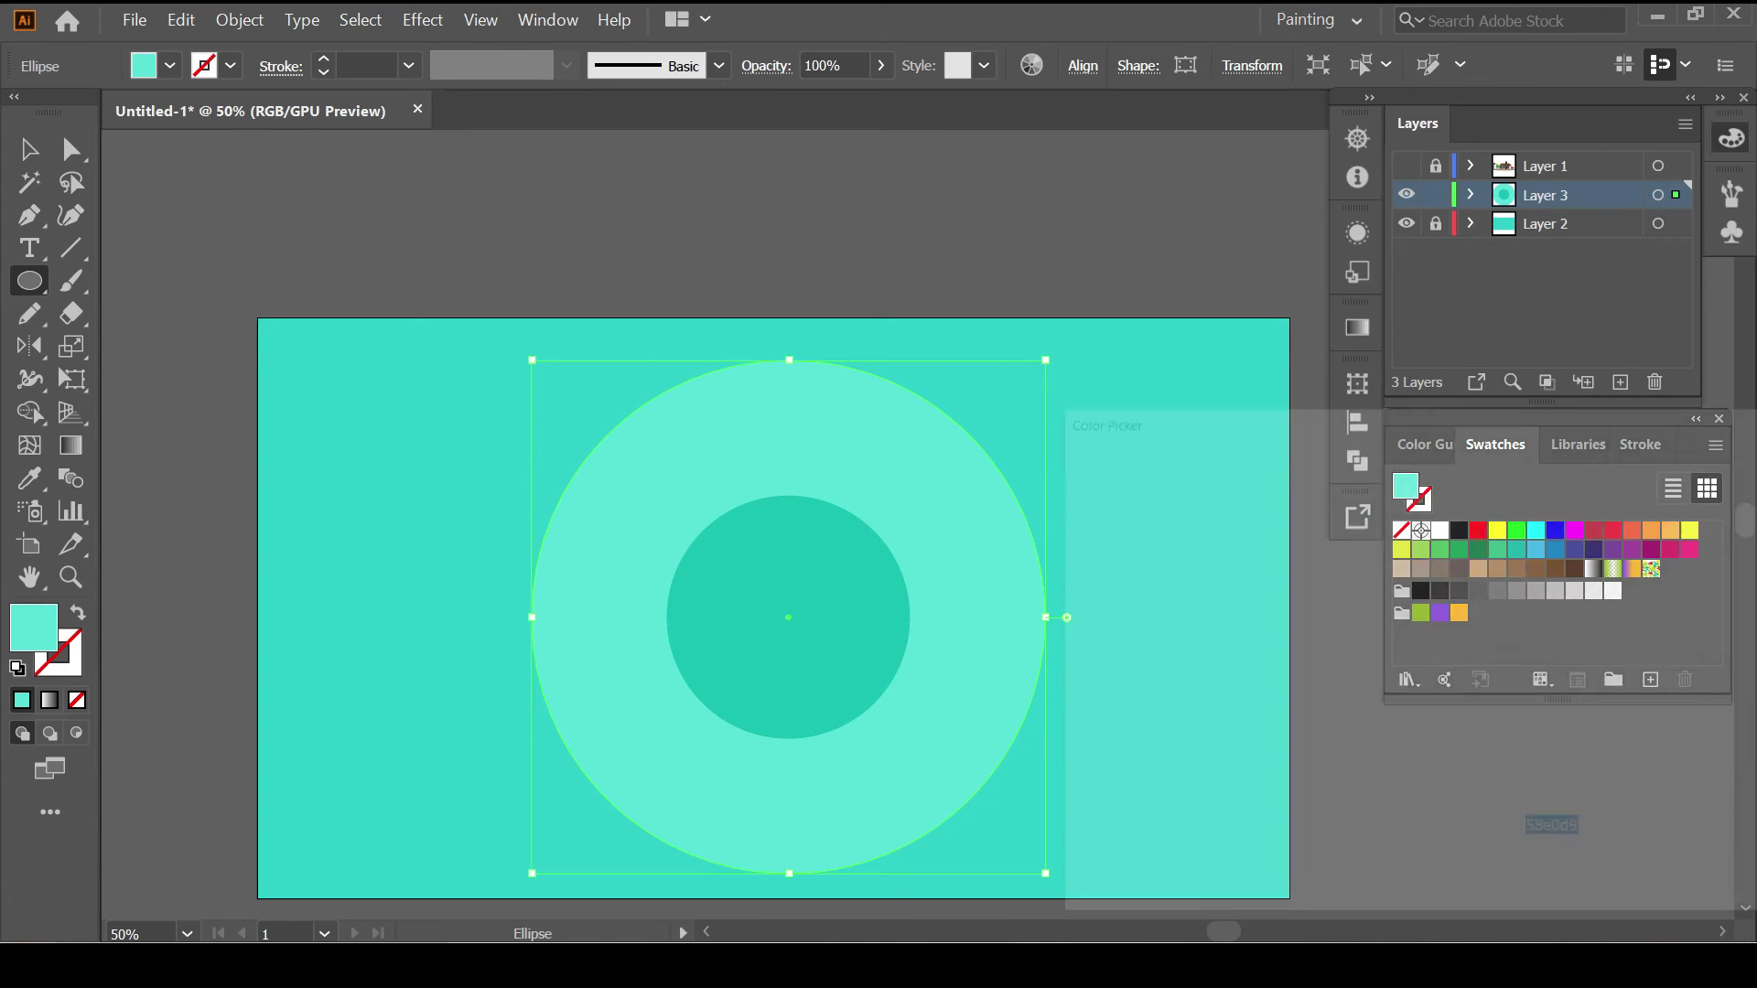
{"action": "left_click", "coordinate": [1195, 491]}
{"action": "left_click", "coordinate": [1721, 502]}
{"action": "double_click", "coordinate": [33, 628]}
{"action": "left_click", "coordinate": [1219, 494]}
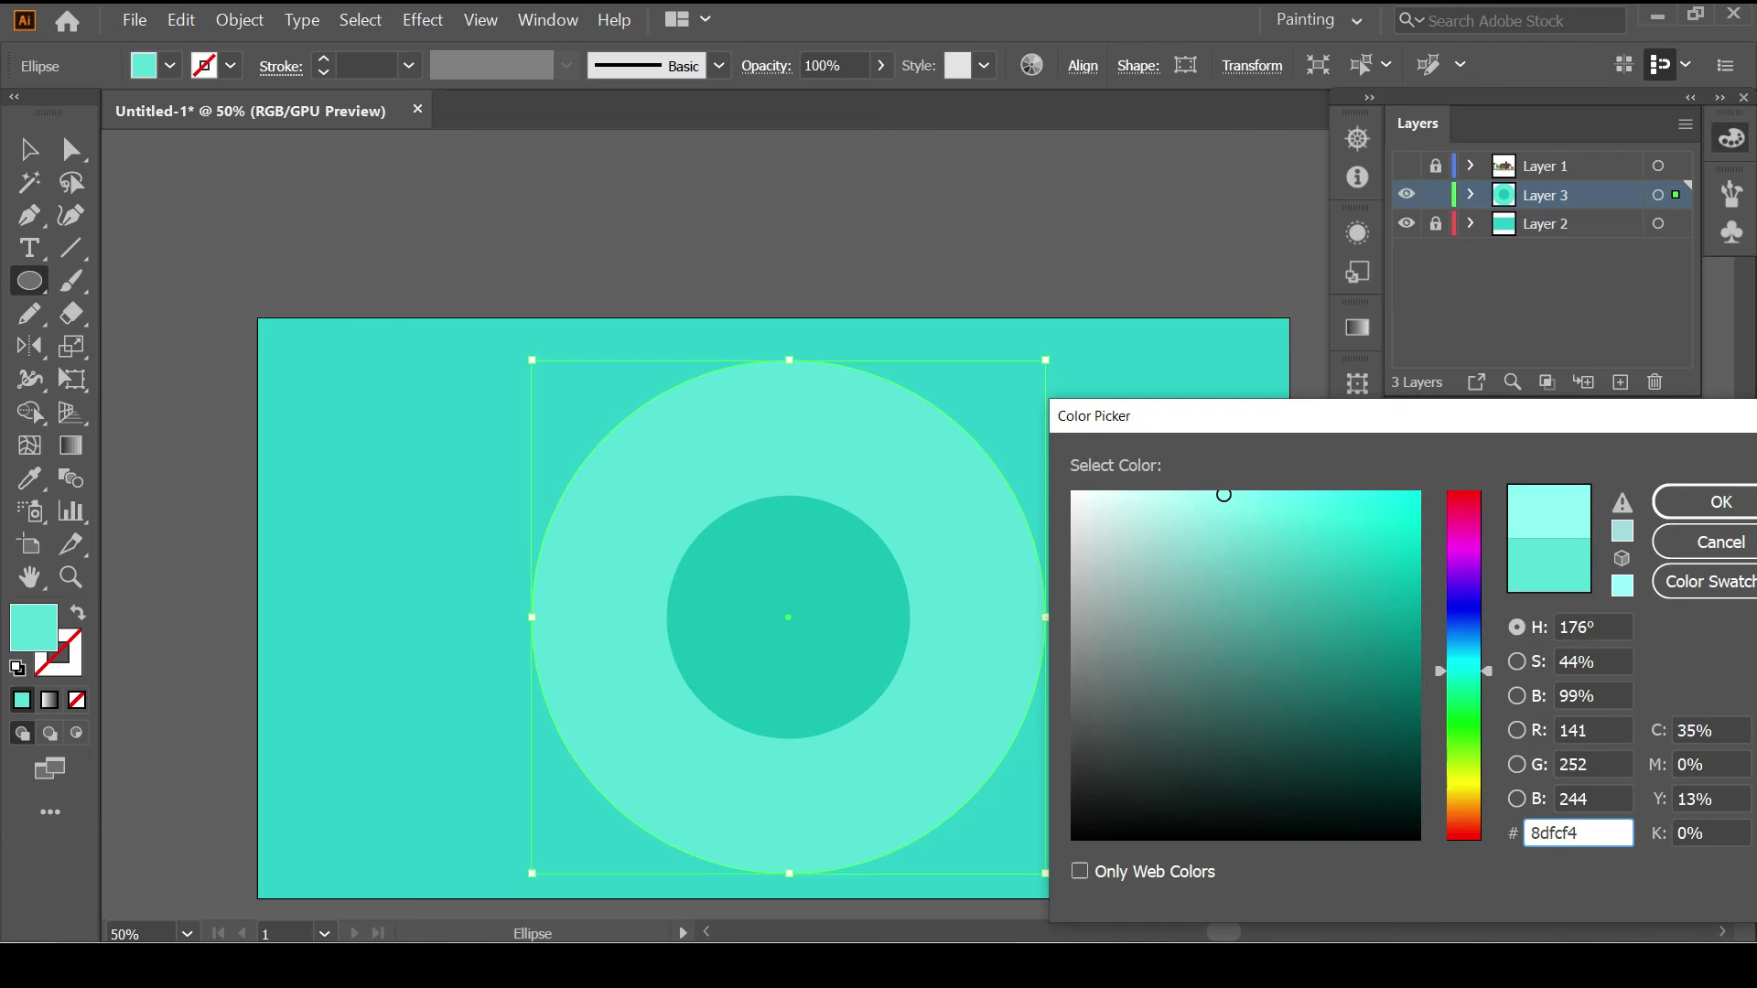
{"action": "left_click", "coordinate": [1720, 503]}
Blend the two circles into concentric rings using 5 specified steps.
{"action": "key", "text": "ctrl+a"}
{"action": "key", "text": "ctrl+alt+b"}
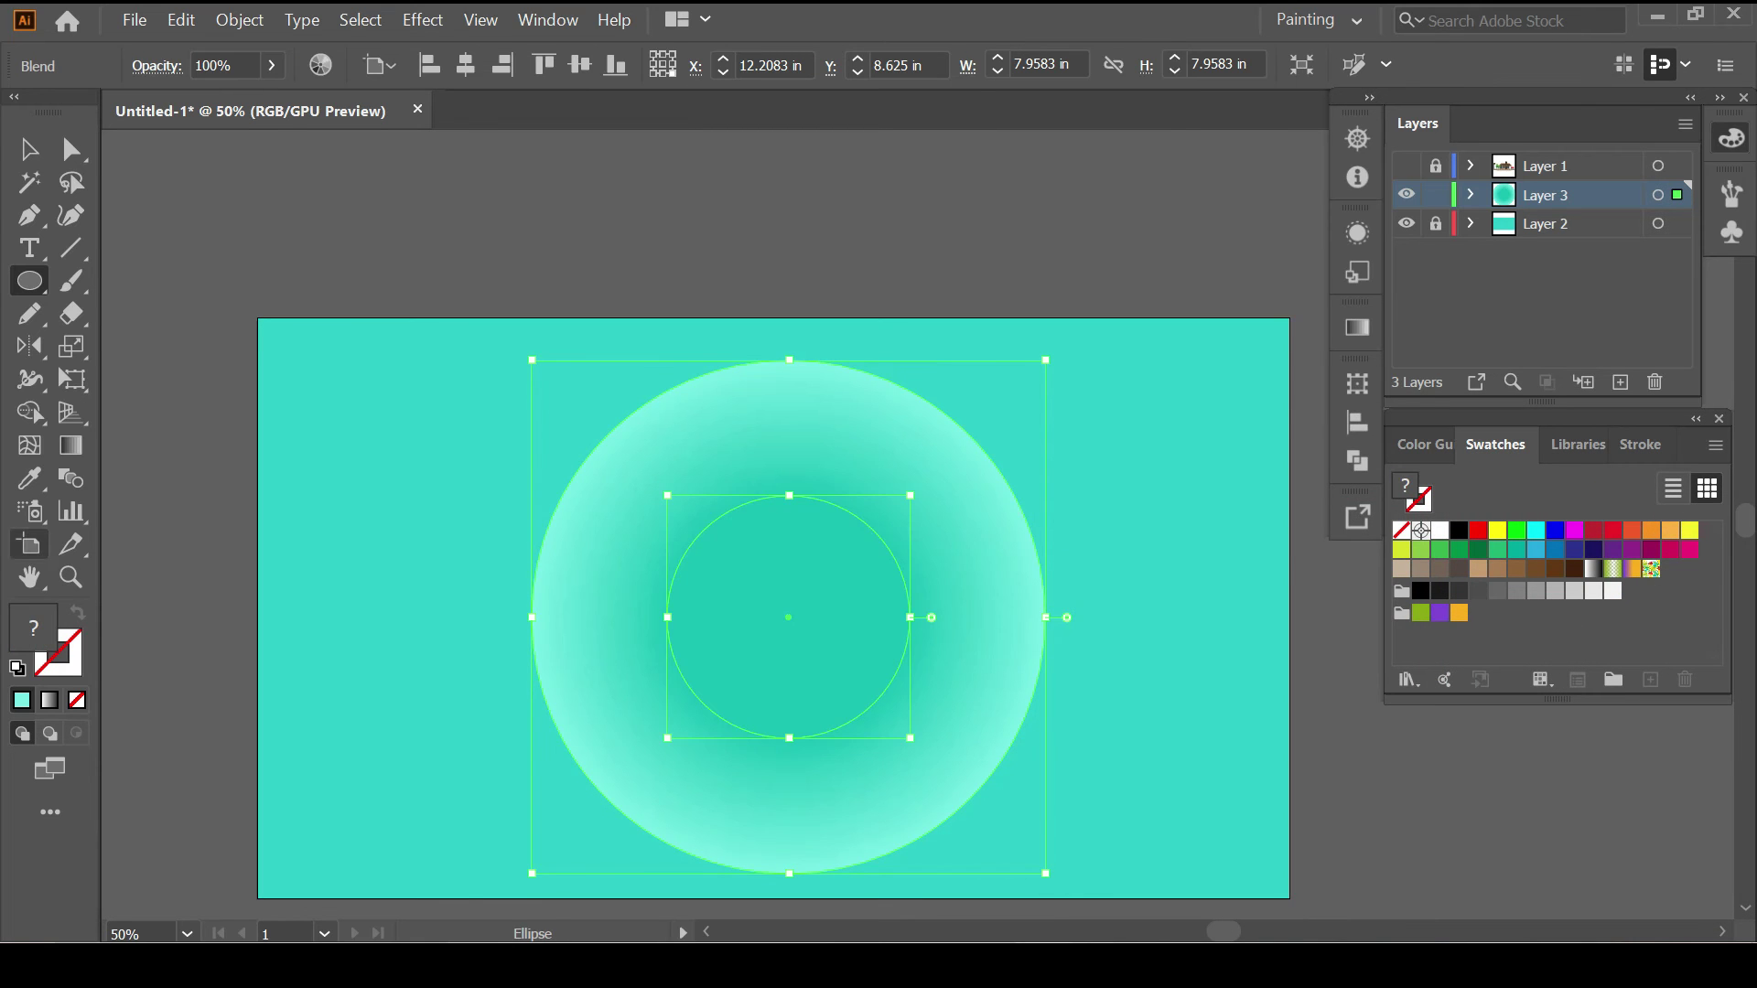
{"action": "double_click", "coordinate": [71, 479]}
{"action": "left_click", "coordinate": [1190, 359]}
{"action": "left_click", "coordinate": [1171, 413]}
{"action": "left_click", "coordinate": [1012, 487]}
{"action": "type", "text": "1"}
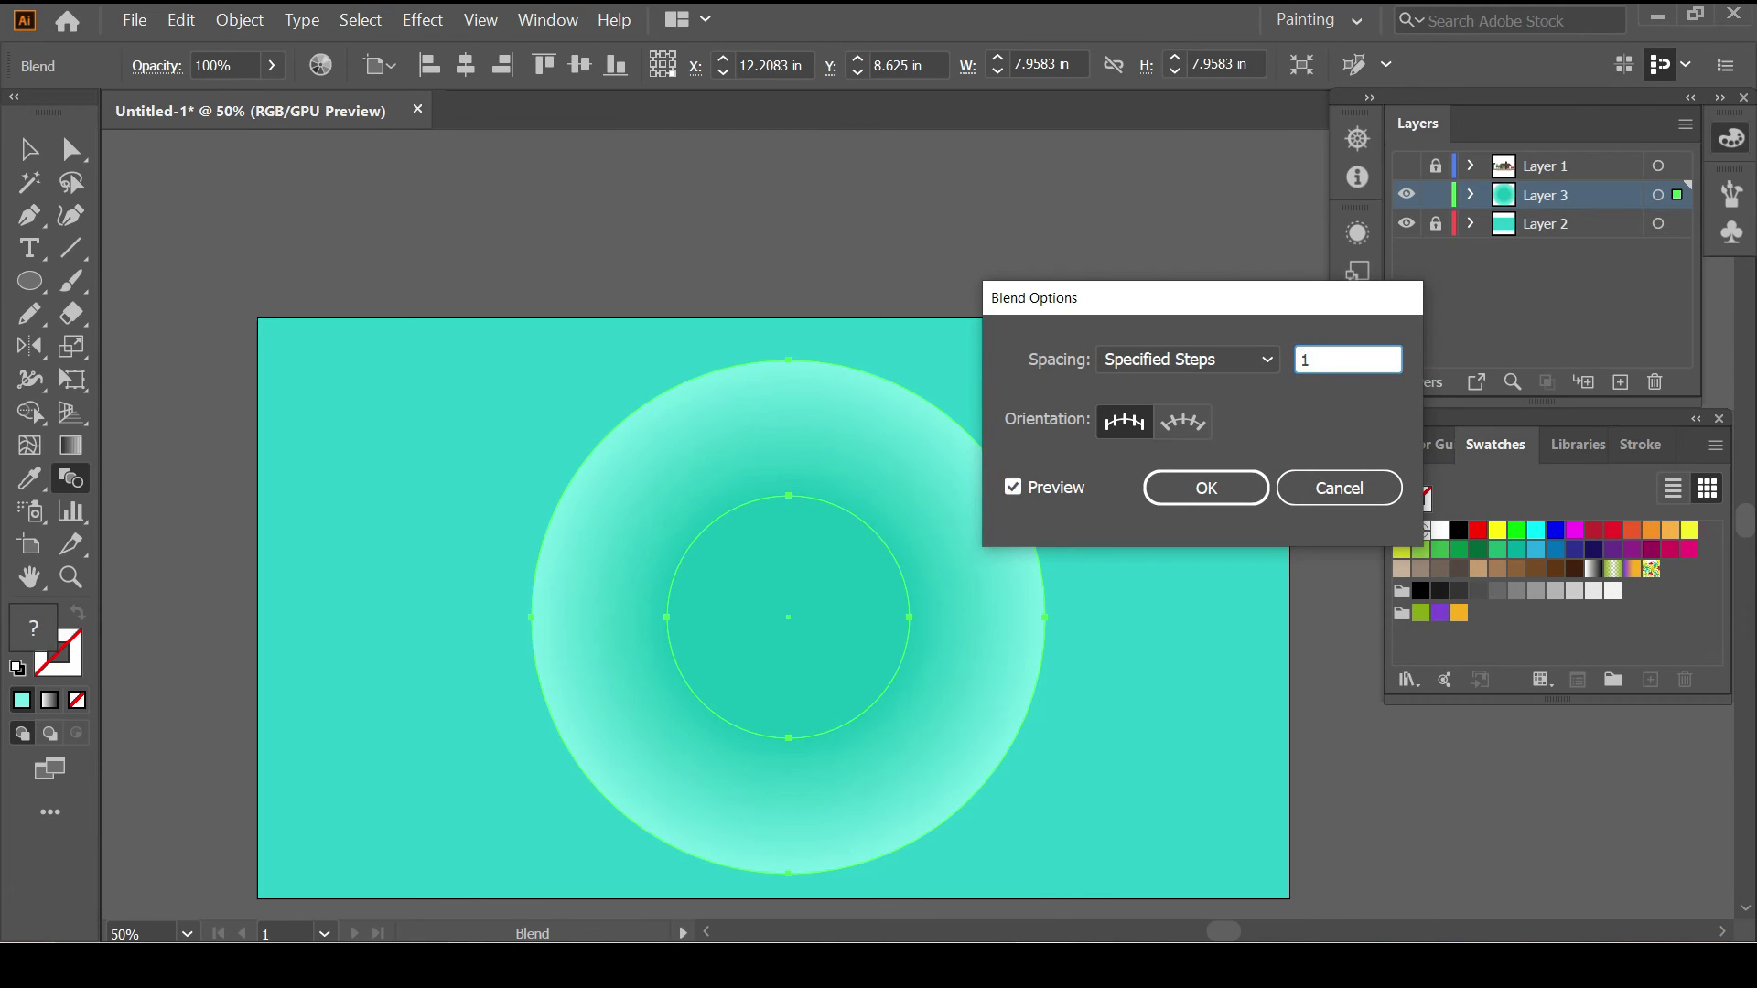
{"action": "key", "text": "Tab"}
{"action": "key", "text": "BackSpace"}
{"action": "type", "text": "5"}
{"action": "key", "text": "Return"}
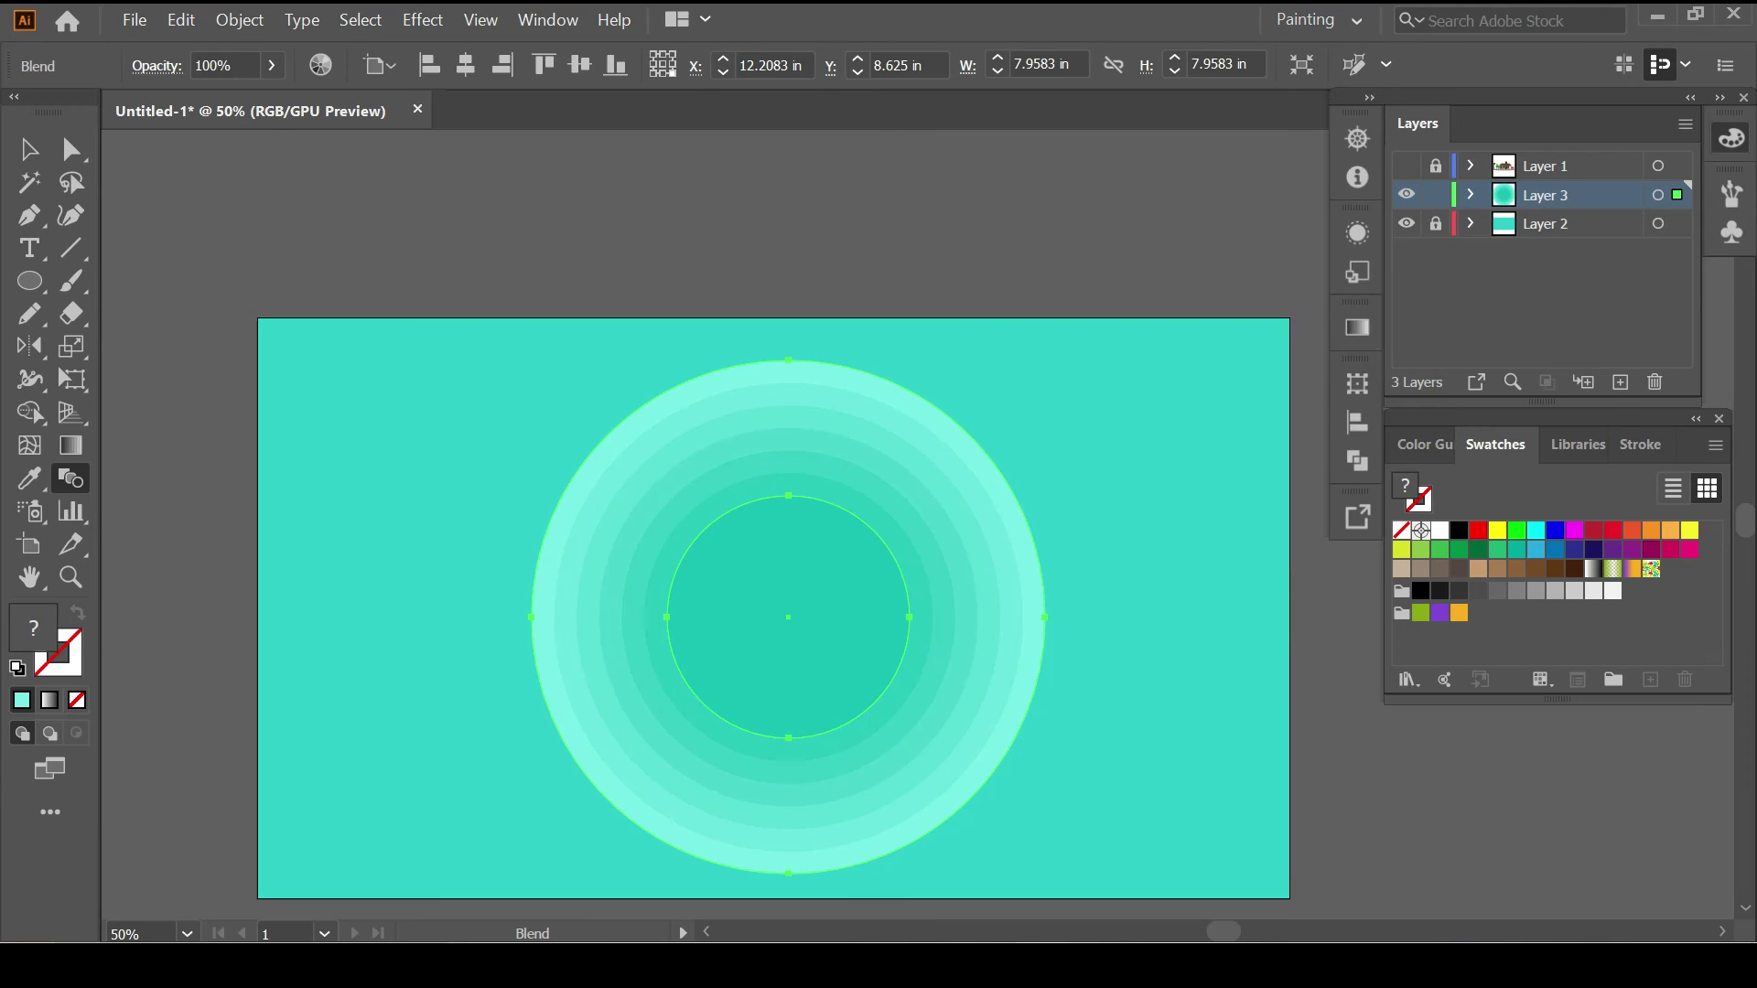
{"action": "left_click", "coordinate": [1406, 166]}
{"action": "key", "text": "v"}
{"action": "key", "text": "ctrl+shift+a"}
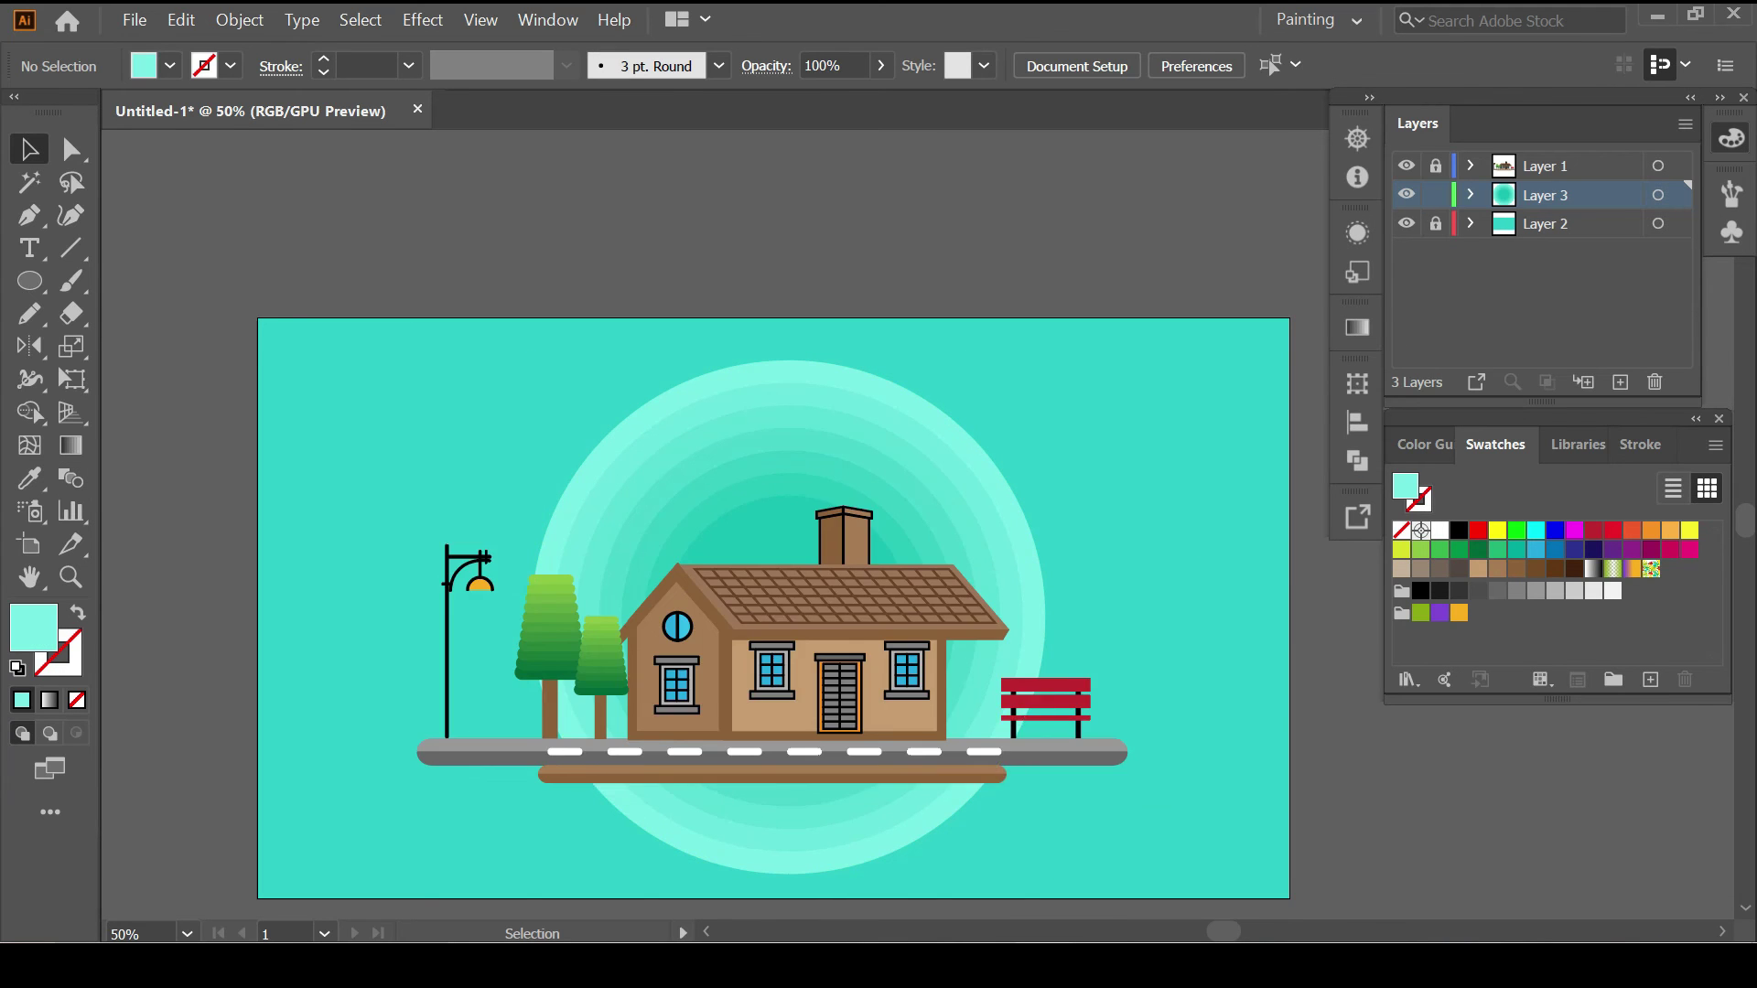
Draw a straight unfilled line across the ground level.
{"action": "scroll", "coordinate": [880, 850], "scroll_direction": "up", "scroll_amount": 2}
{"action": "key", "text": "slash"}
{"action": "key", "text": "p"}
{"action": "left_click", "coordinate": [279, 705]}
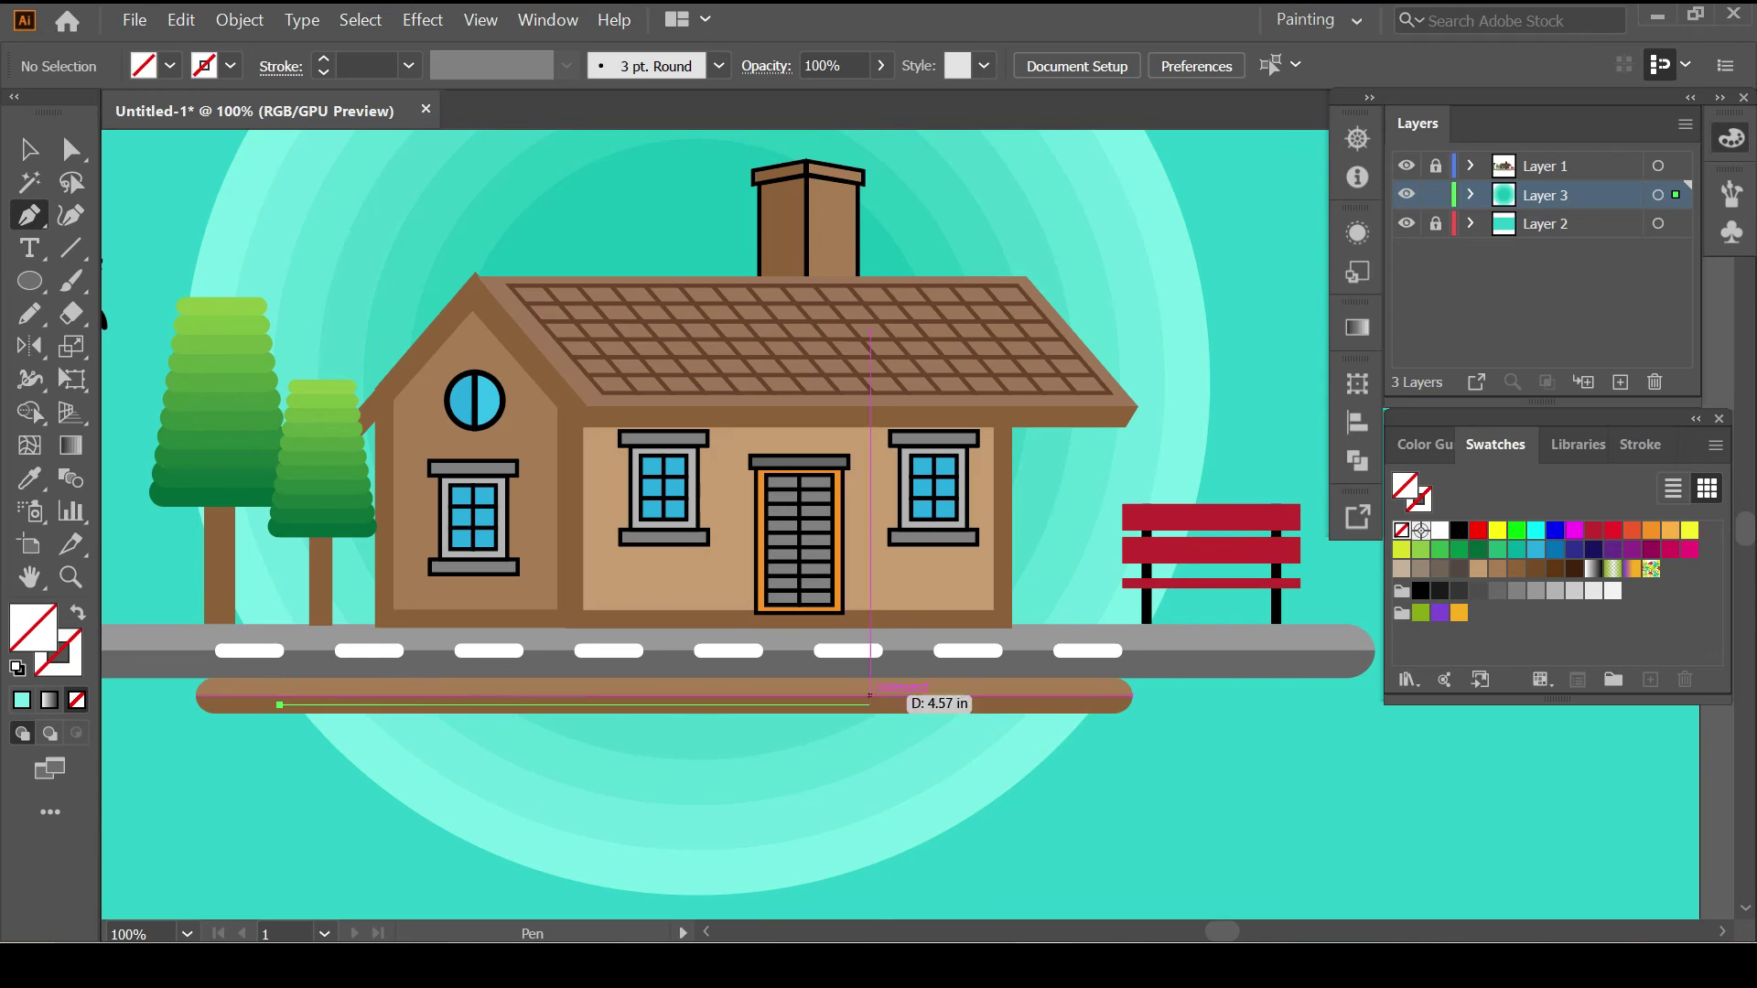
{"action": "left_click", "coordinate": [1122, 704]}
Hide the house layer and expand the ring blend into separate shapes.
{"action": "left_click", "coordinate": [1406, 166]}
{"action": "key", "text": "ctrl+a"}
{"action": "left_click", "coordinate": [30, 412]}
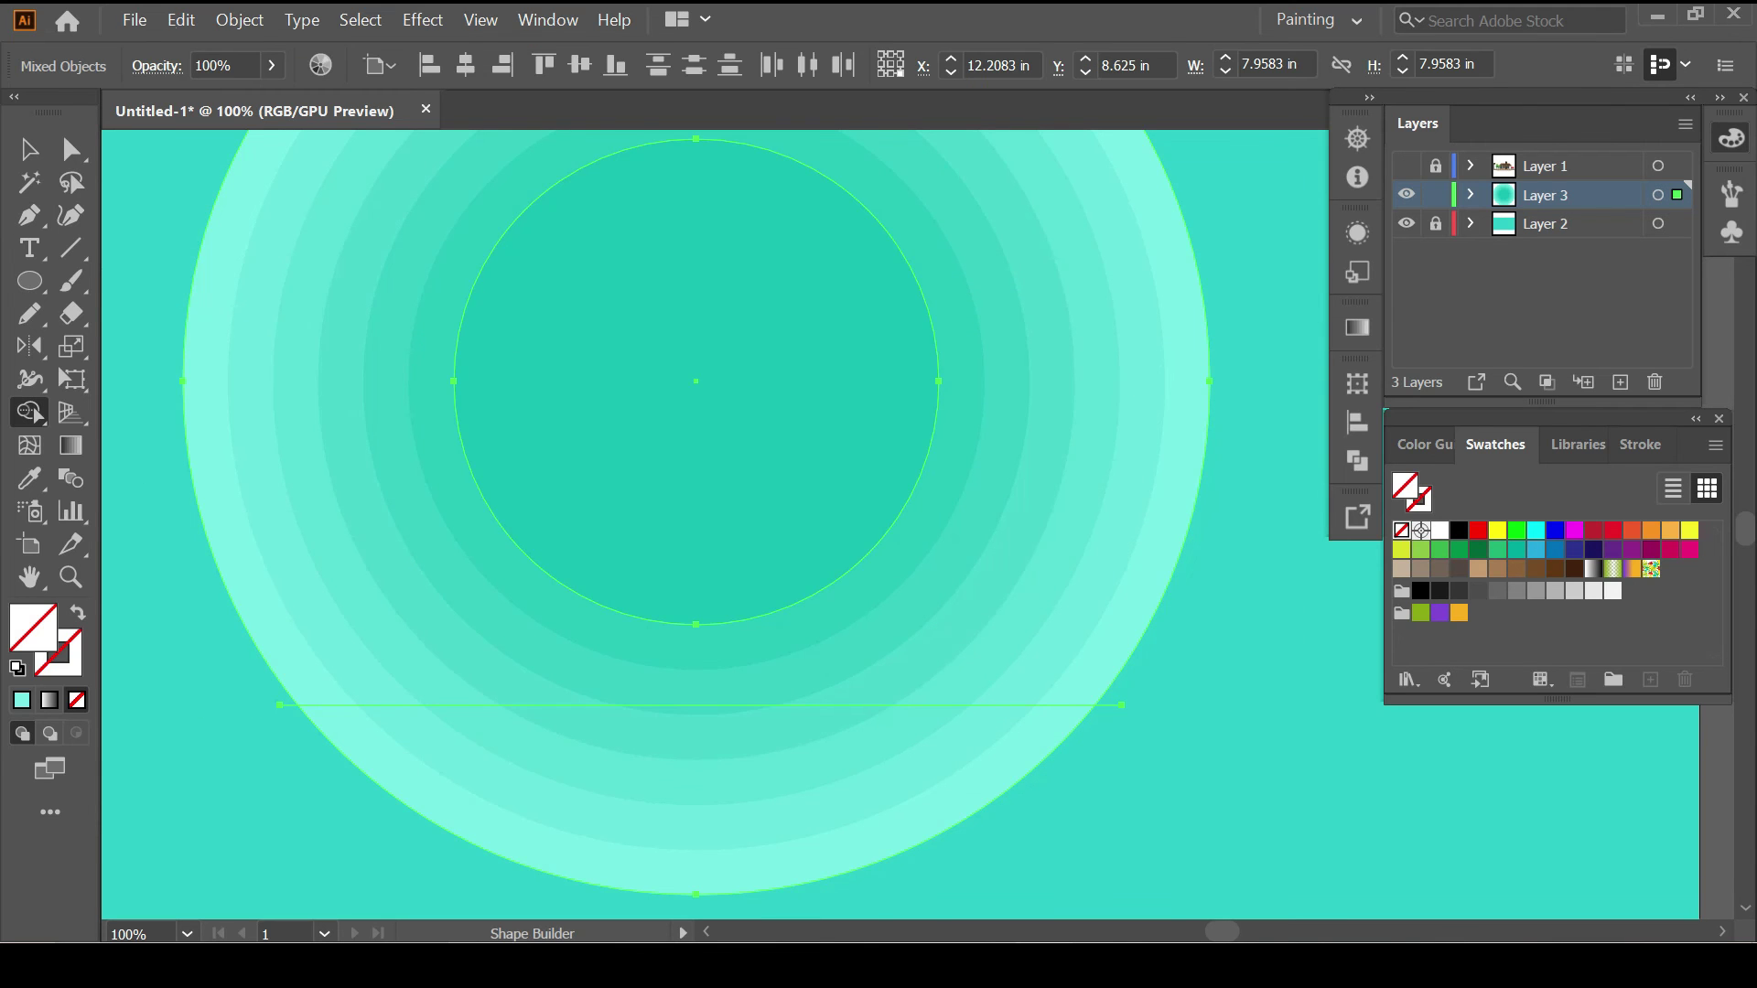
{"action": "key", "text": "v"}
{"action": "left_click", "coordinate": [240, 20]}
{"action": "left_click", "coordinate": [266, 274]}
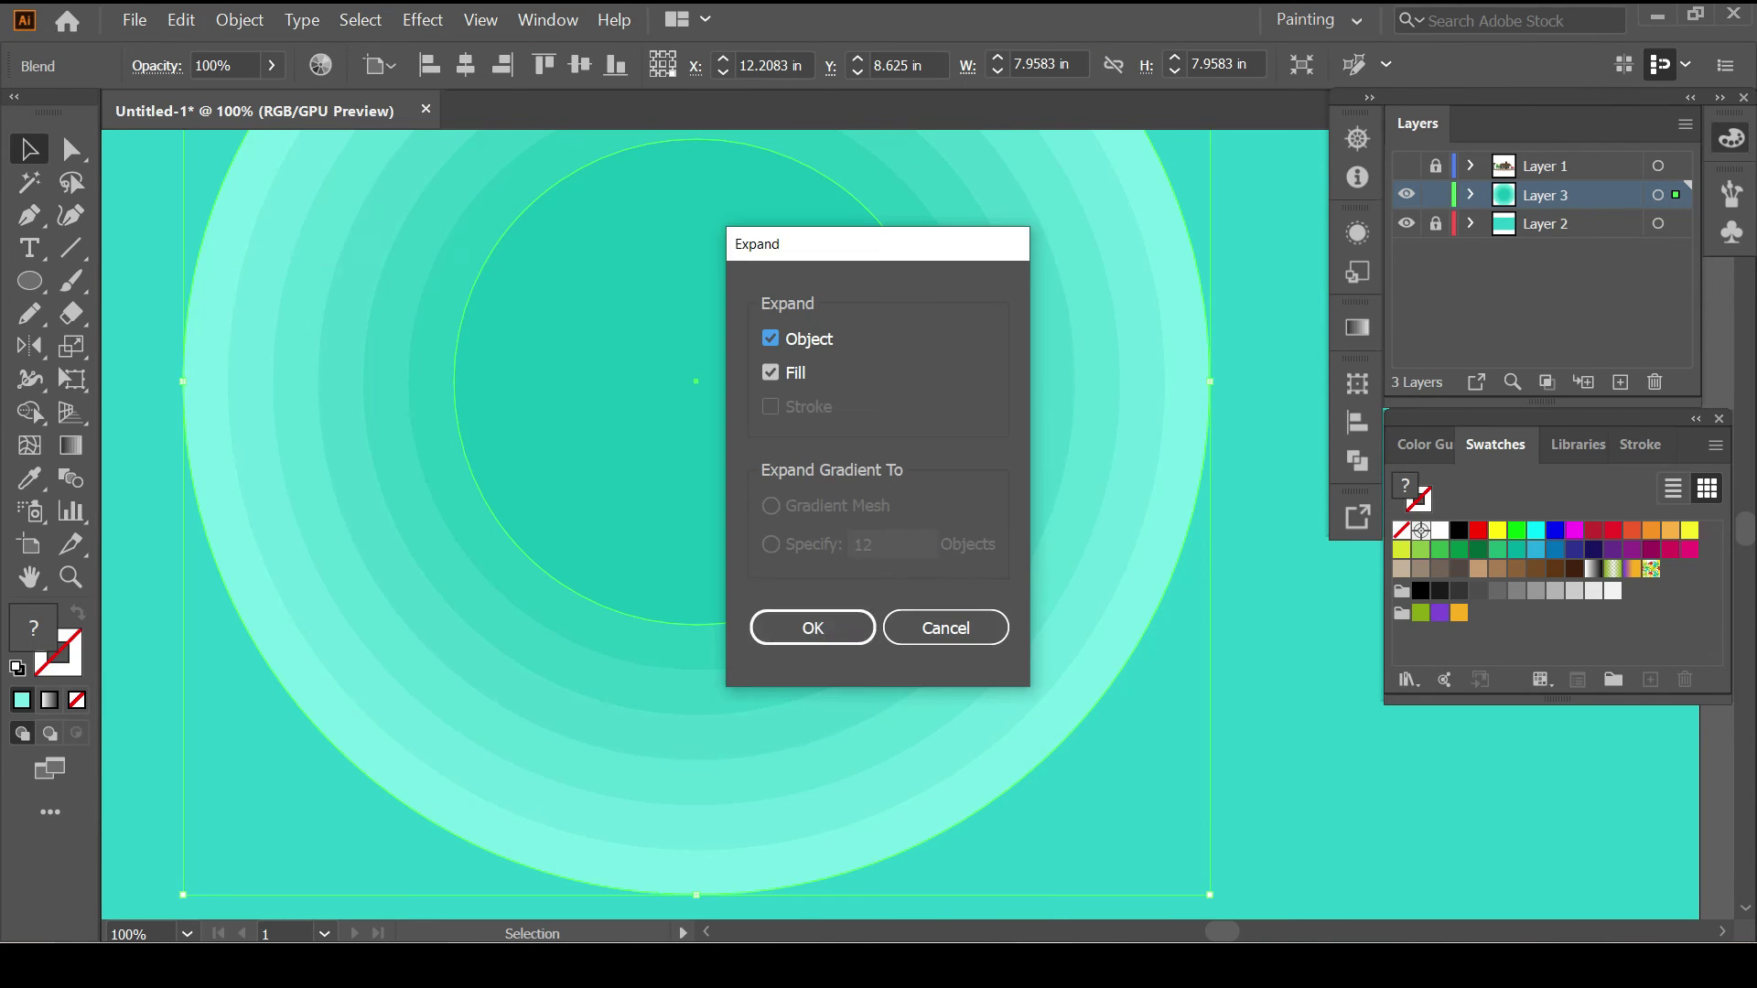
{"action": "left_click", "coordinate": [808, 627]}
Remove the ring parts below the ground line with Shape Builder and show the house again.
{"action": "left_click", "coordinate": [31, 413]}
{"action": "left_click_drag", "start_coordinate": [302, 796], "coordinate": [1089, 796]}
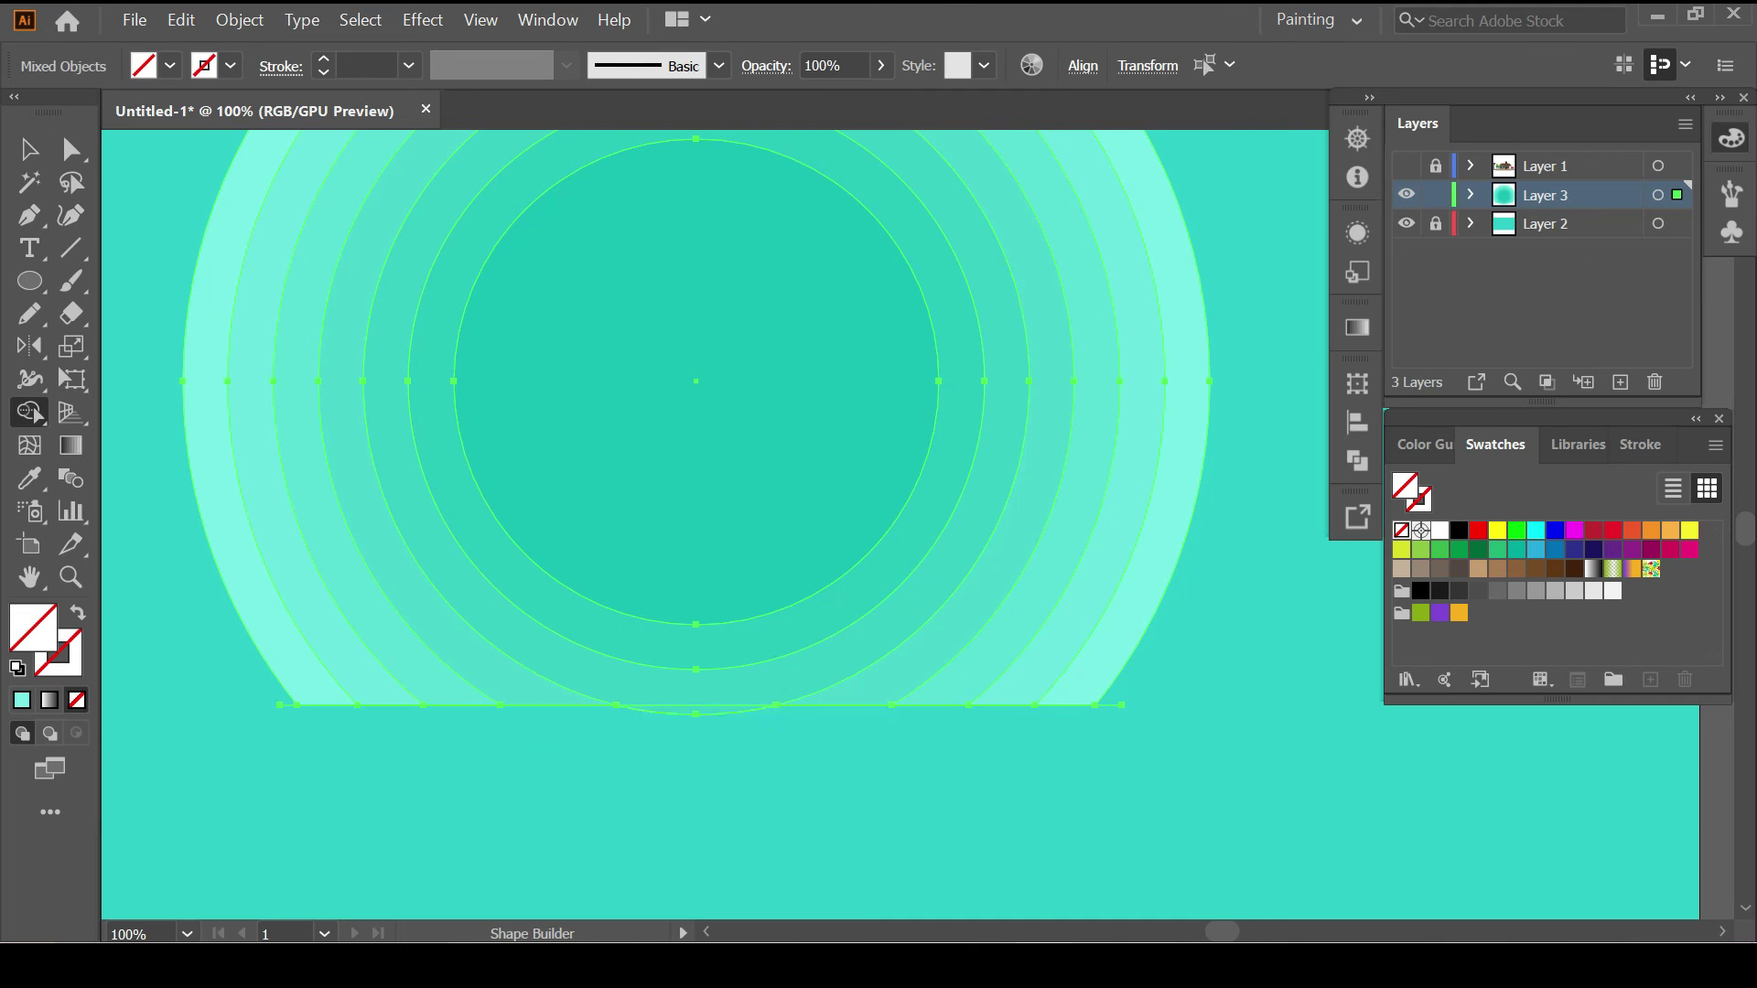
{"action": "key", "text": "ctrl+shift+a"}
{"action": "key", "text": "ctrl+minus"}
{"action": "key", "text": "ctrl+minus"}
{"action": "key", "text": "ctrl+plus"}
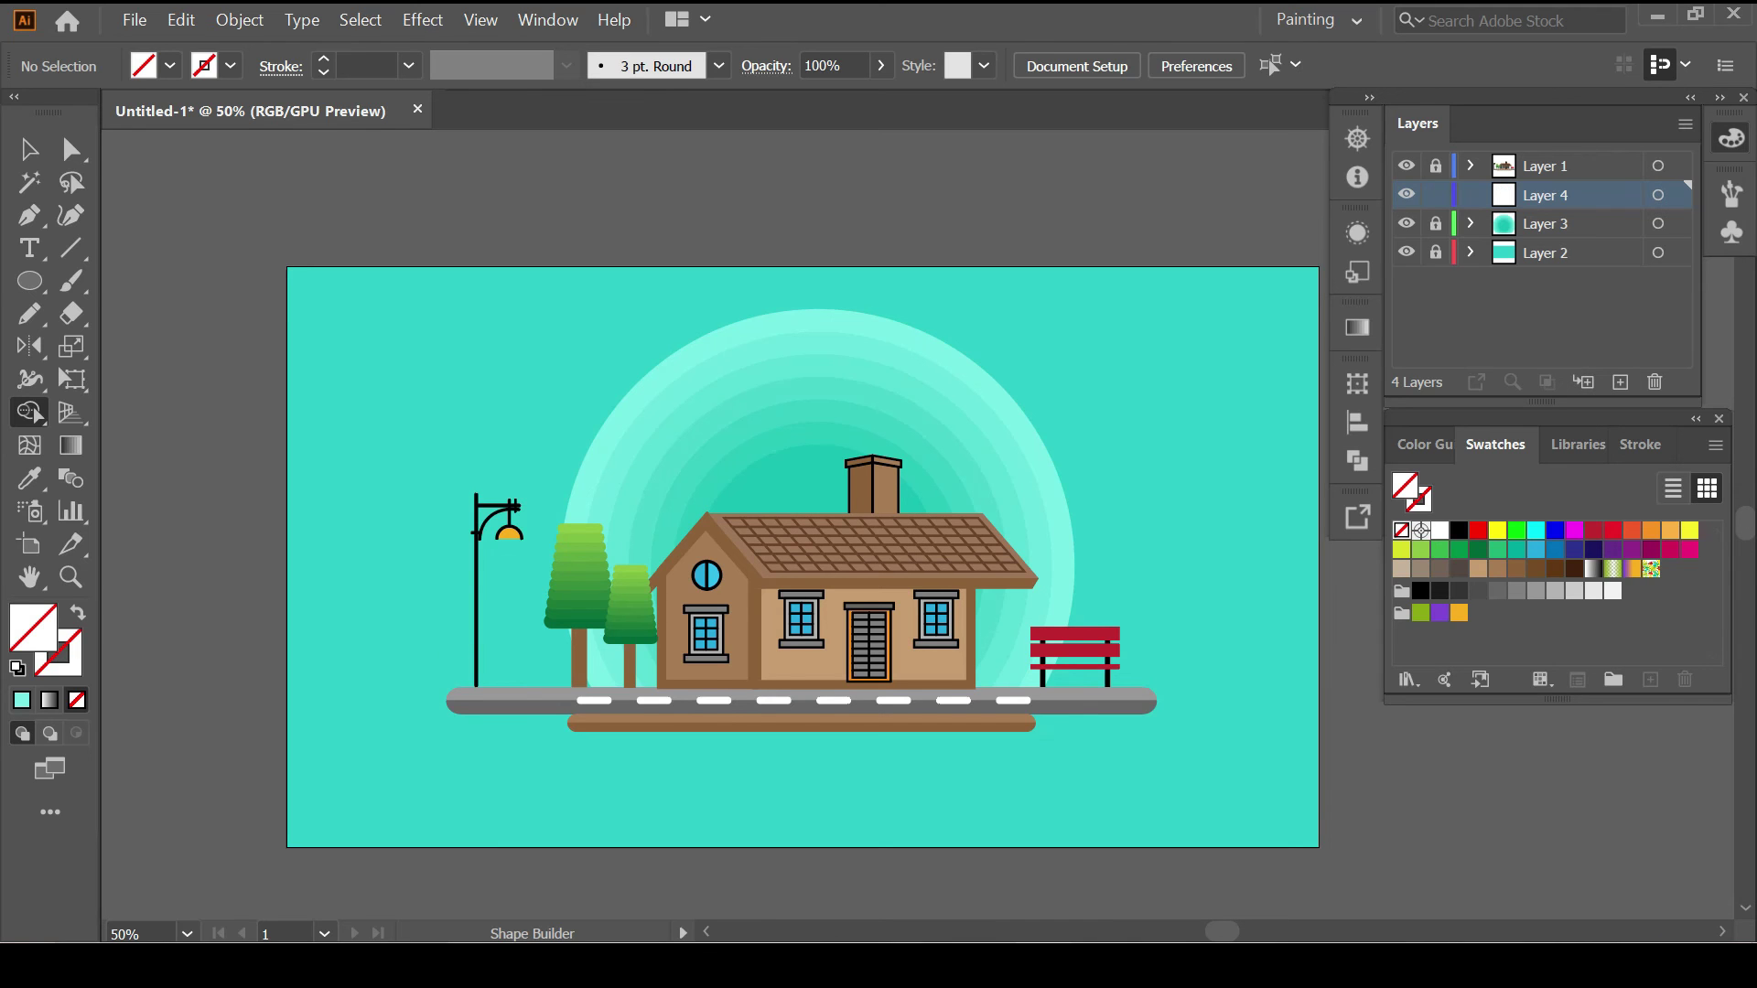
Draw an orange sun at the glow's upper right and start a cloud with white circles.
{"action": "left_click_drag", "start_coordinate": [952, 346], "coordinate": [1048, 442]}
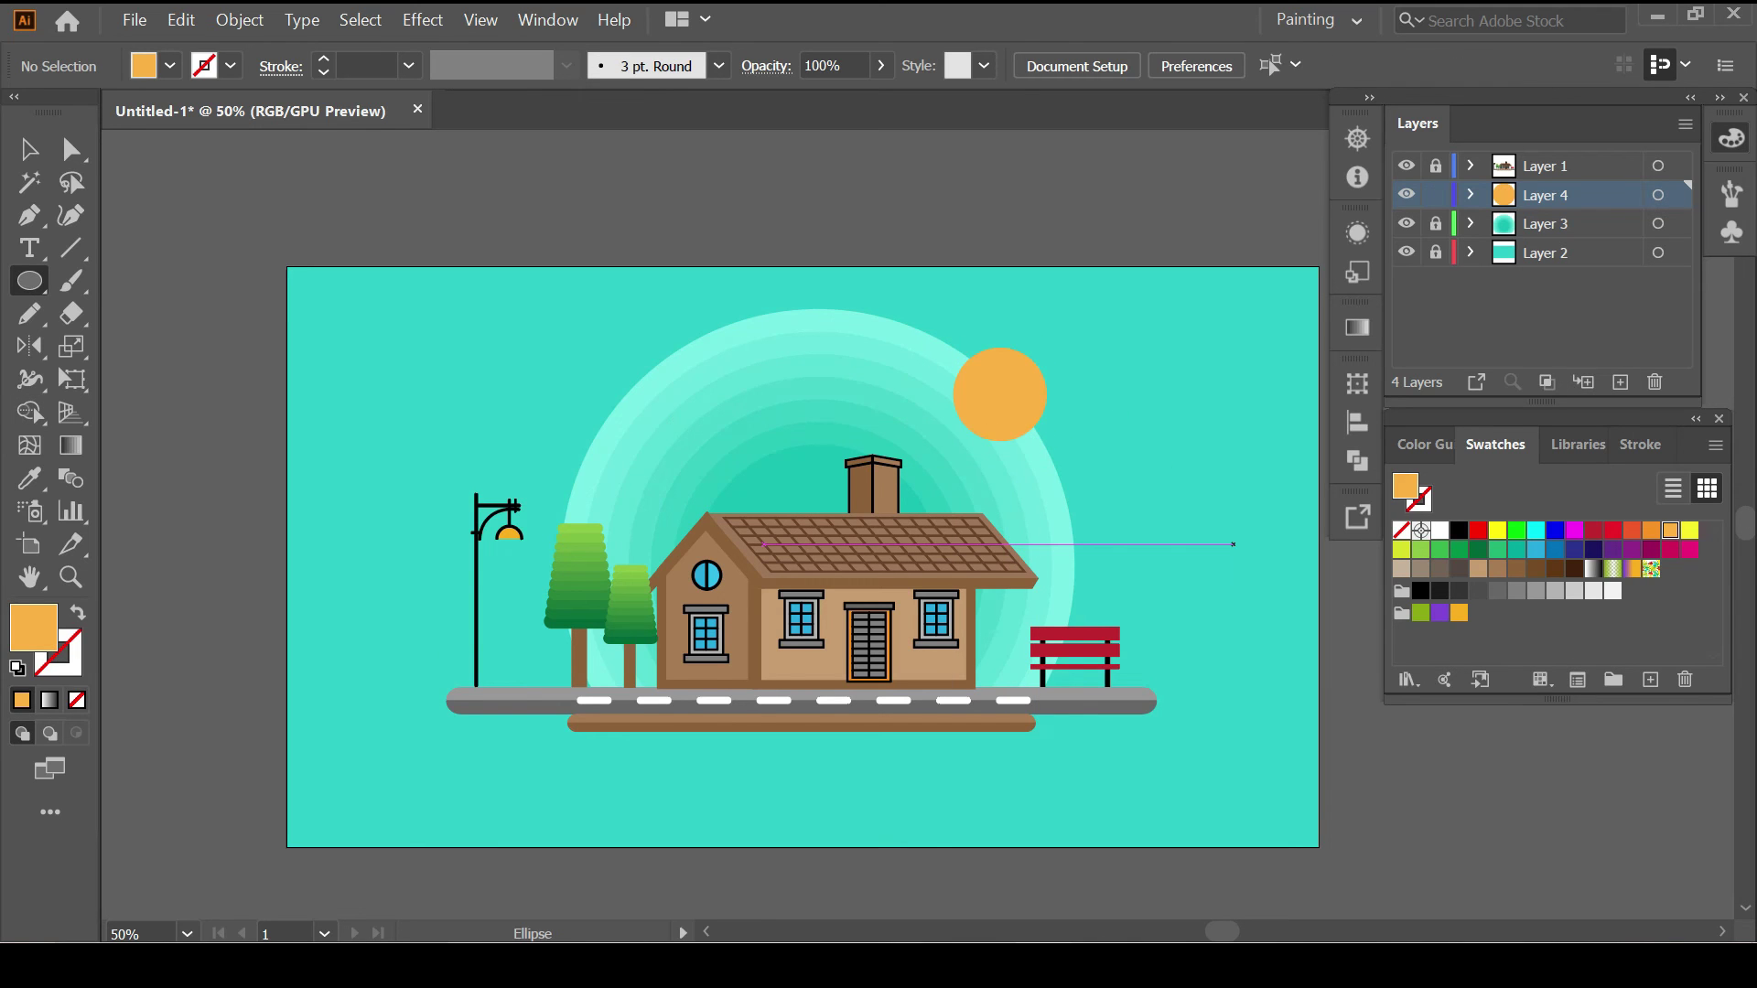
{"action": "key", "text": "d"}
{"action": "key", "text": "x"}
{"action": "key", "text": "slash"}
{"action": "key", "text": "x"}
{"action": "mouse_move", "coordinate": [374, 363]}
{"action": "left_mouse_down"}
{"action": "mouse_move", "coordinate": [450, 440]}
{"action": "mouse_move", "coordinate": [464, 419]}
{"action": "mouse_move", "coordinate": [534, 442]}
{"action": "mouse_move", "coordinate": [534, 414]}
{"action": "left_mouse_up"}
{"action": "key", "text": "ctrl+plus"}
Flatten the cloud's base by trimming it along a straight line with Shape Builder.
{"action": "key", "text": "p"}
{"action": "left_click", "coordinate": [352, 417]}
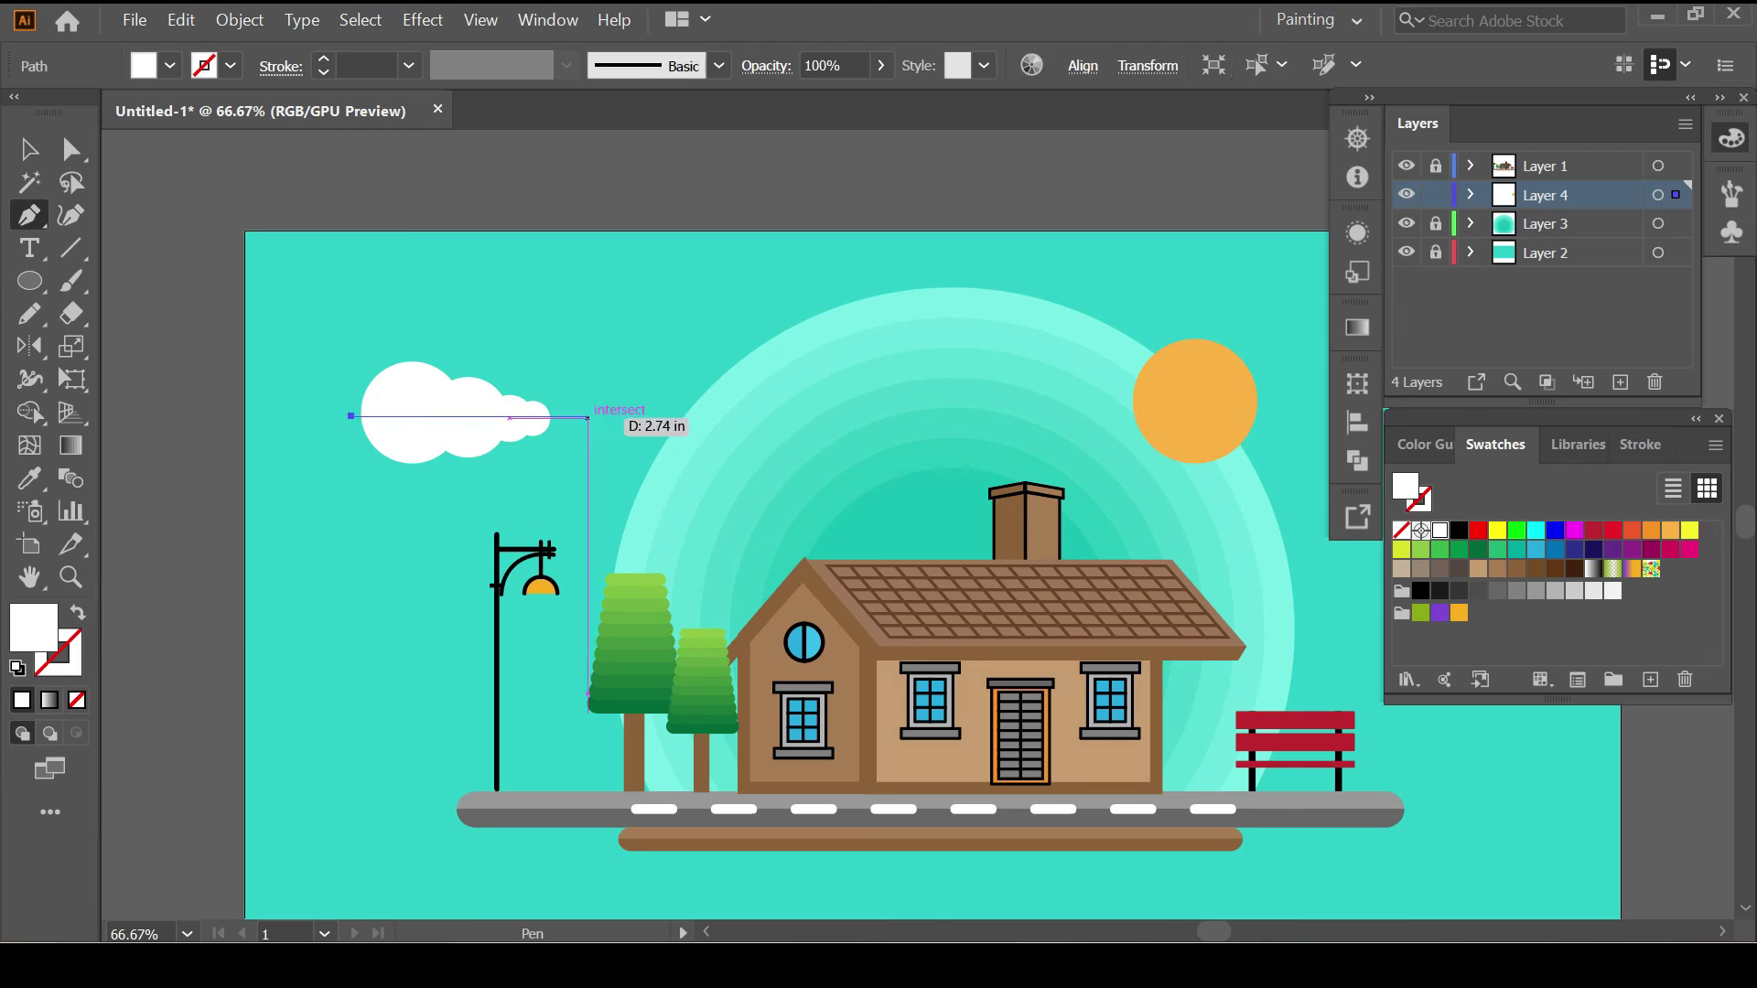
{"action": "left_click", "coordinate": [587, 416]}
{"action": "key", "text": "ctrl+a"}
{"action": "left_click", "coordinate": [29, 412]}
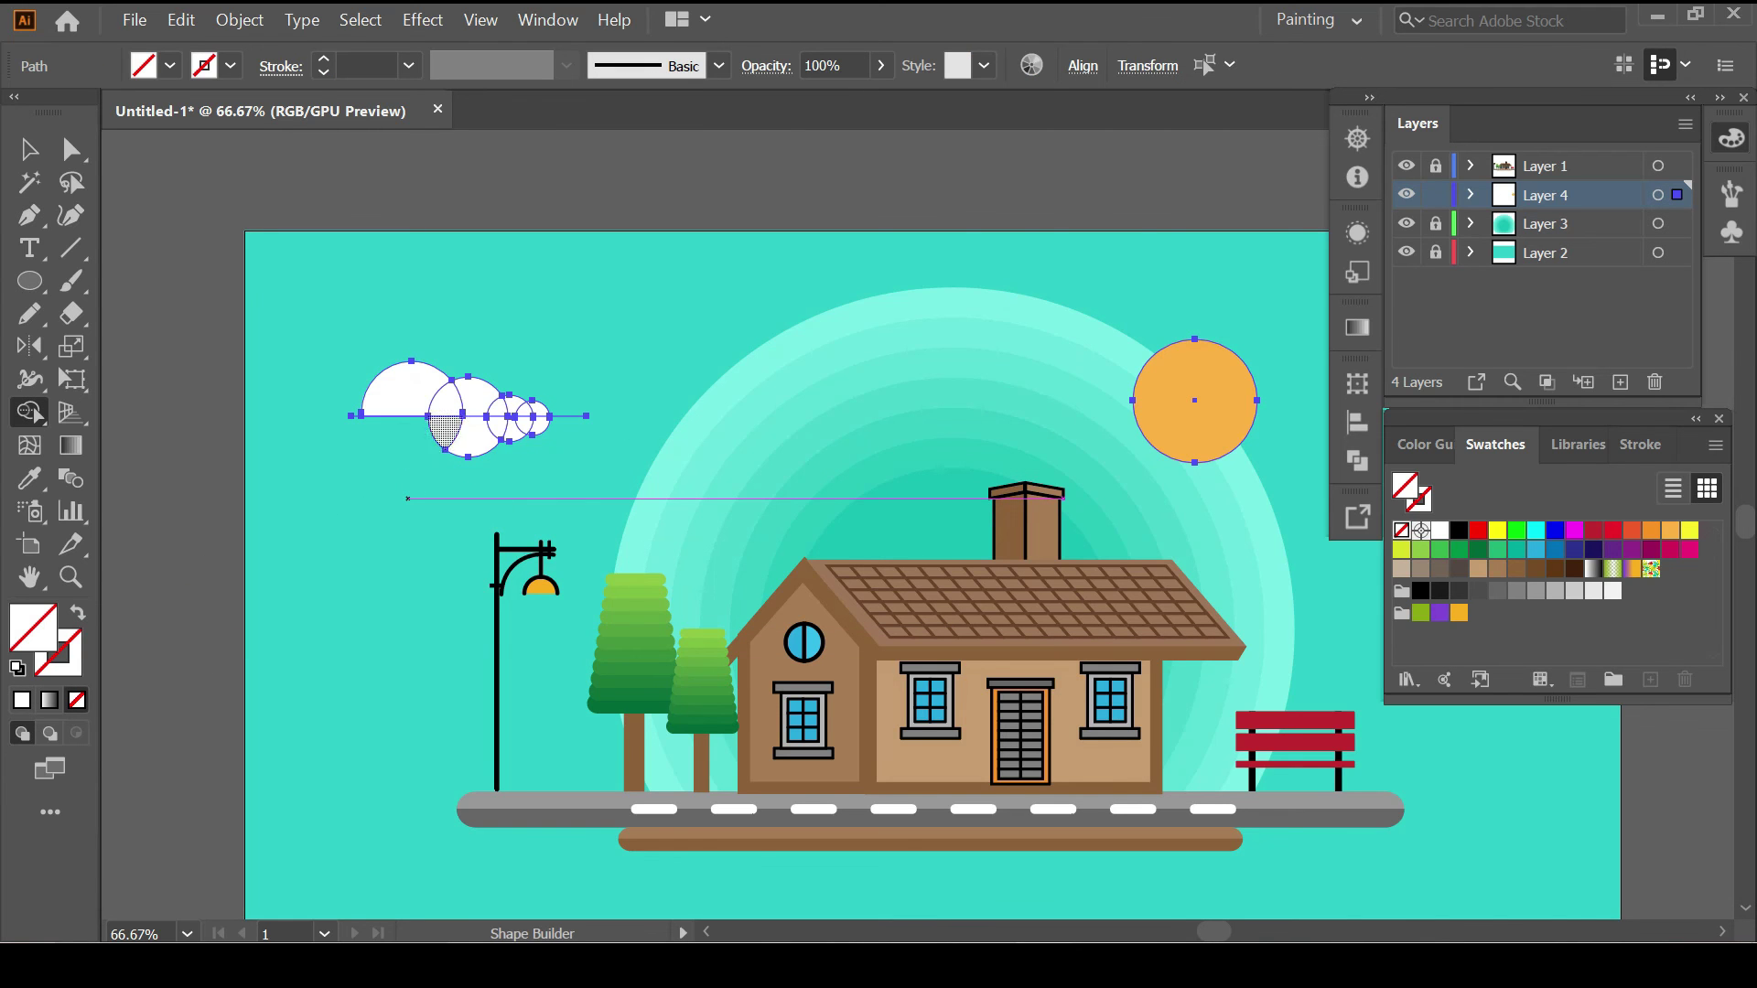
{"action": "key", "text": "v"}
{"action": "key", "text": "ctrl+shift+a"}
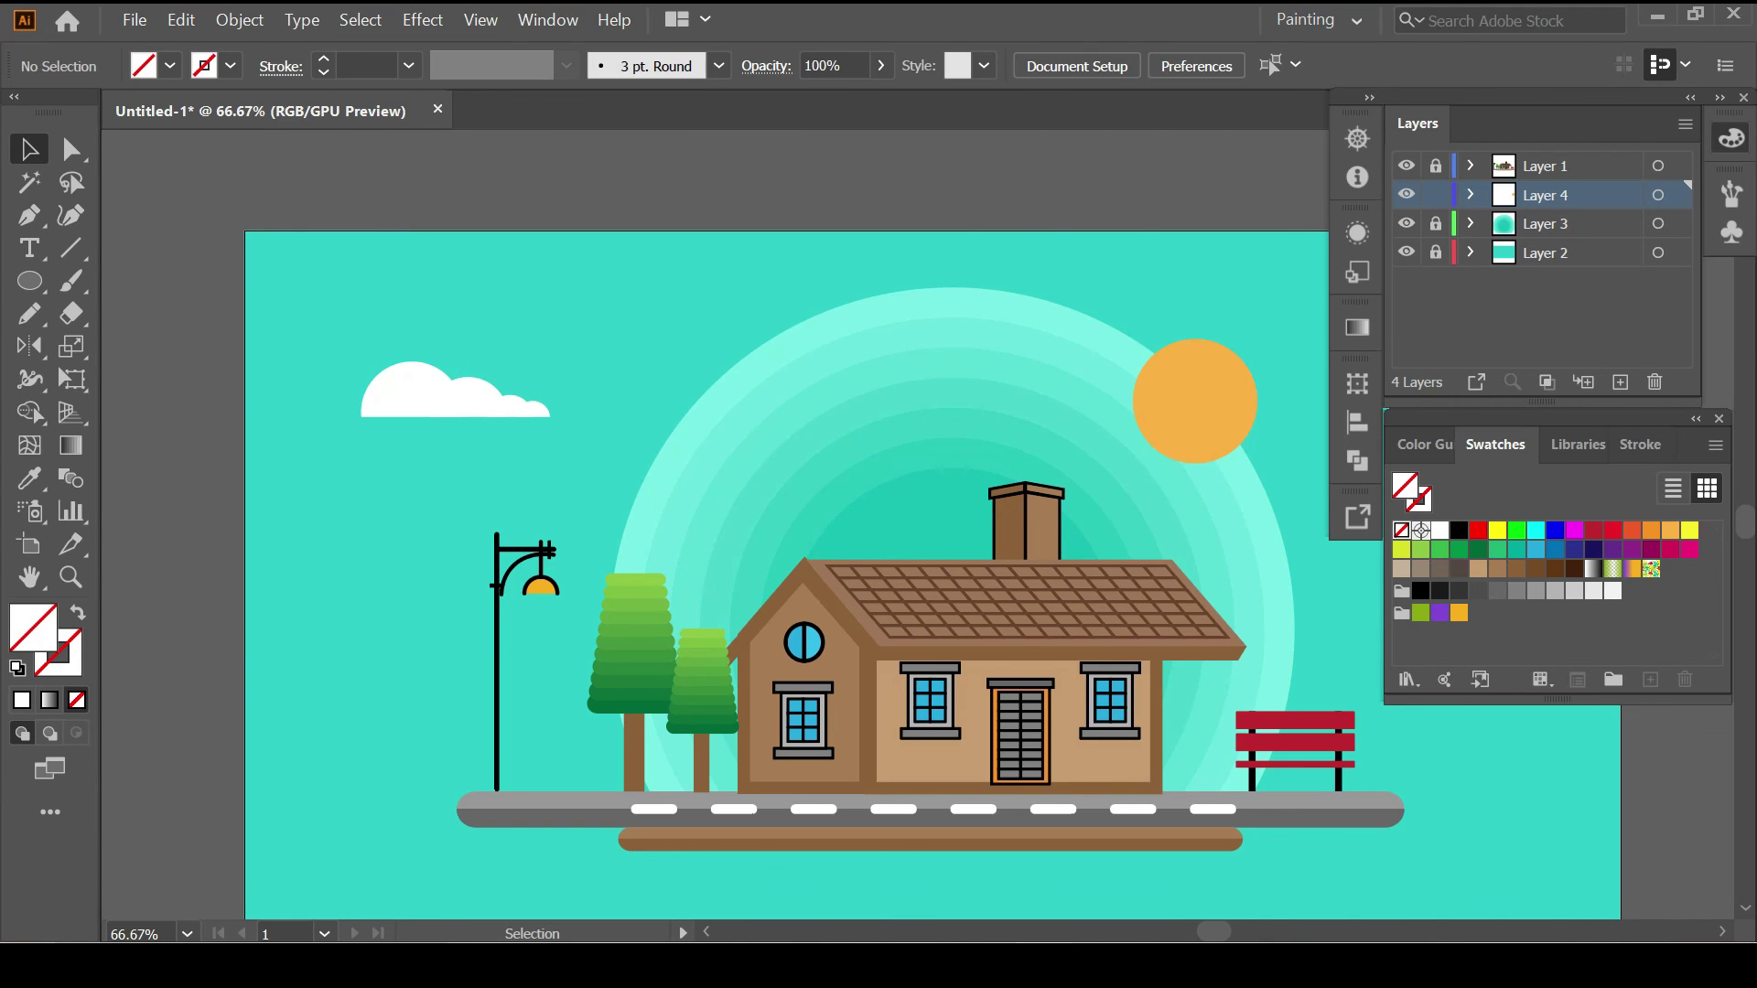
Add a 3 pt white line beneath the cloud.
{"action": "key", "text": "ctrl+equal"}
{"action": "key", "text": "ctrl+equal"}
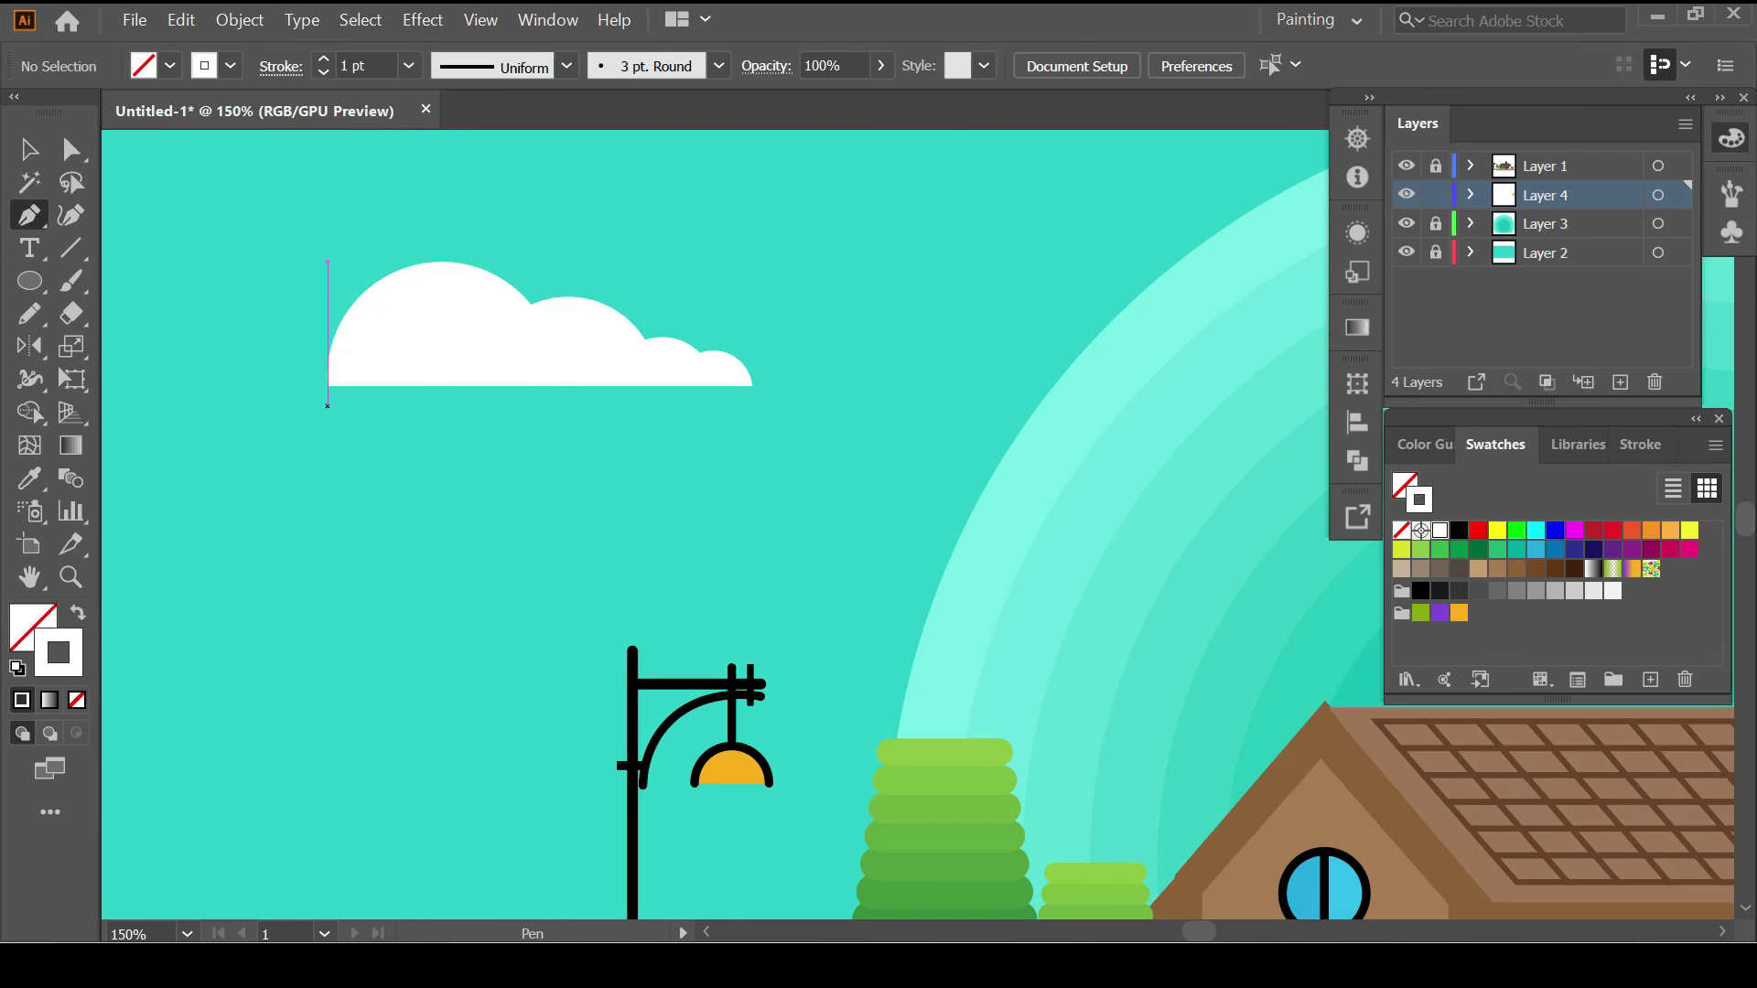
{"action": "left_click", "coordinate": [304, 385]}
{"action": "left_click", "coordinate": [771, 385]}
{"action": "key", "text": "v"}
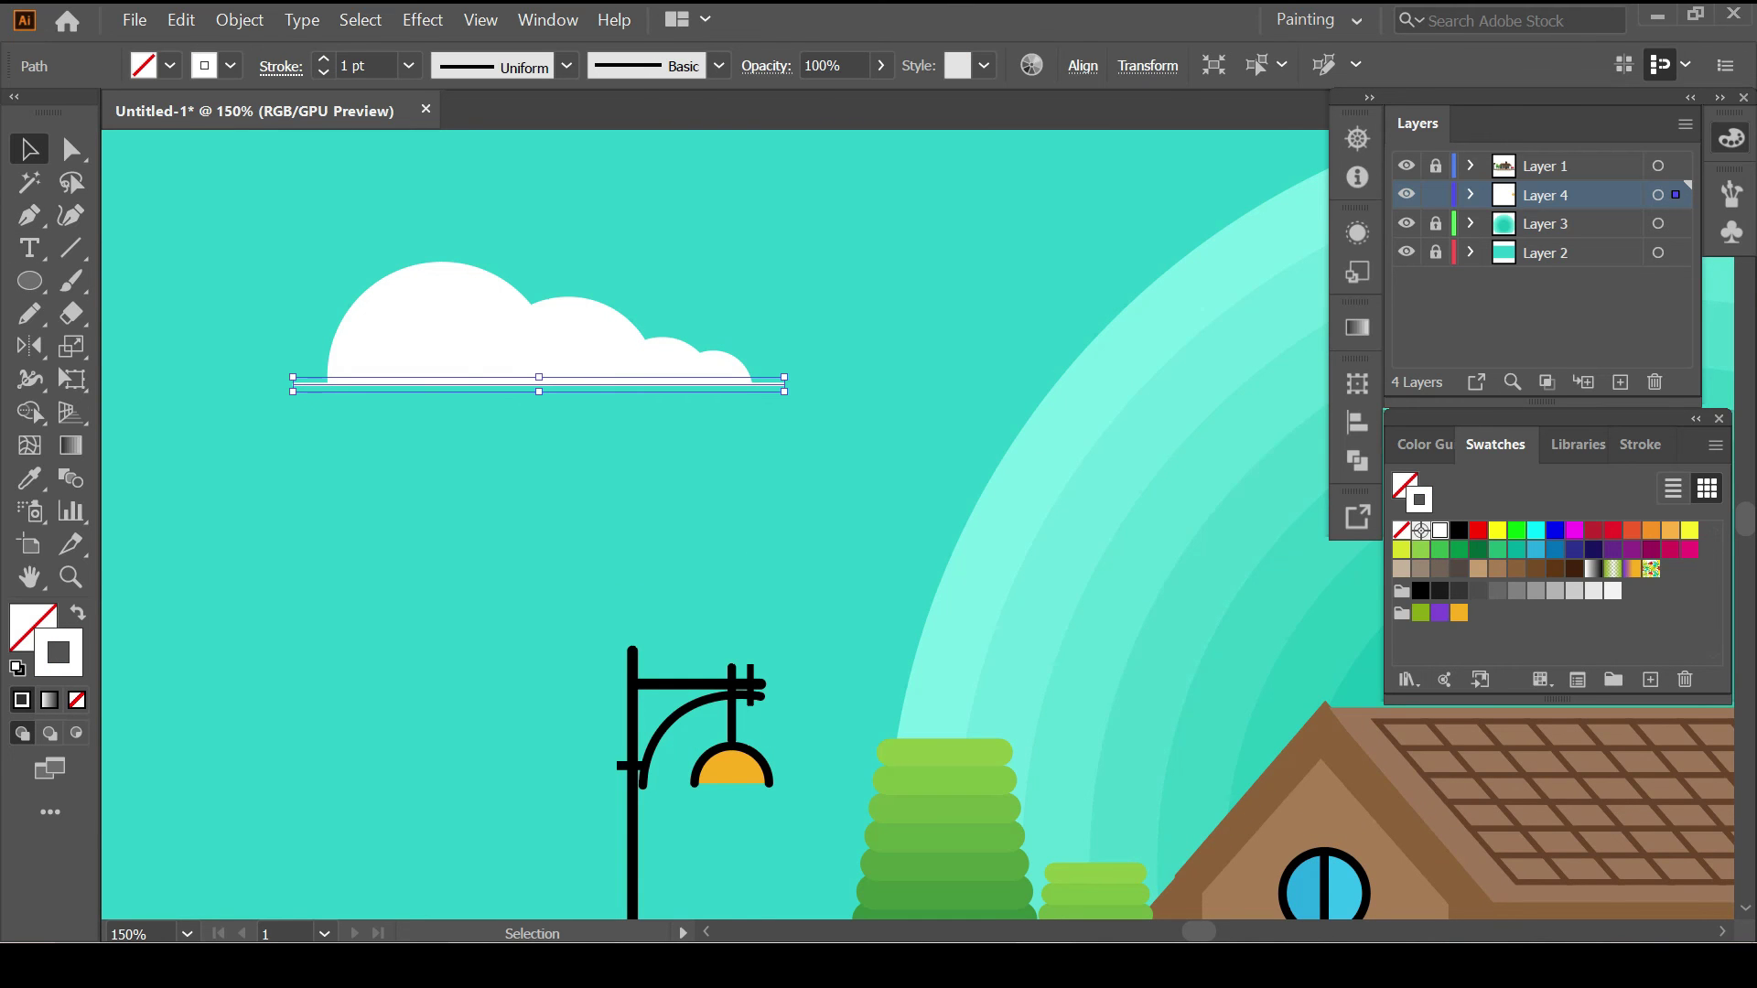
{"action": "left_click", "coordinate": [281, 66]}
{"action": "key", "text": "ctrl+shift+a"}
Move the finished cloud into position in the sky.
{"action": "key", "text": "ctrl+0"}
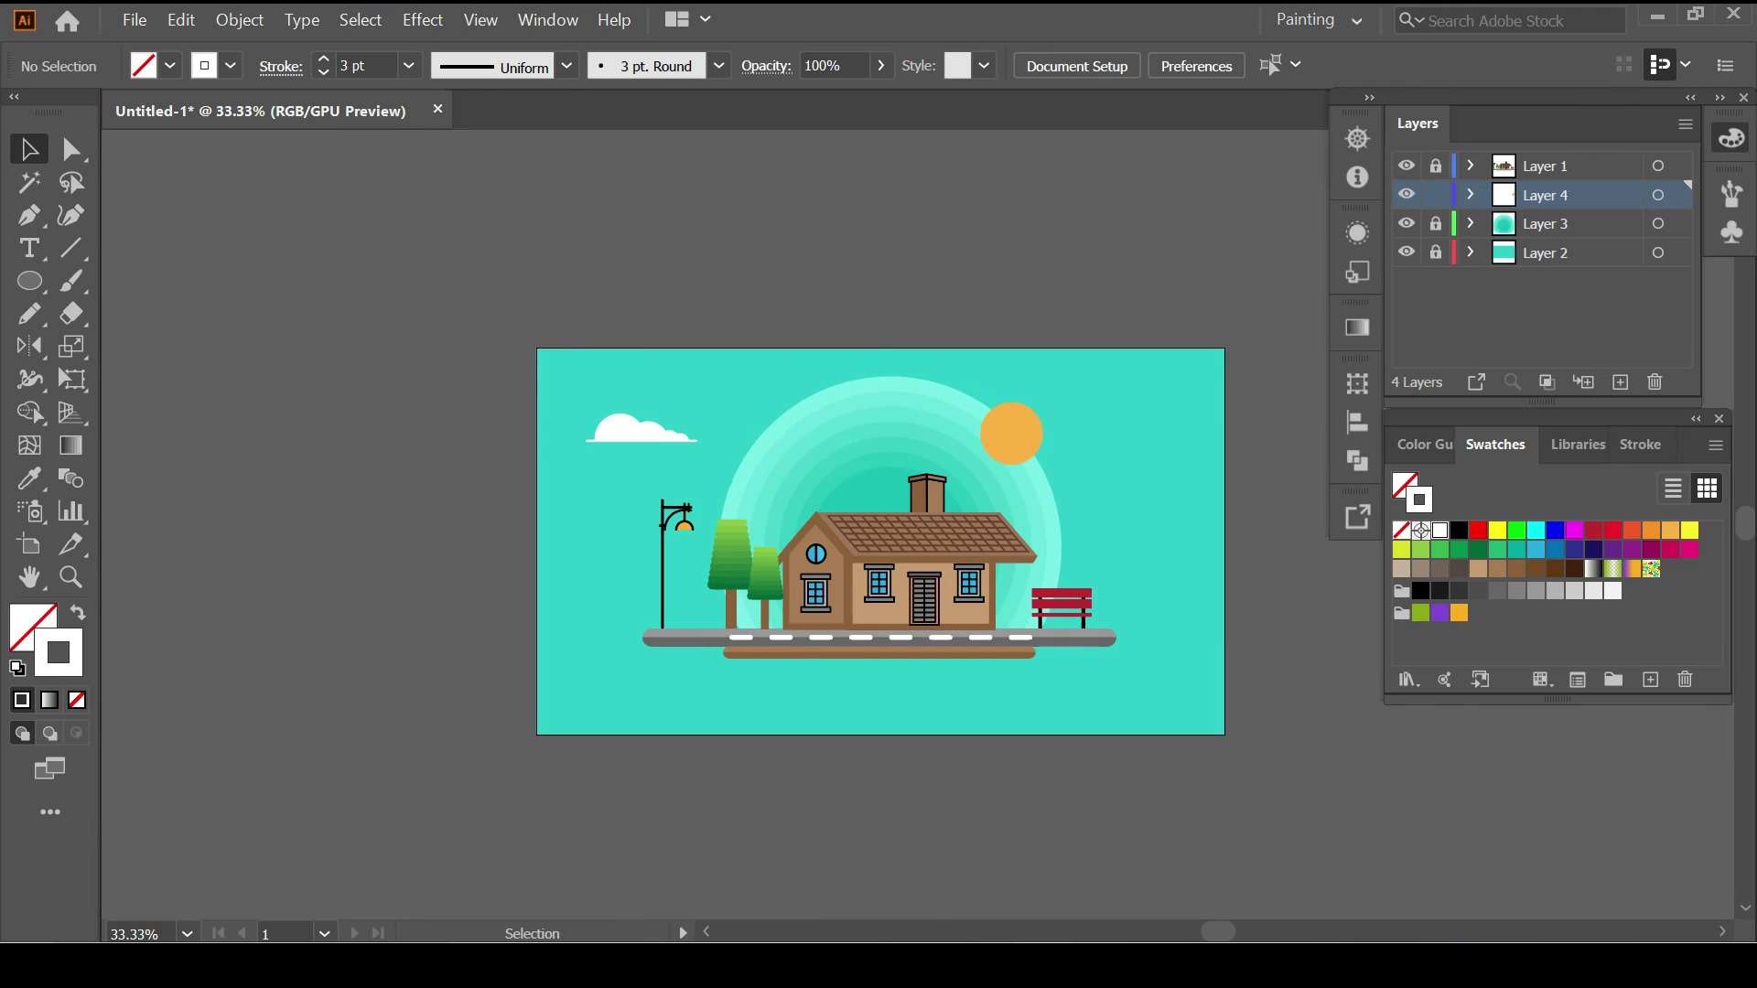
{"action": "left_click_drag", "start_coordinate": [695, 441], "coordinate": [785, 441]}
{"action": "key", "text": "ctrl+="}
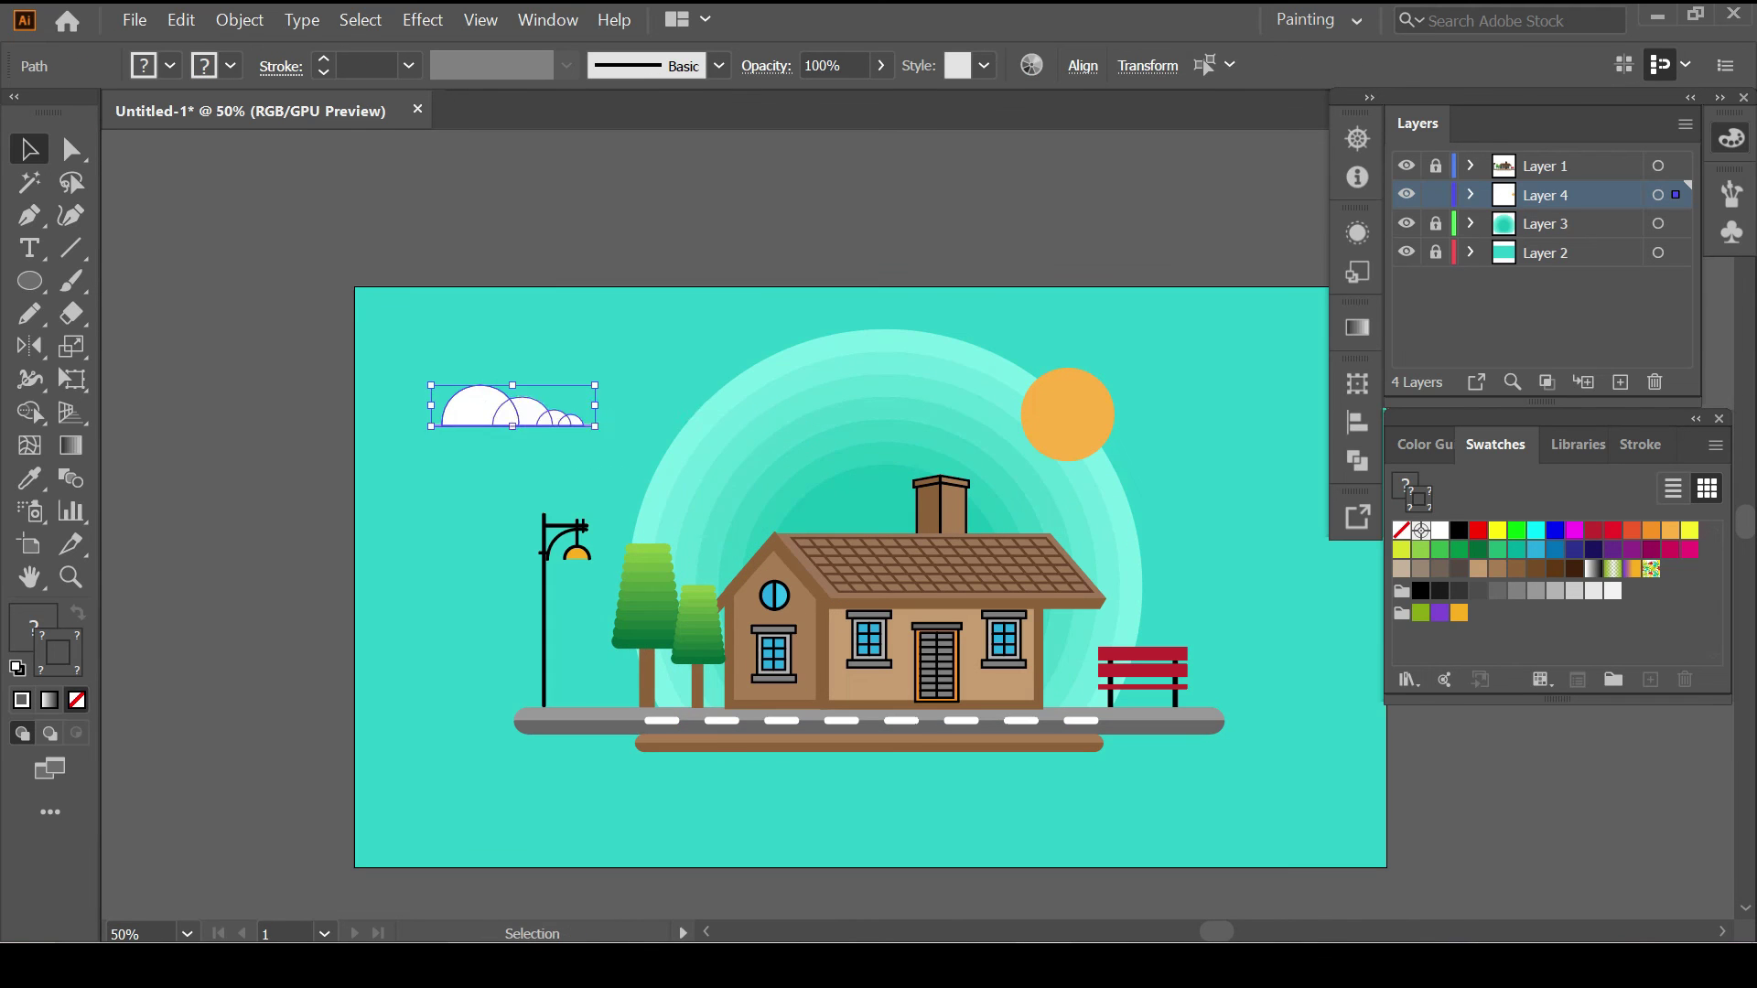
{"action": "mouse_move", "coordinate": [513, 407]}
{"action": "left_mouse_down"}
{"action": "mouse_move", "coordinate": [726, 489]}
{"action": "mouse_move", "coordinate": [1160, 448]}
{"action": "left_mouse_up"}
{"action": "key", "text": "ctrl+shift+a"}
Duplicate and mirror the cloud, placing one copy beside the sun.
{"action": "key", "text": "o"}
{"action": "key", "text": "Return"}
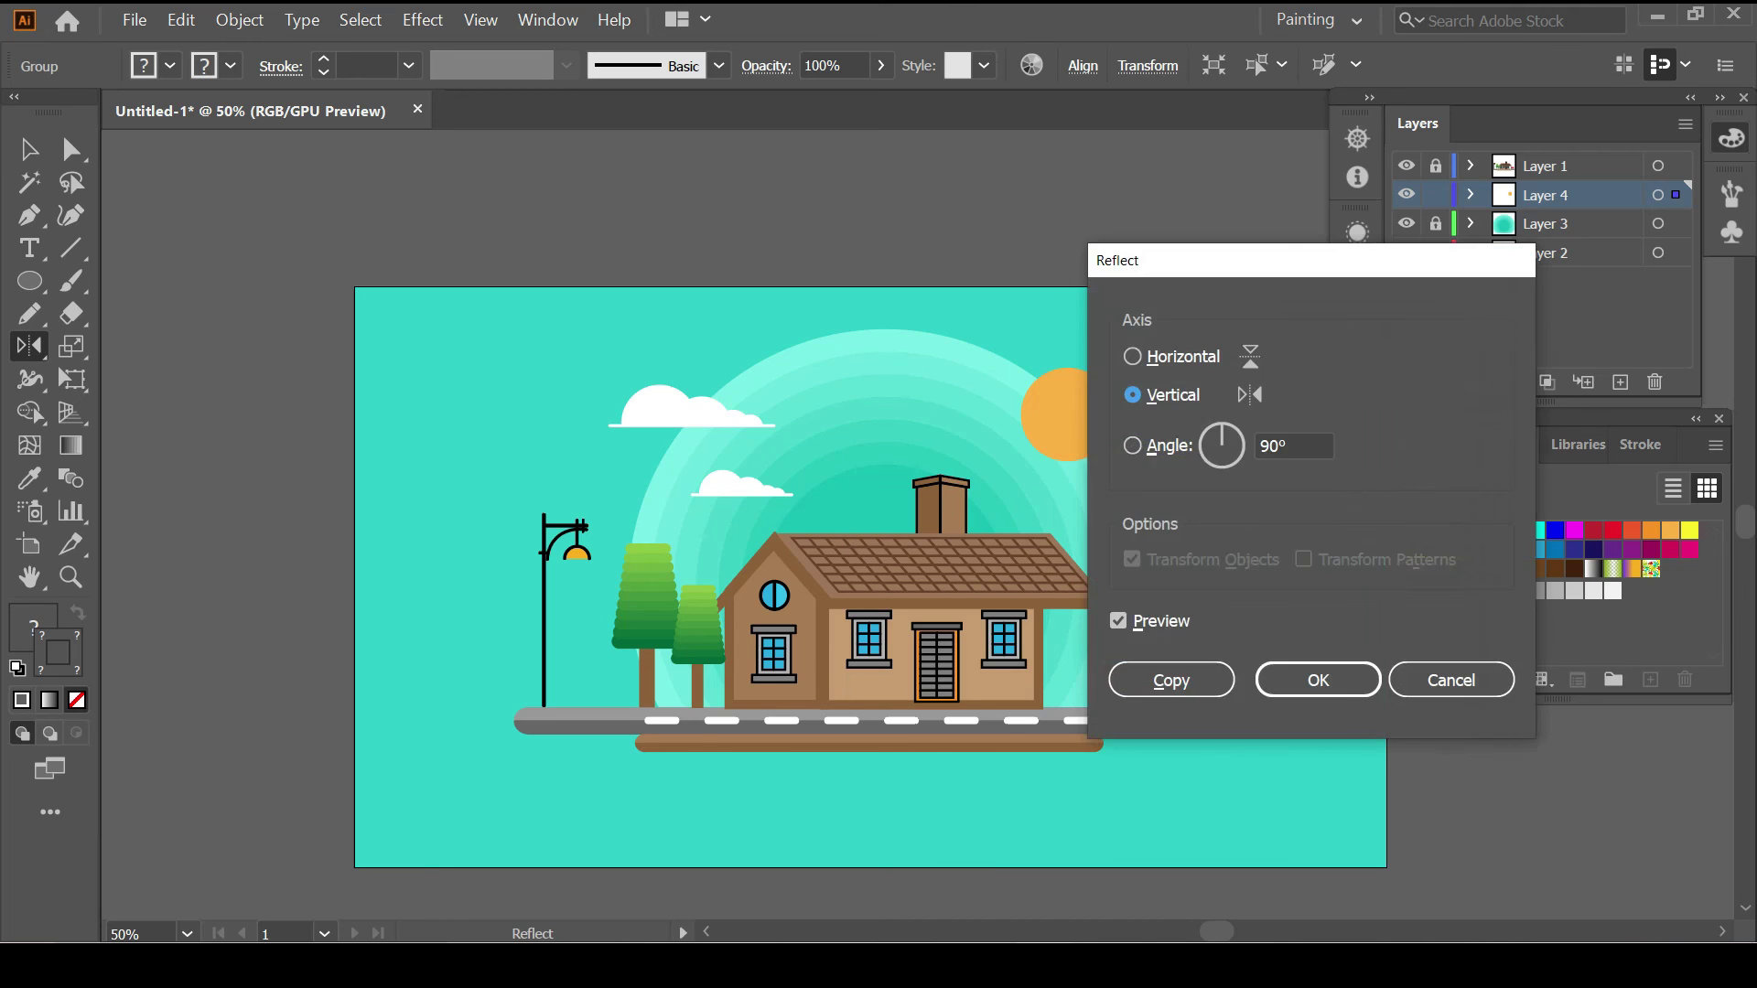
{"action": "key", "text": "Escape"}
{"action": "key", "text": "ctrl+z"}
{"action": "key", "text": "v"}
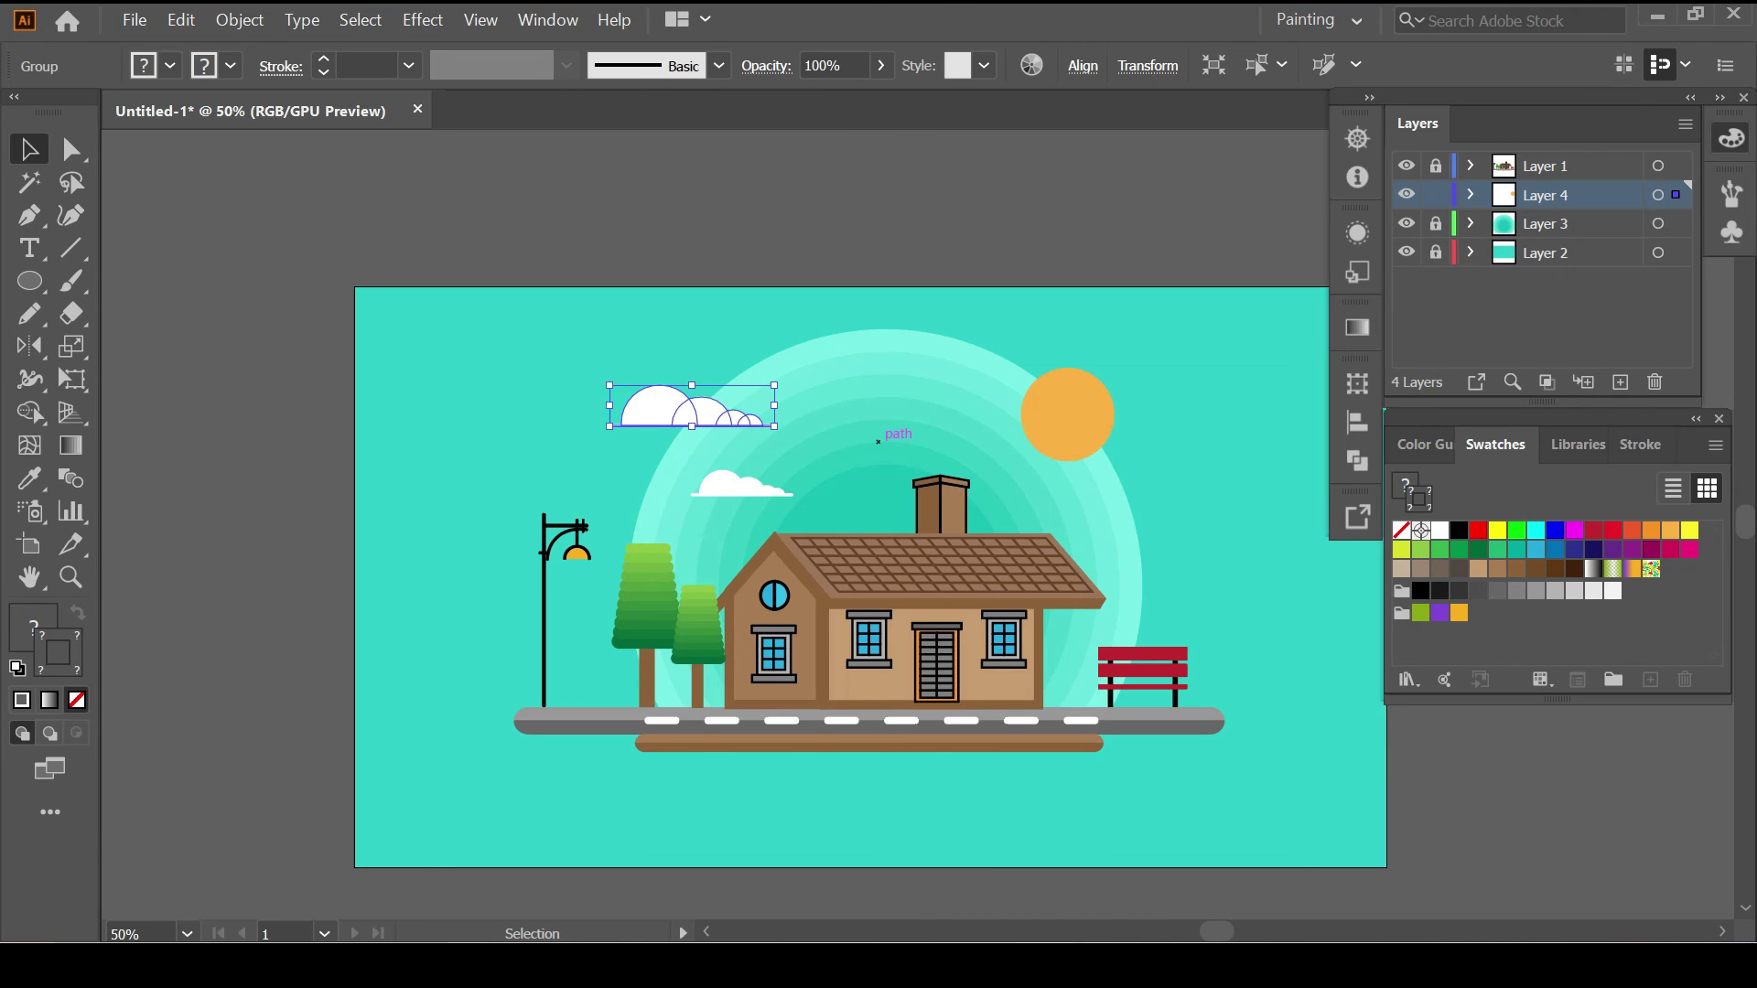
{"action": "key", "text": "o"}
{"action": "left_click", "coordinate": [878, 442], "text": "alt"}
{"action": "left_click", "coordinate": [1167, 677]}
{"action": "left_click_drag", "start_coordinate": [1189, 423], "coordinate": [1240, 450]}
Draw small white-outlined, unfilled circles and scatter copies across the sky.
{"action": "key", "text": "ctrl+shift+a"}
{"action": "key", "text": "ctrl+minus"}
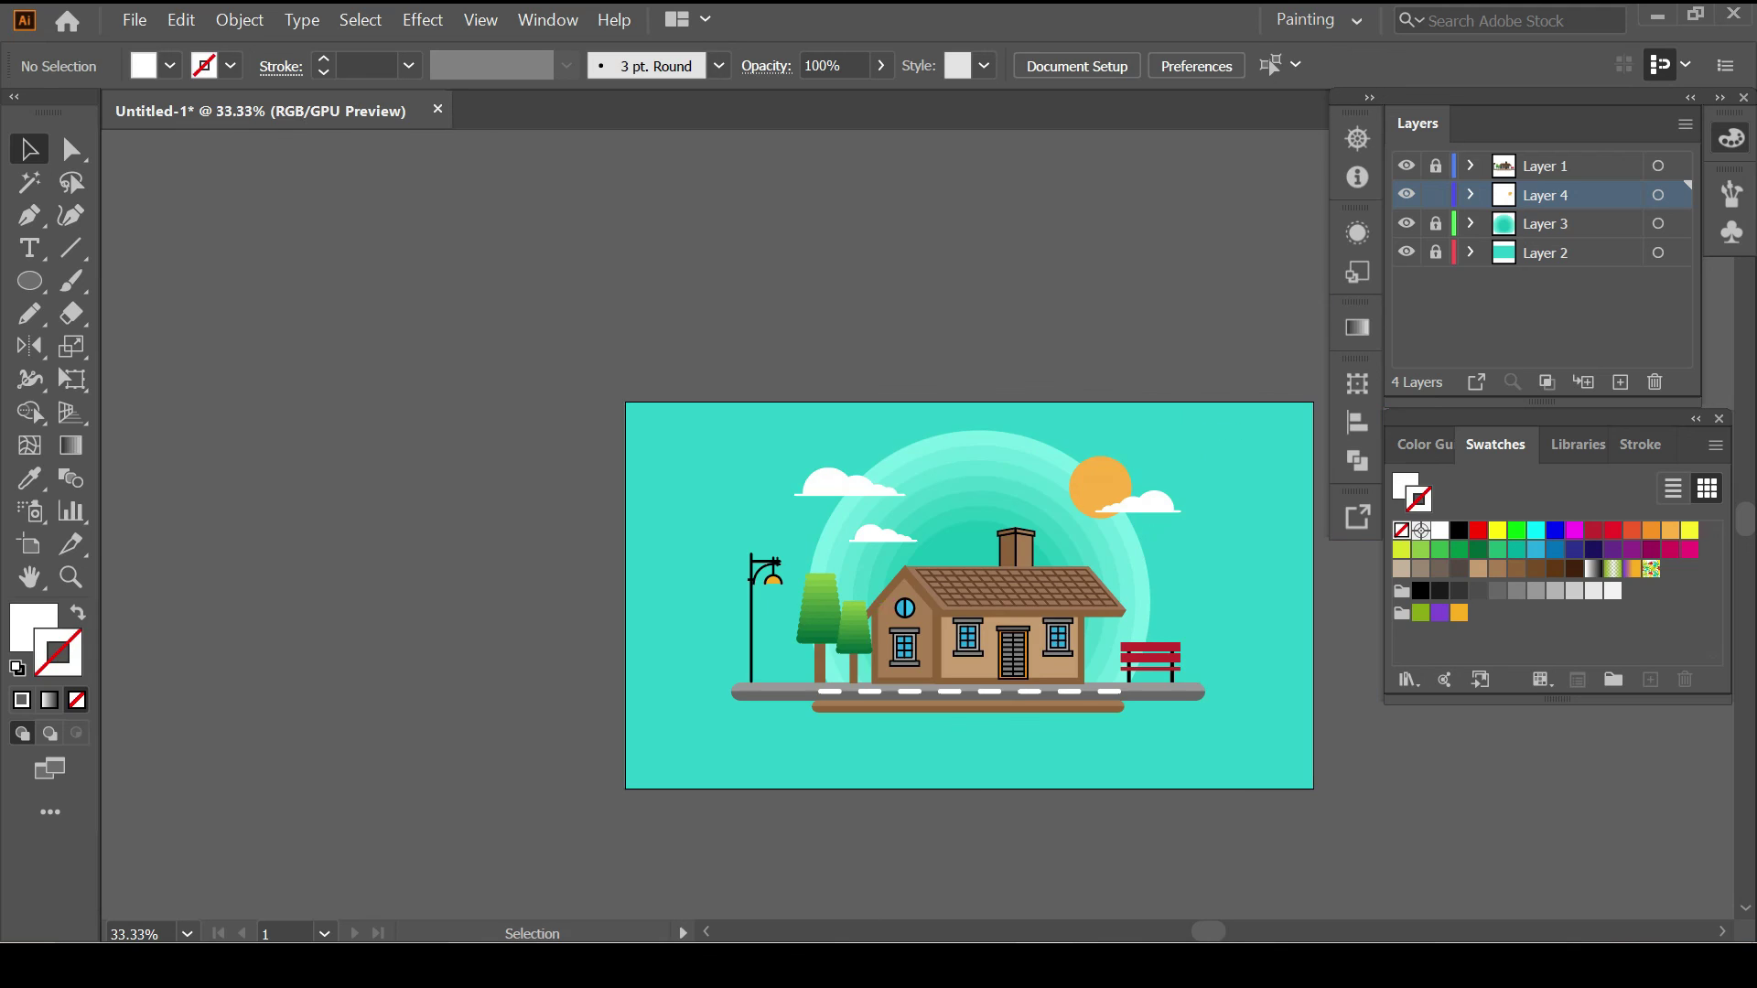
{"action": "scroll", "coordinate": [878, 594], "scroll_direction": "right", "scroll_amount": 3}
{"action": "key", "text": "shift+x"}
{"action": "key", "text": "l"}
{"action": "mouse_move", "coordinate": [587, 479]}
{"action": "left_mouse_down"}
{"action": "mouse_move", "coordinate": [821, 542]}
{"action": "mouse_move", "coordinate": [962, 399]}
{"action": "mouse_move", "coordinate": [1190, 628]}
{"action": "left_mouse_up"}
{"action": "key", "text": "v"}
{"action": "left_click", "coordinate": [596, 488]}
{"action": "key", "text": "ctrl+plus"}
{"action": "key", "text": "ctrl+shift+a"}
{"action": "key", "text": "ctrl+minus"}
{"action": "key", "text": "ctrl+minus"}
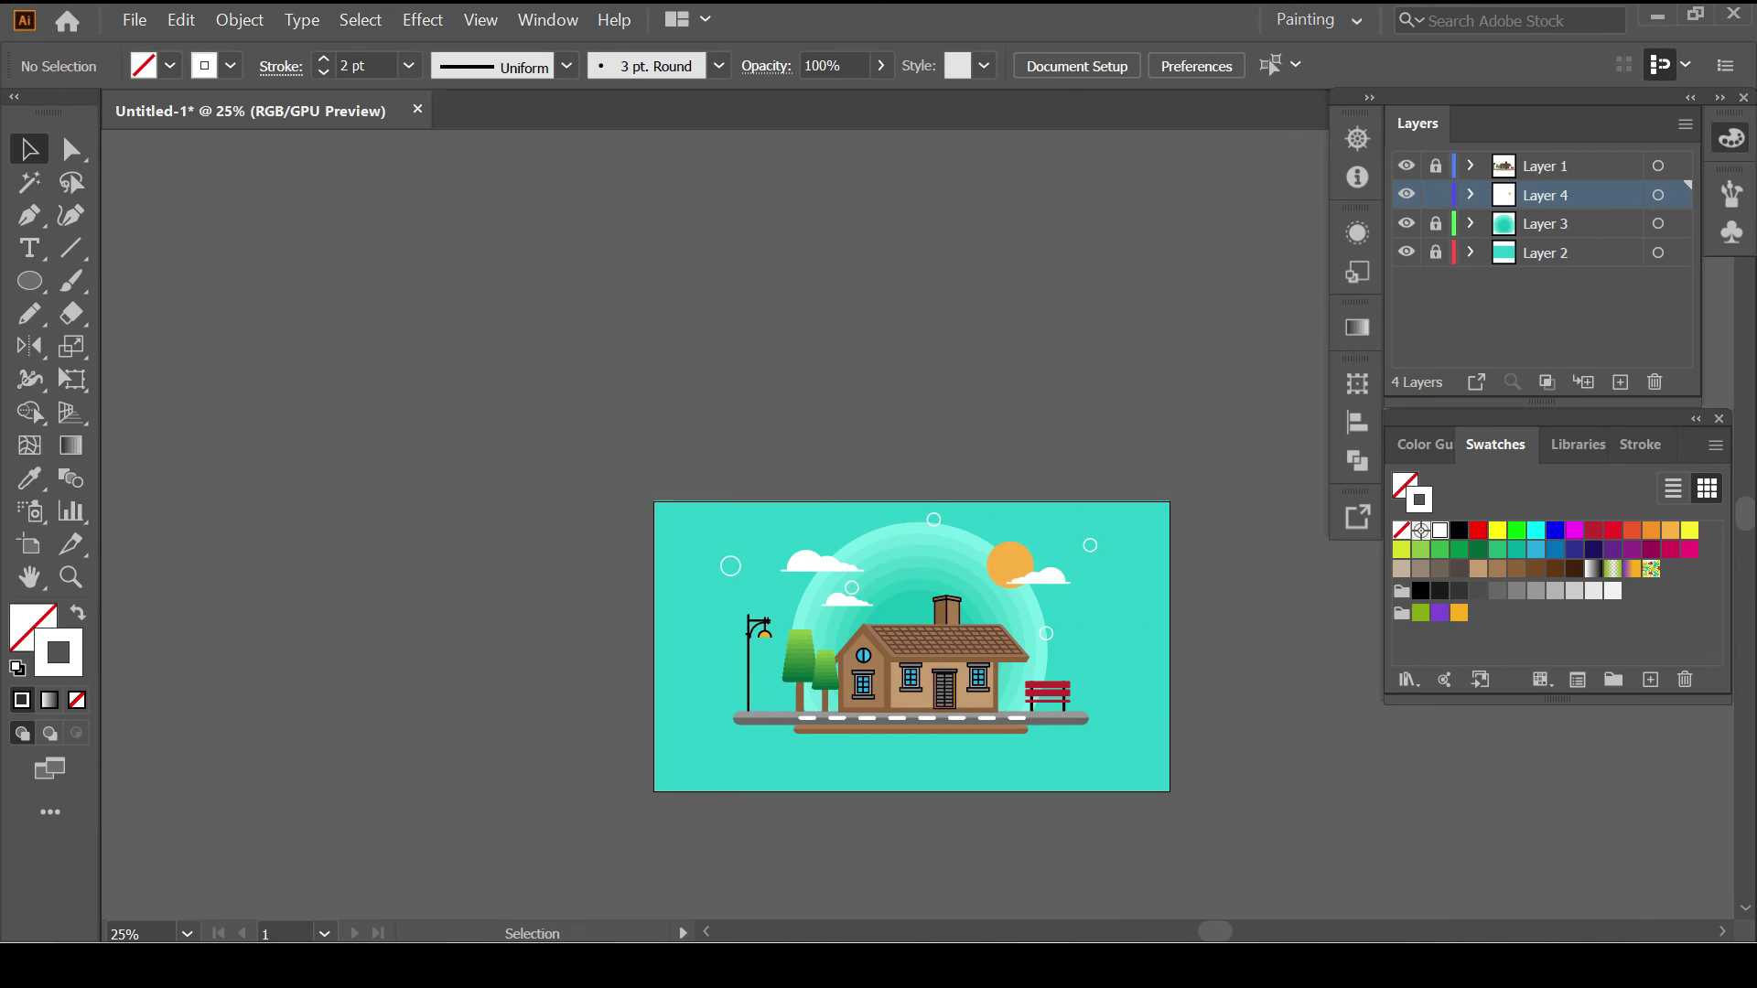
Draw short white horizontal Pen lines across the sky and below the ground.
{"action": "key", "text": "ctrl+plus"}
{"action": "key", "text": "ctrl+plus"}
{"action": "scroll", "coordinate": [375, 705], "scroll_direction": "up", "scroll_amount": 1}
{"action": "key", "text": "p"}
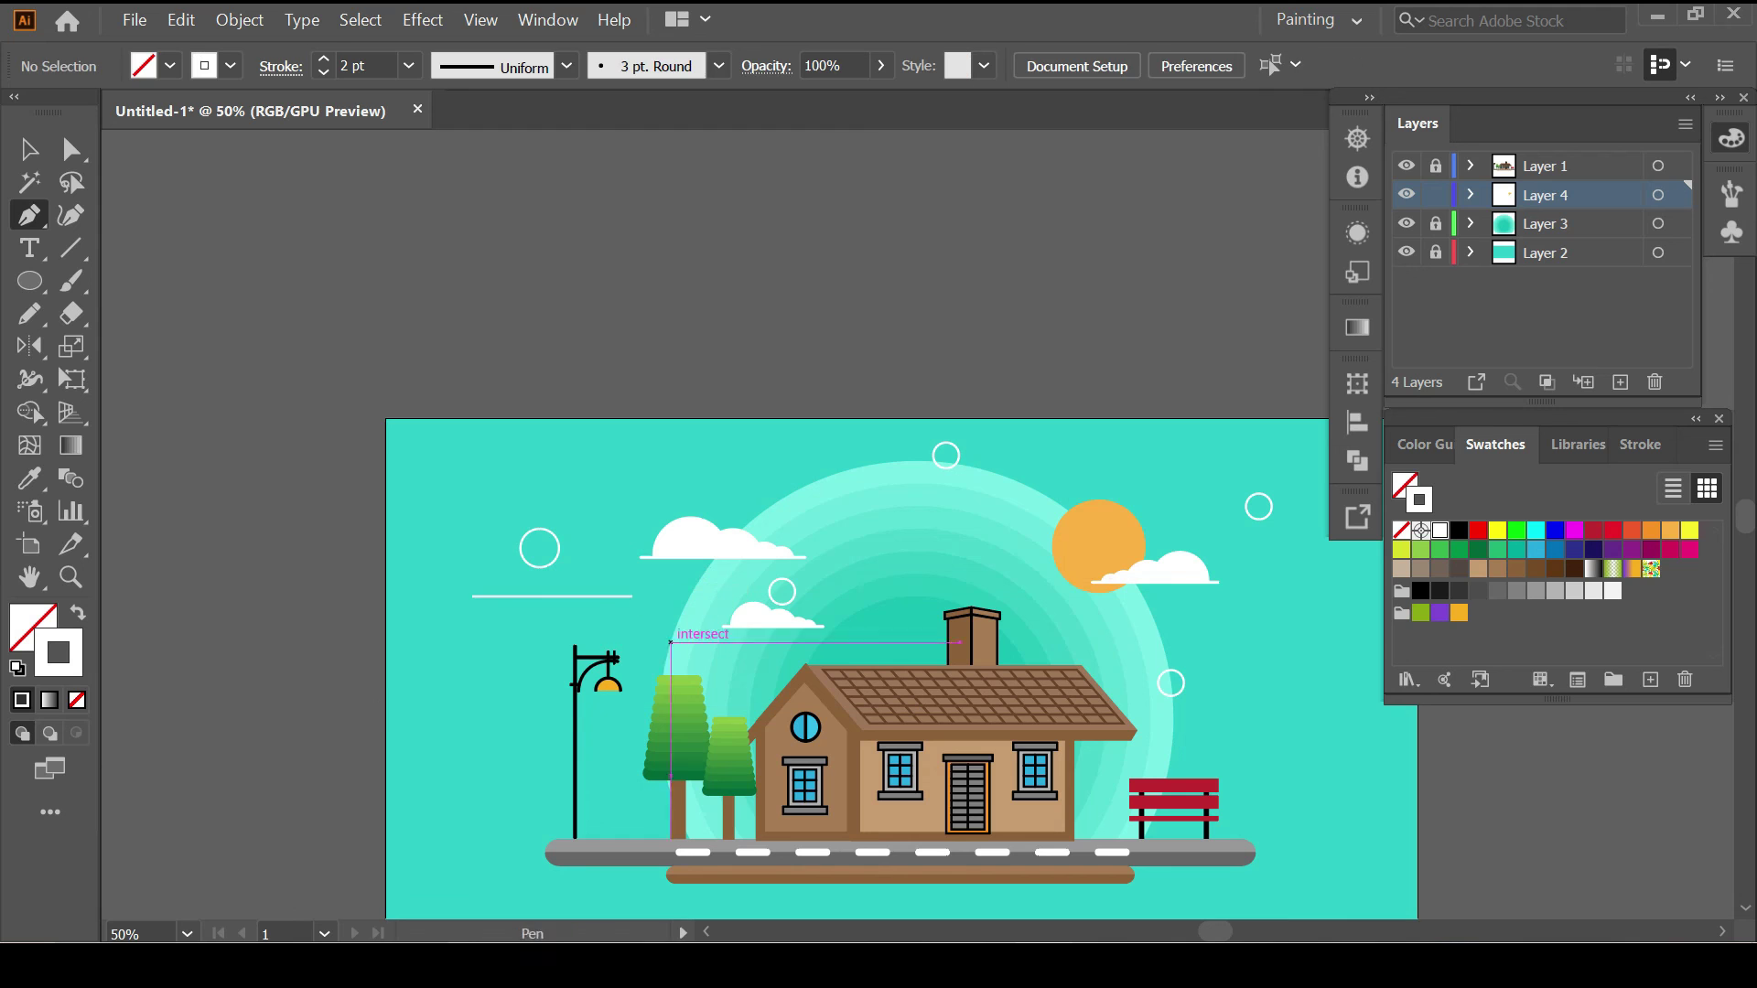
{"action": "left_click", "coordinate": [540, 596]}
{"action": "left_click", "coordinate": [322, 58]}
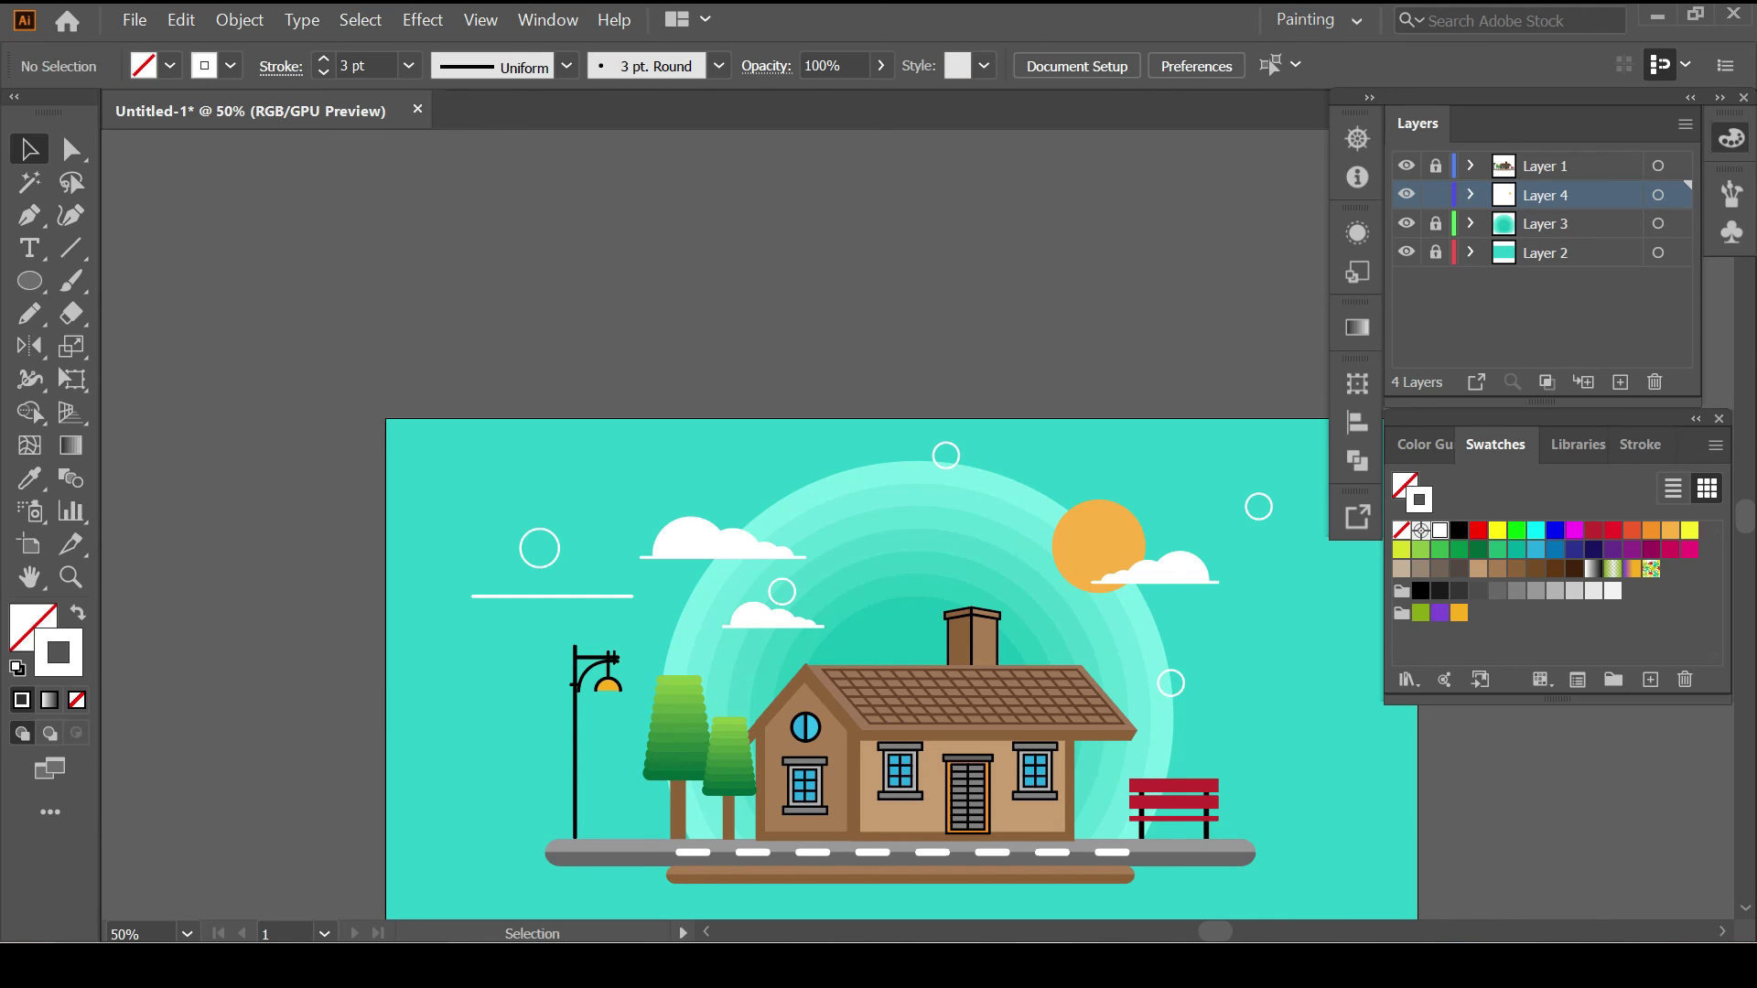
{"action": "key", "text": "p"}
{"action": "left_click", "coordinate": [643, 491]}
{"action": "left_click", "coordinate": [823, 491]}
{"action": "left_click_drag", "start_coordinate": [801, 450], "coordinate": [579, 375]}
{"action": "left_click", "coordinate": [712, 463]}
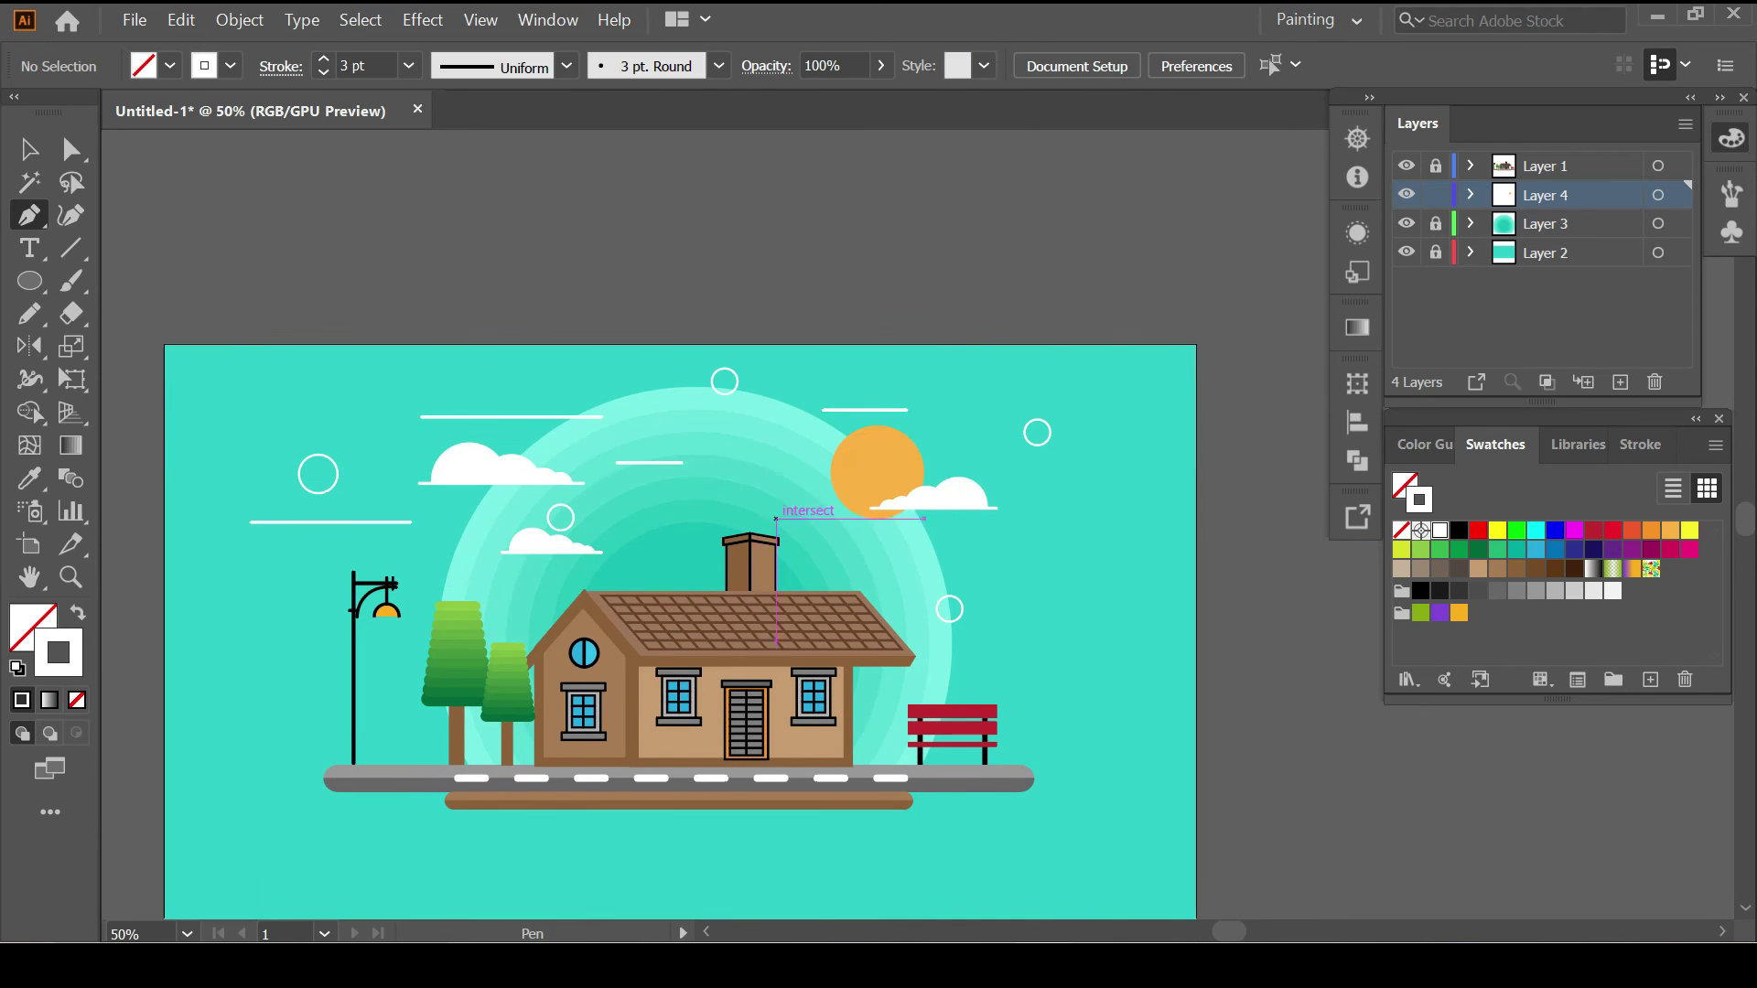
{"action": "key", "text": "ctrl+shift+a"}
{"action": "left_click_drag", "start_coordinate": [470, 868], "coordinate": [602, 671]}
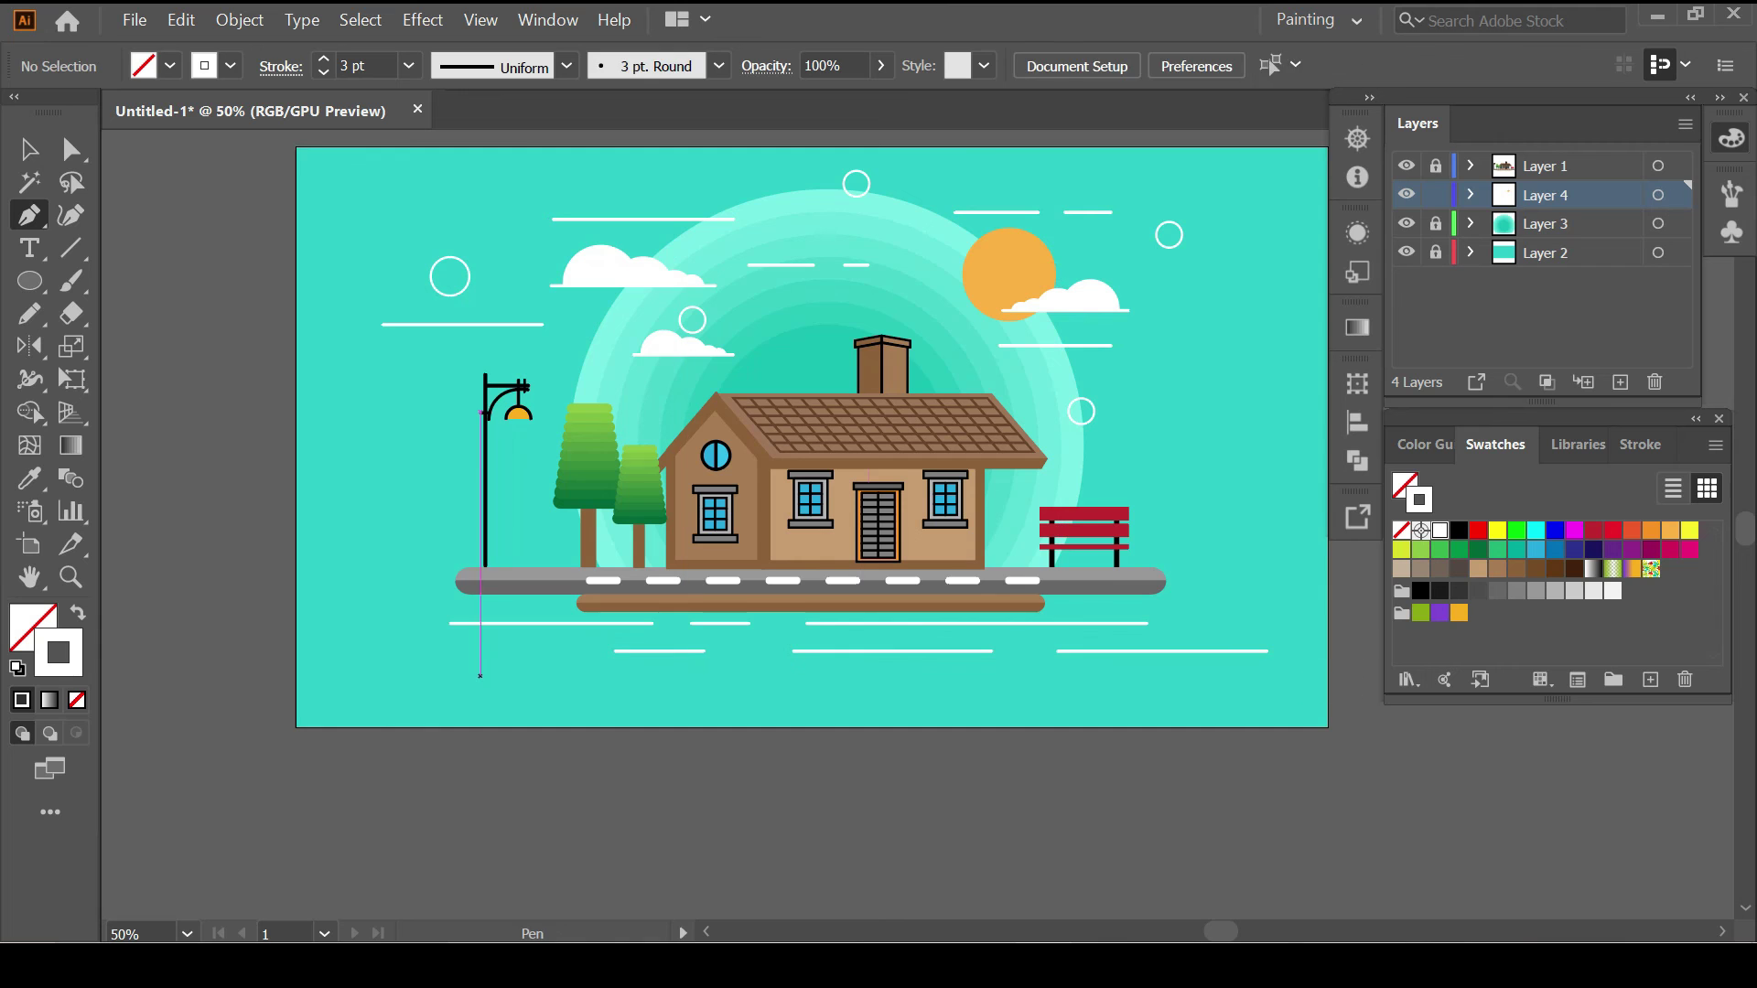
{"action": "scroll", "coordinate": [644, 712], "scroll_direction": "up", "scroll_amount": 2}
Draw a smaller circle centred inside the sun, filled light peach #fccc8b.
{"action": "key", "text": "v"}
{"action": "left_click", "coordinate": [989, 378]}
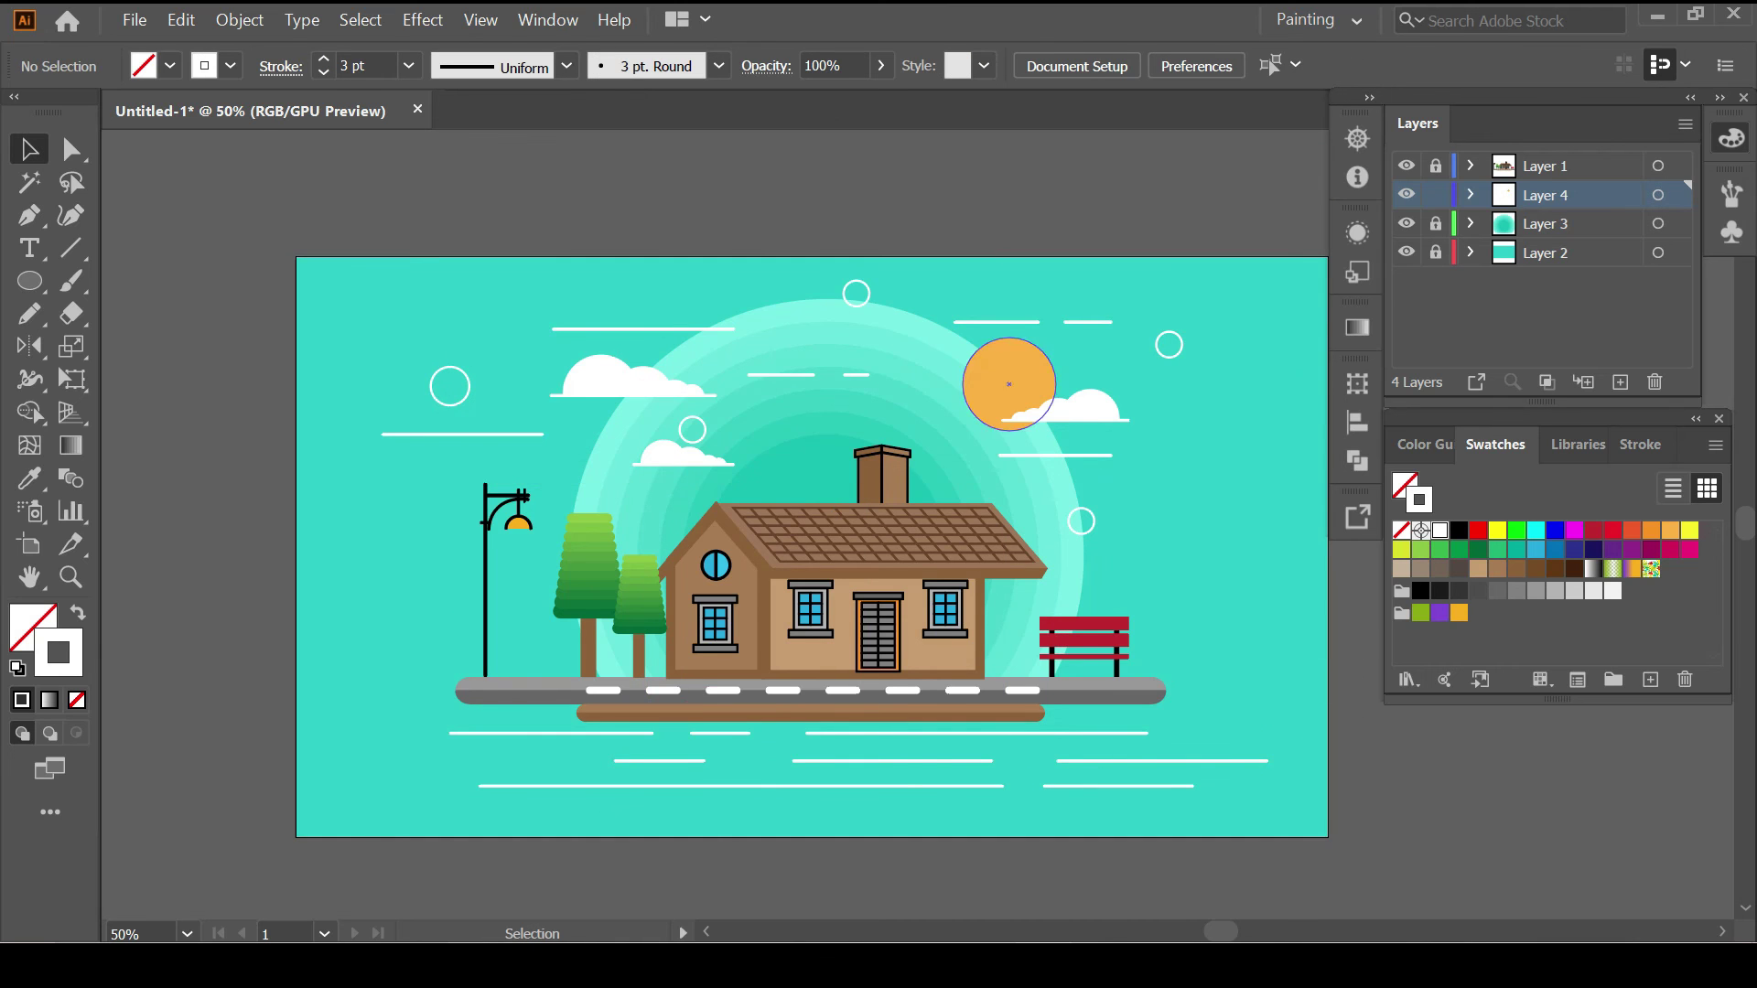
{"action": "scroll", "coordinate": [989, 378], "scroll_direction": "up", "scroll_amount": 3}
{"action": "left_click_drag", "start_coordinate": [1190, 535], "coordinate": [1092, 435]}
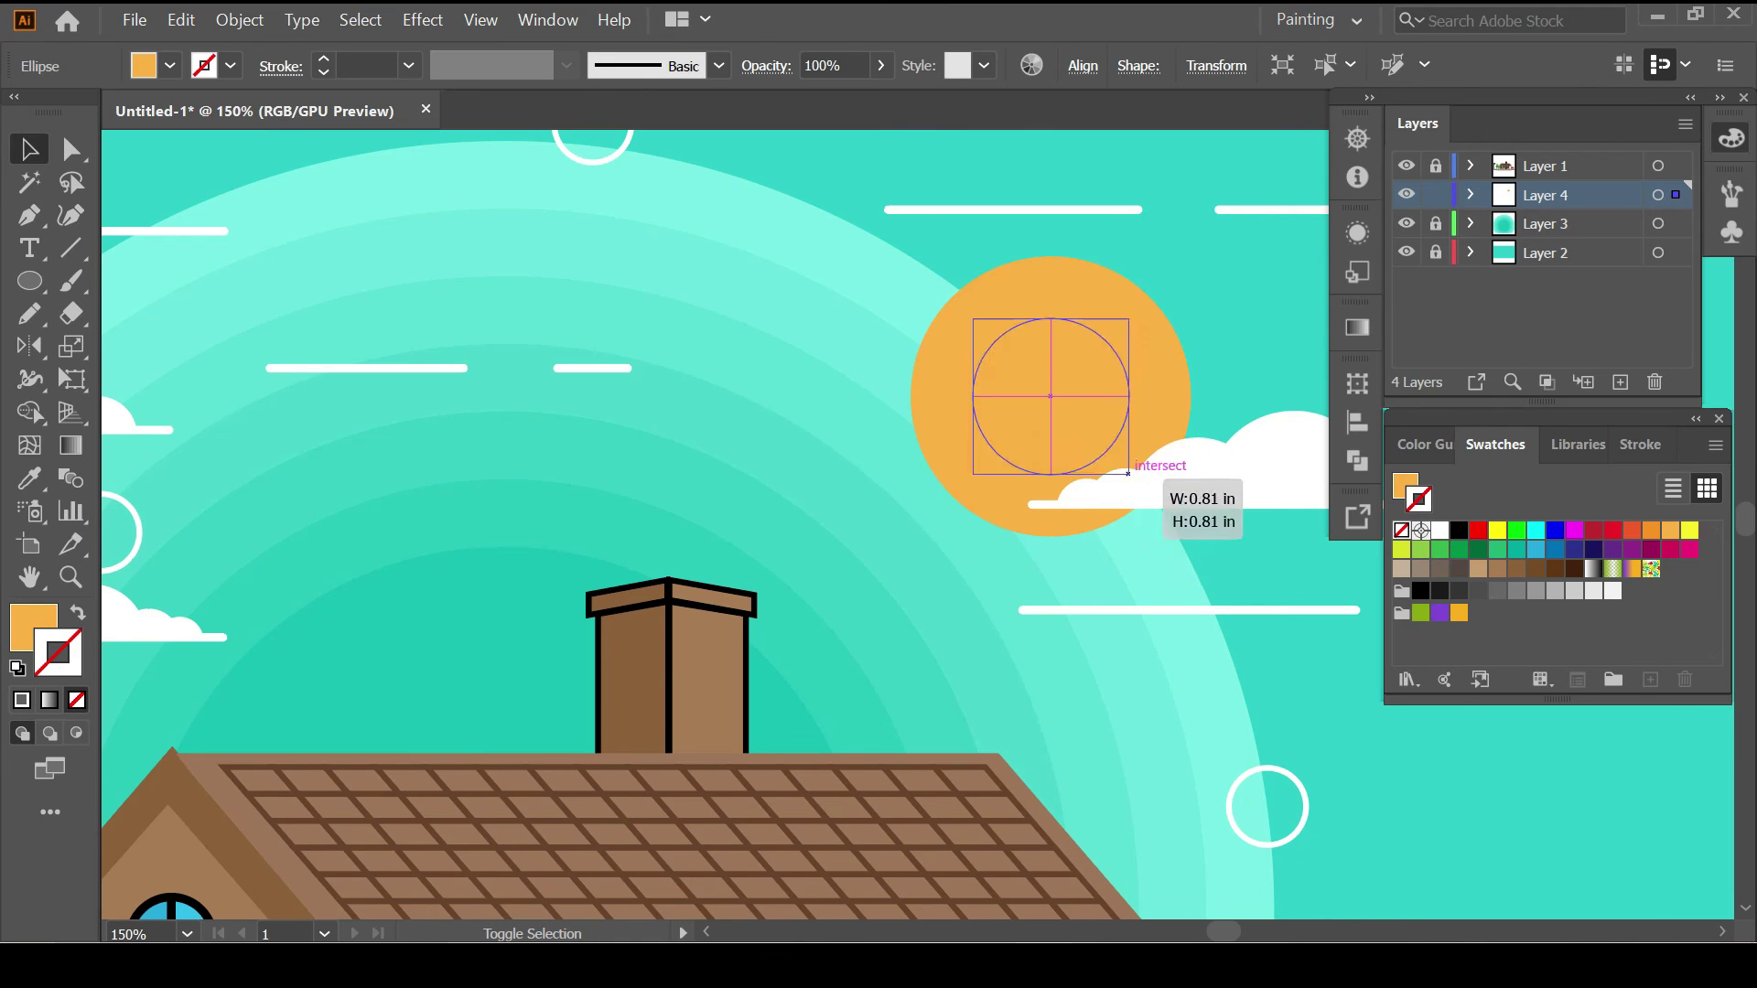
{"action": "double_click", "coordinate": [33, 627]}
{"action": "key", "text": "Return"}
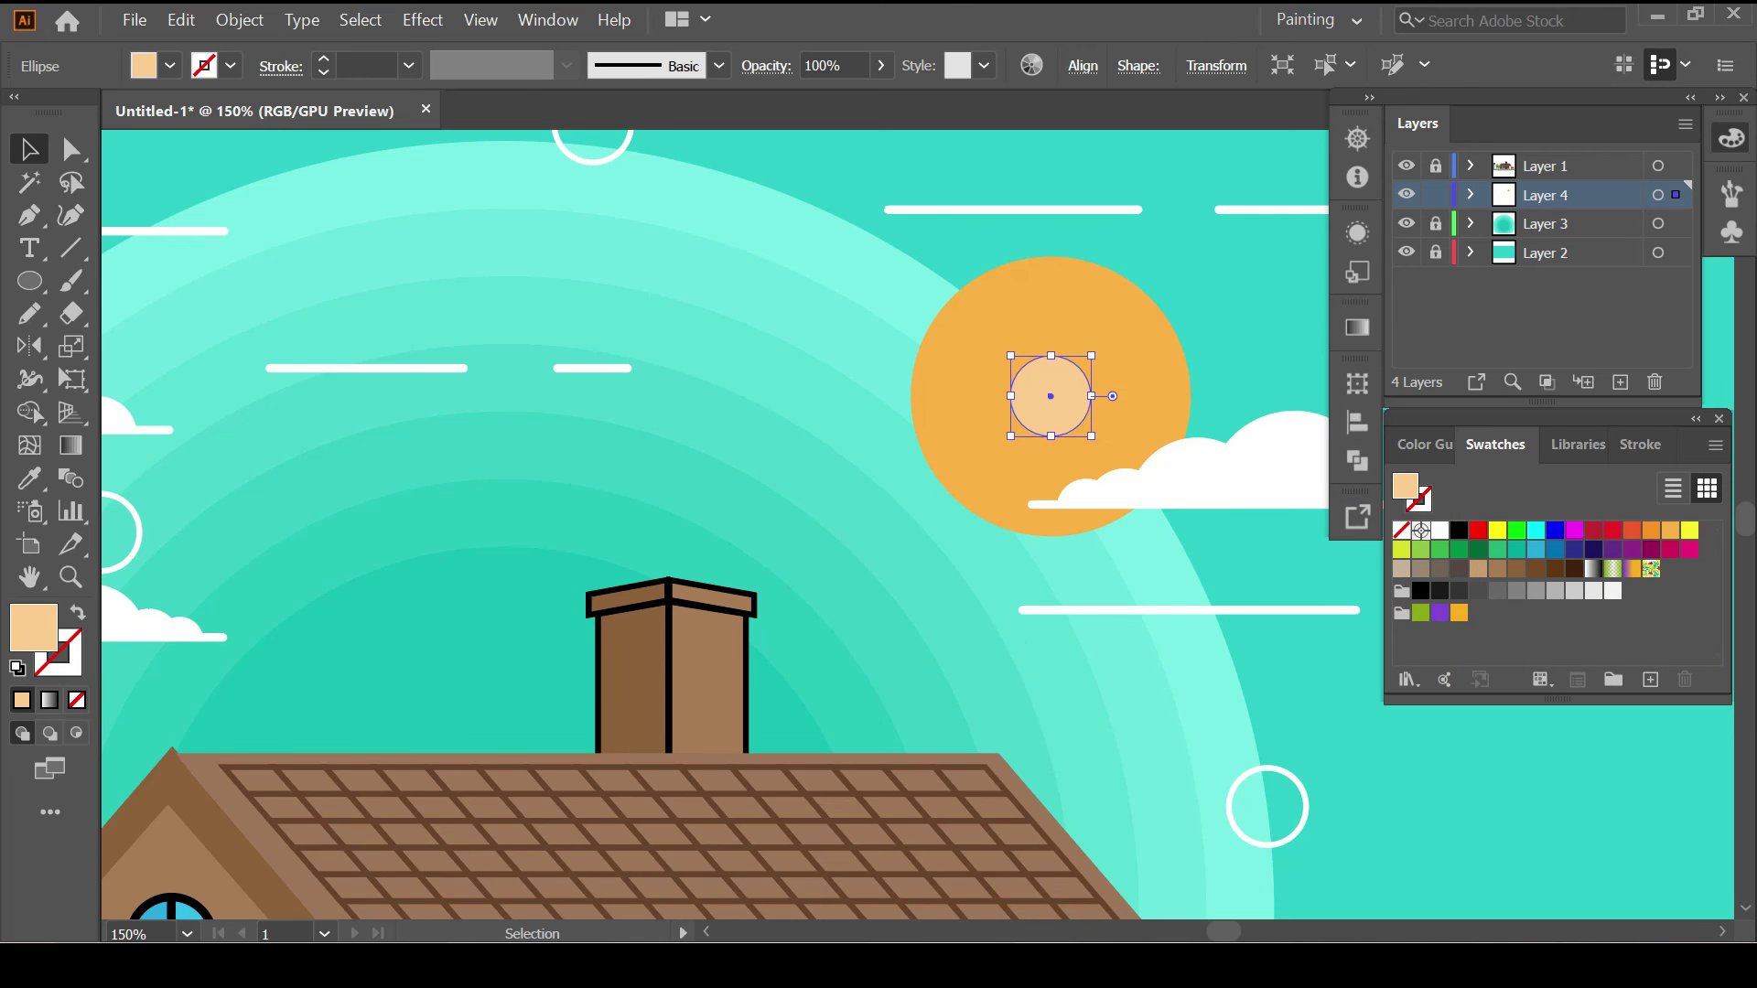
Blend the peach circle into the orange sun with 80 specified steps.
{"action": "key", "text": "ctrl+a"}
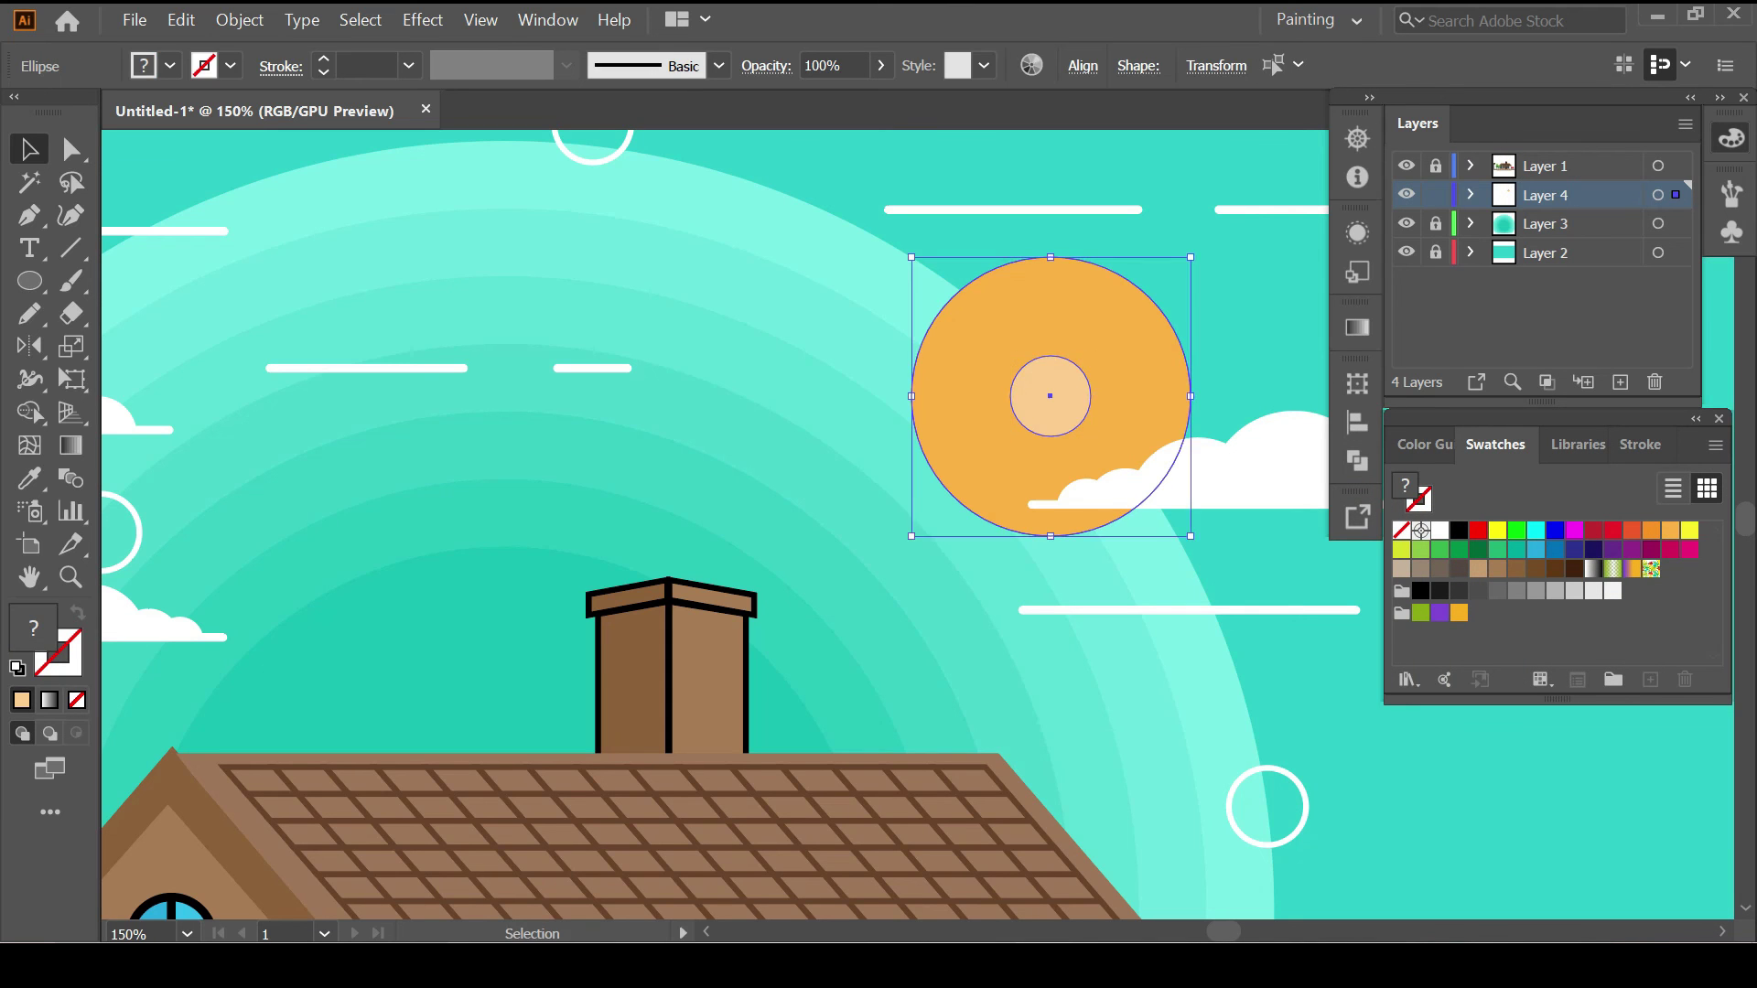
{"action": "key", "text": "ctrl+alt+b"}
{"action": "double_click", "coordinate": [70, 478]}
{"action": "left_click", "coordinate": [1247, 357]}
{"action": "left_click", "coordinate": [1190, 421]}
{"action": "type", "text": "80"}
{"action": "left_click", "coordinate": [1012, 486]}
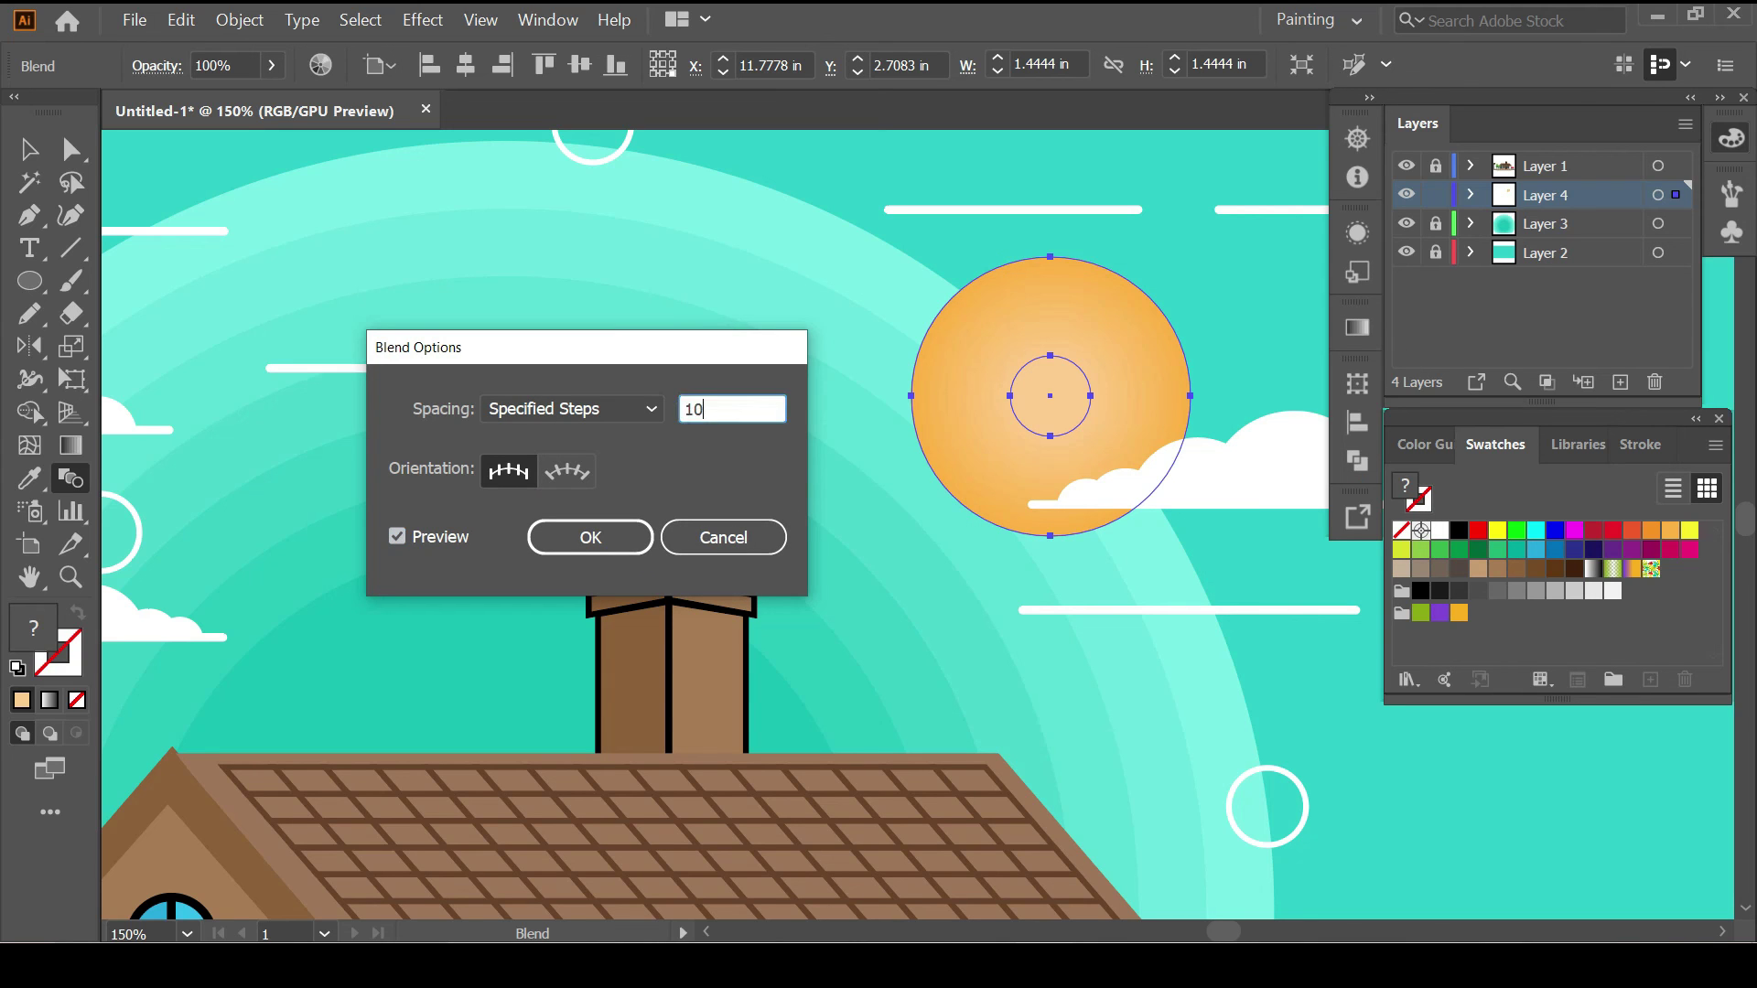
{"action": "key", "text": "Return"}
{"action": "key", "text": "ctrl+shift+a"}
{"action": "key", "text": "ctrl+0"}
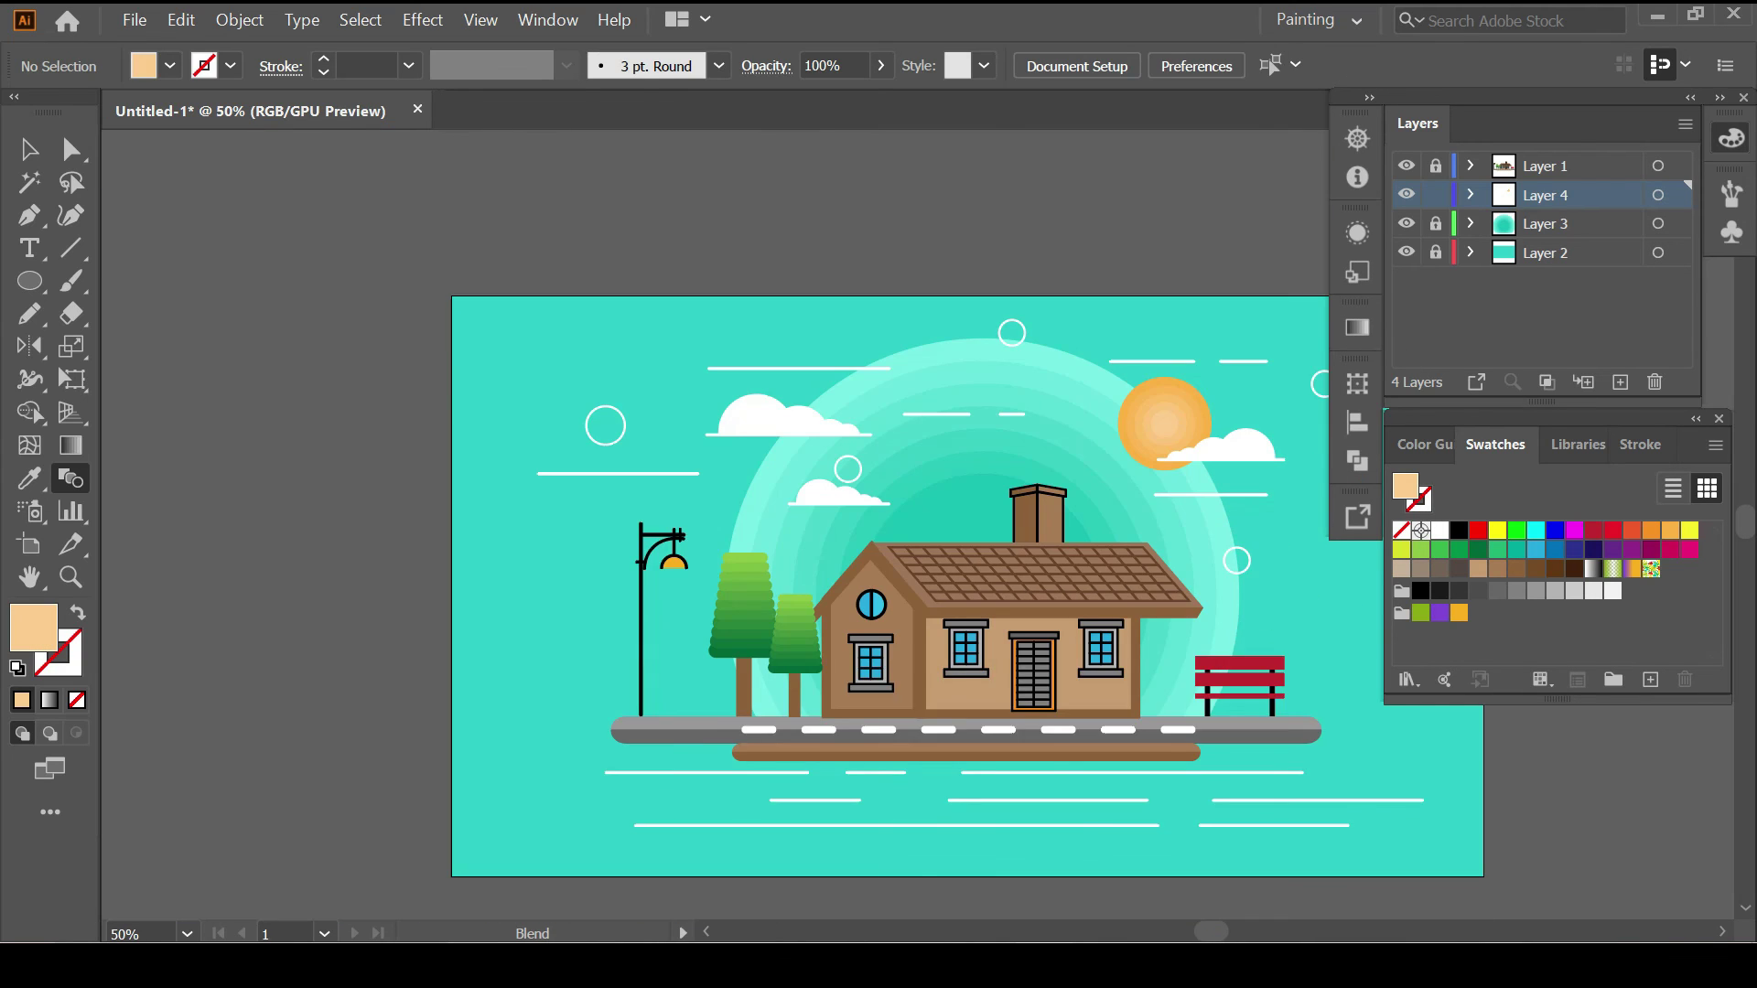